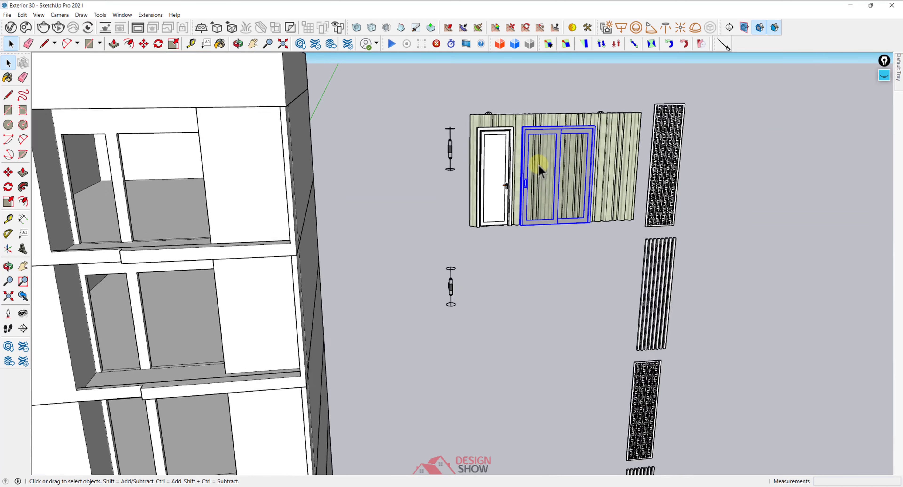
# Examine the door, the sliding glass door and the curtain behind them from several angles
pyautogui.scroll(-1, 538, 171)
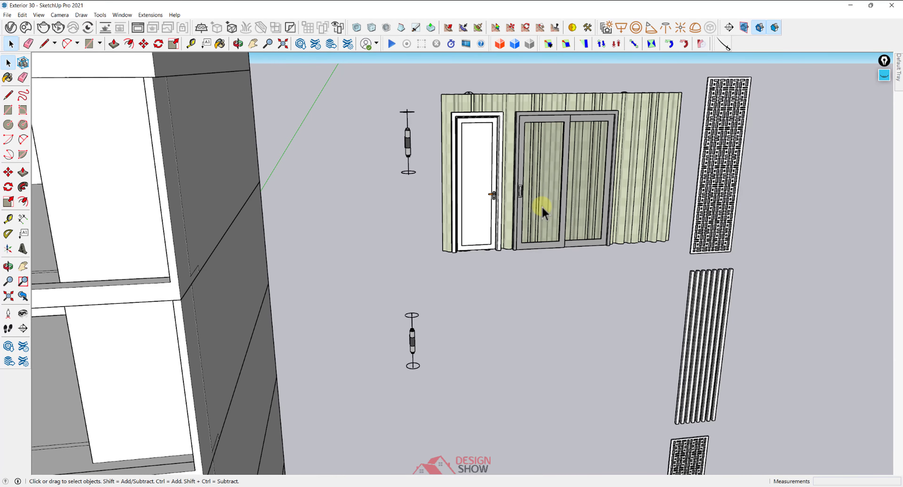
pyautogui.moveTo(543, 212); pyautogui.dragTo(495, 200, button='middle')
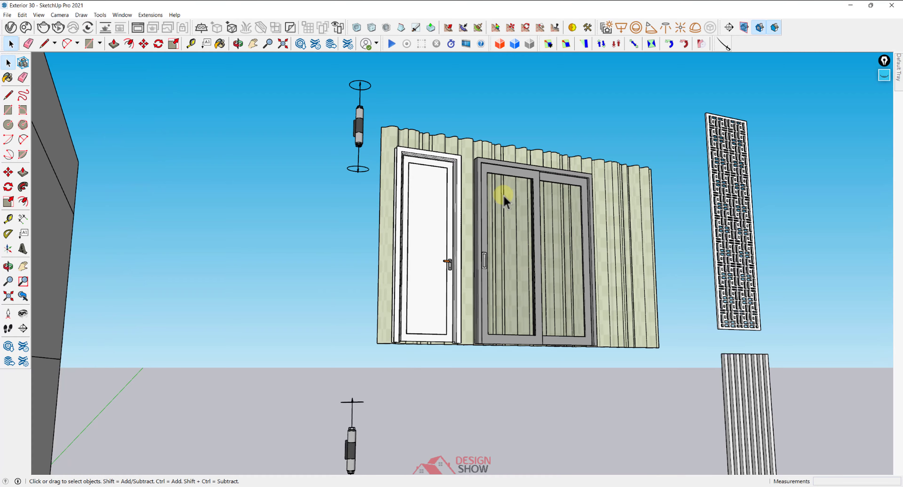
pyautogui.scroll(-5, 502, 193)
pyautogui.moveTo(510, 224); pyautogui.dragTo(425, 367, button='middle')
pyautogui.scroll(3, 519, 223)
pyautogui.scroll(3, 520, 223)
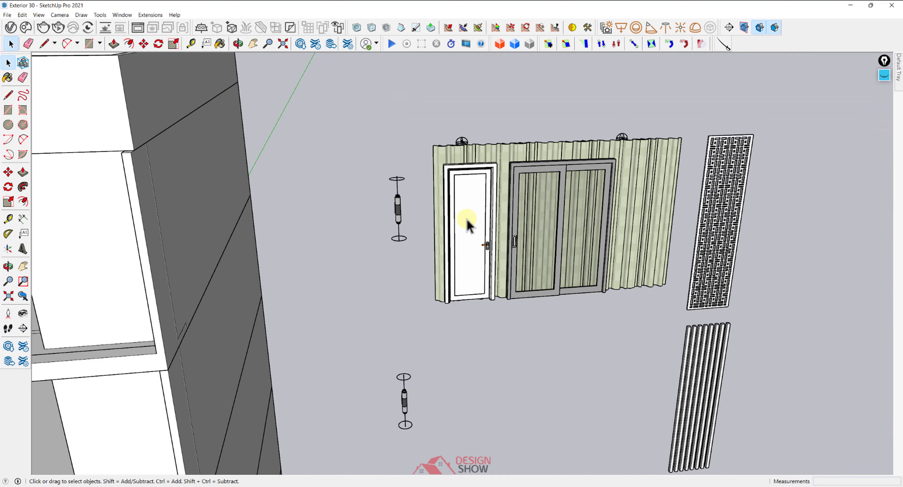
pyautogui.click(491, 158)
pyautogui.scroll(3, 491, 158)
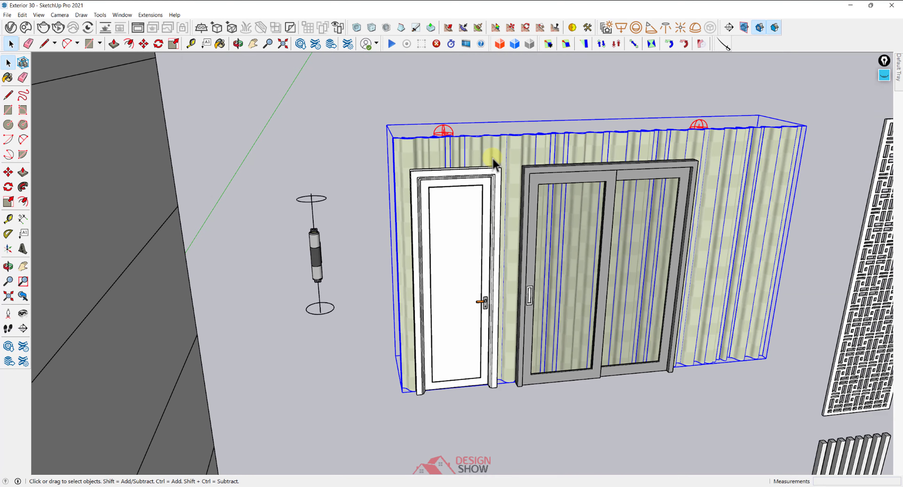
# Move the door, sliding door and curtain together by the door frame's upper corner into the top-floor balcony openings
pyautogui.scroll(-5, 494, 165)
pyautogui.moveTo(533, 178); pyautogui.dragTo(540, 246, button='middle')
pyautogui.click(541, 246)
pyautogui.keyDown('ctrl'); pyautogui.click(479, 214); pyautogui.keyUp('ctrl')
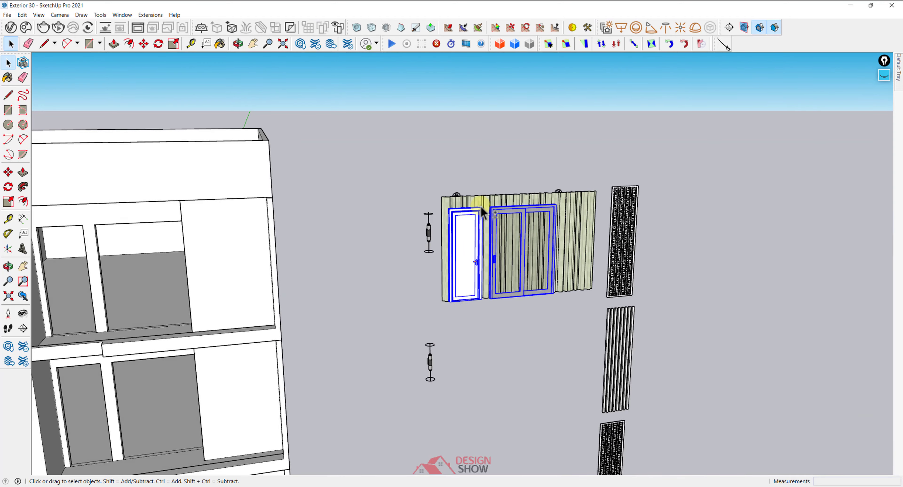
pyautogui.keyDown('ctrl'); pyautogui.click(480, 207); pyautogui.keyUp('ctrl')
pyautogui.moveTo(480, 207)
pyautogui.mouseDown(button='middle')
pyautogui.moveTo(417, 197)
pyautogui.moveTo(466, 201)
pyautogui.moveTo(462, 181)
pyautogui.moveTo(460, 201)
pyautogui.moveTo(480, 209)
pyautogui.mouseUp(button='middle')
pyautogui.scroll(3, 453, 203)
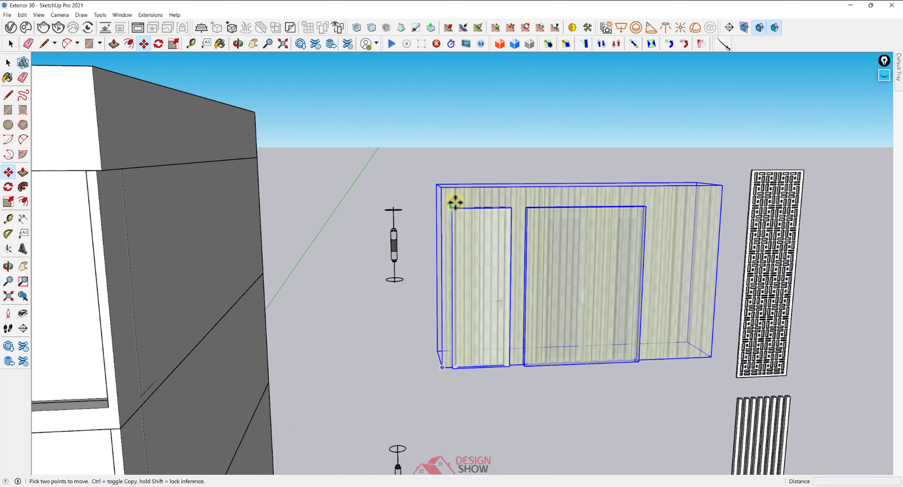
pyautogui.scroll(2, 453, 205)
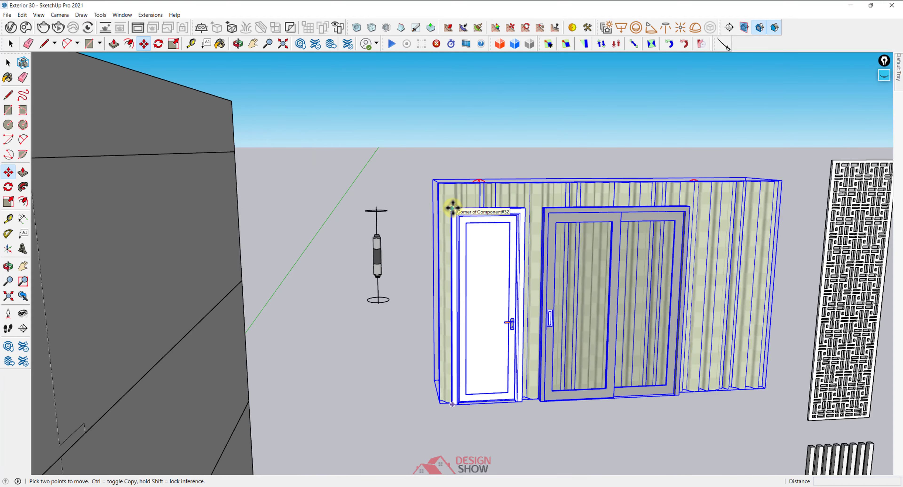
pyautogui.click(452, 208)
pyautogui.scroll(-5, 487, 201)
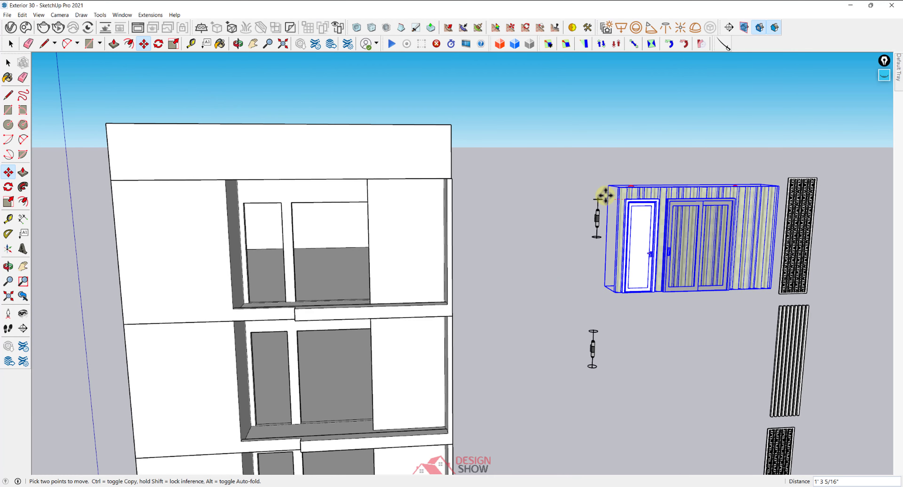
pyautogui.click(247, 205)
pyautogui.moveTo(246, 204); pyautogui.dragTo(308, 188, button='middle')
pyautogui.scroll(3, 371, 219)
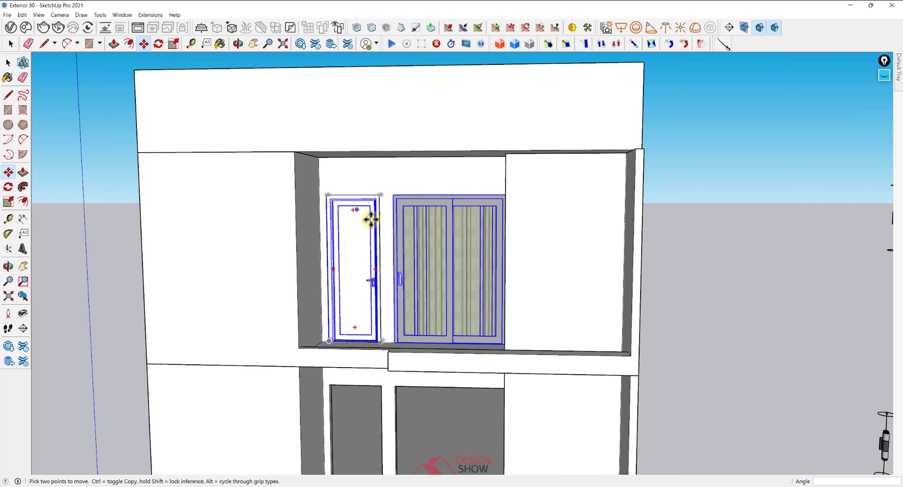
# Examine how the placed door, sliding door and curtain sit in the top-floor openings compared with the floors below
pyautogui.scroll(-3, 425, 246)
pyautogui.scroll(-2, 425, 262)
pyautogui.moveTo(425, 262)
pyautogui.mouseDown(button='middle')
pyautogui.moveTo(423, 226)
pyautogui.moveTo(430, 259)
pyautogui.mouseUp(button='middle')
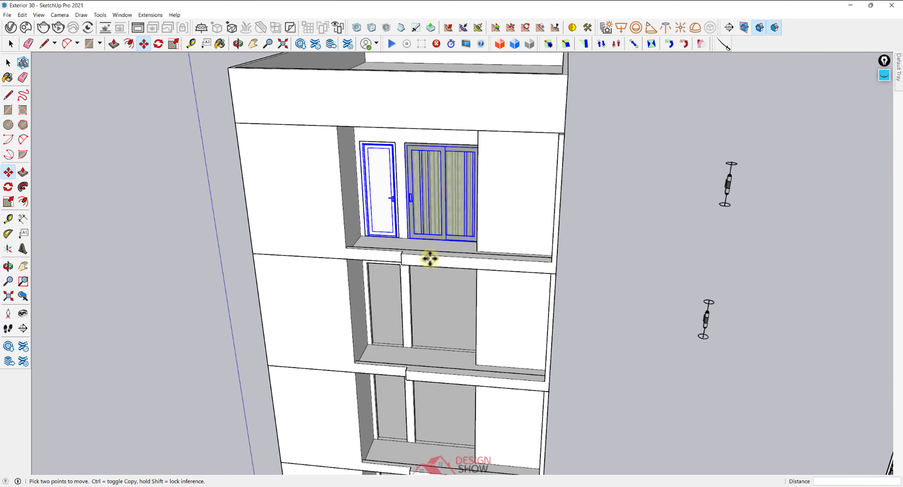
pyautogui.moveTo(425, 346); pyautogui.dragTo(401, 259, button='middle')
pyautogui.scroll(-3, 396, 251)
pyautogui.scroll(5, 403, 190)
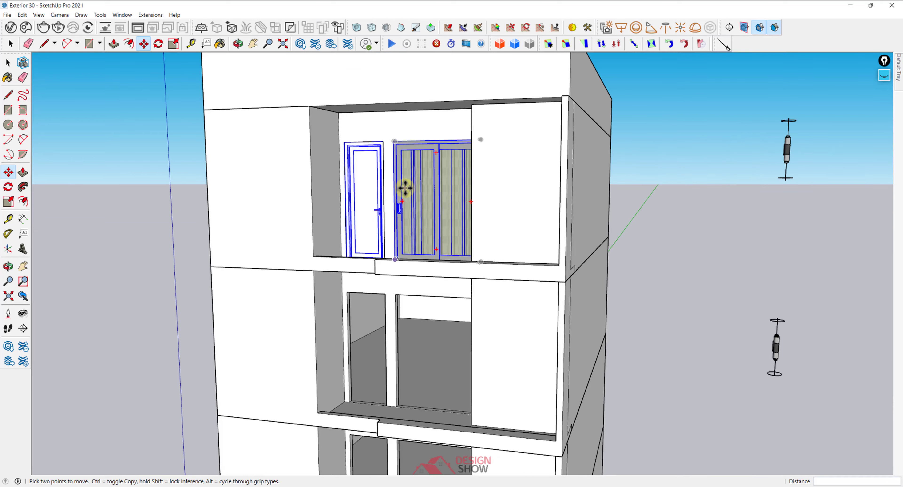
pyautogui.keyDown('shift'); pyautogui.moveTo(403, 190); pyautogui.dragTo(439, 263, button='middle'); pyautogui.keyUp('shift')
pyautogui.press('space')
pyautogui.moveTo(468, 226); pyautogui.dragTo(477, 214, button='middle')
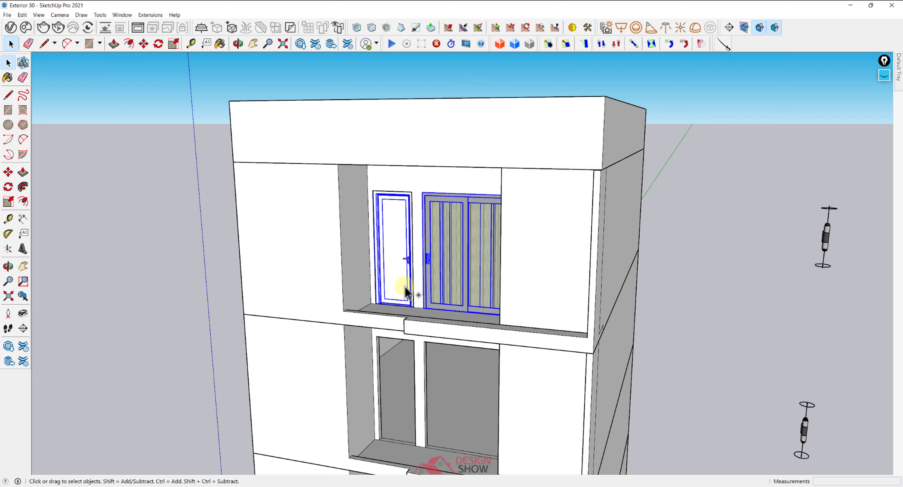
# Cut the placed door, sliding door and curtain, paste them in place inside the floor component, and close it
pyautogui.press('Delete')
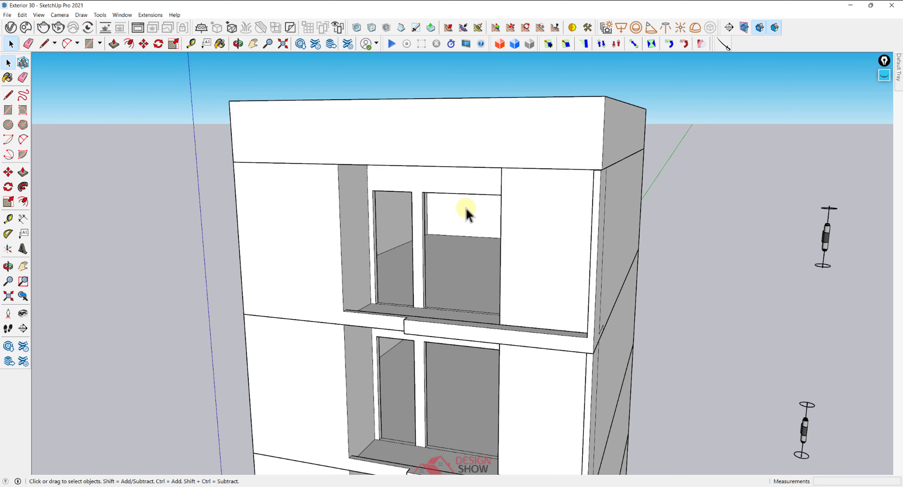
pyautogui.doubleClick(459, 191)
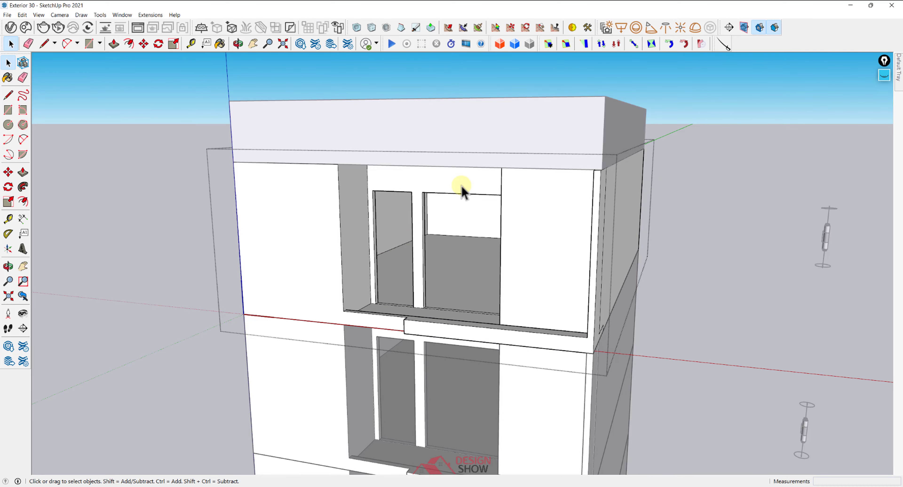
pyautogui.click(462, 192)
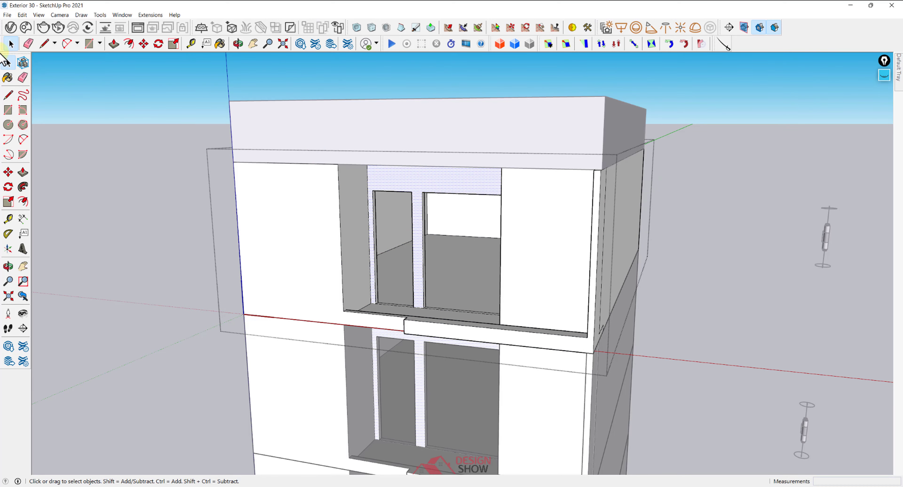
pyautogui.click(22, 15)
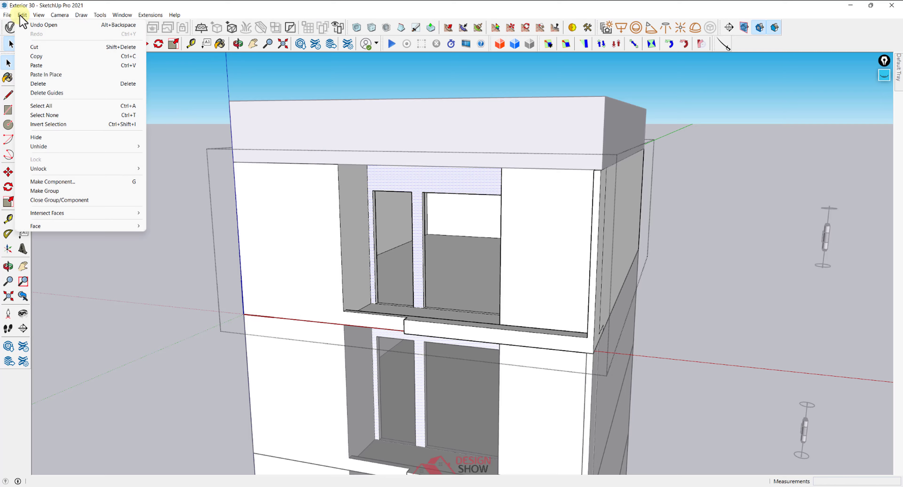
pyautogui.click(40, 75)
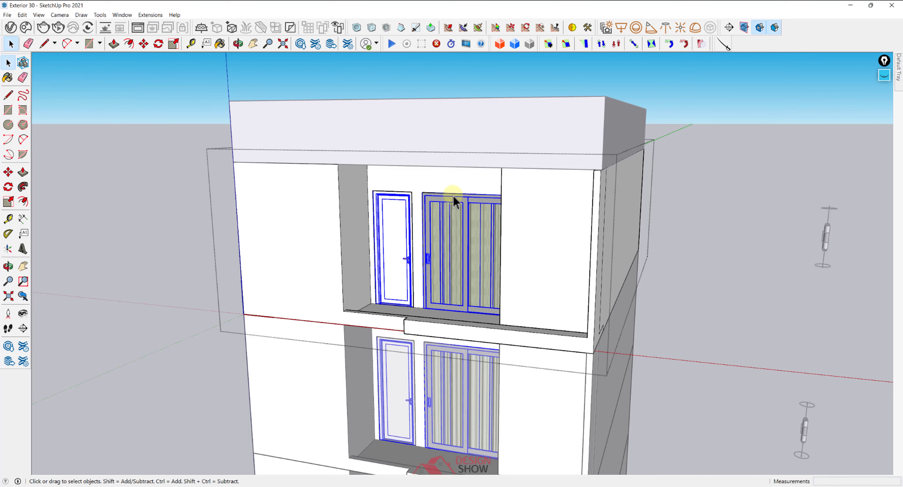
pyautogui.moveTo(424, 232); pyautogui.dragTo(714, 165, button='middle')
pyautogui.click(713, 165)
# Draw a 3' vertical reference line on the top-floor balcony floor in front of the door
pyautogui.scroll(-4, 455, 337)
pyautogui.moveTo(455, 339); pyautogui.dragTo(463, 282, button='middle')
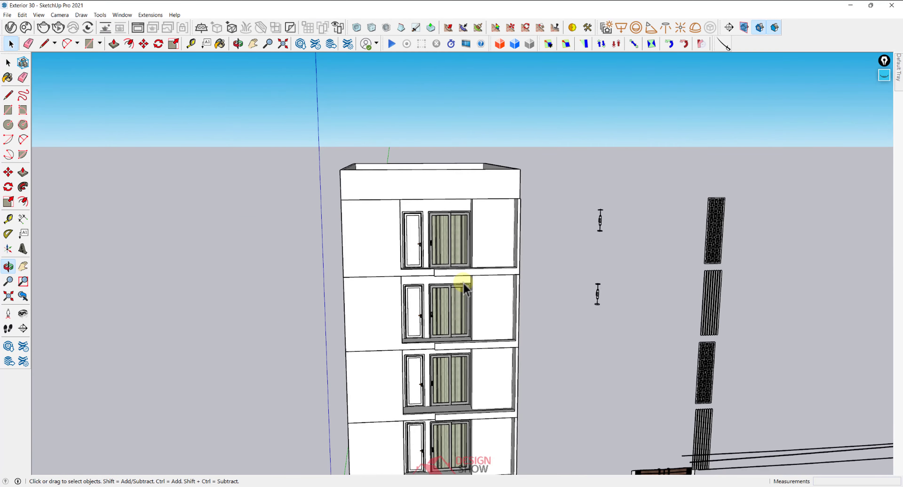
pyautogui.scroll(6, 475, 259)
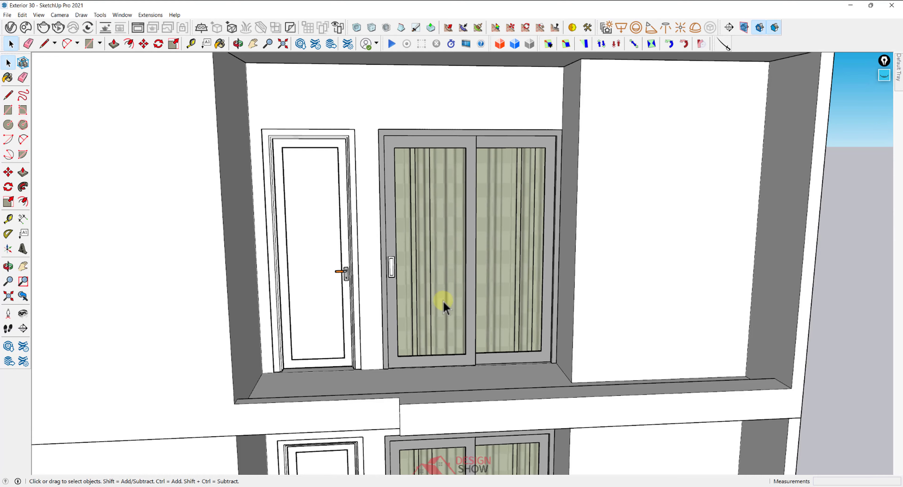
pyautogui.scroll(-4, 441, 303)
pyautogui.moveTo(492, 329); pyautogui.dragTo(358, 396, button='middle')
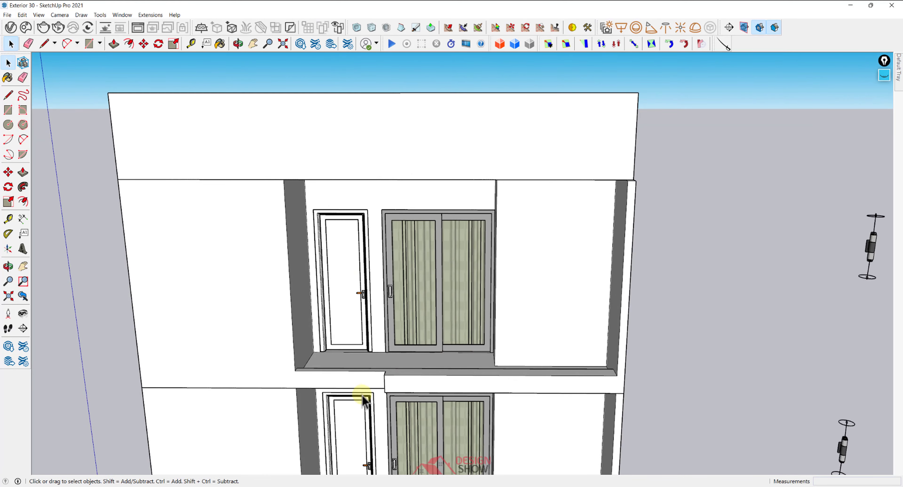
pyautogui.scroll(3, 410, 369)
pyautogui.moveTo(409, 368)
pyautogui.mouseDown(button='middle')
pyautogui.moveTo(399, 423)
pyautogui.moveTo(400, 365)
pyautogui.moveTo(383, 357)
pyautogui.moveTo(392, 333)
pyautogui.moveTo(365, 347)
pyautogui.mouseUp(button='middle')
pyautogui.scroll(4, 400, 364)
pyautogui.scroll(3, 403, 353)
pyautogui.press('l')
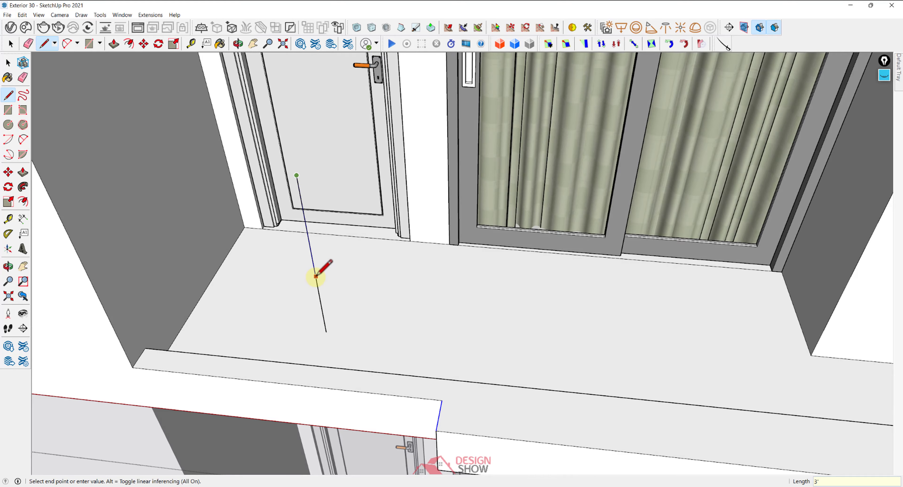
# Draw a line about 4 1/2" long across the balcony ledge at its step, splitting the recessed section from the projecting one
pyautogui.scroll(-2, 317, 275)
pyautogui.moveTo(342, 313); pyautogui.dragTo(298, 282, button='middle')
pyautogui.press('space')
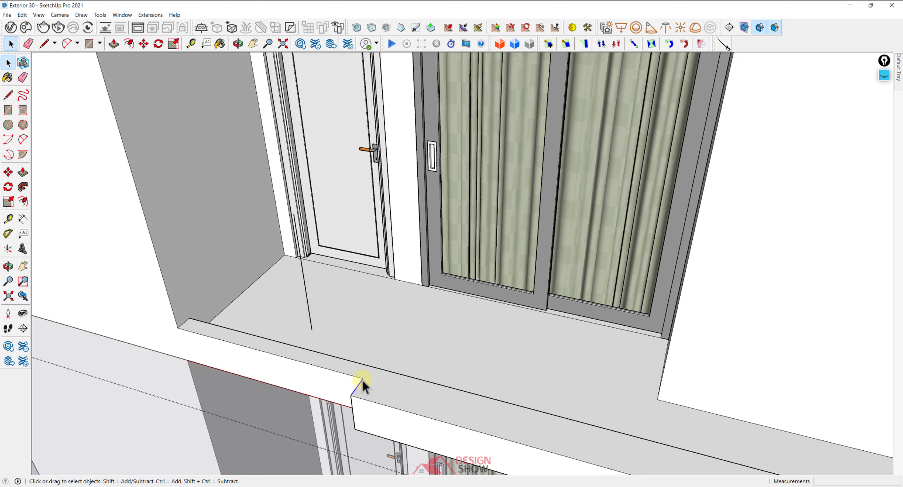
pyautogui.press('l')
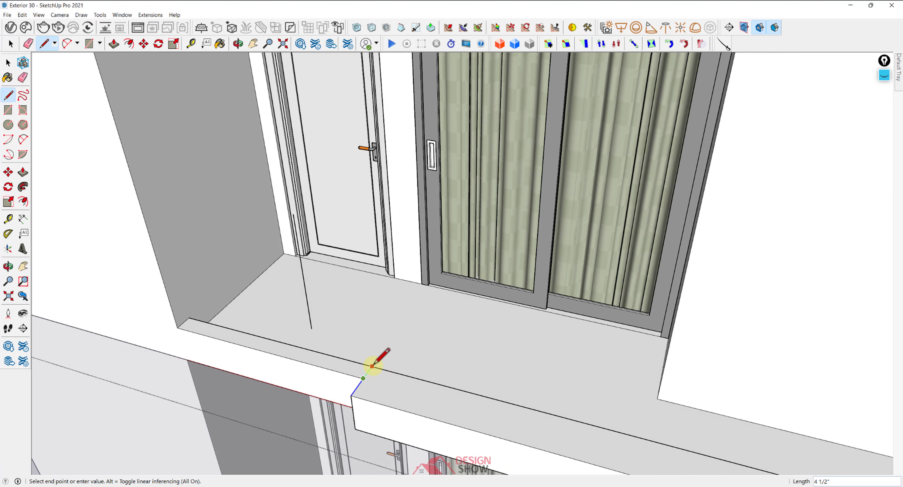
pyautogui.keyDown('shift'); pyautogui.moveTo(372, 366); pyautogui.dragTo(411, 393, button='middle'); pyautogui.keyUp('shift')
pyautogui.press('p')
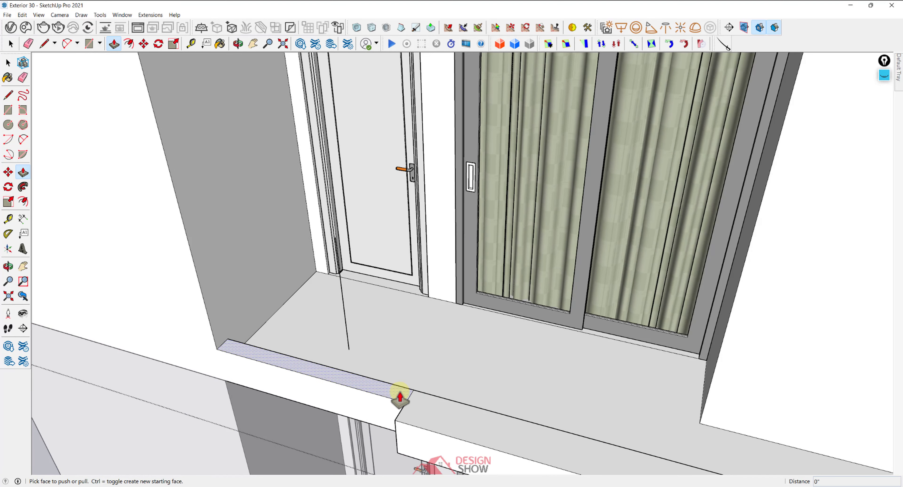
pyautogui.click(398, 398)
pyautogui.moveTo(394, 350); pyautogui.dragTo(358, 357, button='middle')
pyautogui.moveTo(355, 261); pyautogui.dragTo(346, 324, button='middle')
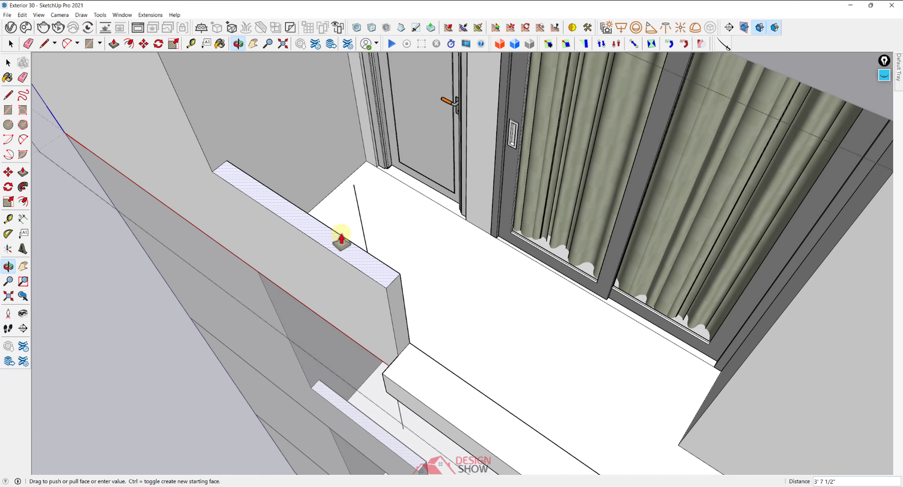
pyautogui.moveTo(359, 205); pyautogui.dragTo(255, 196, button='middle')
pyautogui.press('space')
pyautogui.keyDown('shift'); pyautogui.moveTo(327, 194); pyautogui.dragTo(347, 161, button='middle'); pyautogui.keyUp('shift')
pyautogui.keyDown('shift'); pyautogui.moveTo(359, 88); pyautogui.dragTo(371, 138, button='middle'); pyautogui.keyUp('shift')
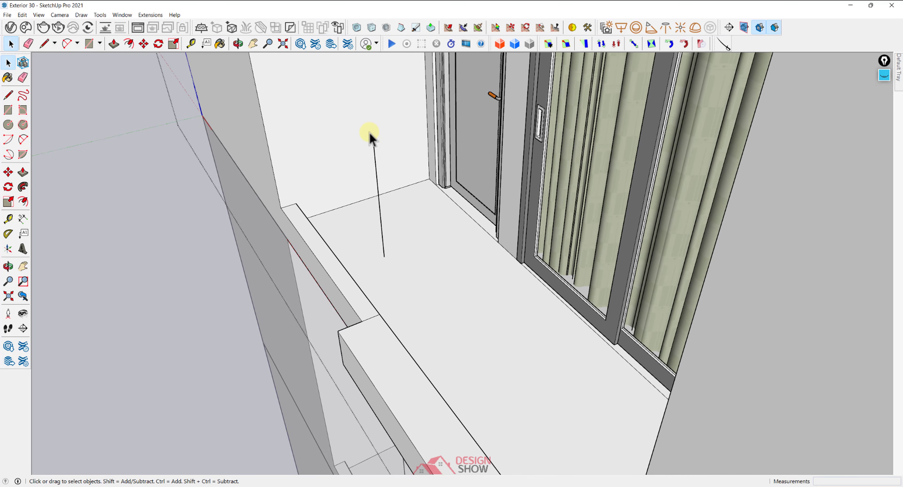
# Push/Pull the recessed section of the balcony ledge in front of the door up 2' 6" as a parapet
pyautogui.press('p')
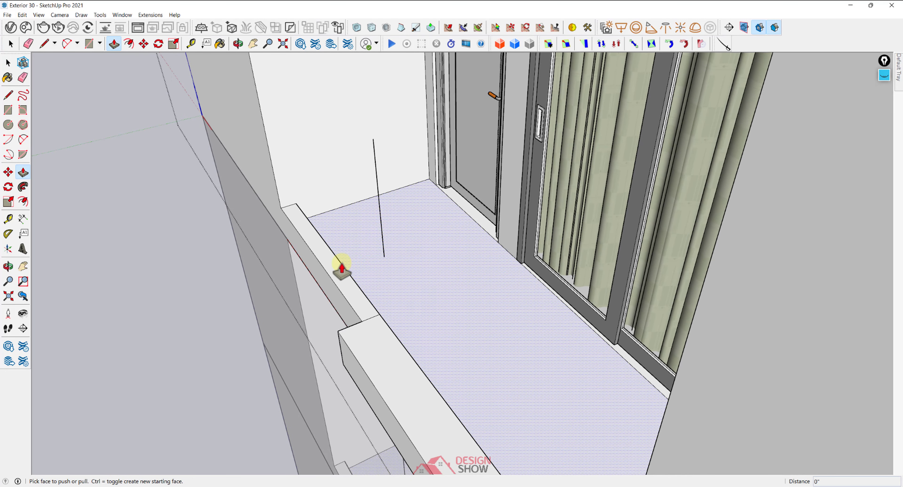
pyautogui.click(317, 235)
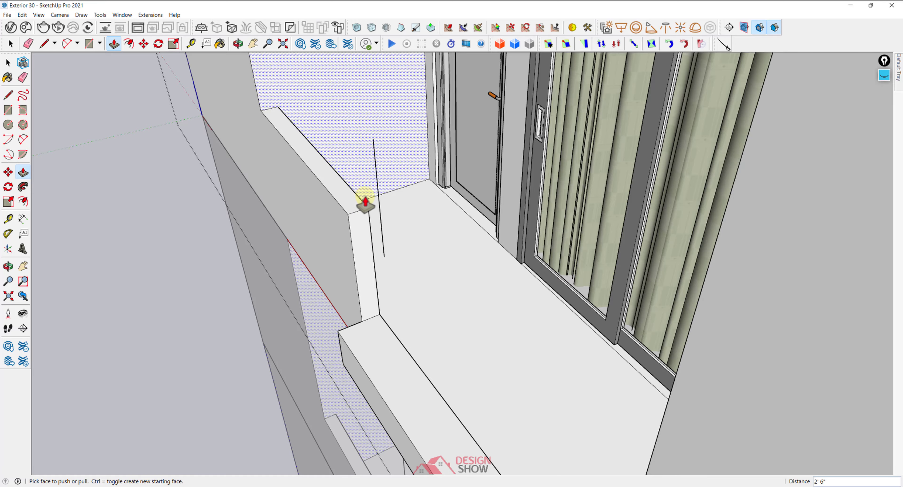
pyautogui.moveTo(365, 195); pyautogui.dragTo(503, 289, button='middle')
pyautogui.scroll(-2, 556, 186)
pyautogui.scroll(-2, 554, 190)
# Place a Tape Measure guide across the projecting balcony ledge, parallel to the end of the raised parapet
pyautogui.scroll(3, 573, 308)
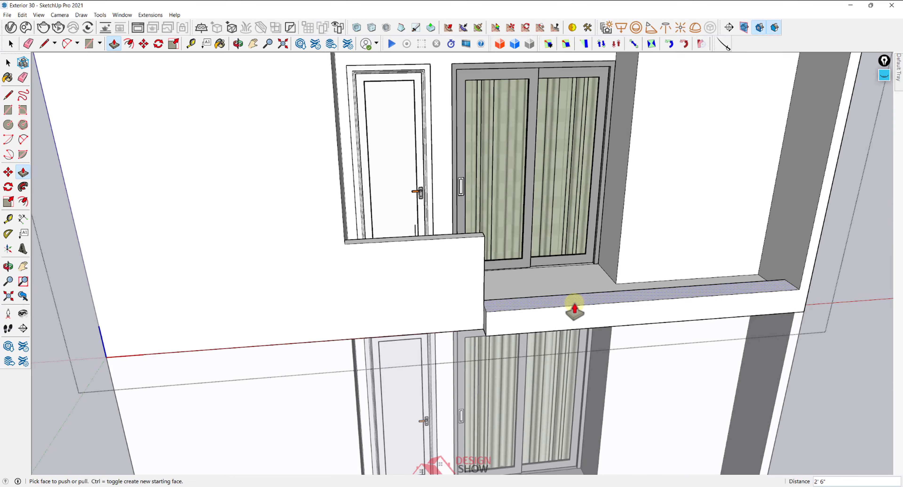
pyautogui.scroll(4, 623, 302)
pyautogui.scroll(3, 483, 304)
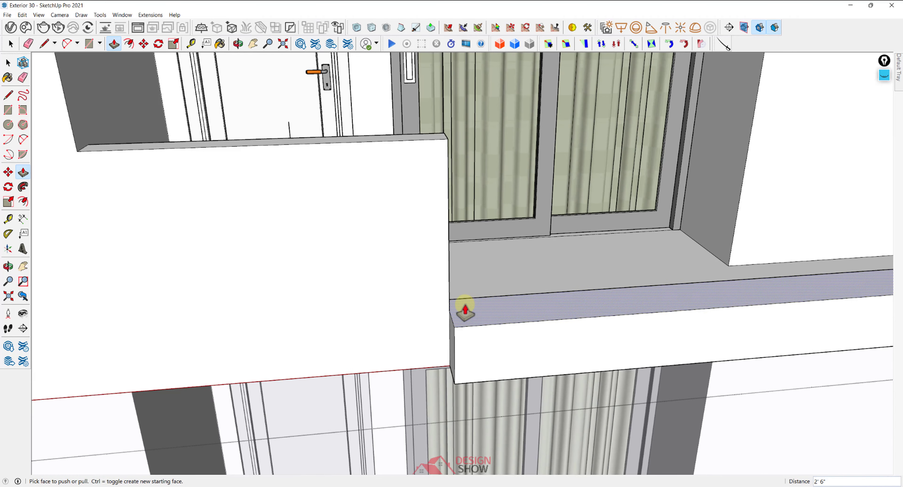
pyautogui.press('space')
pyautogui.moveTo(456, 315); pyautogui.dragTo(398, 375, button='middle')
pyautogui.click(444, 324)
pyautogui.click(400, 317)
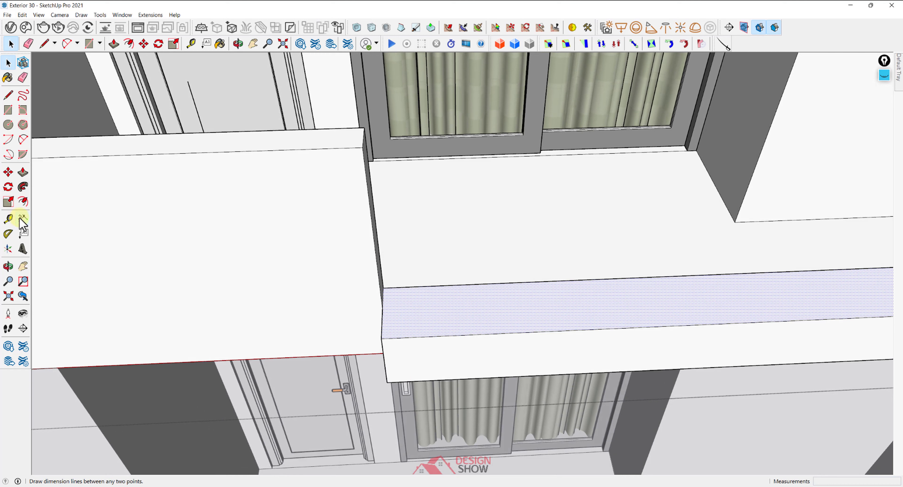
pyautogui.click(382, 328)
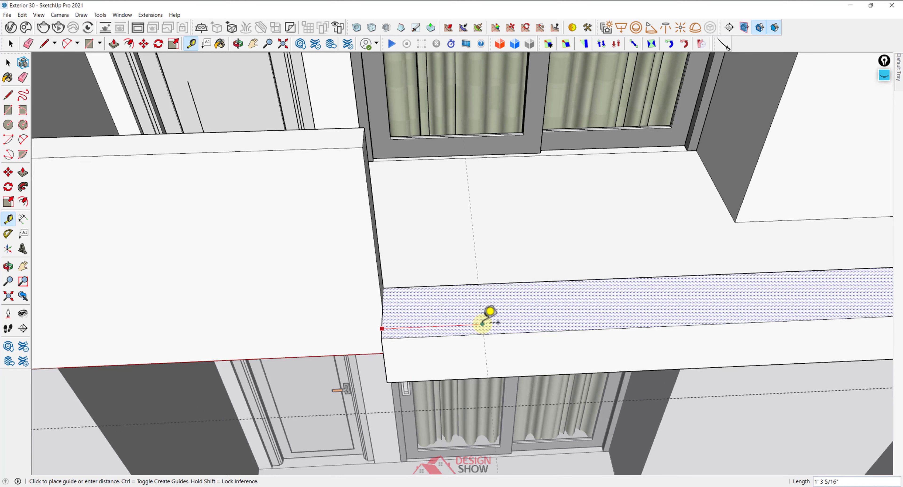
pyautogui.moveTo(490, 311); pyautogui.dragTo(477, 342, button='middle')
# Draw a line about 10 1/2" long across the ledge along the guide and raise the split-off end section to the parapet's height
pyautogui.press('l')
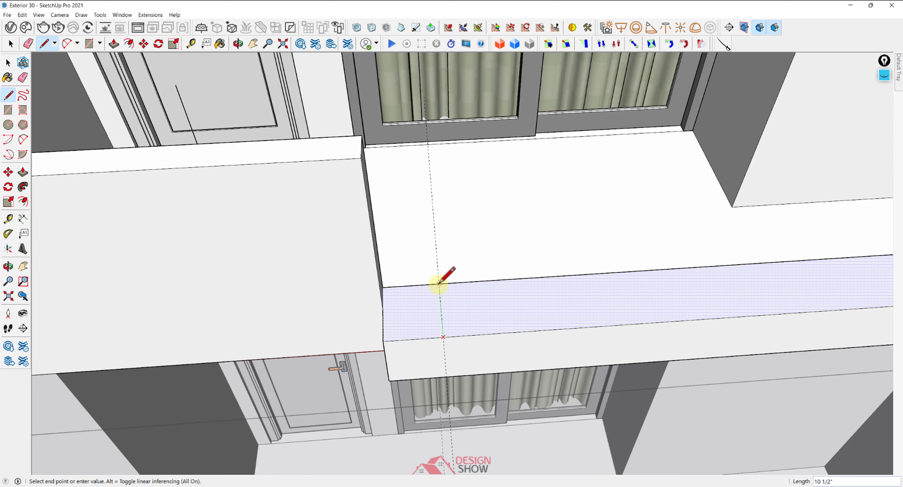
pyautogui.click(439, 283)
pyautogui.press('p')
pyautogui.moveTo(414, 308); pyautogui.dragTo(350, 161)
# Examine the raised pillar beside the parapet and the matching balconies on the other floors
pyautogui.moveTo(350, 160); pyautogui.dragTo(454, 175, button='middle')
pyautogui.scroll(-4, 453, 175)
pyautogui.moveTo(452, 230); pyautogui.dragTo(492, 257, button='middle')
pyautogui.scroll(4, 449, 230)
pyautogui.moveTo(448, 230); pyautogui.dragTo(284, 229, button='middle')
pyautogui.press('space')
pyautogui.scroll(-2, 445, 241)
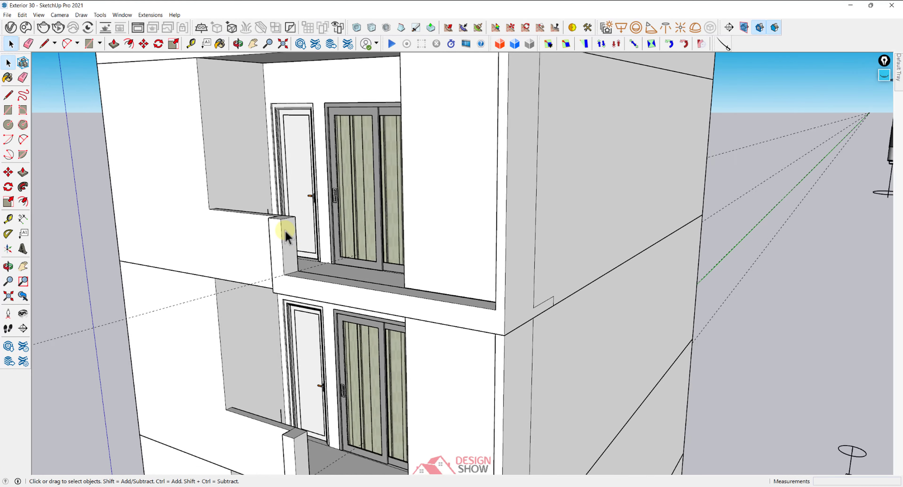
pyautogui.scroll(5, 285, 230)
pyautogui.scroll(2, 283, 217)
pyautogui.scroll(1, 283, 216)
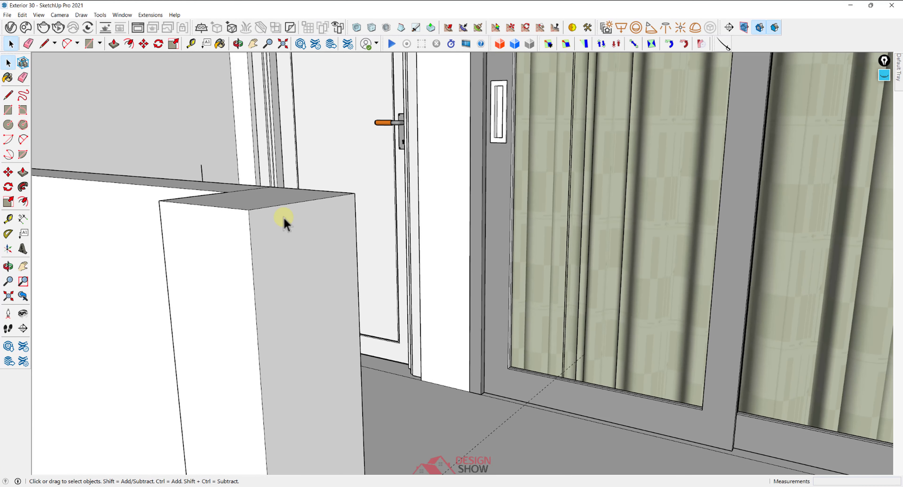
# Draw a rectangle about 1 5/16" by 3 1/2" on the pillar's inner side face, just below its top edge
pyautogui.press('r')
pyautogui.click(286, 210)
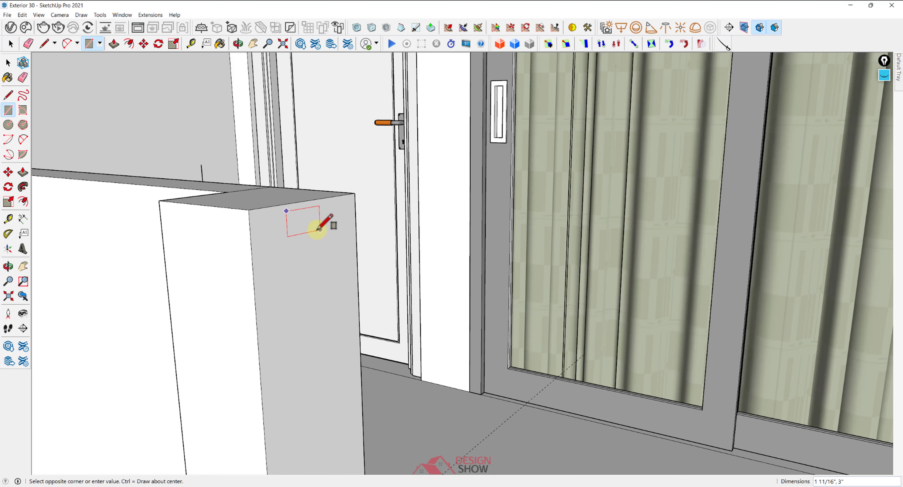
pyautogui.scroll(1, 313, 223)
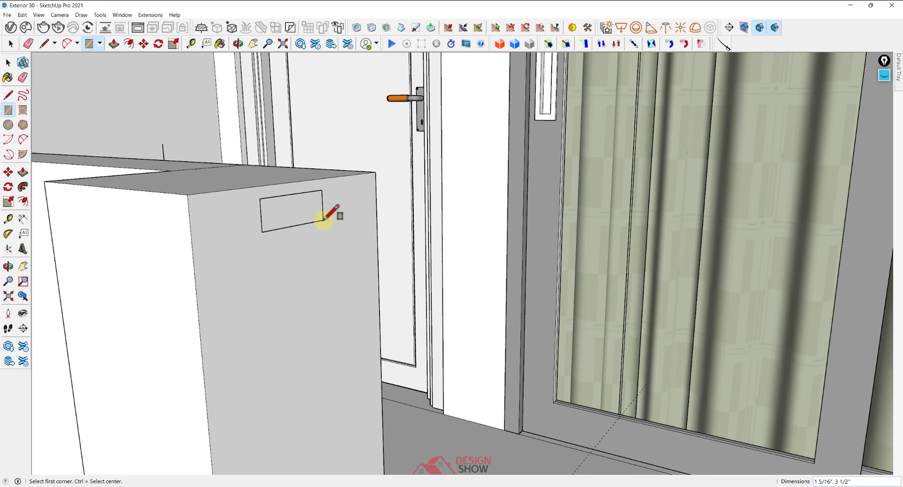
# Draw a vertical line from the midpoint of the rectangle's bottom edge down to the base of the pillar
pyautogui.press('l')
pyautogui.click(294, 226)
pyautogui.scroll(-1, 312, 372)
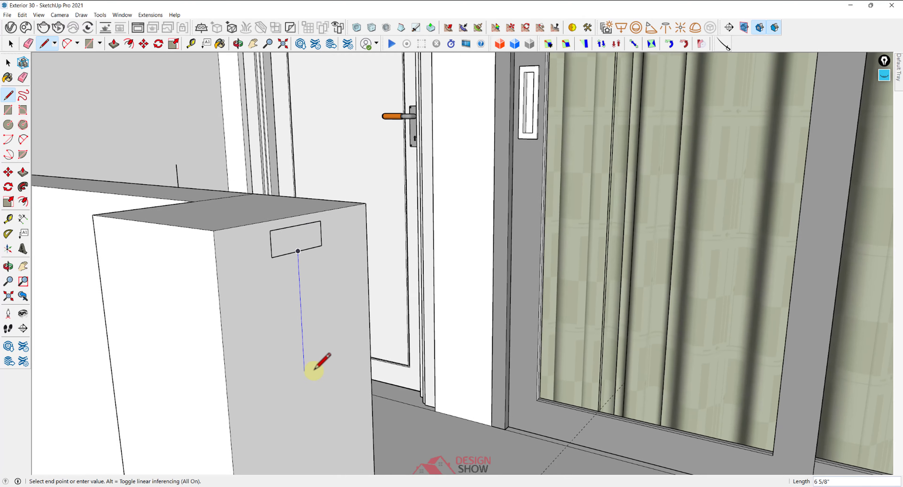
pyautogui.keyDown('shift'); pyautogui.moveTo(312, 372); pyautogui.dragTo(282, 186, button='middle'); pyautogui.keyUp('shift')
pyautogui.moveTo(299, 309)
pyautogui.keyDown('shift'); pyautogui.mouseDown(button='middle')
pyautogui.moveTo(308, 228)
pyautogui.moveTo(304, 317)
pyautogui.mouseUp(button='middle'); pyautogui.keyUp('shift')
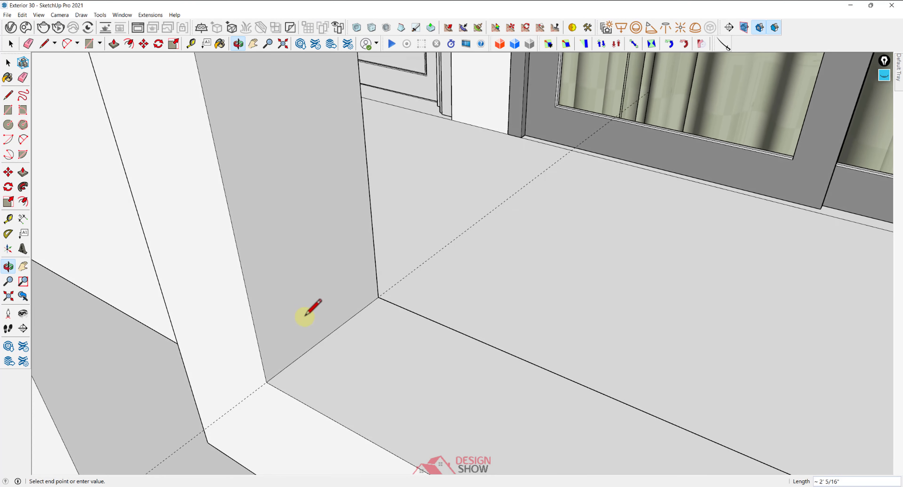
pyautogui.scroll(2, 313, 343)
pyautogui.scroll(-2, 321, 325)
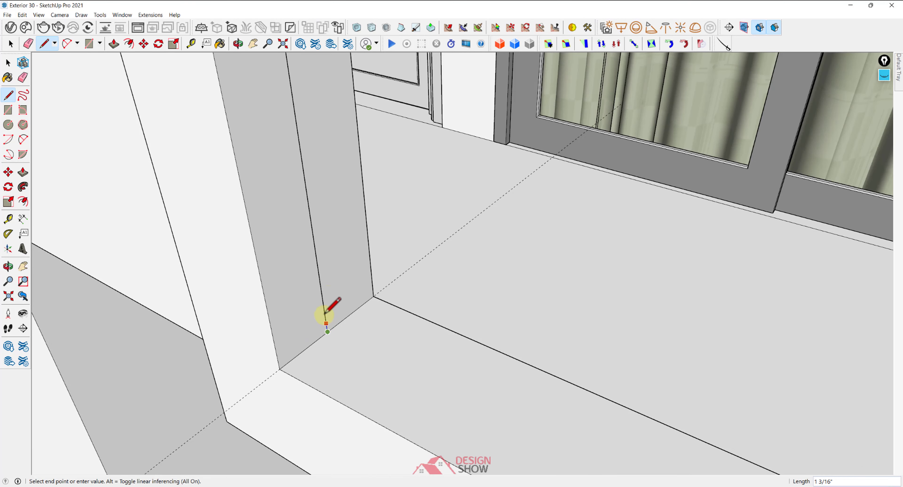
pyautogui.scroll(-1, 325, 281)
pyautogui.keyDown('shift'); pyautogui.moveTo(323, 198); pyautogui.dragTo(345, 361, button='middle'); pyautogui.keyUp('shift')
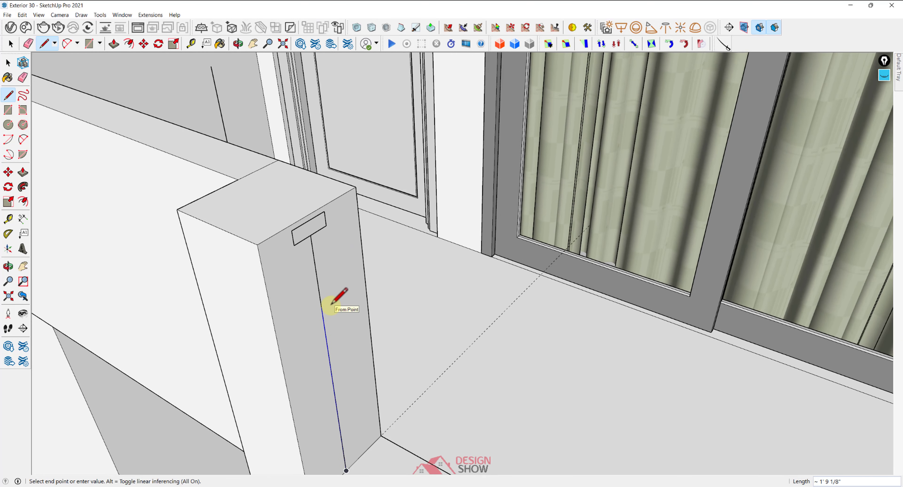
# Copy the vertical line 5 mm sideways along the rectangle's bottom edge
pyautogui.press('space')
pyautogui.scroll(3, 311, 237)
pyautogui.click(311, 238)
pyautogui.scroll(2, 311, 238)
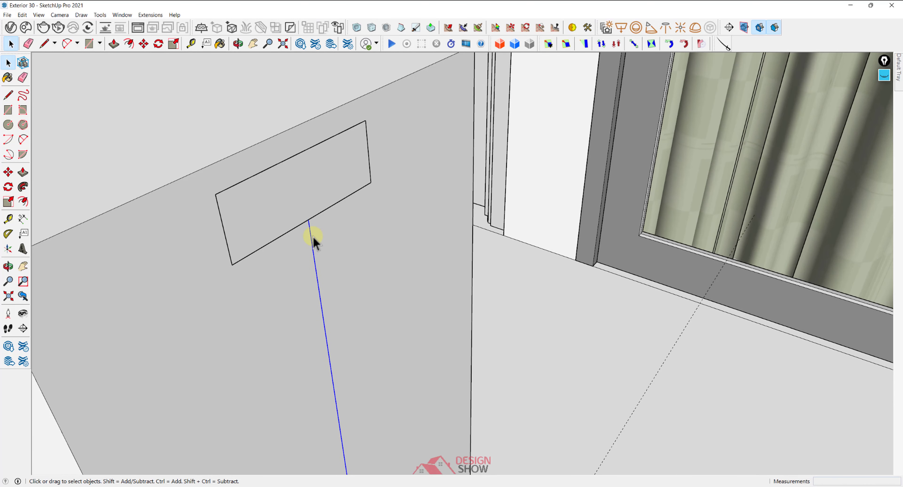
pyautogui.press('m')
pyautogui.click(309, 222)
pyautogui.press('ctrl')
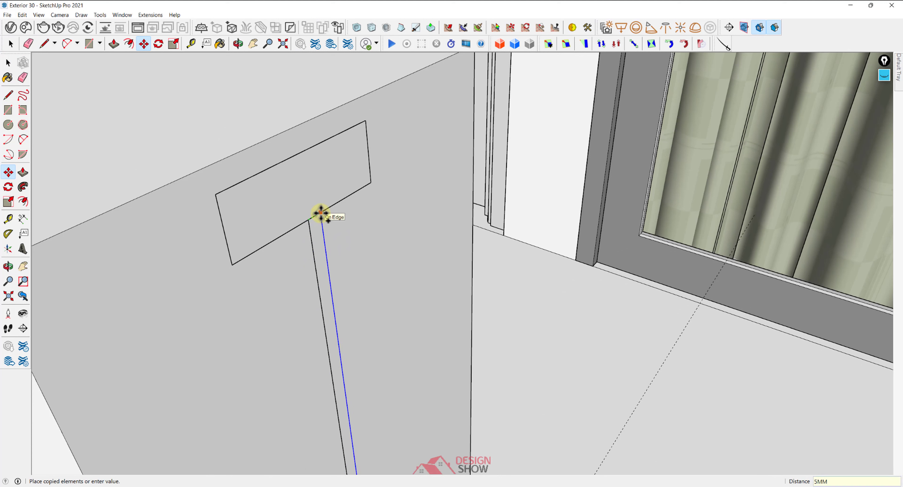
pyautogui.press('Return')
pyautogui.press('space')
# Draw a rectangle between the two vertical lines, from the small rectangle down to the ledge, to form a narrow strip
pyautogui.press('r')
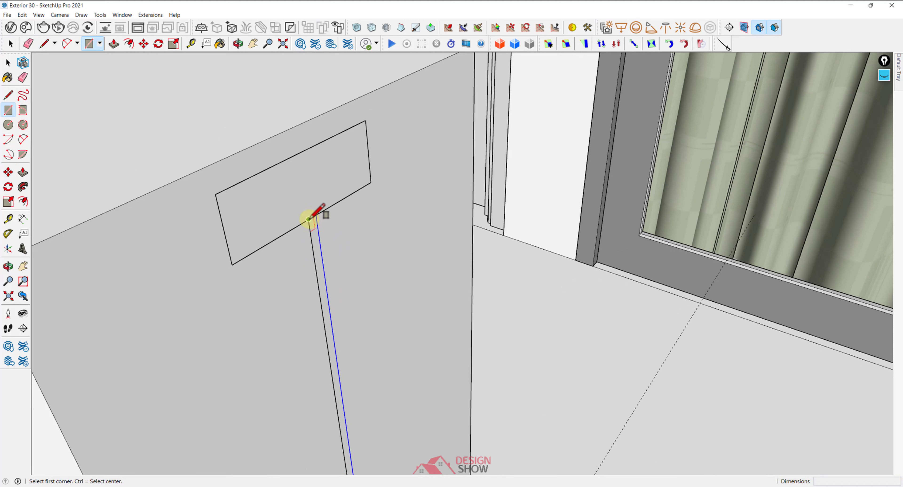
pyautogui.click(316, 216)
pyautogui.moveTo(347, 315); pyautogui.dragTo(322, 266, button='middle')
pyautogui.scroll(3, 384, 434)
pyautogui.scroll(2, 394, 383)
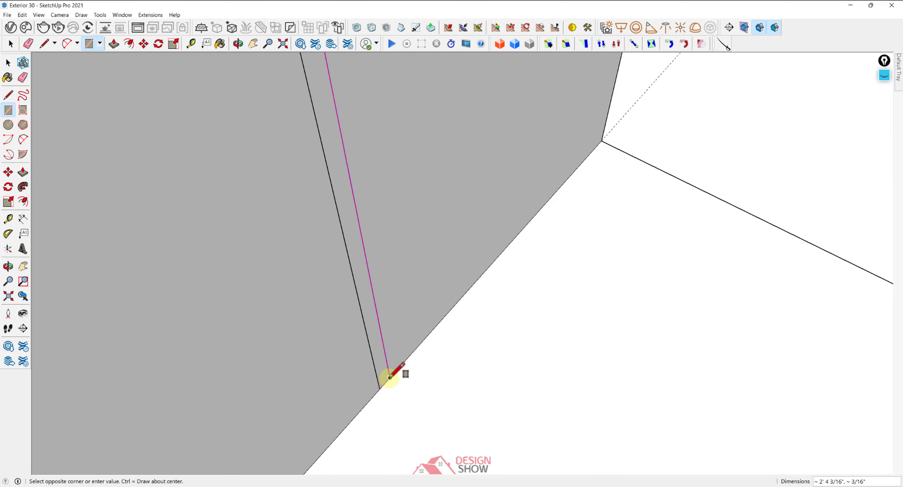
pyautogui.click(390, 376)
pyautogui.press('space')
# Select the rectangle and the connected narrow strip on the pillar face and make them a group
pyautogui.moveTo(390, 377); pyautogui.dragTo(383, 335, button='middle')
pyautogui.scroll(-3, 383, 334)
pyautogui.moveTo(349, 222); pyautogui.dragTo(353, 318, button='middle')
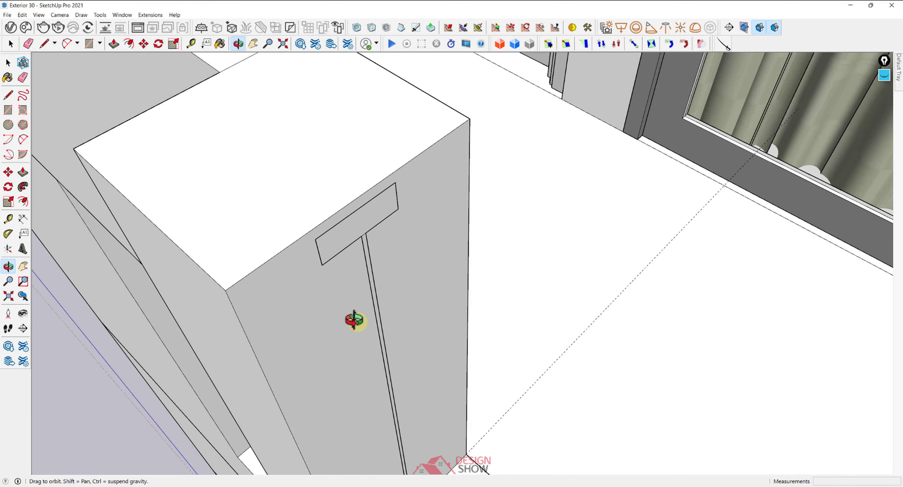
pyautogui.scroll(3, 366, 227)
pyautogui.tripleClick(365, 228)
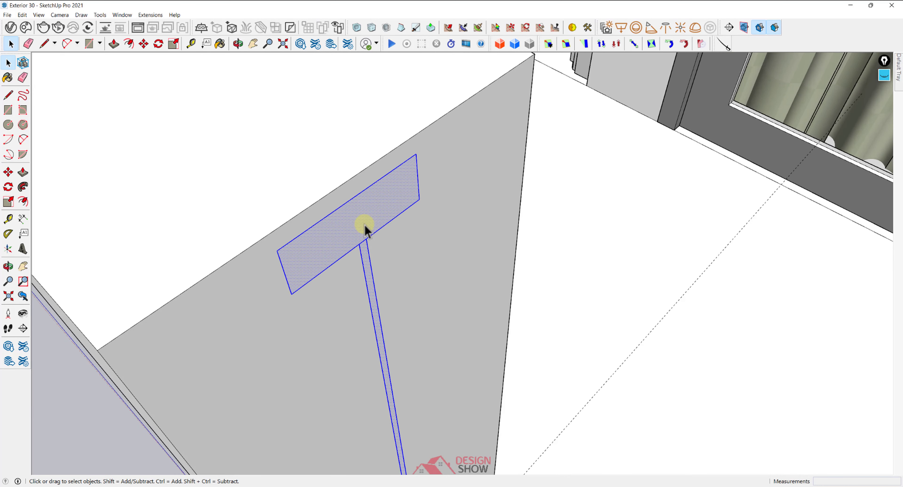
pyautogui.rightClick(365, 229)
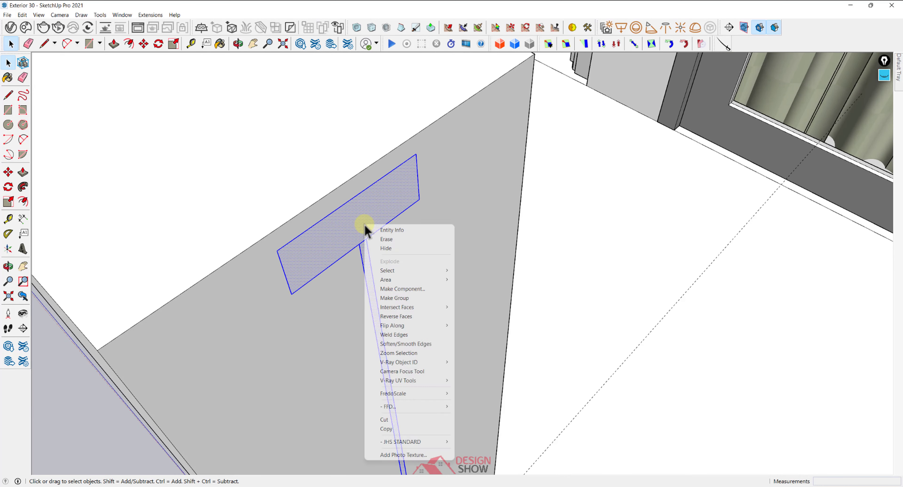
pyautogui.click(389, 298)
# Turn the grouped railing profile on the pillar face into a component with the default settings
pyautogui.doubleClick(347, 235)
pyautogui.scroll(-2, 348, 236)
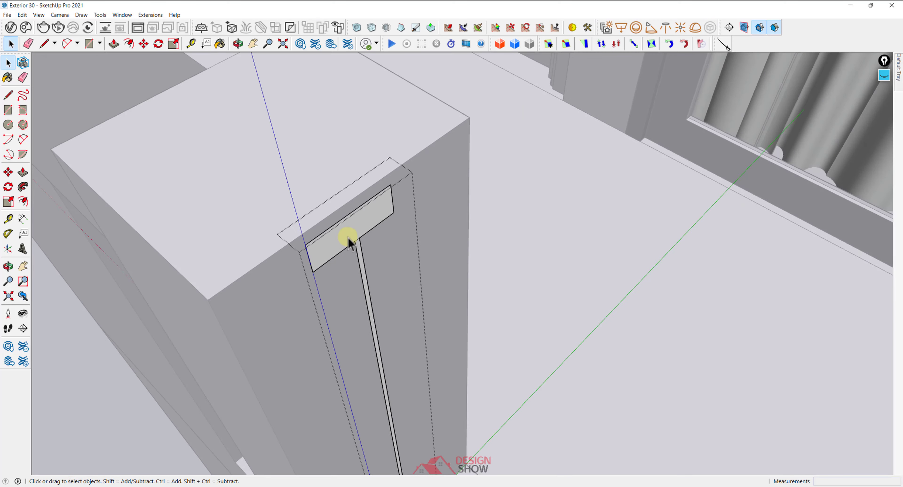
pyautogui.tripleClick(348, 235)
pyautogui.click(347, 234)
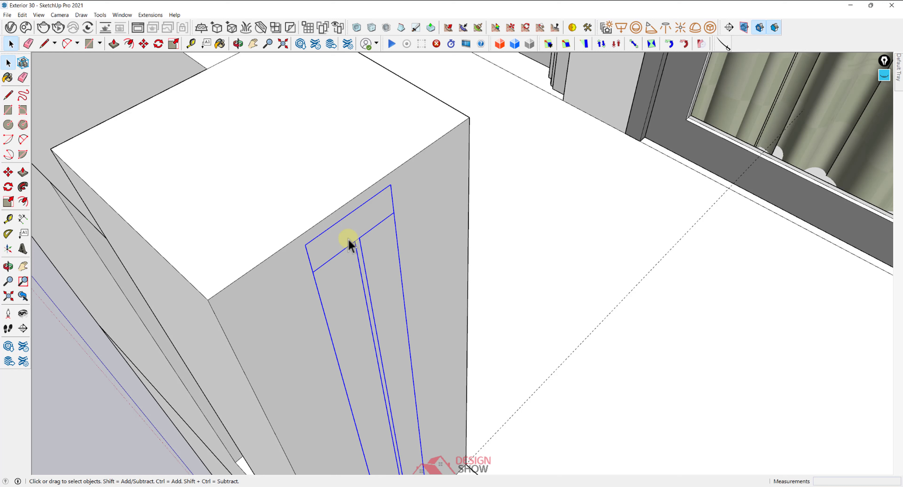
pyautogui.rightClick(349, 239)
pyautogui.click(387, 316)
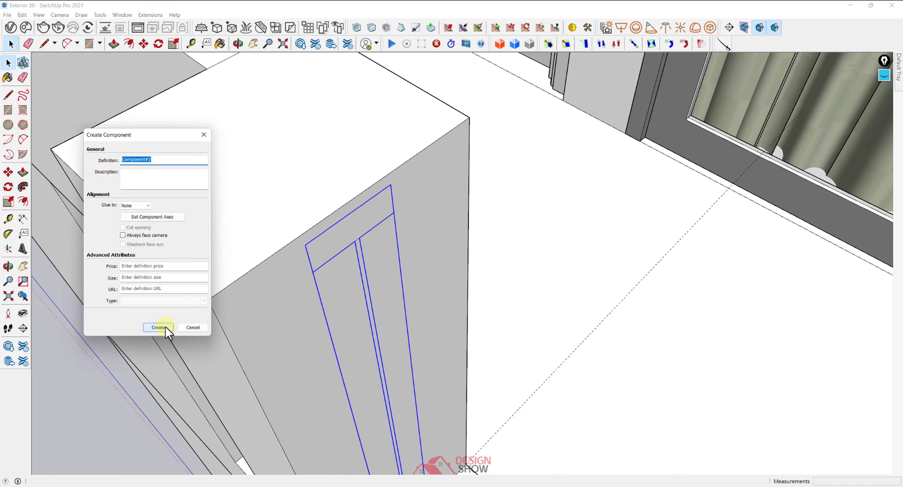
pyautogui.click(159, 327)
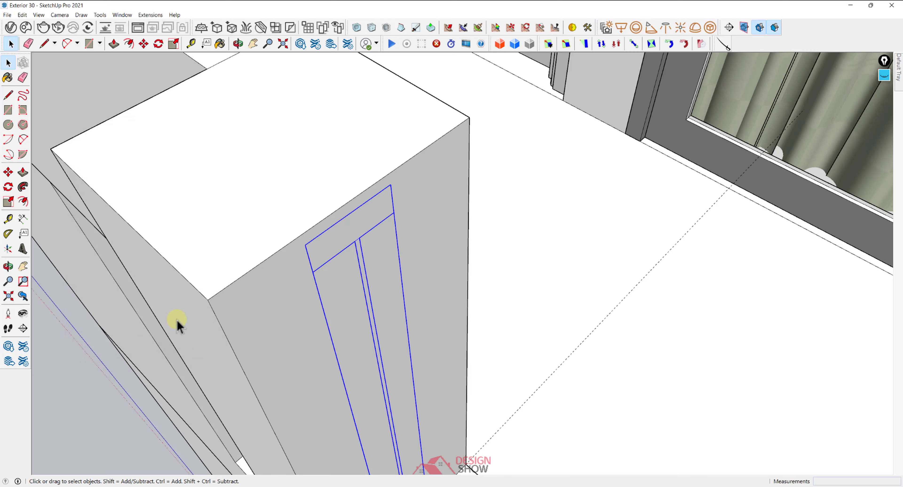
# Inside the railing component, Push/Pull the upper rectangle 10' 7 1/2" across the balcony to the opposite wall as a handrail
pyautogui.doubleClick(352, 237)
pyautogui.moveTo(352, 238)
pyautogui.mouseDown(button='middle')
pyautogui.moveTo(316, 197)
pyautogui.moveTo(354, 228)
pyautogui.mouseUp(button='middle')
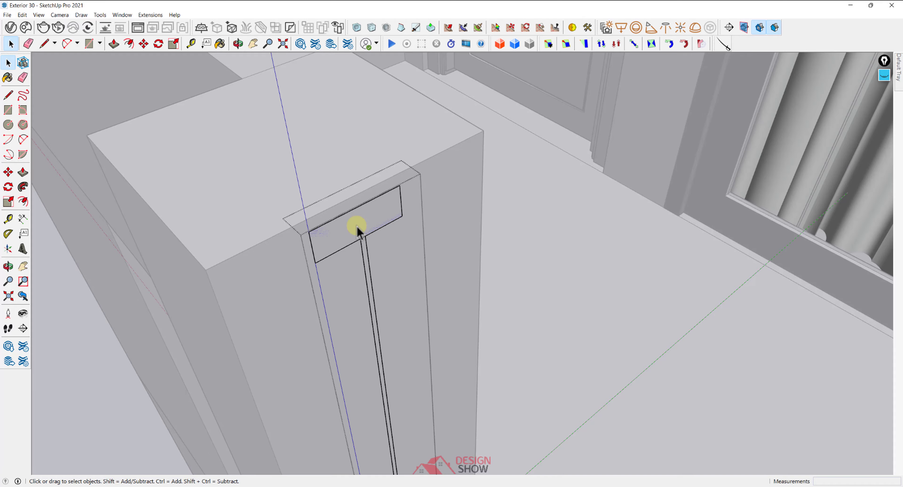
pyautogui.press('p')
pyautogui.click(360, 229)
pyautogui.scroll(-4, 451, 256)
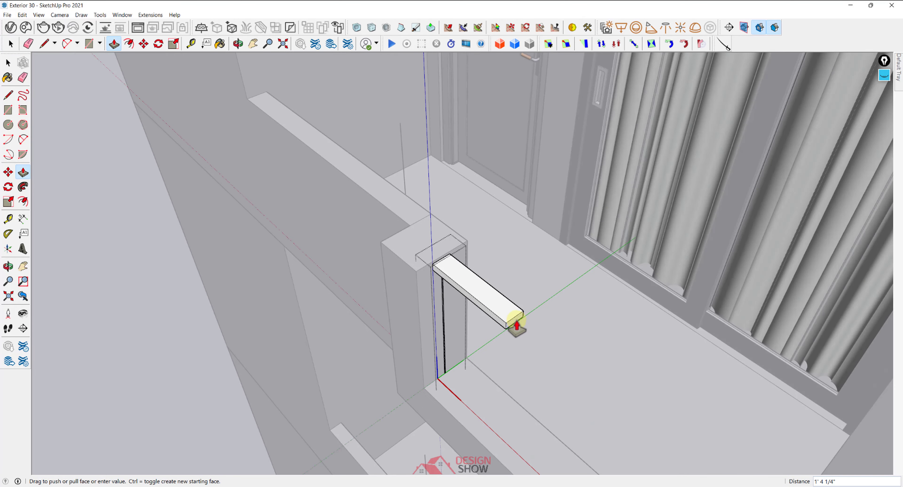
pyautogui.moveTo(517, 326); pyautogui.dragTo(719, 178, button='middle')
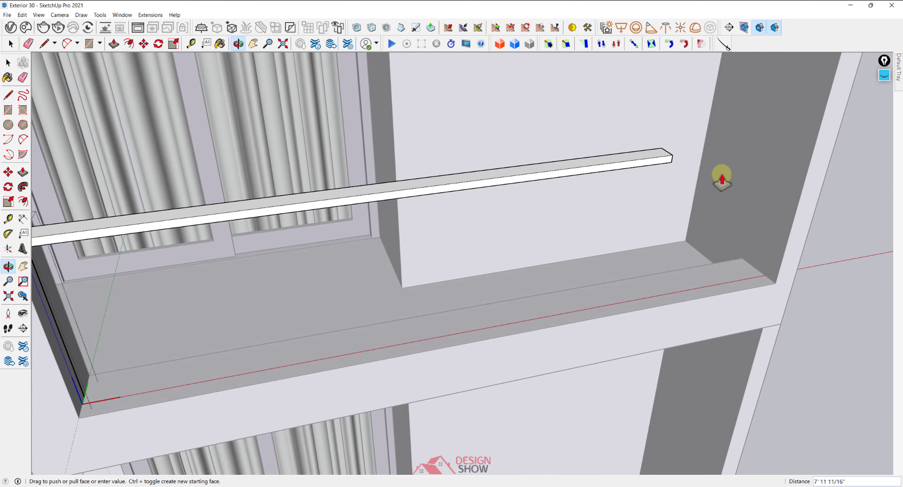
pyautogui.click(784, 102)
pyautogui.scroll(8, 368, 228)
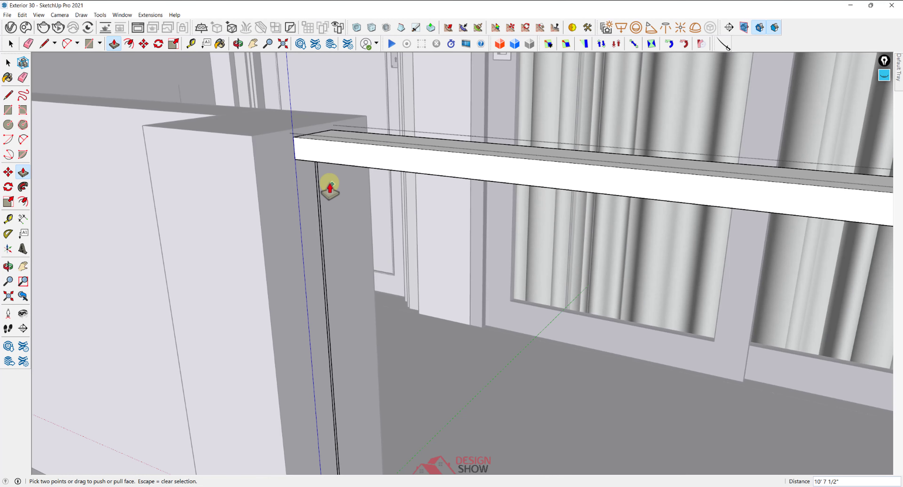
pyautogui.scroll(3, 330, 183)
pyautogui.press('space')
pyautogui.tripleClick(314, 171)
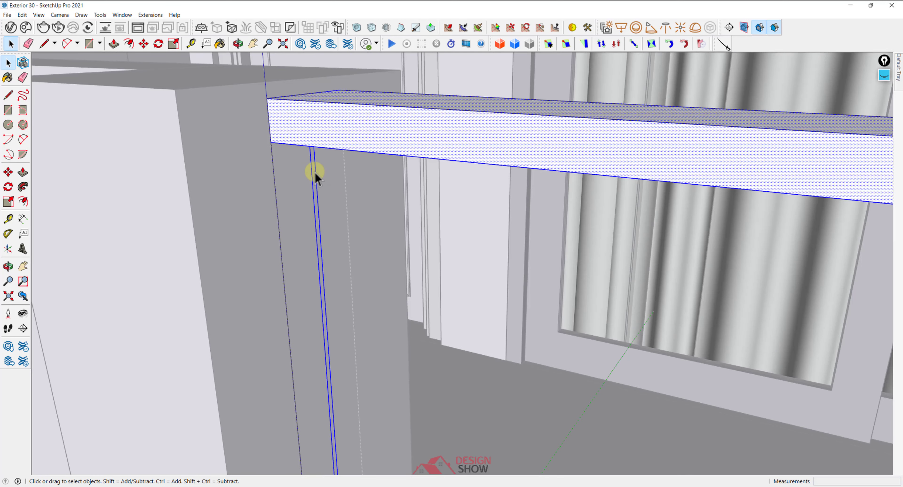
pyautogui.scroll(3, 314, 170)
pyautogui.hotkey('ctrl', 'g')
pyautogui.press('Escape')
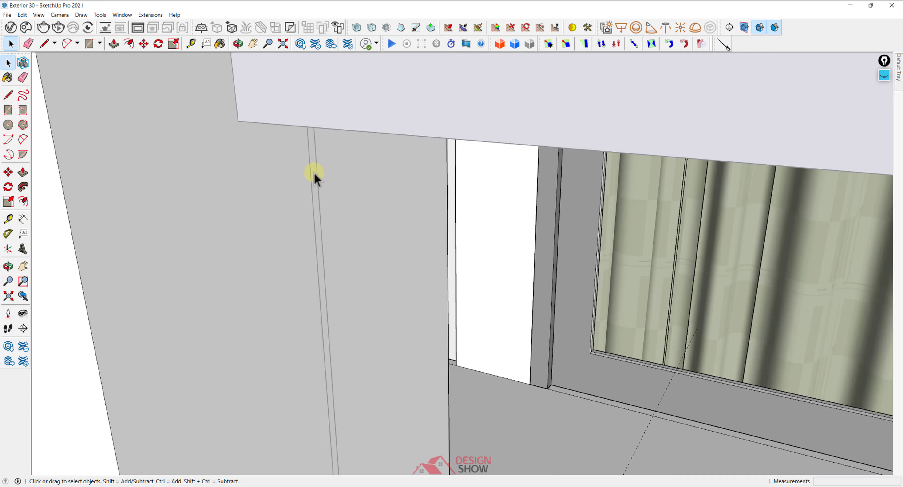
# Reopen the railing component for editing and group only the narrow strip beneath the handrail
pyautogui.doubleClick(314, 172)
pyautogui.scroll(-3, 315, 199)
pyautogui.scroll(-1, 326, 206)
pyautogui.scroll(1, 319, 201)
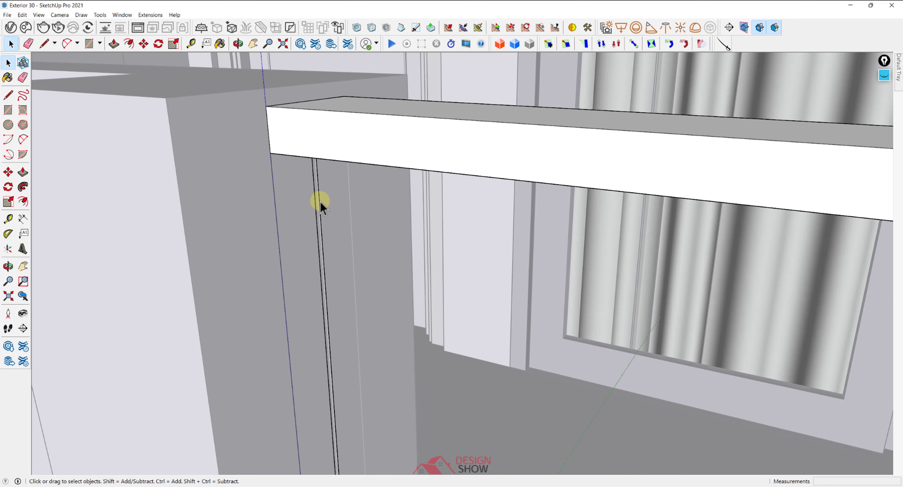
pyautogui.moveTo(302, 161); pyautogui.dragTo(318, 251, button='middle')
pyautogui.scroll(-3, 318, 251)
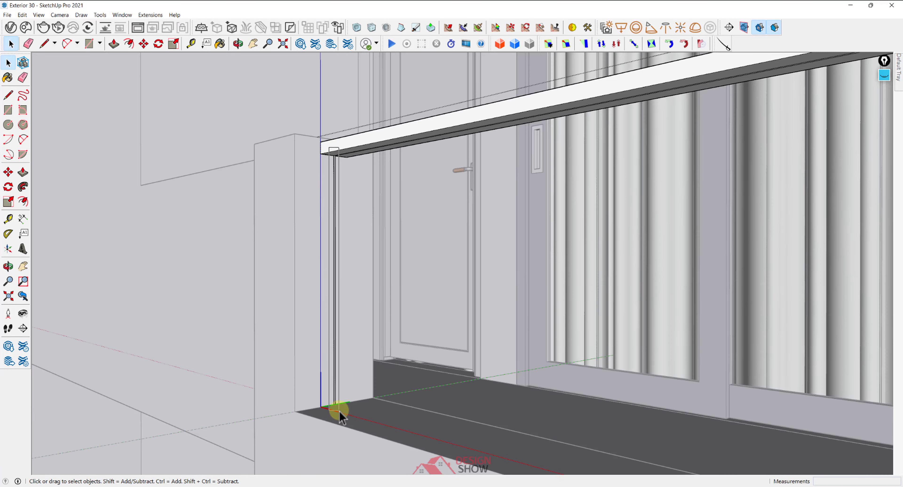
pyautogui.scroll(5, 329, 252)
pyautogui.rightClick(323, 244)
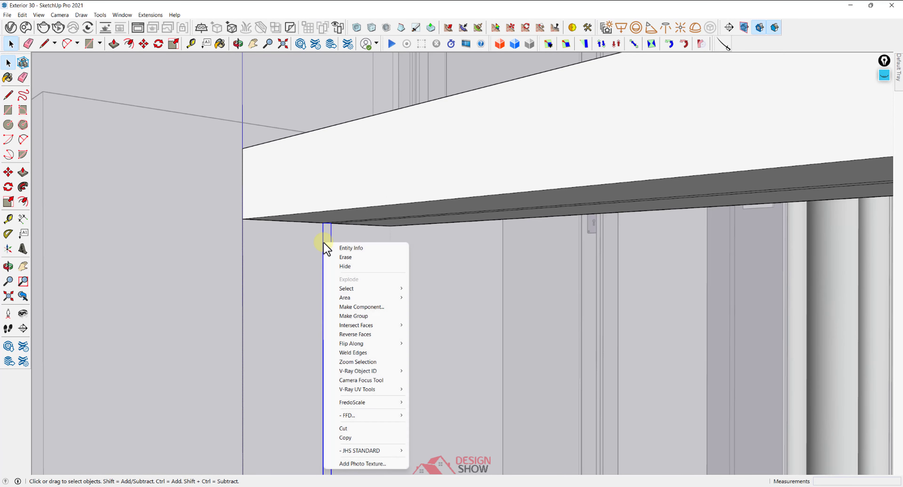
pyautogui.click(352, 316)
# Push/Pull the grouped strip 10' 7 1/2" along the balcony as a thin panel under the handrail and close the group
pyautogui.doubleClick(329, 253)
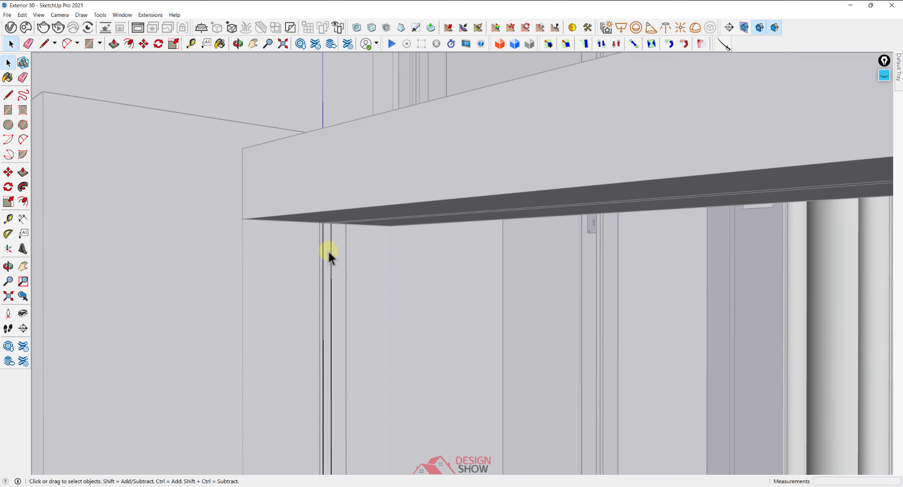
pyautogui.press('p')
pyautogui.click(330, 251)
pyautogui.scroll(-3, 373, 255)
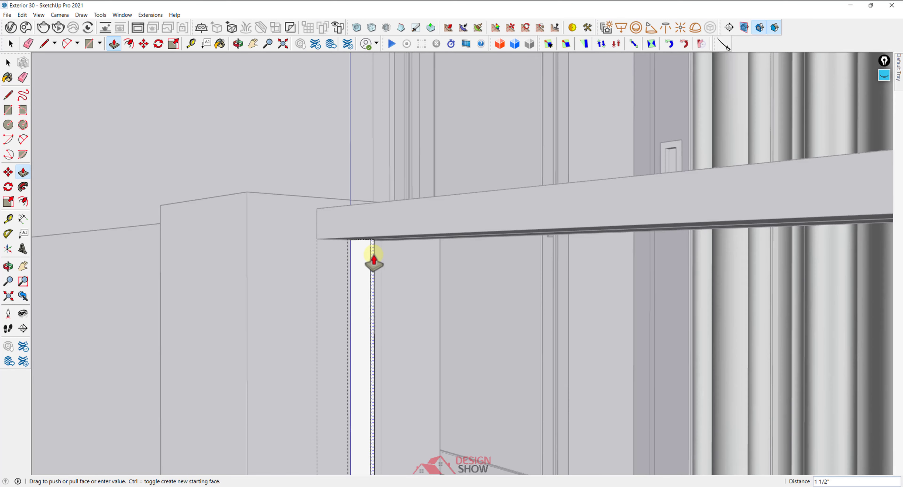
pyautogui.scroll(-2, 419, 283)
pyautogui.scroll(-6, 418, 282)
pyautogui.keyDown('shift'); pyautogui.moveTo(510, 301); pyautogui.dragTo(748, 264, button='middle'); pyautogui.keyUp('shift')
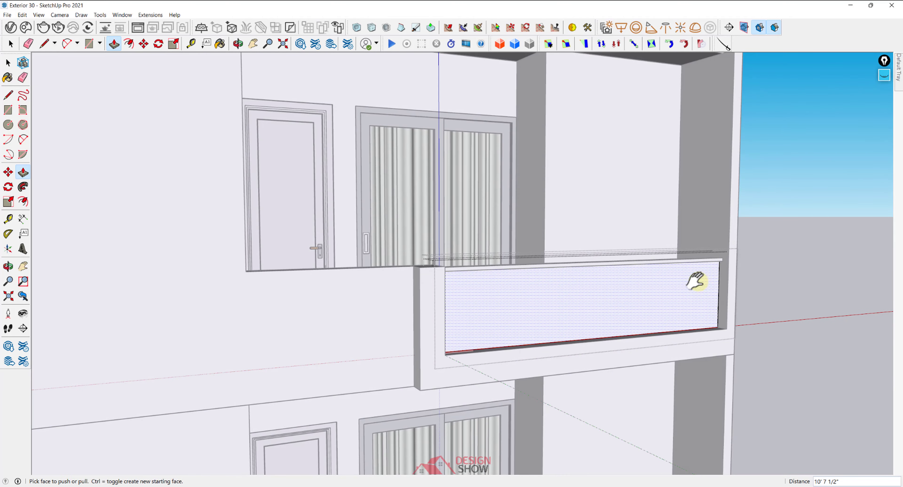
pyautogui.moveTo(692, 282); pyautogui.dragTo(540, 236, button='middle')
pyautogui.press('space')
pyautogui.press('Escape')
# Close the open editing contexts and cut the complete railing from the top floor's balcony
pyautogui.scroll(3, 673, 283)
pyautogui.press('Escape')
pyautogui.click(520, 246)
pyautogui.scroll(-2, 510, 275)
pyautogui.scroll(-5, 510, 275)
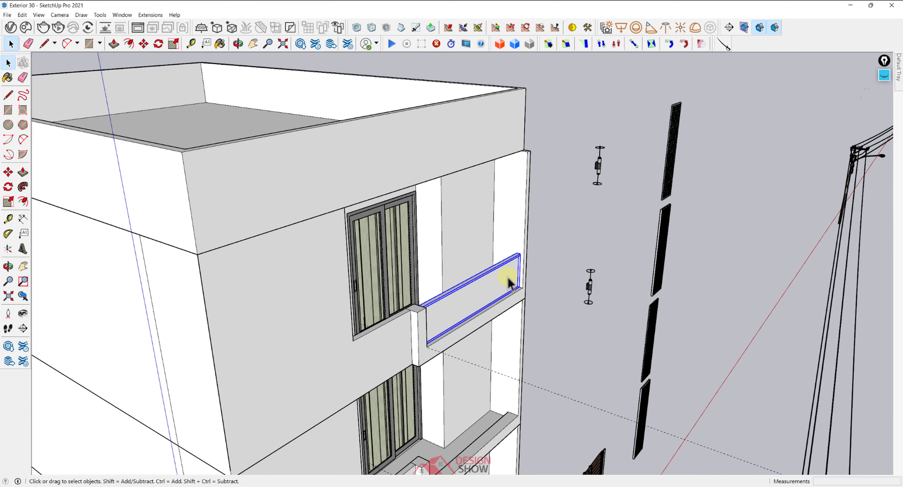
pyautogui.moveTo(508, 276); pyautogui.dragTo(462, 220, button='middle')
pyautogui.scroll(3, 462, 221)
pyautogui.scroll(3, 462, 221)
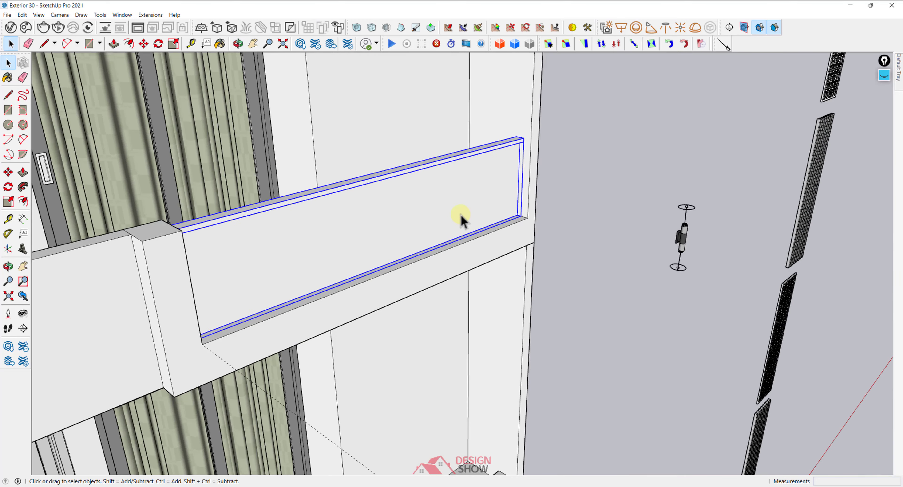
pyautogui.press('Delete')
# Open the floor component for editing and paste the railing in place inside it
pyautogui.doubleClick(483, 189)
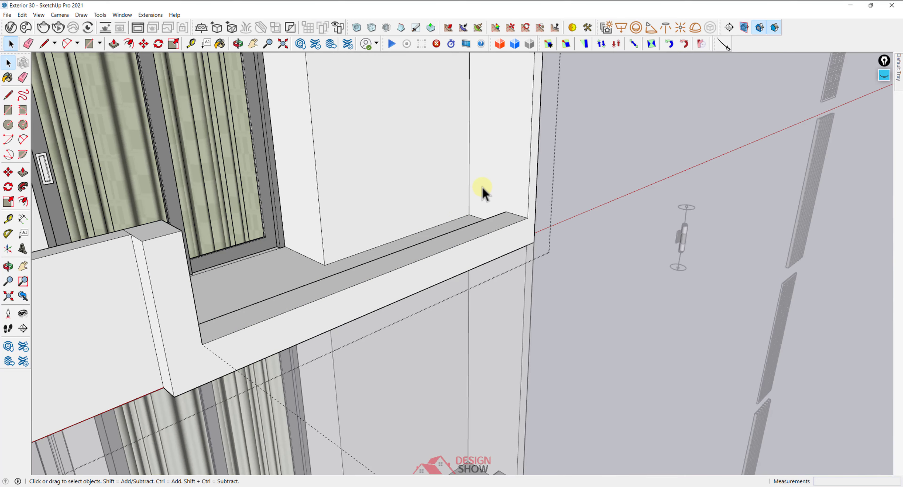
pyautogui.scroll(-3, 482, 192)
pyautogui.moveTo(494, 210); pyautogui.dragTo(218, 97, button='middle')
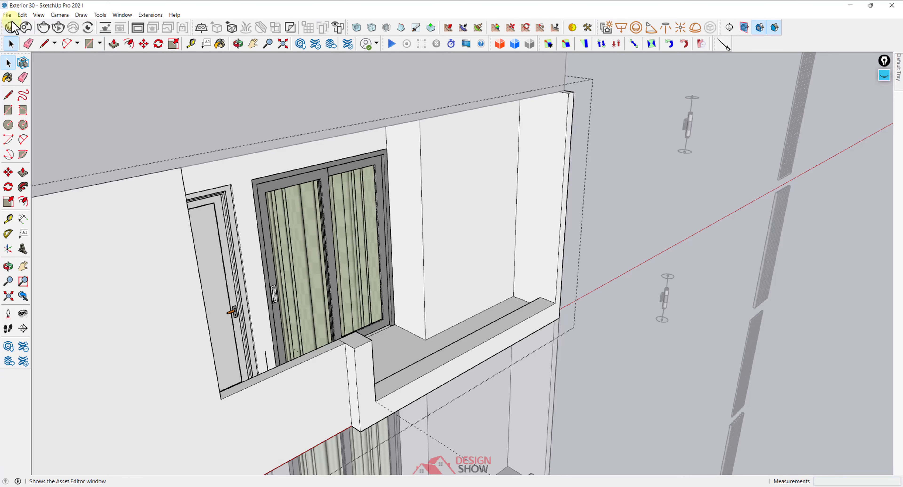
pyautogui.click(22, 14)
pyautogui.click(39, 74)
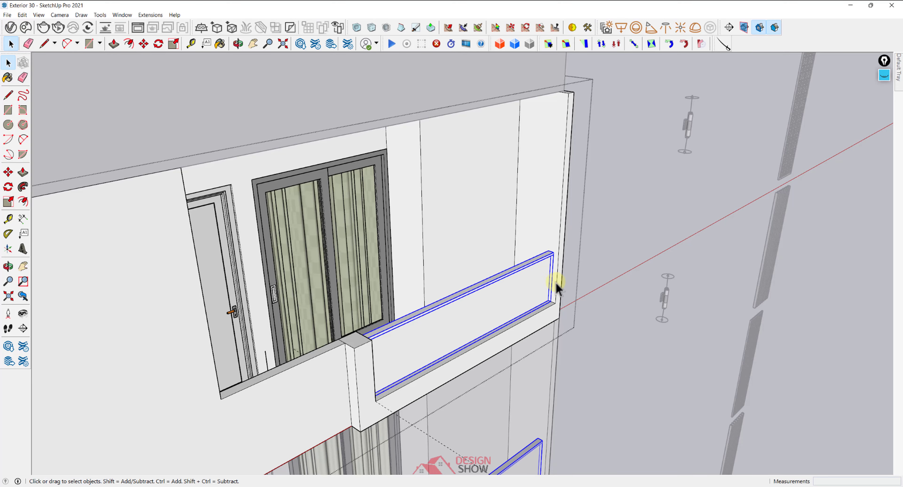
# Move the pasted railing by its upper end corner so it meets the edge of the balcony's side wall
pyautogui.scroll(2, 554, 281)
pyautogui.scroll(4, 545, 273)
pyautogui.press('m')
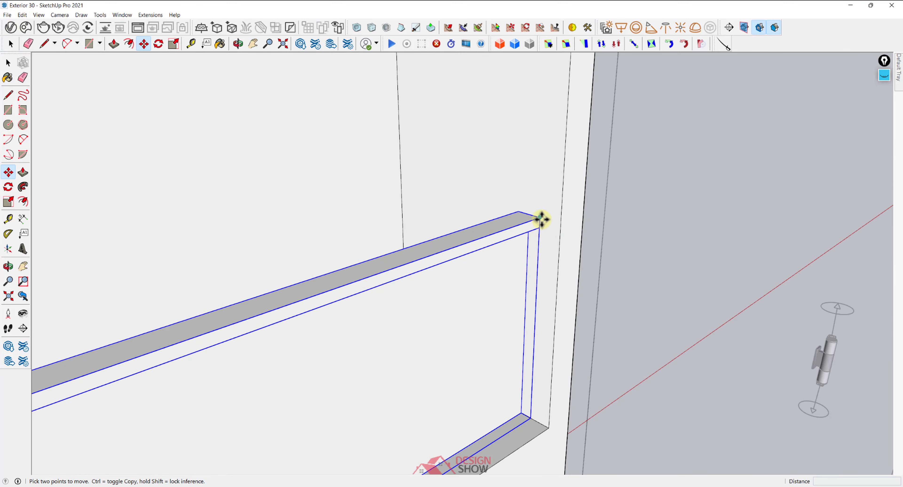
pyautogui.click(540, 218)
pyautogui.click(555, 228)
pyautogui.press('space')
pyautogui.scroll(-3, 534, 242)
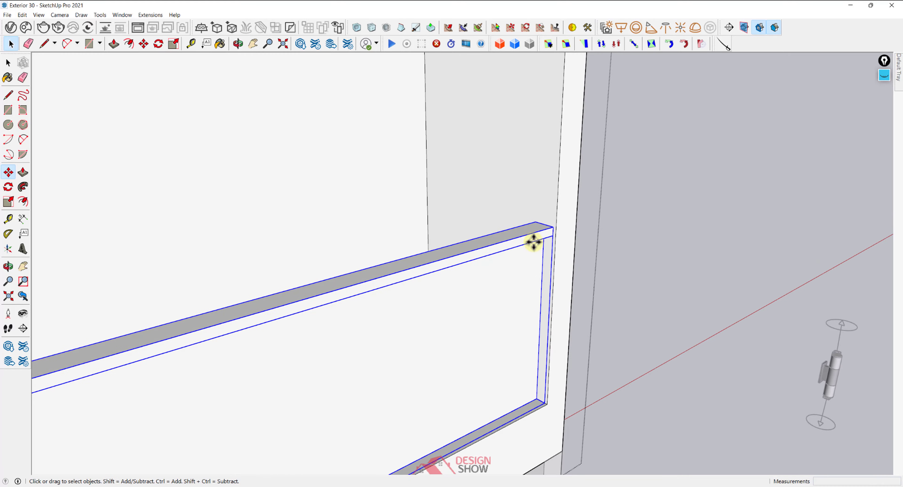
pyautogui.scroll(-3, 525, 281)
pyautogui.moveTo(511, 292); pyautogui.dragTo(393, 221, button='middle')
pyautogui.scroll(-5, 390, 225)
pyautogui.moveTo(348, 242); pyautogui.dragTo(216, 210, button='middle')
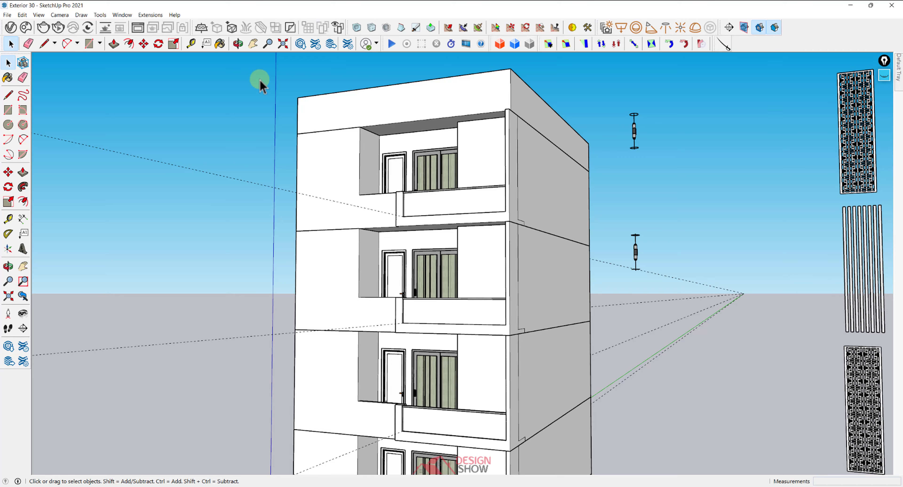
pyautogui.moveTo(316, 156); pyautogui.dragTo(444, 247, button='middle')
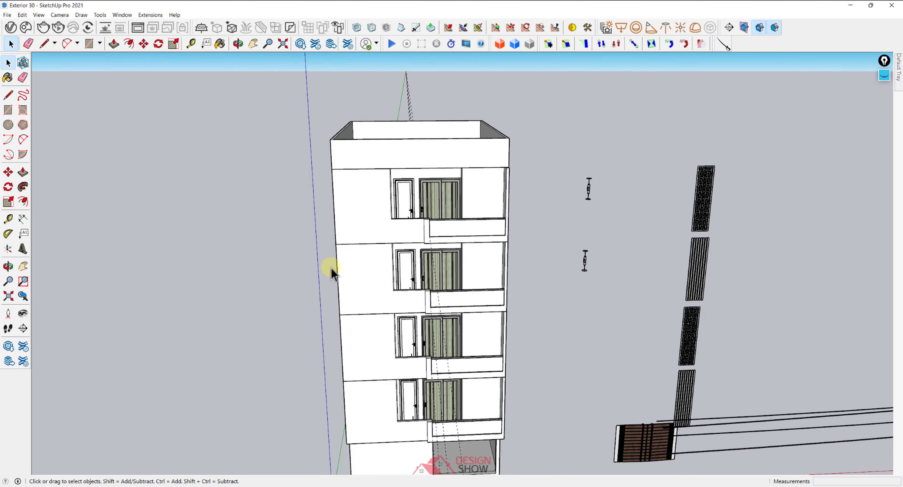
pyautogui.scroll(-3, 338, 279)
pyautogui.scroll(2, 373, 370)
pyautogui.scroll(1, 373, 370)
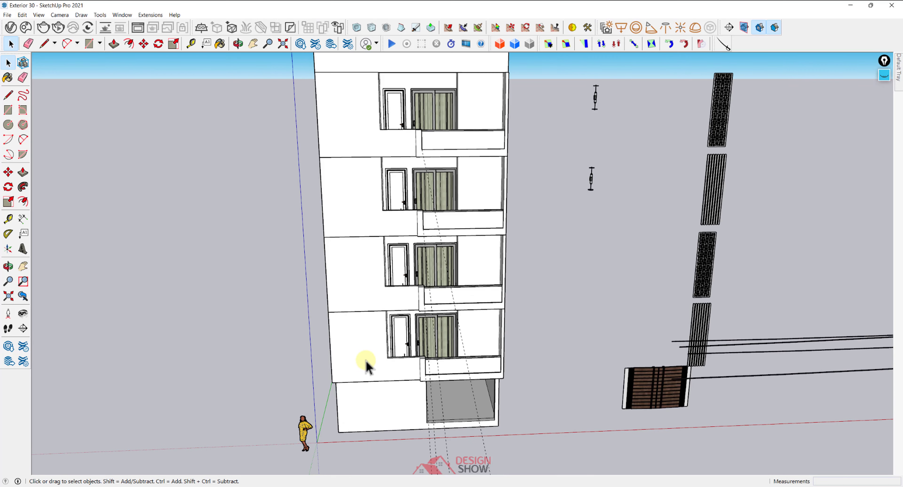
pyautogui.scroll(2, 340, 384)
pyautogui.press('r')
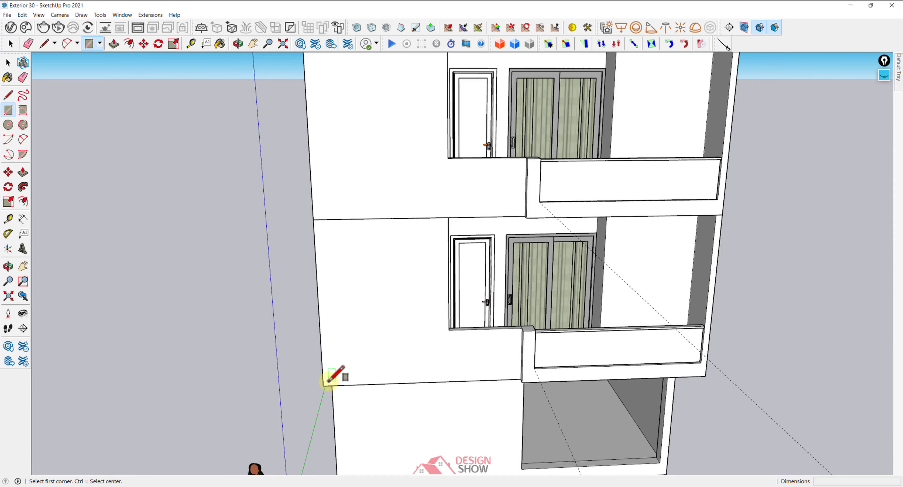
pyautogui.press('space')
pyautogui.scroll(-1, 381, 296)
pyautogui.doubleClick(382, 297)
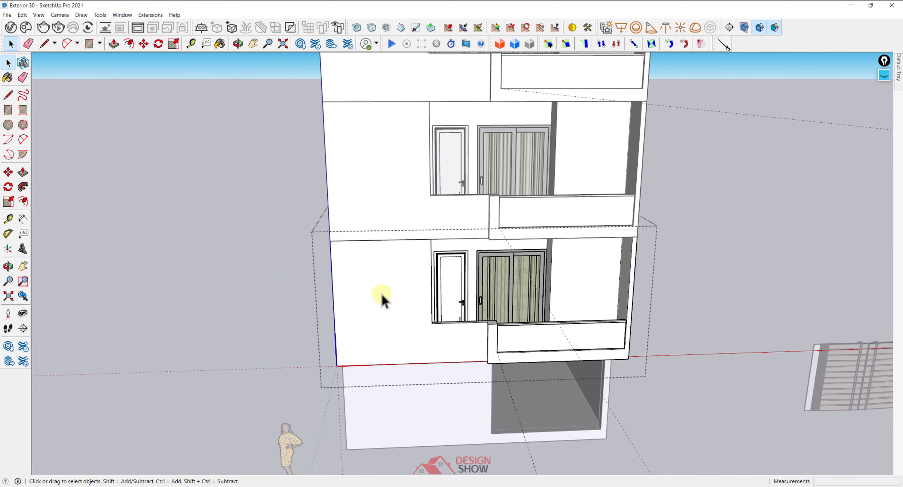
pyautogui.click(382, 298)
pyautogui.scroll(1, 390, 293)
pyautogui.moveTo(397, 288); pyautogui.dragTo(305, 249, button='middle')
pyautogui.press('Escape')
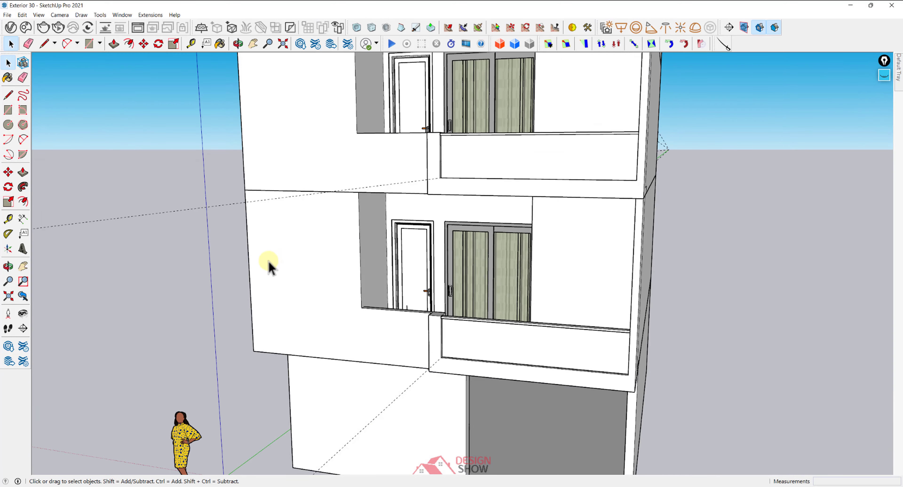
# Draw a 7' 9" by 41' 8" rectangle over the solid facade strip beside the balconies, from the lowest repeated floor's corner to the top floor's upper edge
pyautogui.press('r')
pyautogui.click(254, 351)
pyautogui.scroll(-3, 308, 240)
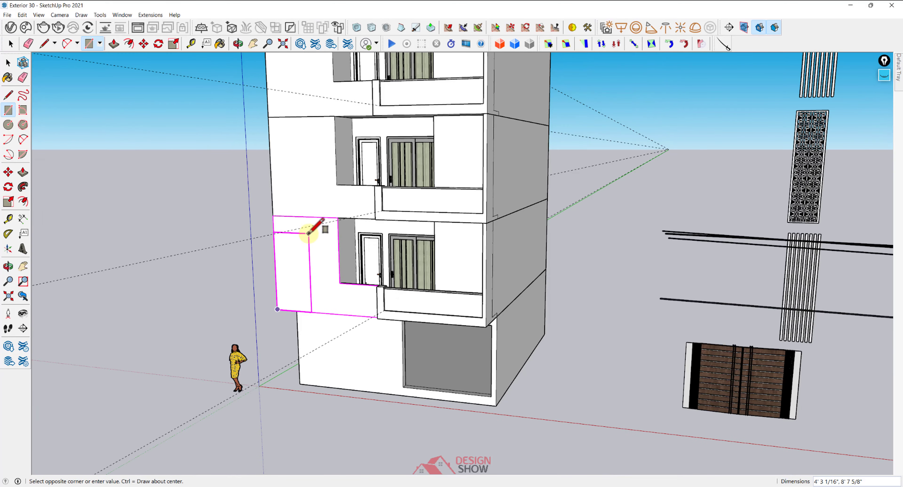
pyautogui.keyDown('shift'); pyautogui.moveTo(308, 233); pyautogui.dragTo(378, 430, button='middle'); pyautogui.keyUp('shift')
pyautogui.scroll(5, 417, 188)
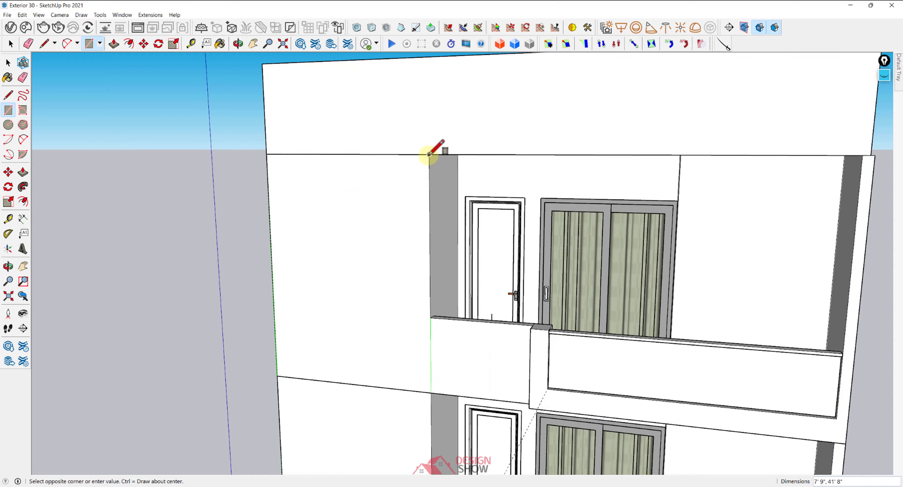
pyautogui.click(430, 154)
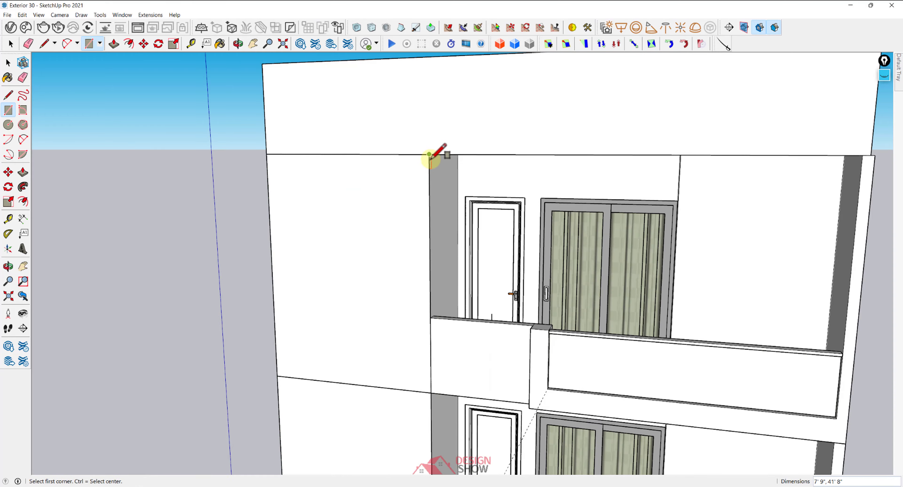
# Move the upper edge of the facade rectangle straight up so the strip rises above the roof parapet
pyautogui.press('space')
pyautogui.click(427, 161)
pyautogui.scroll(1, 394, 164)
pyautogui.moveTo(394, 161); pyautogui.dragTo(301, 132, button='middle')
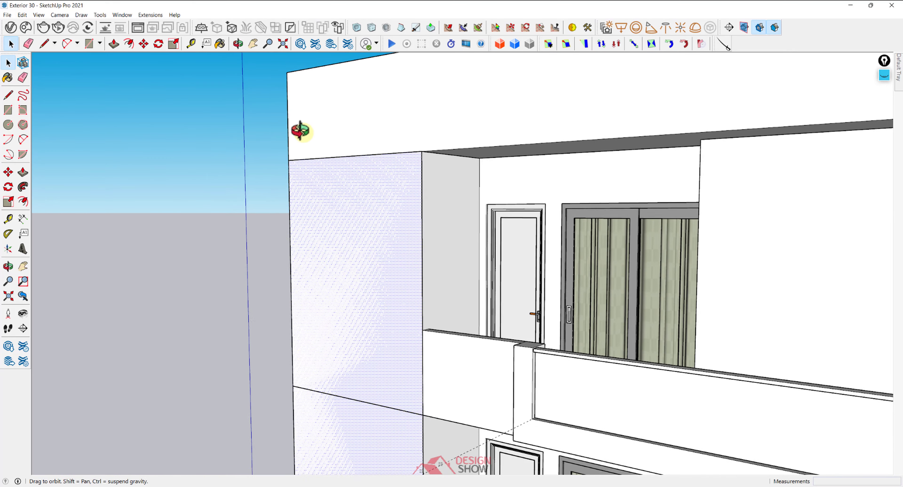
pyautogui.moveTo(252, 139); pyautogui.dragTo(448, 170)
pyautogui.press('m')
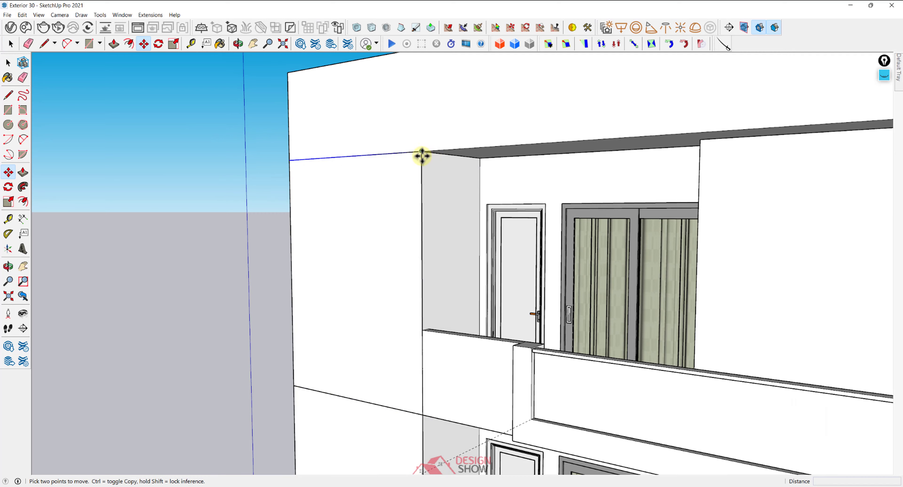
pyautogui.click(420, 152)
pyautogui.scroll(-3, 428, 99)
pyautogui.keyDown('shift'); pyautogui.moveTo(427, 99); pyautogui.dragTo(450, 172, button='middle'); pyautogui.keyUp('shift')
pyautogui.moveTo(449, 172); pyautogui.dragTo(473, 148, button='middle')
pyautogui.click(504, 121)
pyautogui.press('space')
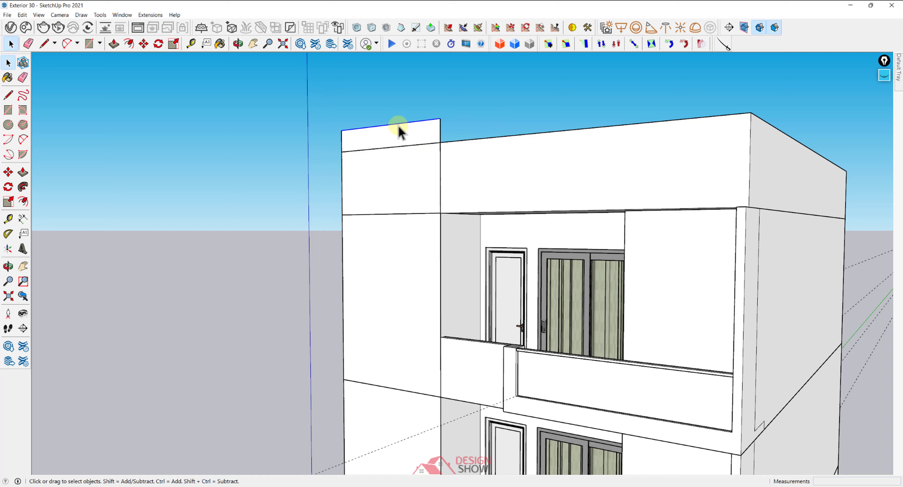
# Group the tall facade rectangle together with its edges
pyautogui.click(399, 131)
pyautogui.rightClick(401, 131)
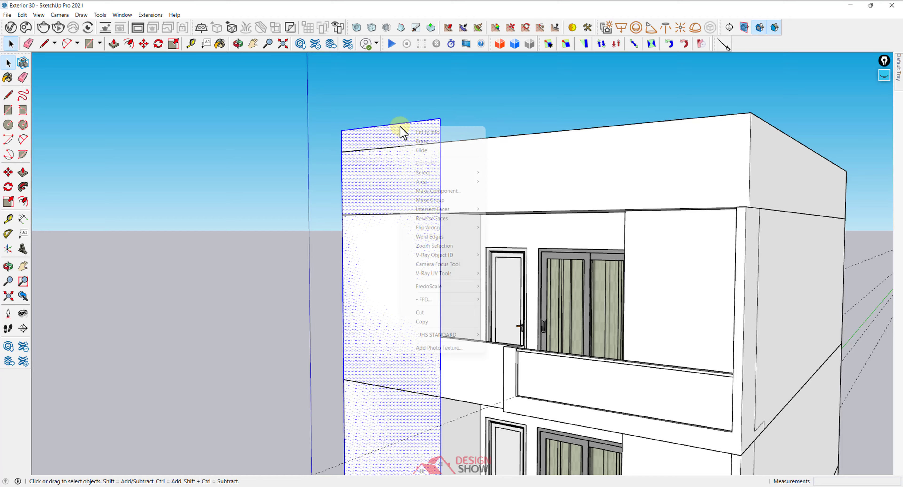
pyautogui.click(442, 200)
pyautogui.moveTo(438, 171); pyautogui.dragTo(410, 206, button='middle')
pyautogui.scroll(4, 397, 156)
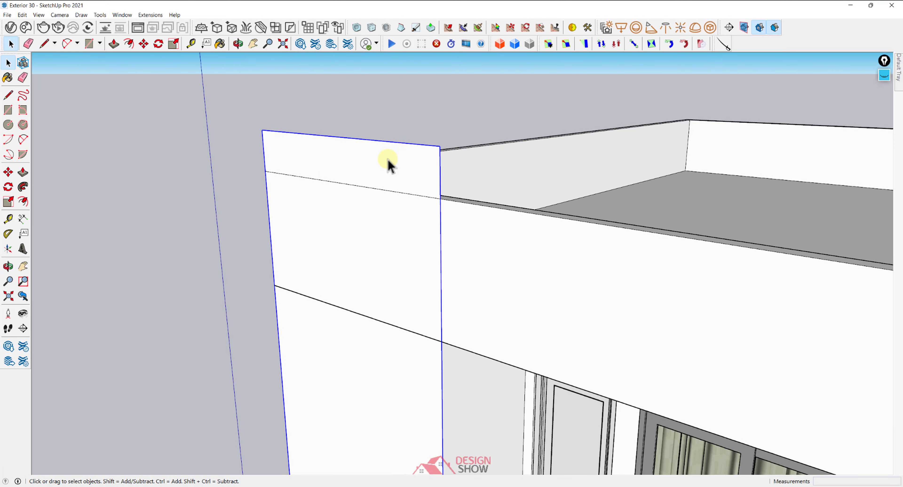
# Push/Pull the grouped facade strip to a thickness of 1/2" and close the group
pyautogui.doubleClick(387, 158)
pyautogui.moveTo(388, 158)
pyautogui.mouseDown(button='middle')
pyautogui.moveTo(376, 167)
pyautogui.moveTo(391, 170)
pyautogui.mouseUp(button='middle')
pyautogui.press('p')
pyautogui.click(391, 171)
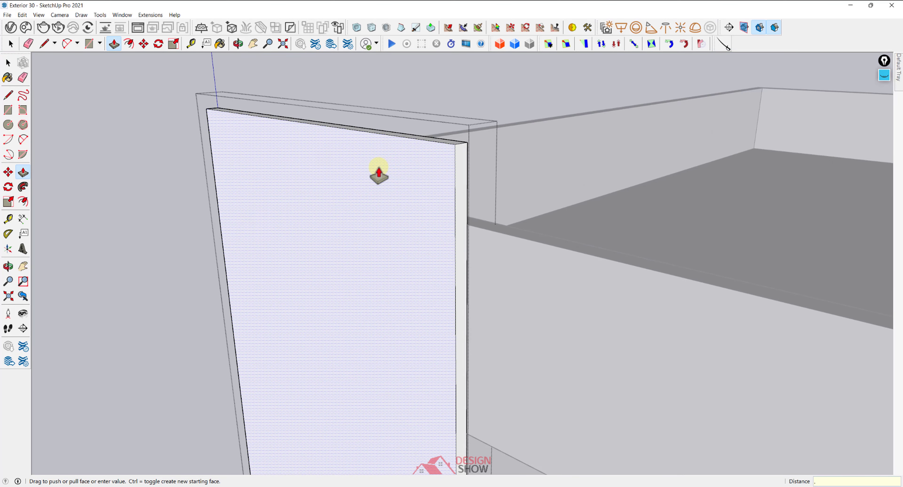
pyautogui.press('Return')
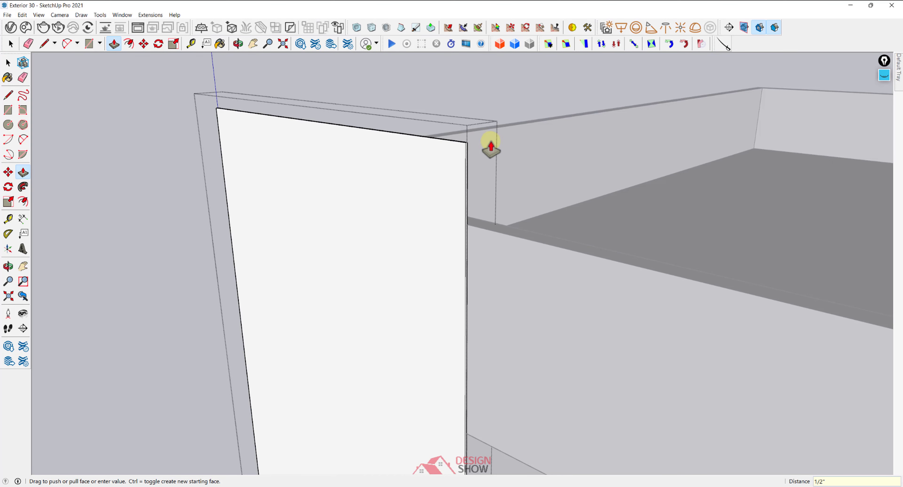
pyautogui.moveTo(488, 145); pyautogui.dragTo(306, 235, button='middle')
pyautogui.scroll(-1, 306, 229)
pyautogui.press('space')
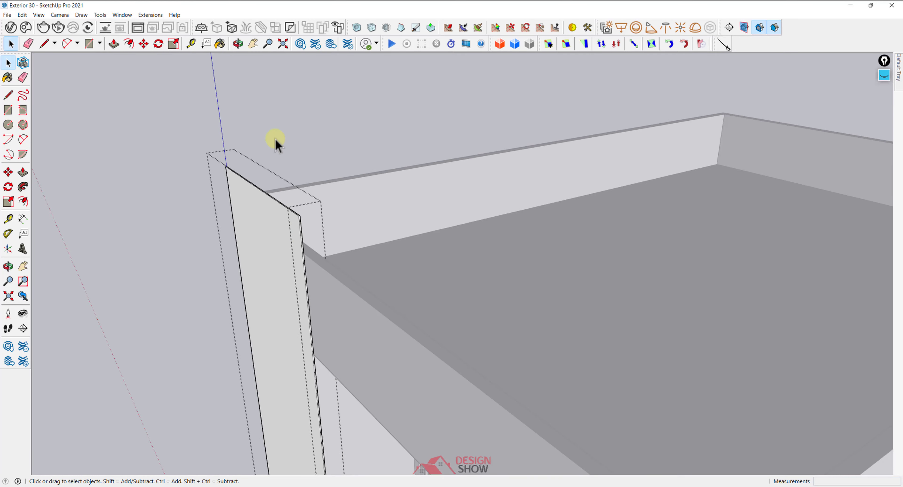
pyautogui.click(276, 139)
pyautogui.scroll(-3, 289, 258)
pyautogui.moveTo(298, 286); pyautogui.dragTo(710, 90, button='middle')
pyautogui.scroll(-3, 525, 172)
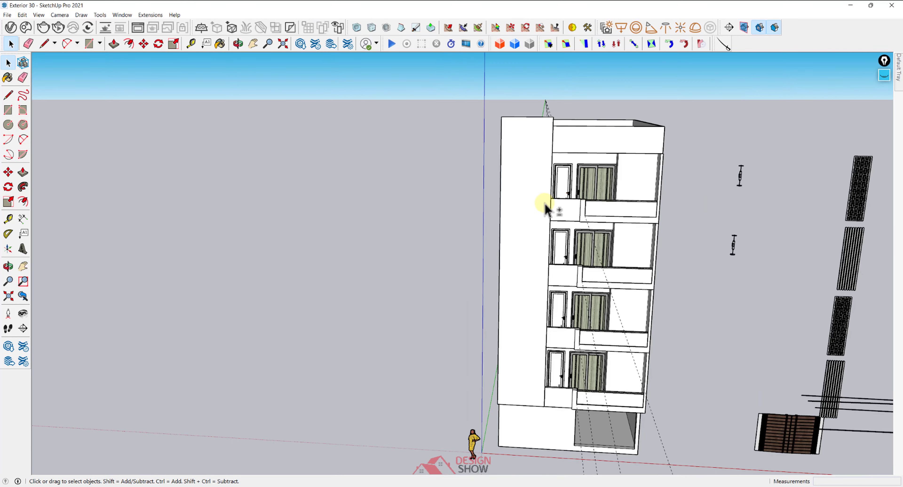
pyautogui.doubleClick(527, 208)
pyautogui.moveTo(527, 203); pyautogui.dragTo(468, 193, button='middle')
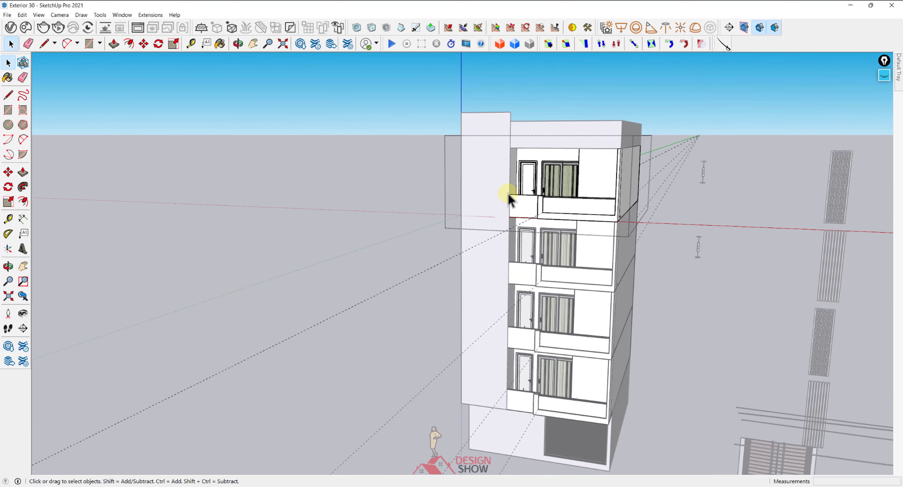
pyautogui.click(492, 172)
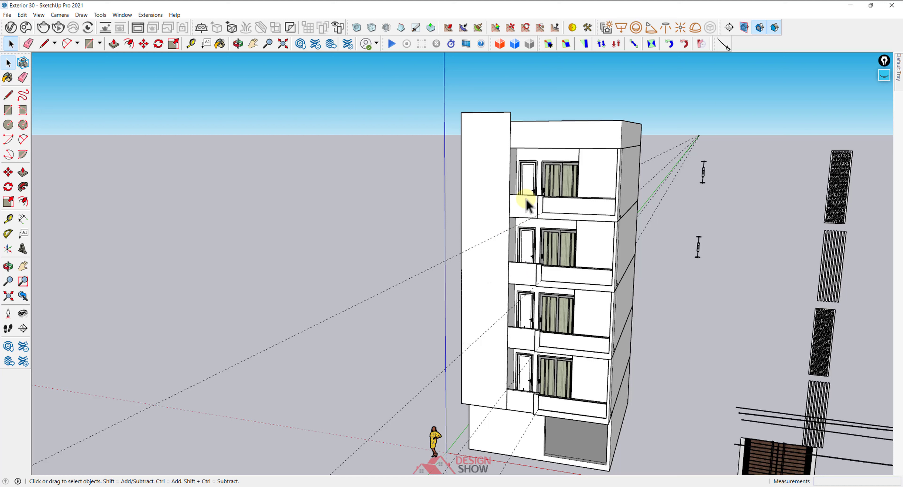
# Open the tall facade panel group for editing and place a horizontal guide 18' above its bottom edge
pyautogui.moveTo(525, 198); pyautogui.dragTo(468, 195, button='middle')
pyautogui.click(455, 147)
pyautogui.click(470, 127)
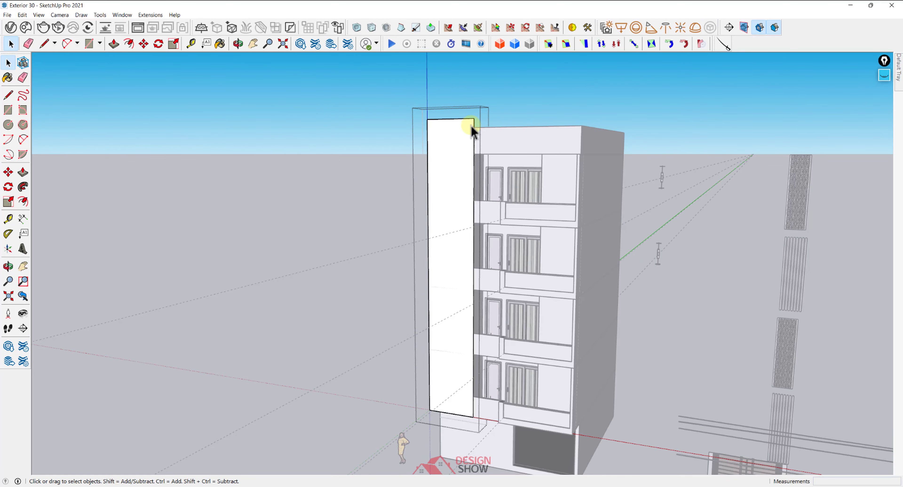
pyautogui.scroll(8, 421, 386)
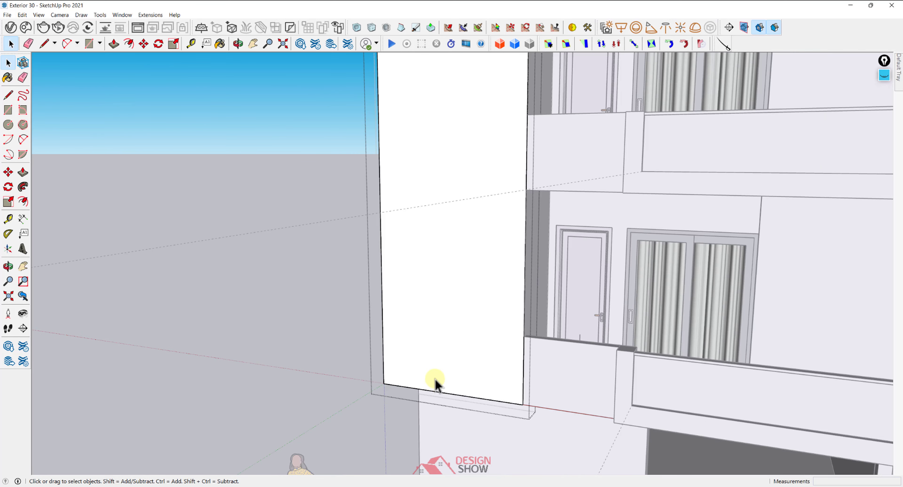
pyautogui.click(9, 219)
pyautogui.scroll(3, 470, 337)
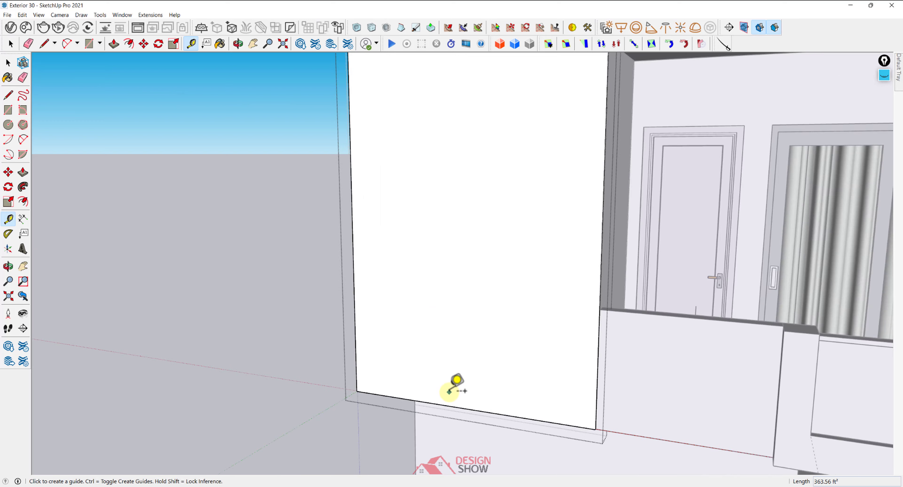
pyautogui.click(450, 406)
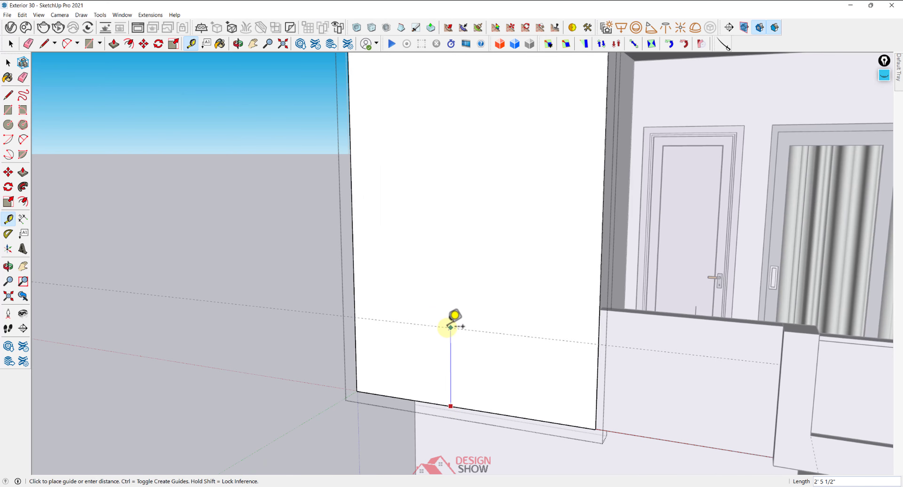
pyautogui.press('Return')
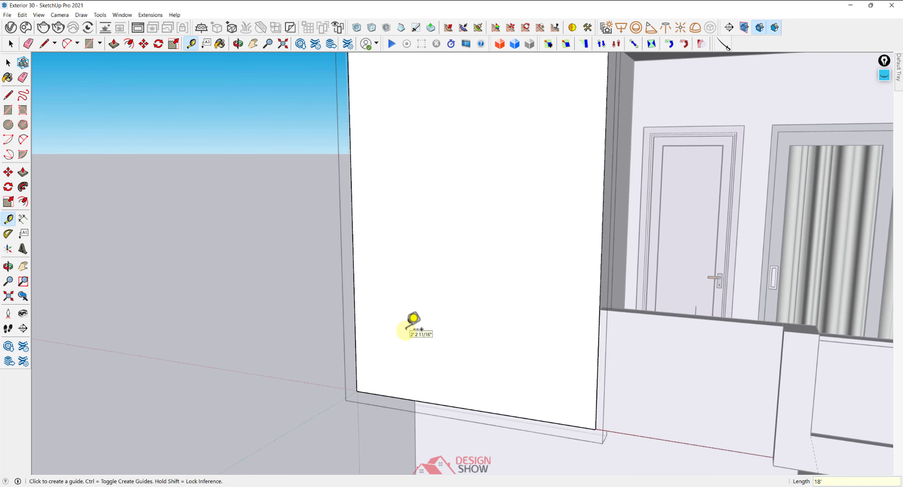
# Place a vertical guide on the facade panel 1' in from its balcony-side edge
pyautogui.scroll(-4, 425, 326)
pyautogui.press('space')
pyautogui.moveTo(446, 259); pyautogui.dragTo(515, 153, button='middle')
pyautogui.moveTo(530, 289); pyautogui.dragTo(493, 287, button='middle')
pyautogui.scroll(3, 508, 410)
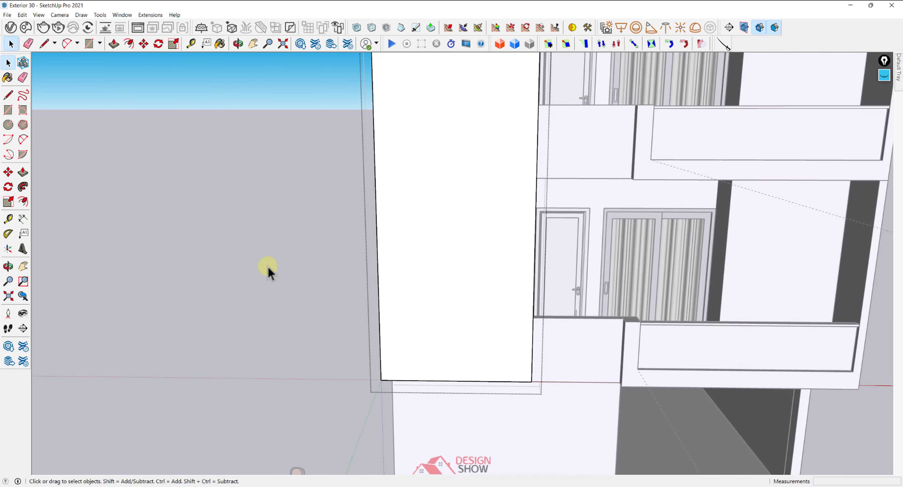
pyautogui.press('t')
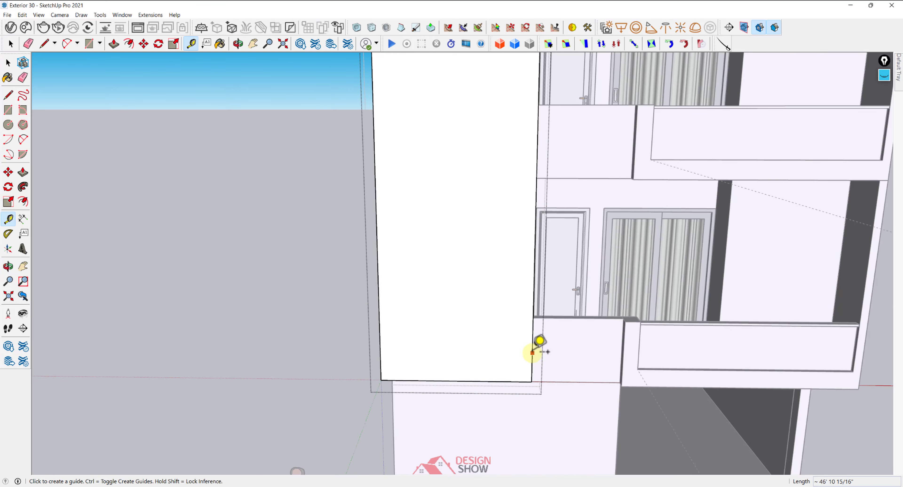
pyautogui.scroll(3, 533, 353)
pyautogui.click(533, 352)
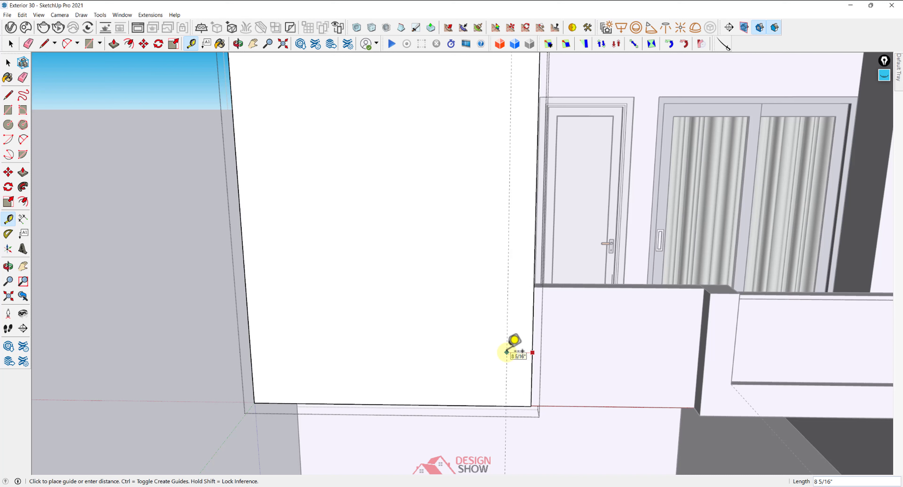
pyautogui.write('1')
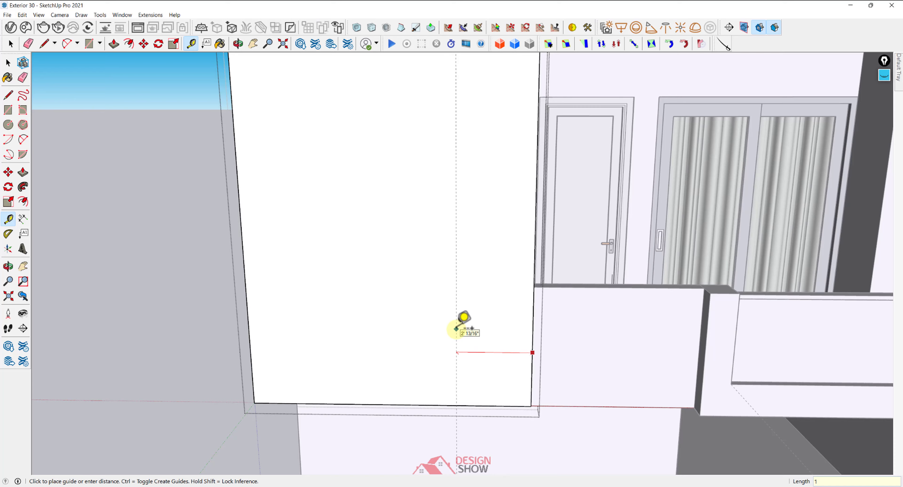
pyautogui.write("'")
pyautogui.press('Return')
# Place a second horizontal guide on the facade panel 1' 6" below the 18' guide
pyautogui.scroll(-3, 457, 328)
pyautogui.scroll(2, 417, 350)
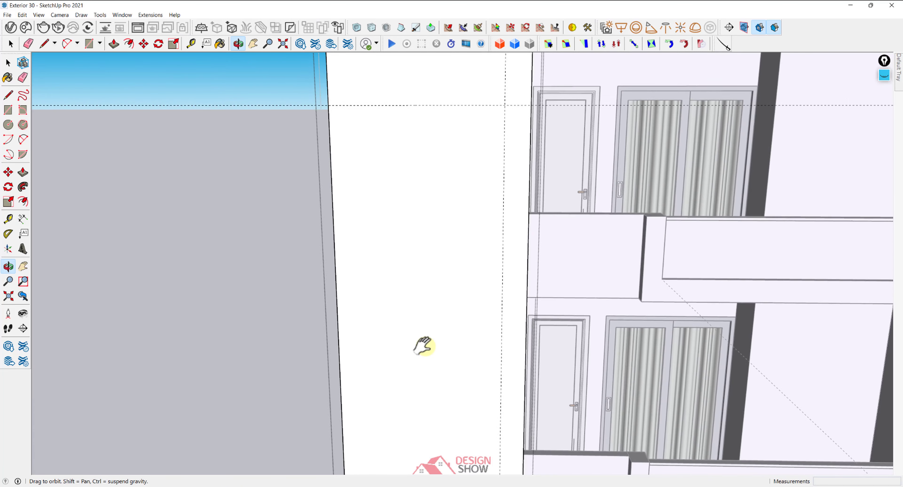
pyautogui.scroll(1, 368, 106)
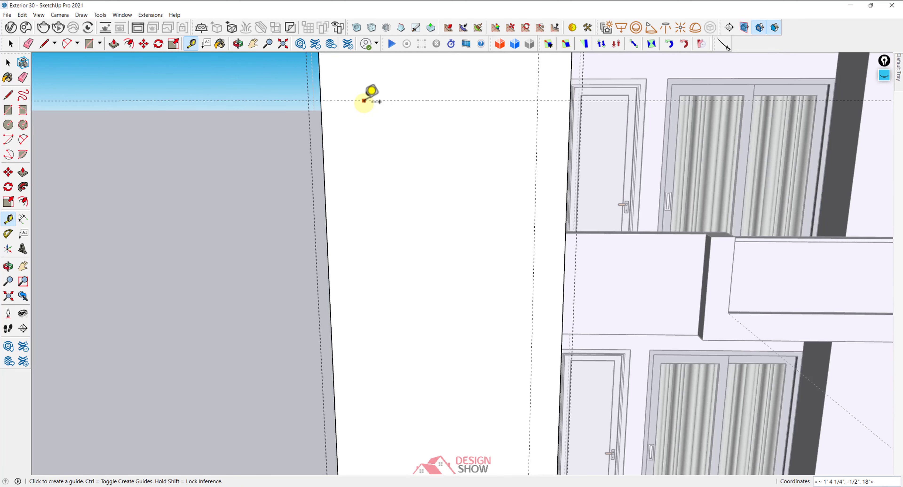
pyautogui.click(364, 101)
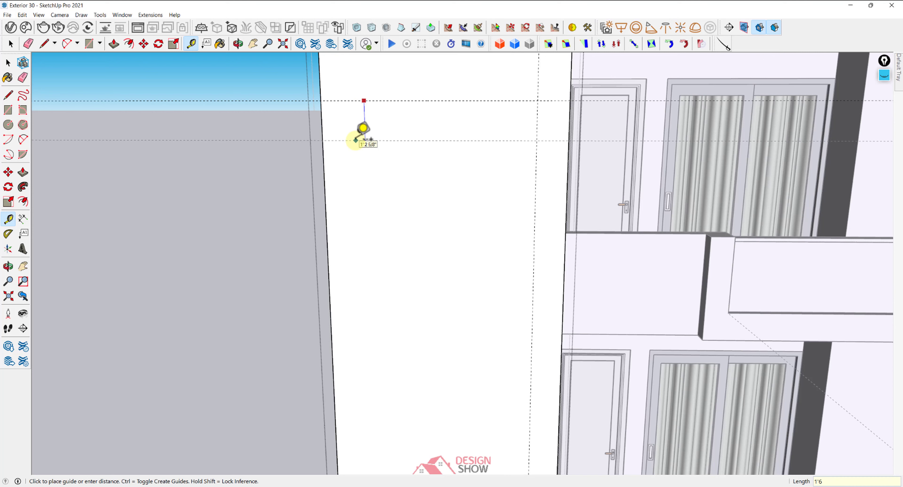
pyautogui.click(355, 140)
pyautogui.scroll(-2, 413, 158)
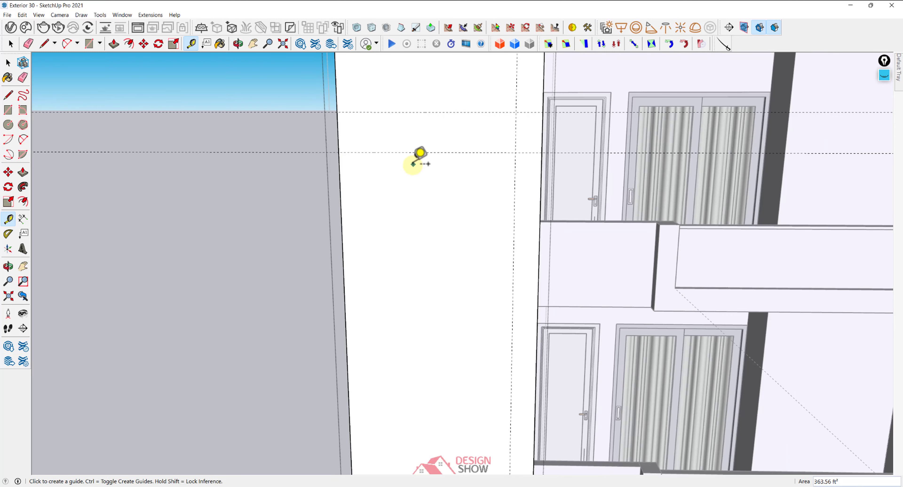
# Place a 135° protractor guide on the facade panel, starting where the vertical guide meets the panel's bottom edge
pyautogui.scroll(-2, 419, 163)
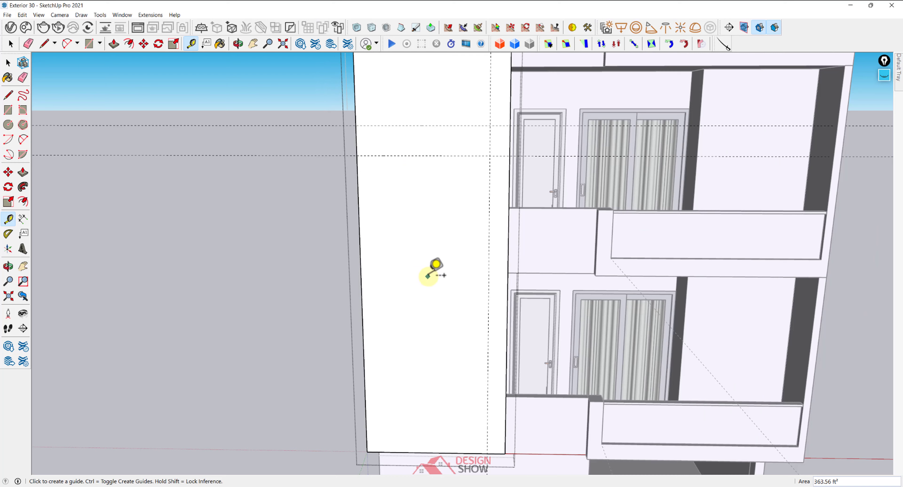
pyautogui.press('space')
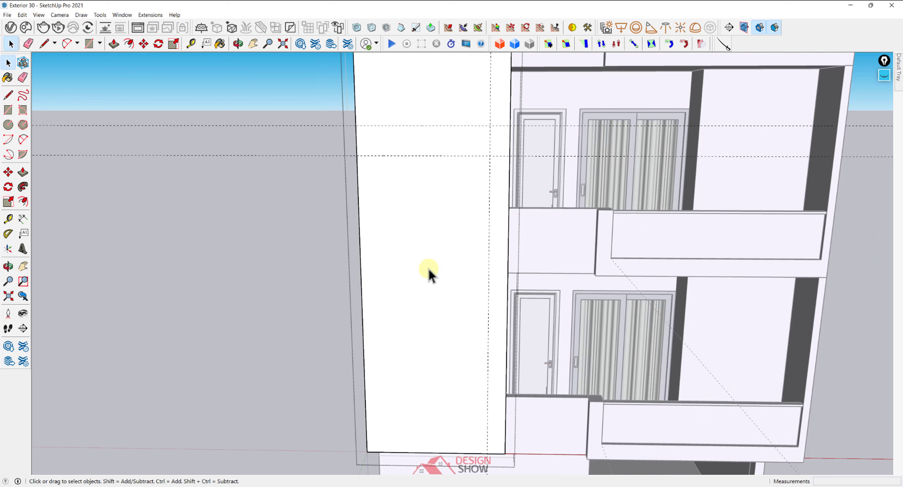
pyautogui.scroll(2, 476, 417)
pyautogui.scroll(2, 499, 370)
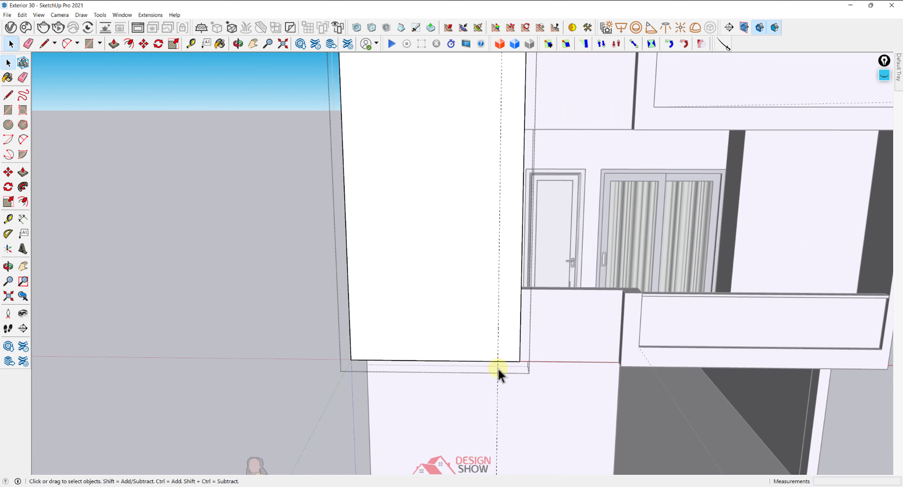
pyautogui.click(9, 234)
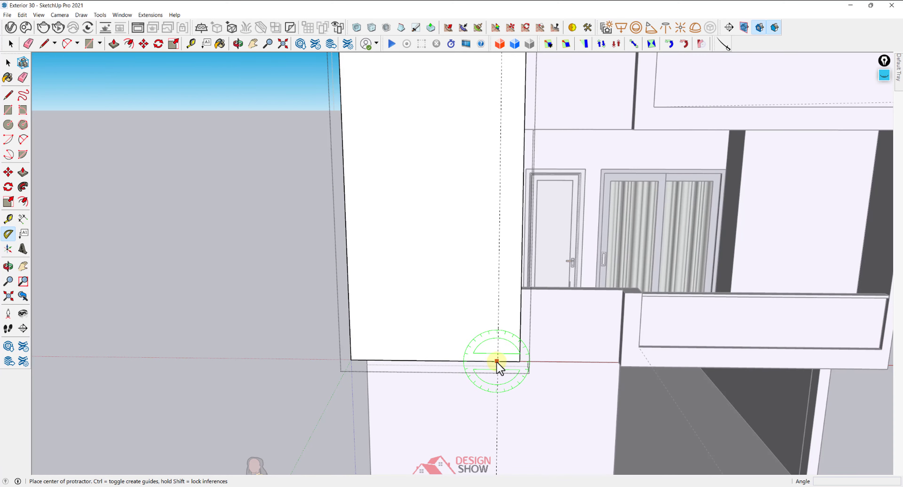
pyautogui.scroll(5, 500, 364)
pyautogui.moveTo(483, 355); pyautogui.dragTo(426, 425, button='middle')
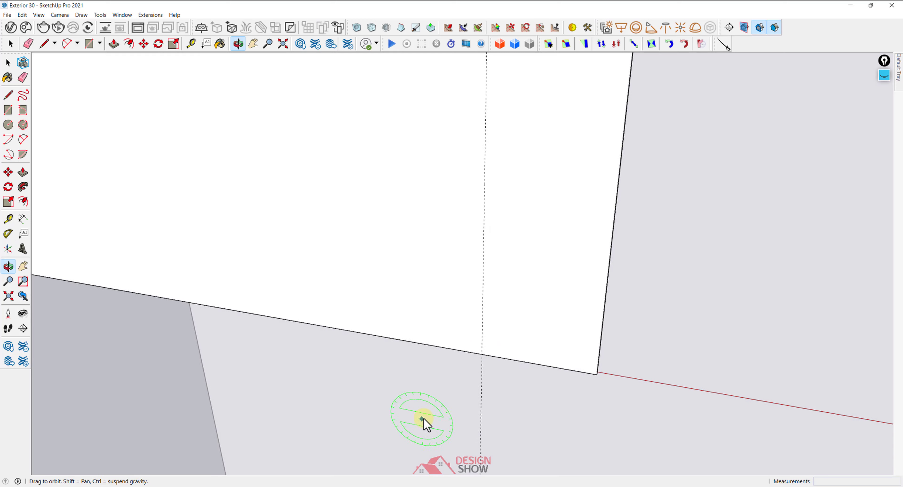
pyautogui.click(14, 232)
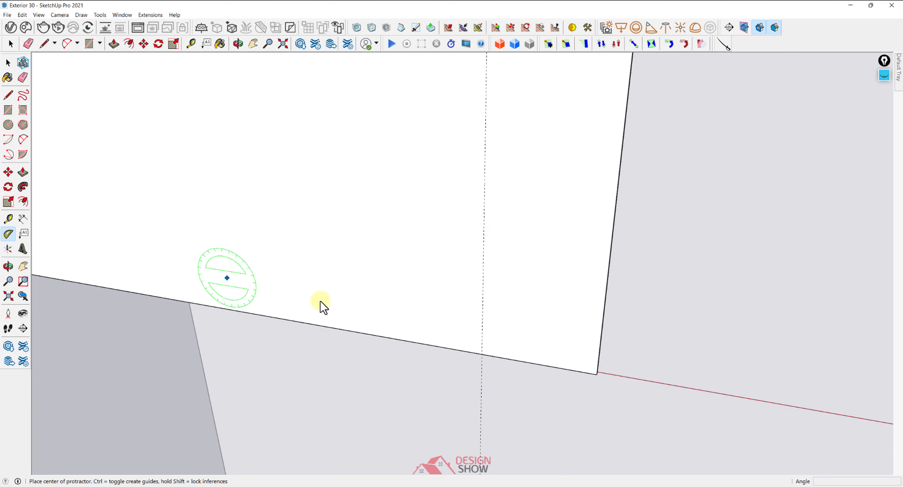
pyautogui.click(481, 355)
pyautogui.click(554, 367)
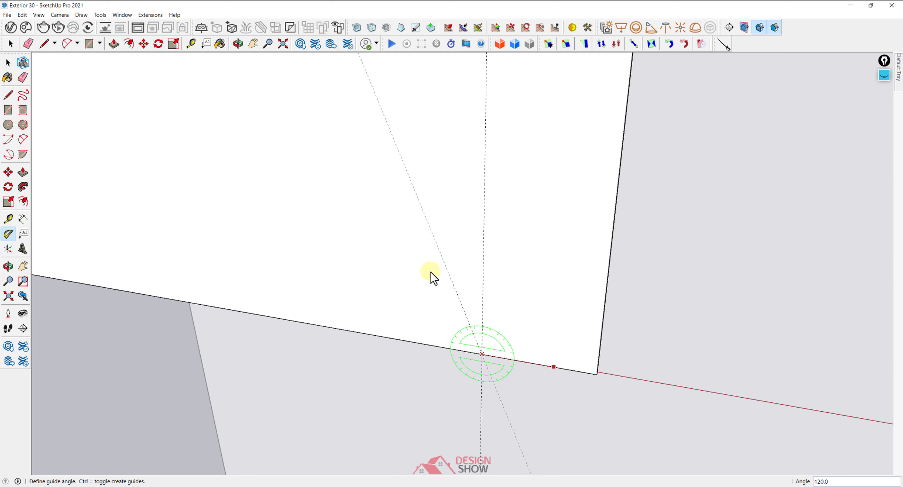
pyautogui.click(422, 272)
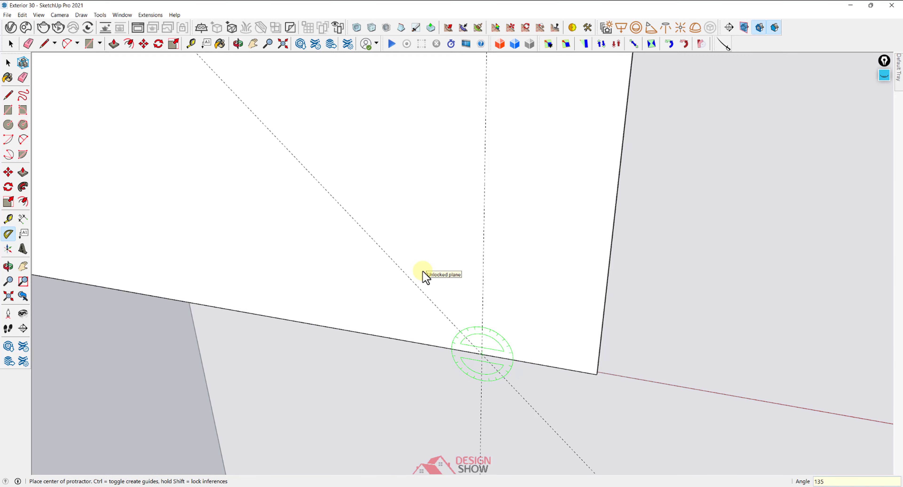
# Draw a line along the angled guide from the panel's bottom edge to its outer vertical edge
pyautogui.press('l')
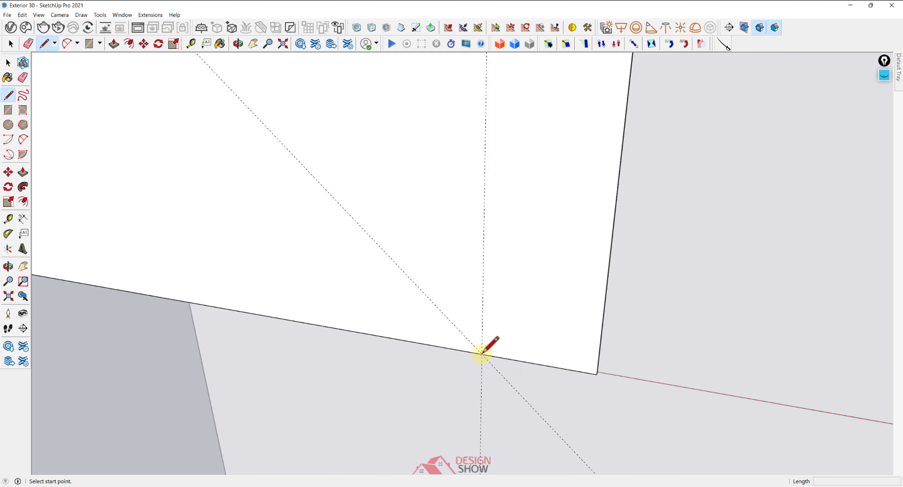
pyautogui.click(482, 355)
pyautogui.scroll(-2, 376, 223)
pyautogui.keyDown('shift'); pyautogui.moveTo(333, 169); pyautogui.dragTo(626, 451, button='middle'); pyautogui.keyUp('shift')
pyautogui.scroll(-2, 475, 213)
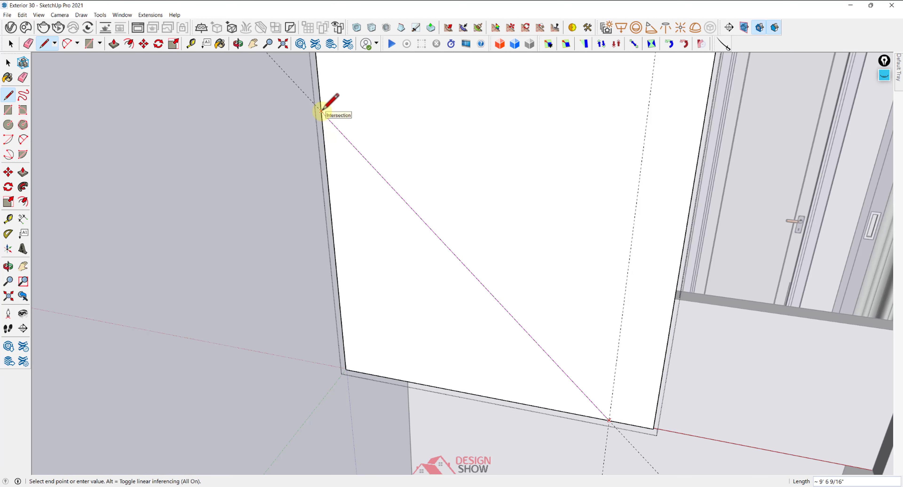
pyautogui.click(321, 111)
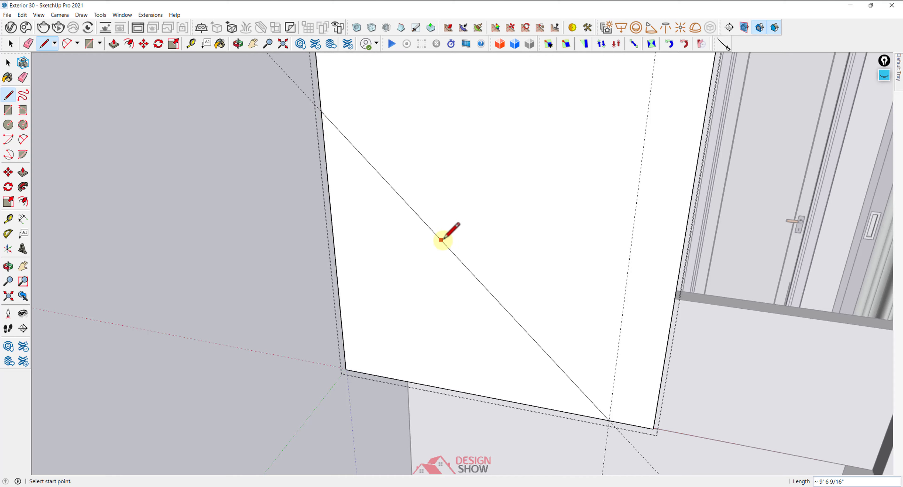
pyautogui.moveTo(444, 238)
pyautogui.mouseDown(button='middle')
pyautogui.moveTo(419, 282)
pyautogui.moveTo(454, 235)
pyautogui.moveTo(441, 270)
pyautogui.mouseUp(button='middle')
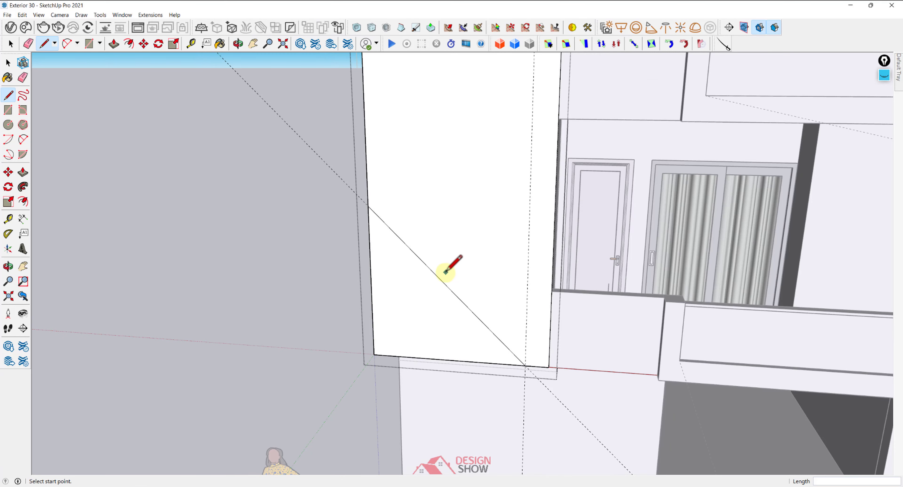
pyautogui.click(418, 257)
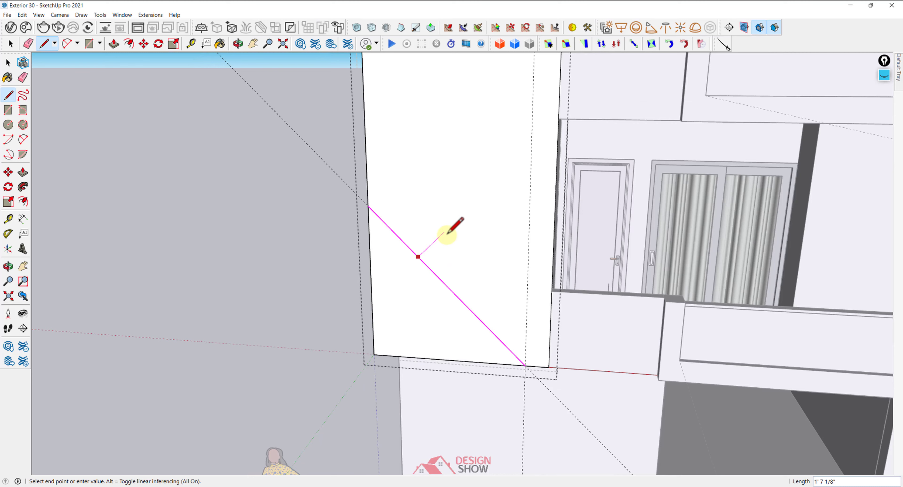
pyautogui.scroll(4, 447, 234)
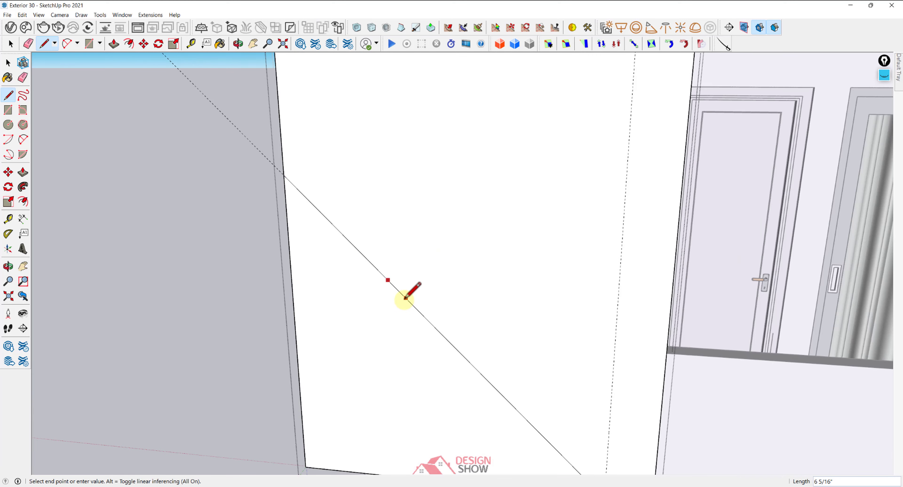
pyautogui.press('Escape')
pyautogui.moveTo(376, 262); pyautogui.dragTo(385, 280, button='middle')
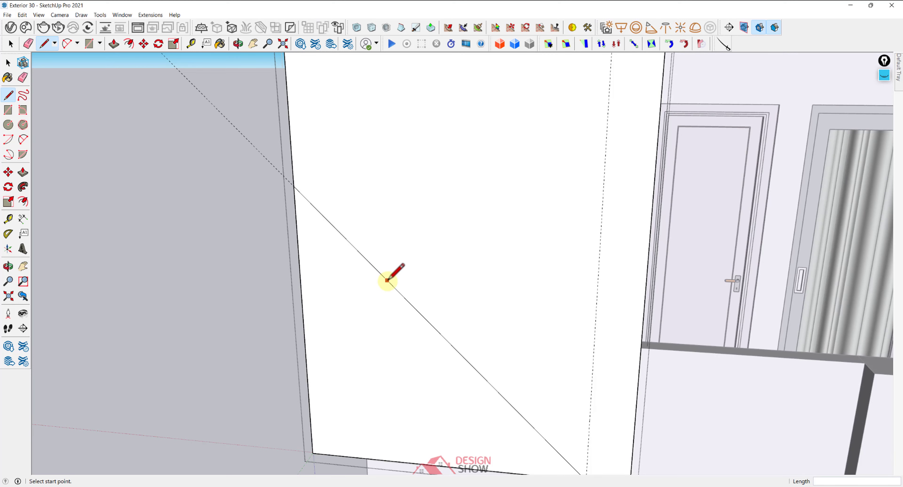
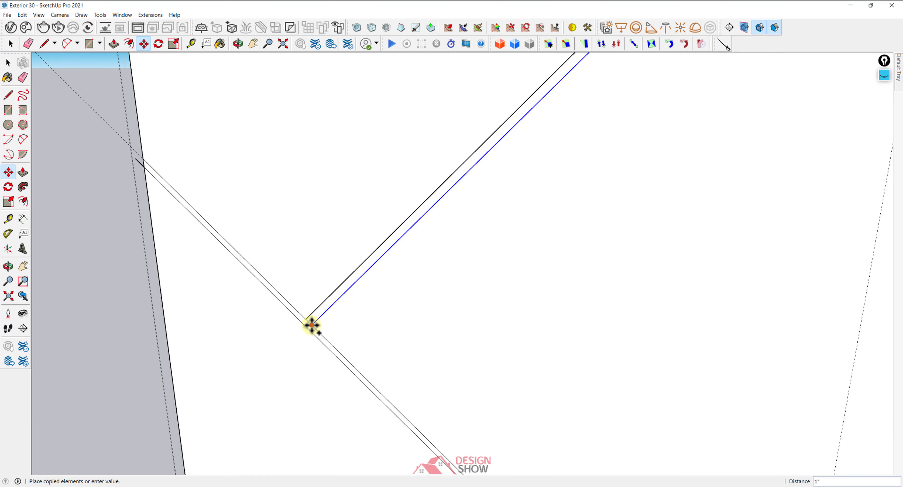
# Copy the perpendicular slanted line 1" along the diagonal strip and erase the short edge between the pair at the junction
pyautogui.click(312, 324)
pyautogui.scroll(-3, 315, 322)
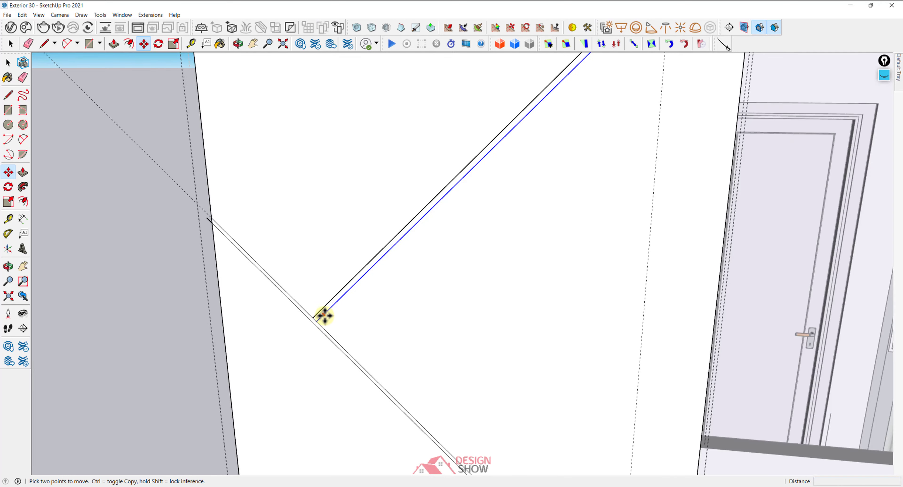
pyautogui.scroll(6, 317, 320)
pyautogui.press('space')
pyautogui.click(317, 313)
pyautogui.press('e')
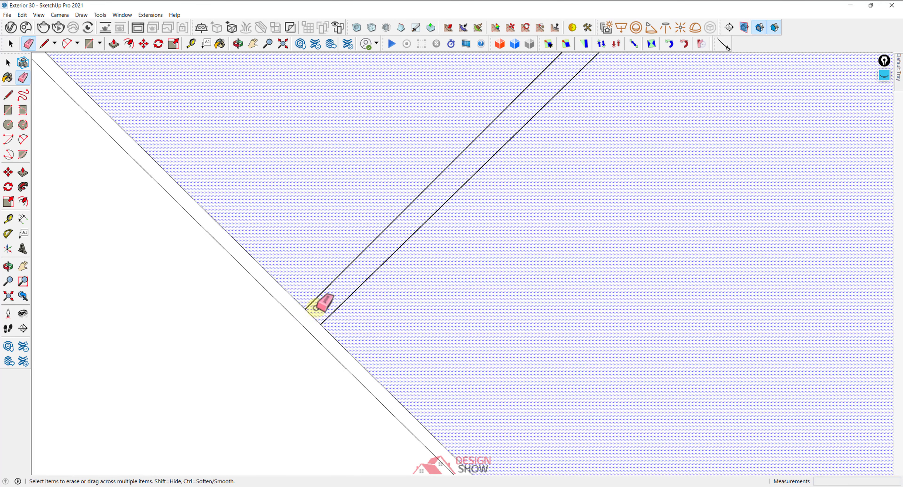
pyautogui.click(312, 315)
# Examine the faces around the diagonal strip and the paired slanted lines, up to their ends at the vertical guide
pyautogui.press('space')
pyautogui.click(319, 314)
pyautogui.scroll(-5, 319, 317)
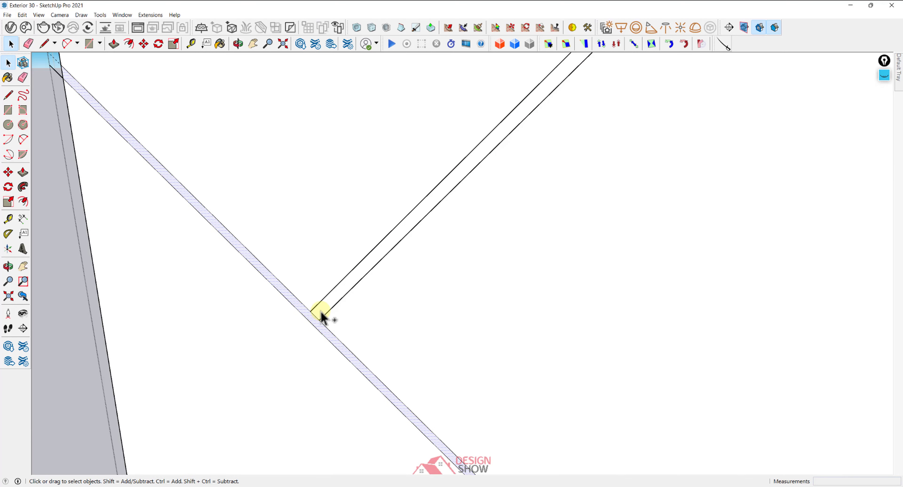
pyautogui.scroll(4, 322, 309)
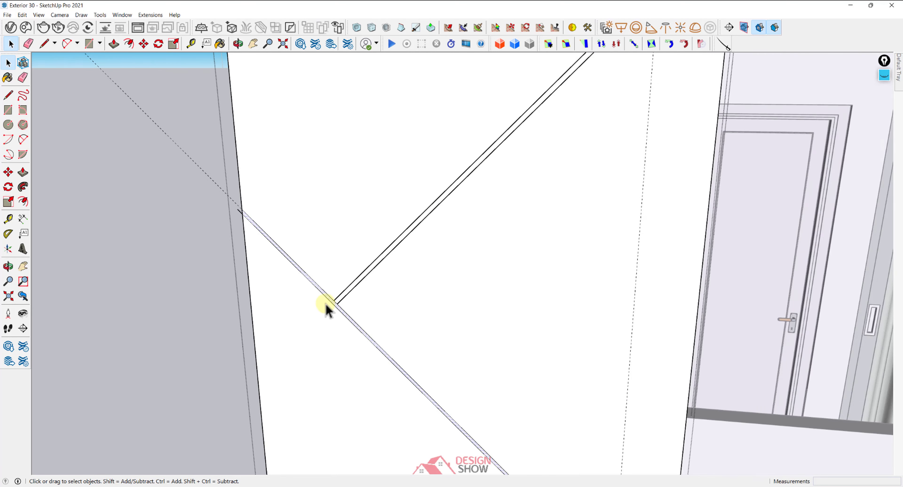
pyautogui.scroll(-2, 338, 306)
pyautogui.scroll(3, 346, 292)
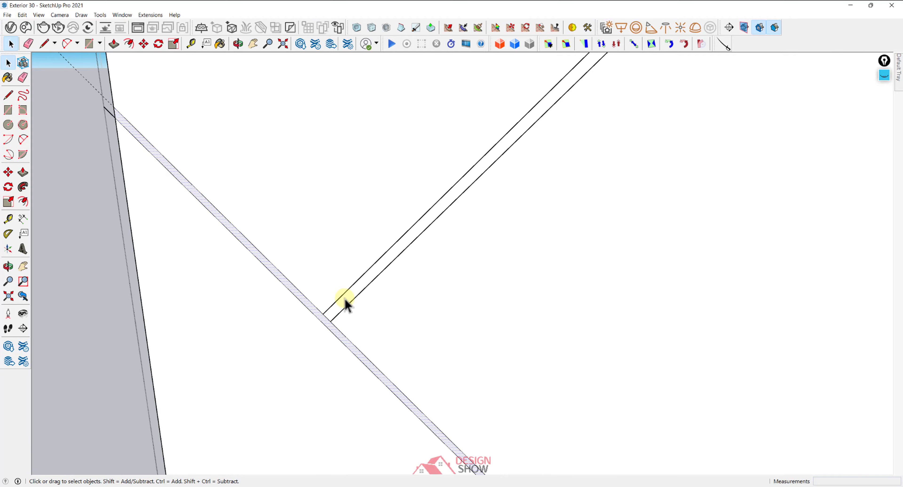
pyautogui.click(346, 298)
pyautogui.scroll(-4, 386, 280)
pyautogui.scroll(4, 456, 298)
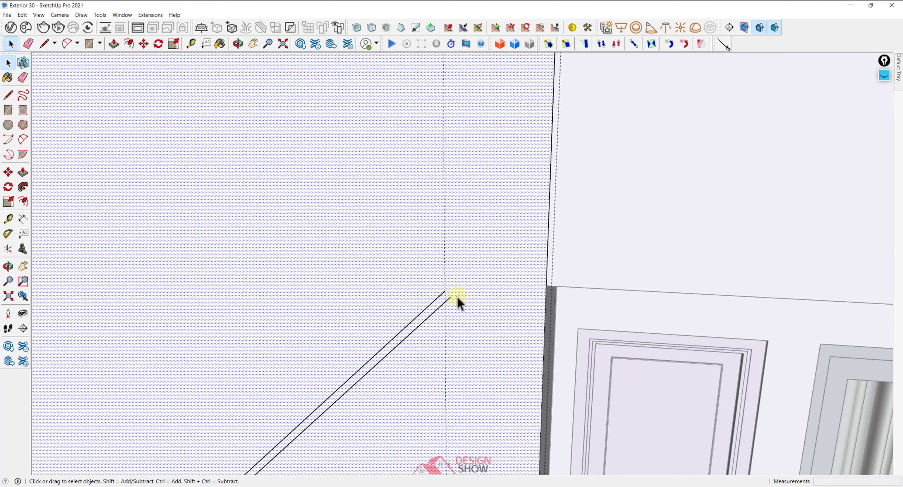
pyautogui.scroll(-3, 429, 298)
pyautogui.scroll(-3, 441, 314)
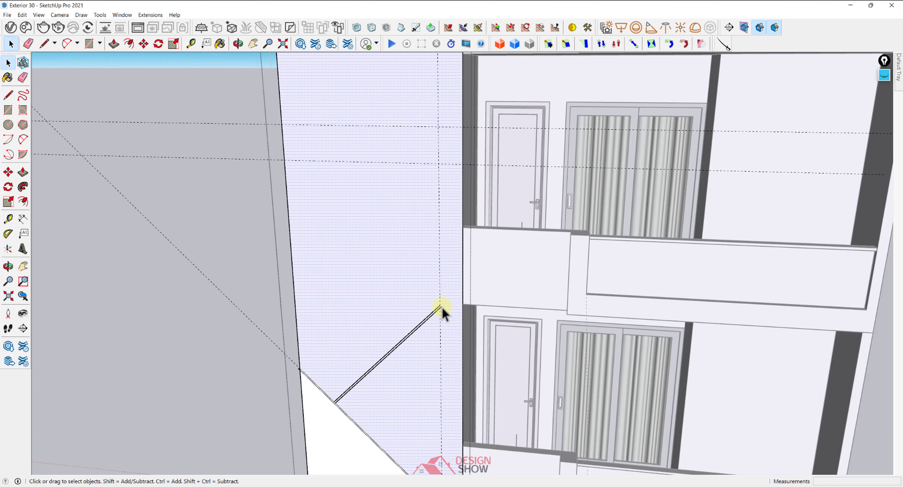
pyautogui.scroll(-4, 441, 313)
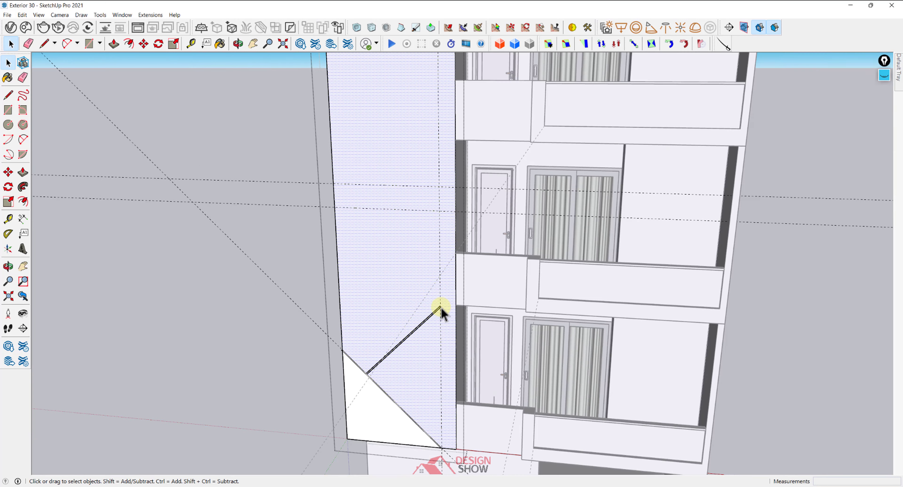
pyautogui.scroll(3, 397, 303)
pyautogui.moveTo(398, 303); pyautogui.dragTo(484, 260, button='middle')
pyautogui.press('l')
pyautogui.press('space')
pyautogui.scroll(2, 452, 342)
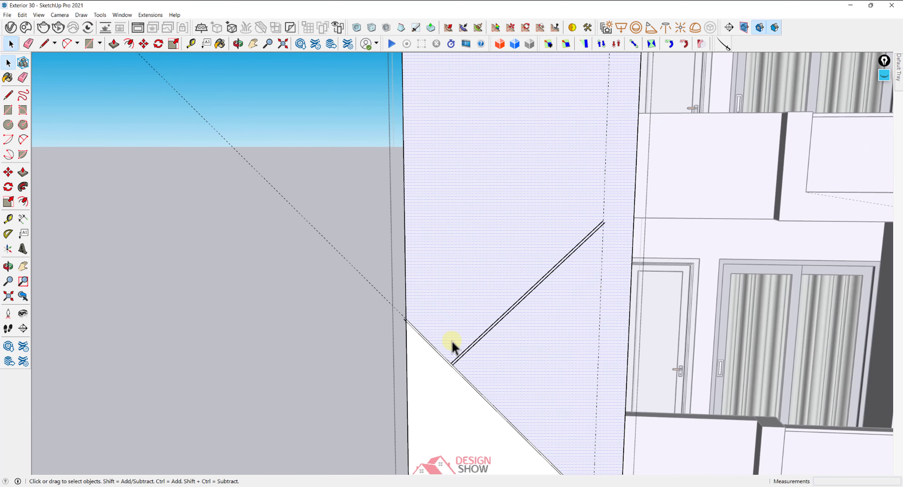
# Copy the diagonal strip's short upper edge segment up to where the lower horizontal guide meets the panel's outer edge
pyautogui.click(443, 357)
pyautogui.scroll(2, 444, 358)
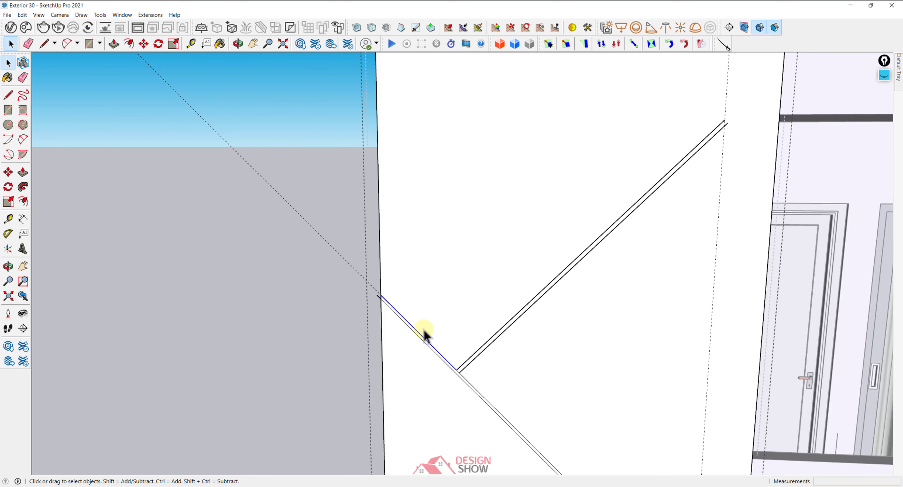
pyautogui.scroll(2, 424, 325)
pyautogui.press('m')
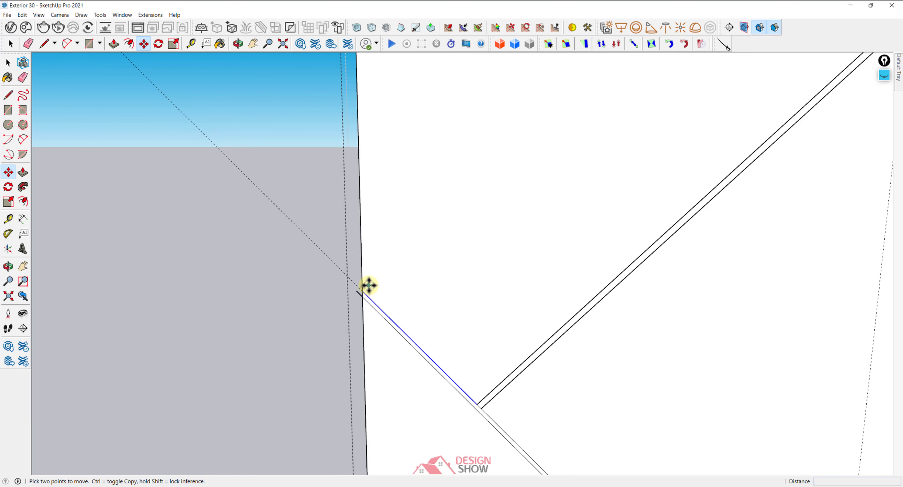
pyautogui.click(363, 290)
pyautogui.scroll(-2, 389, 207)
pyautogui.keyDown('shift'); pyautogui.moveTo(402, 182); pyautogui.dragTo(418, 450, button='middle'); pyautogui.keyUp('shift')
pyautogui.keyDown('shift'); pyautogui.moveTo(391, 149); pyautogui.dragTo(385, 389, button='middle'); pyautogui.keyUp('shift')
pyautogui.press('ctrl')
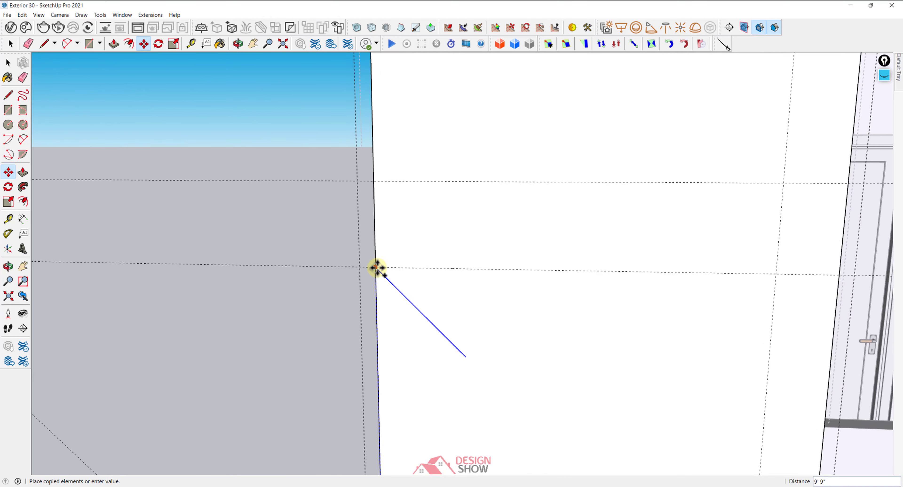
pyautogui.click(377, 268)
# Draw a line extending the copied diagonal down to the upper line of the slanted pair
pyautogui.press('l')
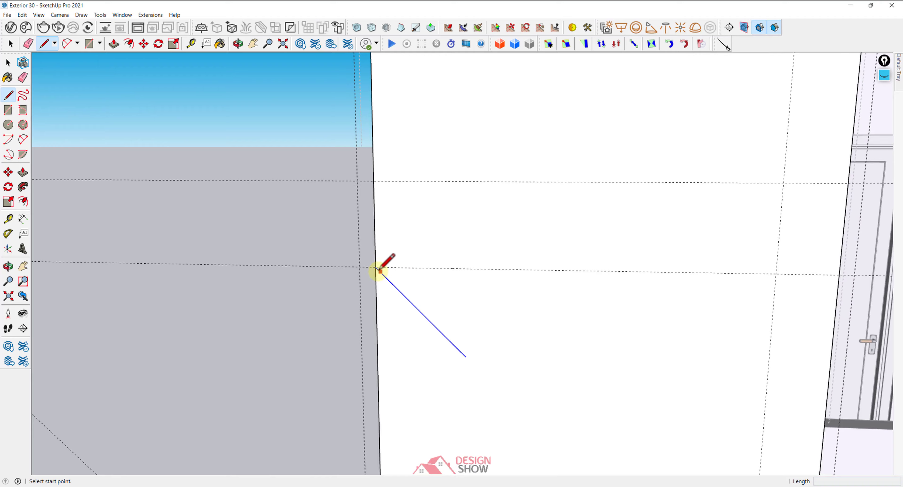
pyautogui.moveTo(403, 282); pyautogui.dragTo(367, 206, button='middle')
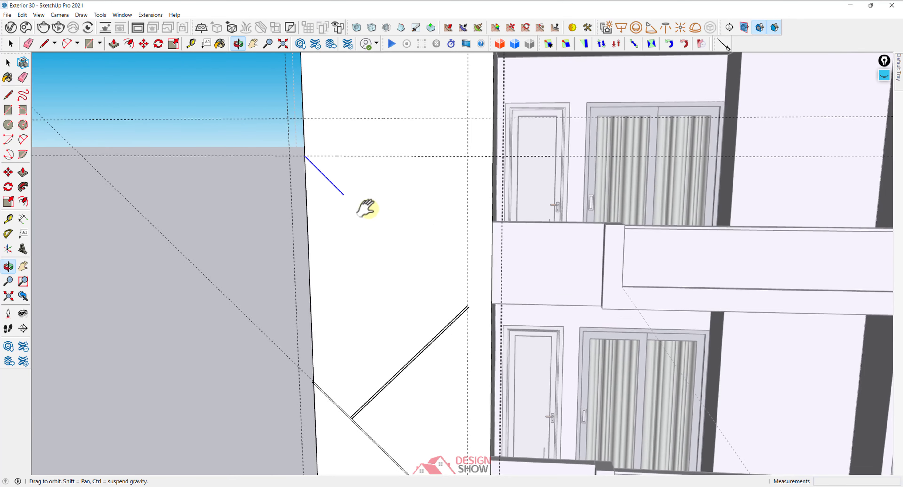
pyautogui.scroll(3, 457, 306)
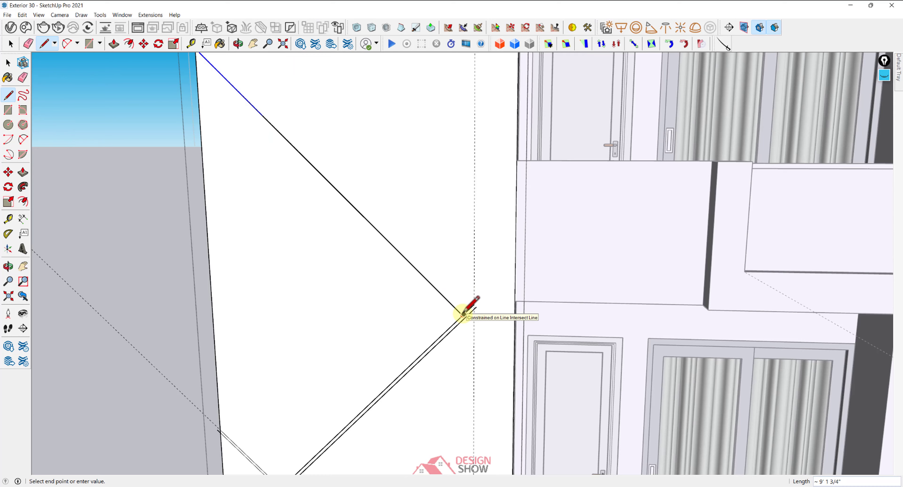
pyautogui.click(463, 313)
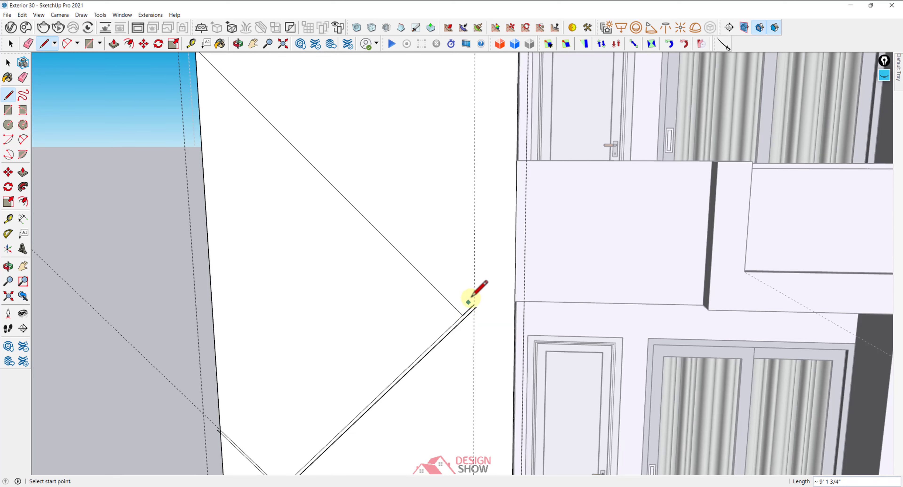
pyautogui.press('space')
pyautogui.scroll(-3, 451, 332)
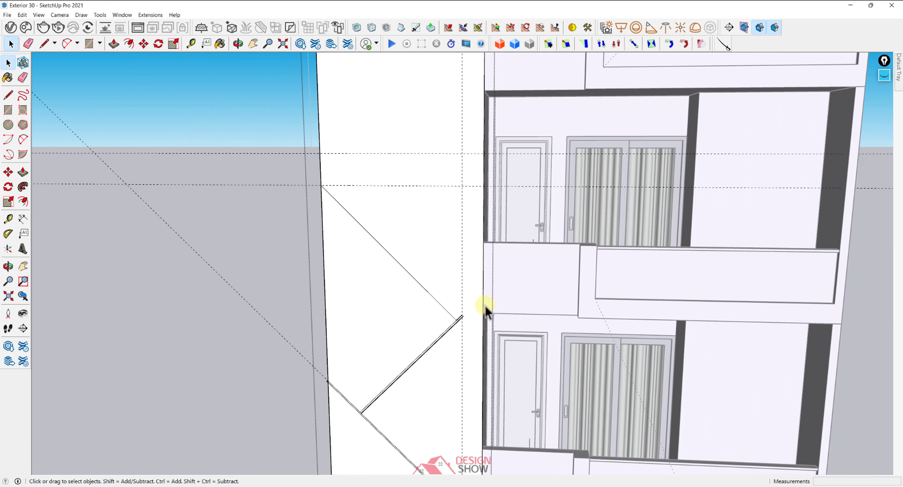
# Extend the upper line of the slanted pair up to the panel's inner edge
pyautogui.scroll(2, 456, 324)
pyautogui.press('e')
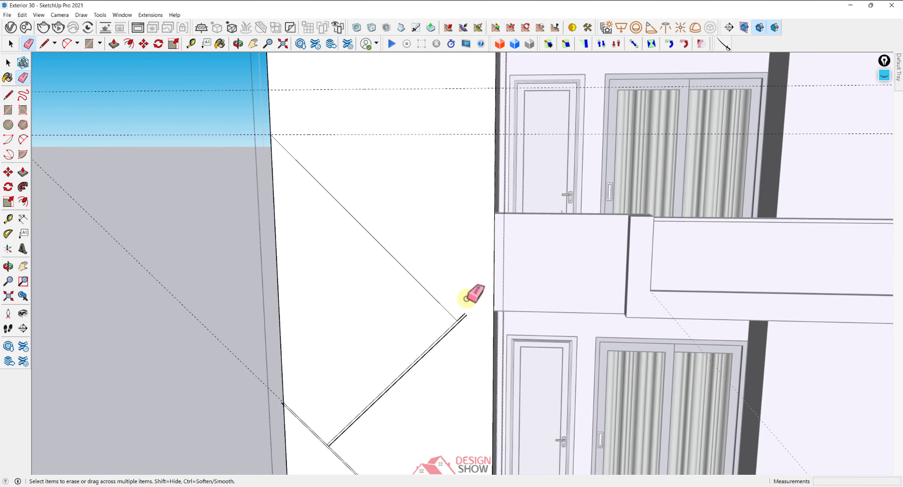
pyautogui.press('l')
pyautogui.click(443, 334)
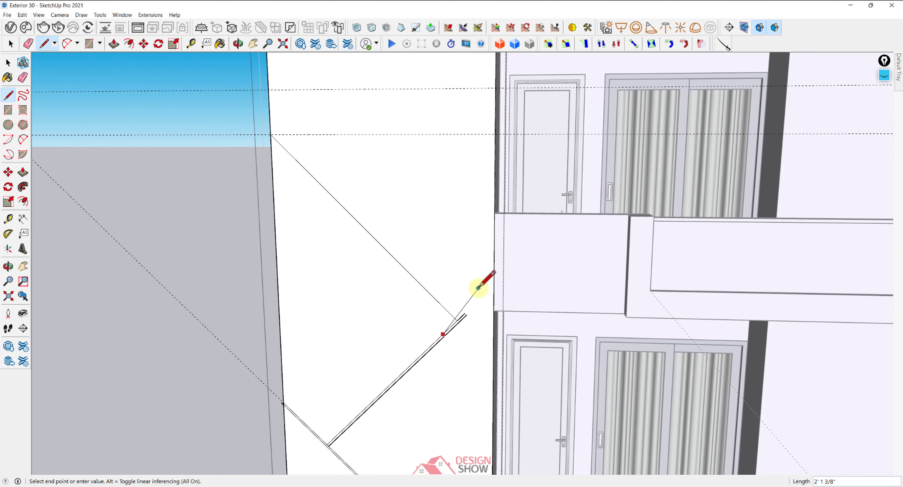
pyautogui.click(493, 281)
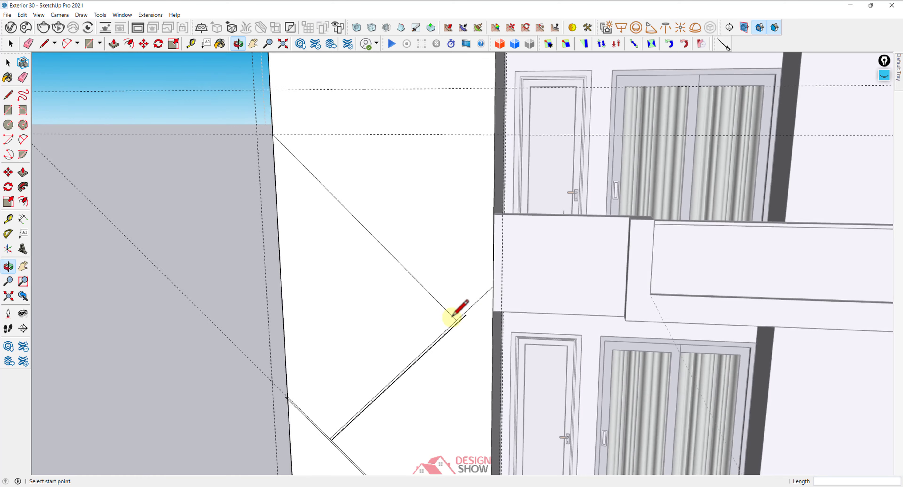
# Extend the lower line of the slanted pair to the panel's inner edge, parallel to the upper one
pyautogui.scroll(3, 456, 317)
pyautogui.click(454, 327)
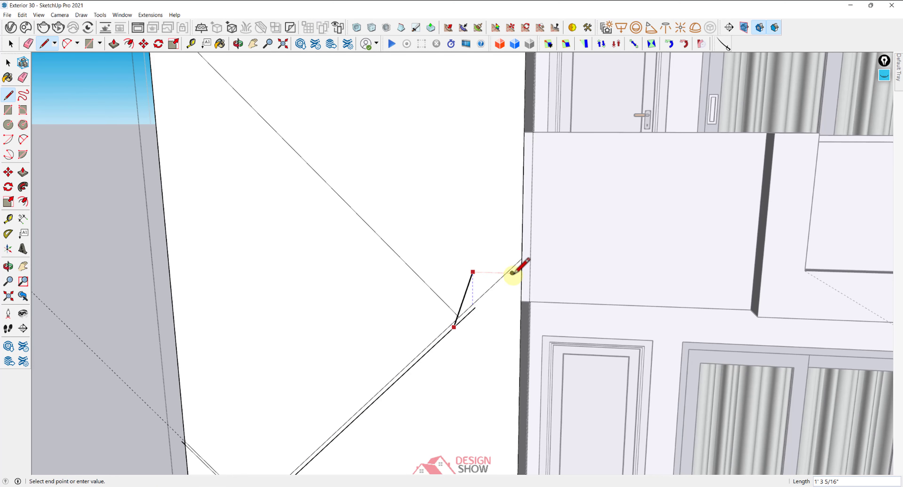
pyautogui.scroll(1, 476, 307)
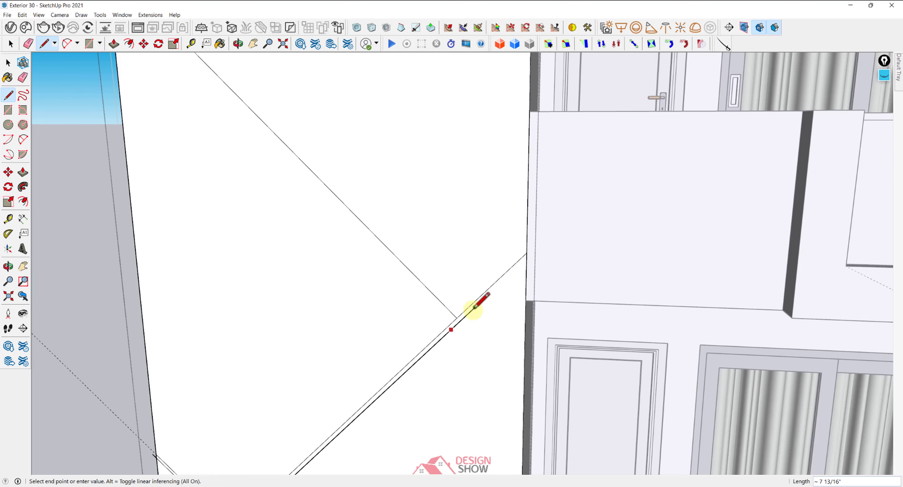
pyautogui.click(526, 266)
pyautogui.press('space')
pyautogui.scroll(-4, 459, 329)
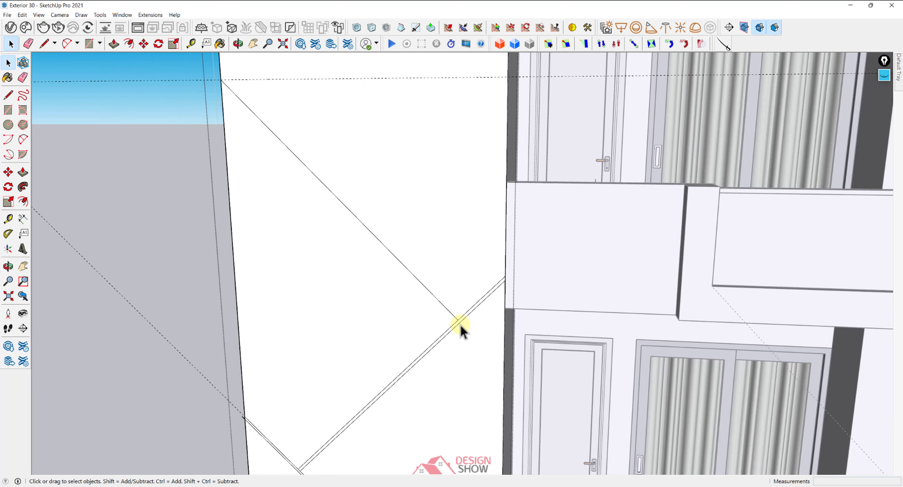
# Copy the upper diagonal line 1" along the slanted strip to form a second thin strip
pyautogui.scroll(3, 442, 347)
pyautogui.scroll(-3, 442, 347)
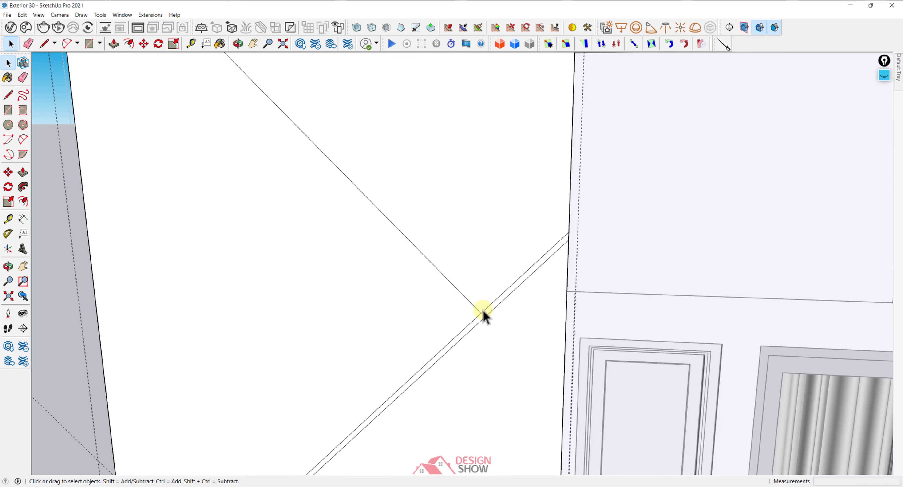
pyautogui.click(465, 300)
pyautogui.scroll(2, 472, 307)
pyautogui.scroll(3, 476, 313)
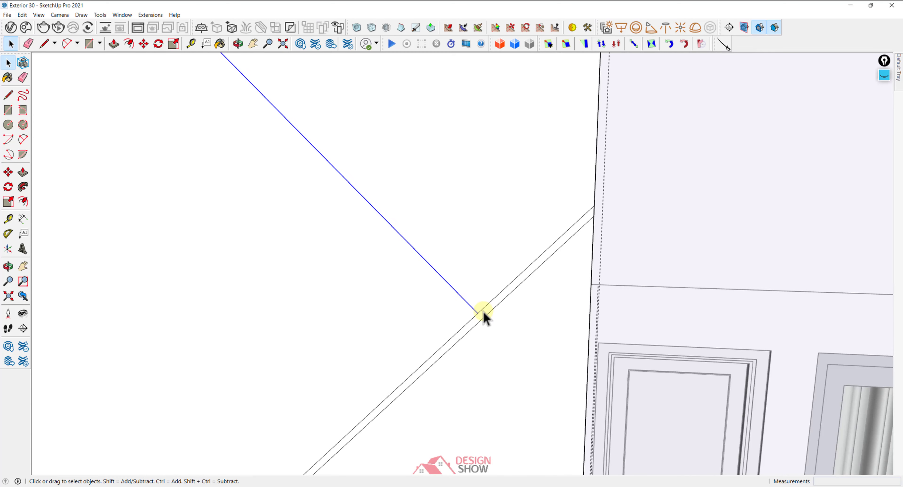
pyautogui.press('m')
pyautogui.click(472, 317)
pyautogui.press('ctrl')
pyautogui.click(470, 319)
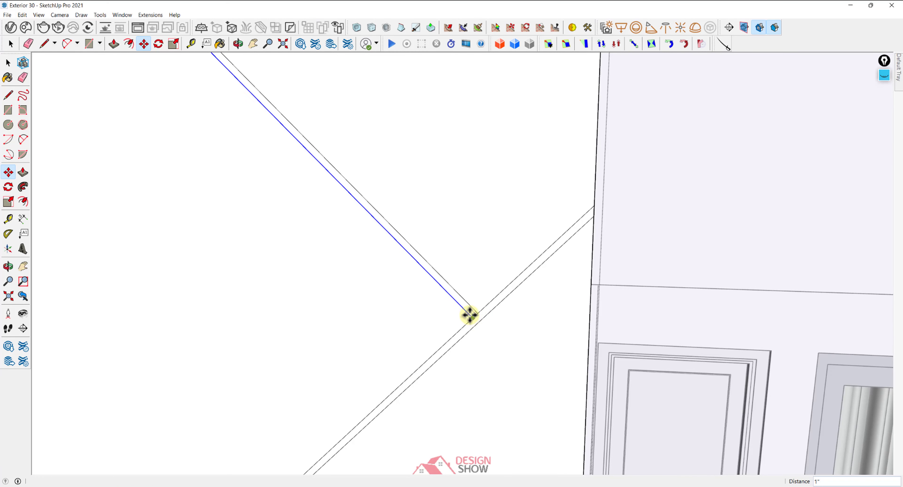
# Draw a line extending the copied diagonal up past the panel's outer edge
pyautogui.scroll(2, 475, 315)
pyautogui.press('e')
pyautogui.scroll(-3, 479, 314)
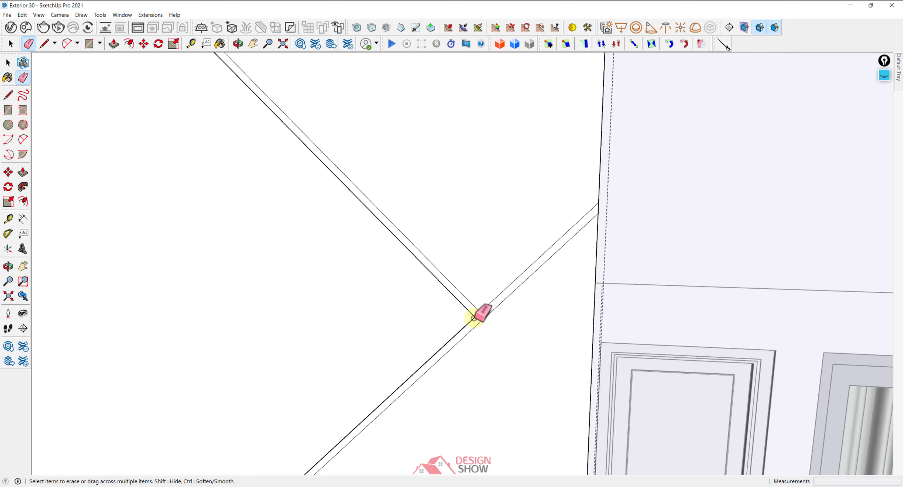
pyautogui.click(467, 329)
pyautogui.keyDown('shift'); pyautogui.moveTo(292, 115); pyautogui.dragTo(317, 177, button='middle'); pyautogui.keyUp('shift')
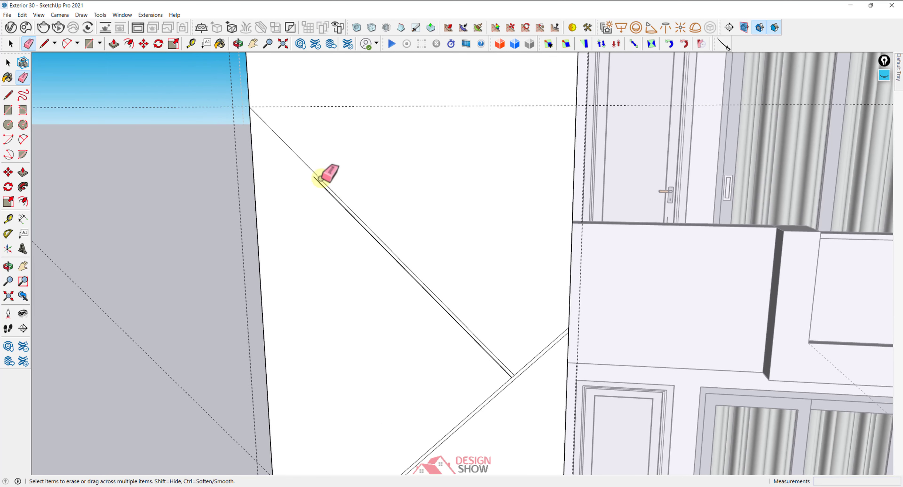
pyautogui.press('space')
pyautogui.press('l')
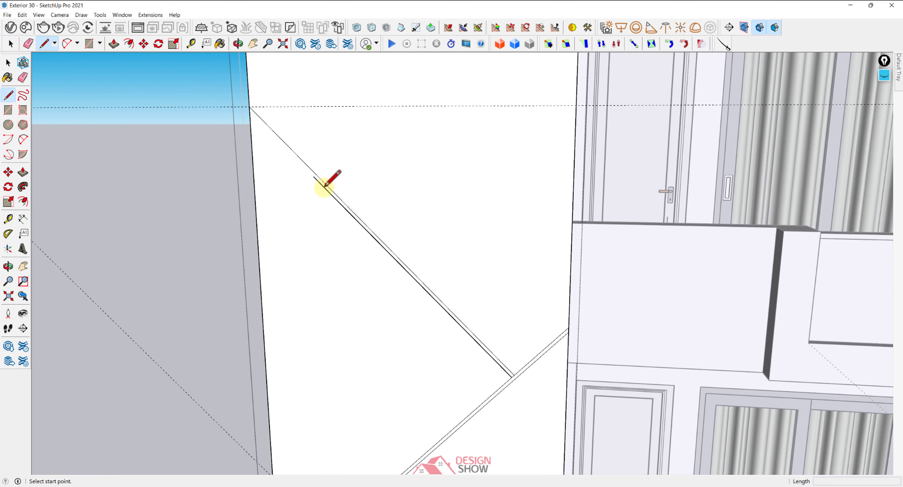
pyautogui.click(248, 107)
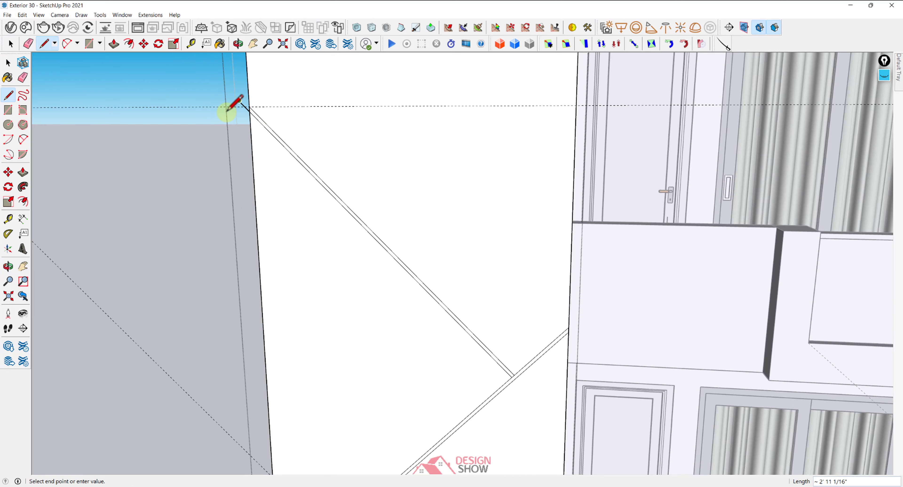
# Erase the part of the new diagonal that overshoots the panel's outer edge
pyautogui.scroll(2, 242, 104)
pyautogui.scroll(2, 242, 103)
pyautogui.press('e')
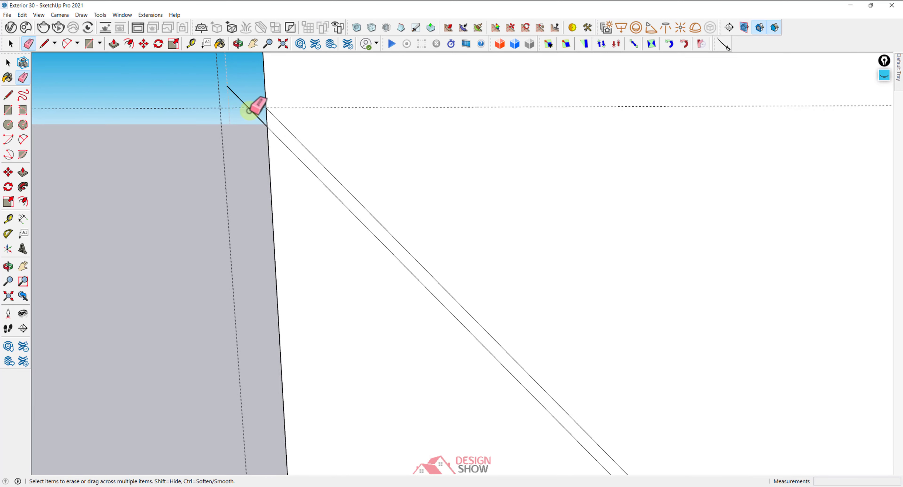
pyautogui.scroll(-7, 258, 139)
# Erase the short edge between the upper diagonal pair where it joins the slanted strip
pyautogui.keyDown('shift'); pyautogui.moveTo(414, 298); pyautogui.dragTo(305, 135, button='middle'); pyautogui.keyUp('shift')
pyautogui.scroll(3, 425, 239)
pyautogui.scroll(3, 445, 252)
pyautogui.scroll(-3, 470, 276)
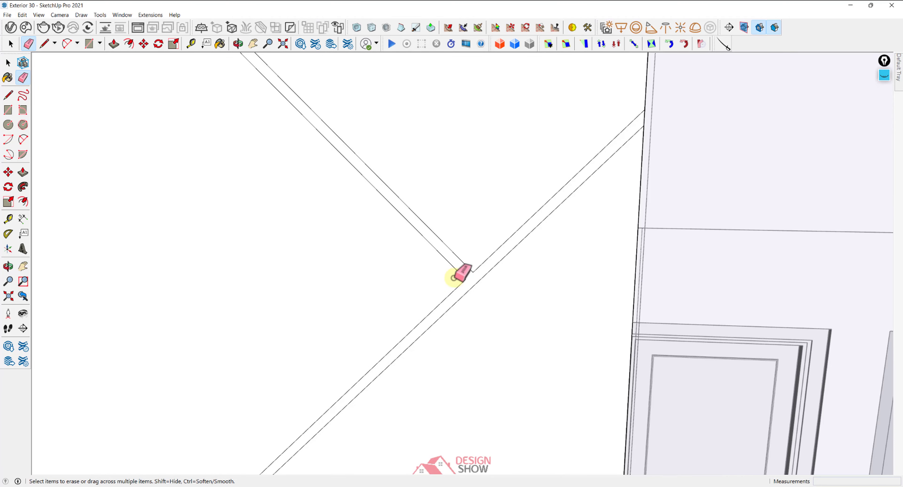
pyautogui.moveTo(460, 270)
pyautogui.mouseDown(button='middle')
pyautogui.moveTo(395, 339)
pyautogui.moveTo(419, 60)
pyautogui.moveTo(284, 291)
pyautogui.moveTo(288, 256)
pyautogui.moveTo(377, 199)
pyautogui.moveTo(365, 248)
pyautogui.moveTo(371, 240)
pyautogui.mouseUp(button='middle')
pyautogui.scroll(3, 280, 257)
pyautogui.scroll(-4, 280, 256)
pyautogui.scroll(-3, 378, 201)
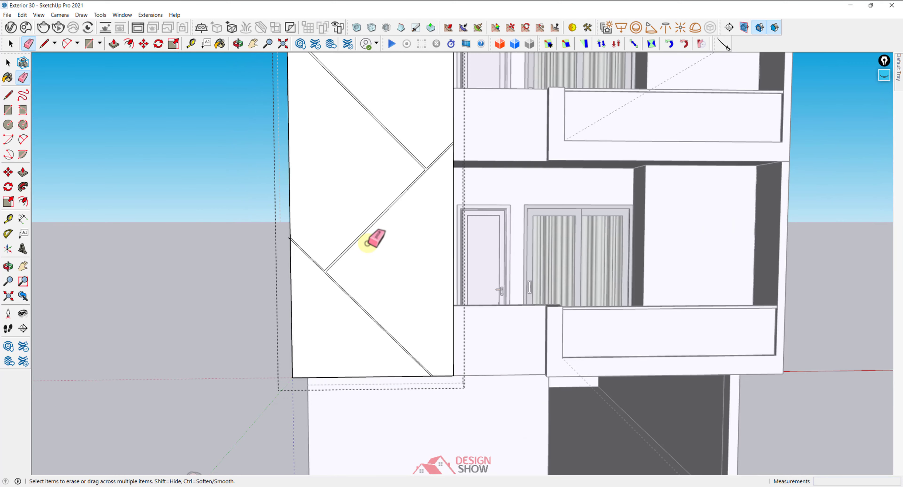
# Erase the stub of the lowest diagonal strip that projects past the panel's outer edge
pyautogui.scroll(5, 278, 236)
pyautogui.scroll(3, 297, 239)
pyautogui.scroll(-2, 296, 237)
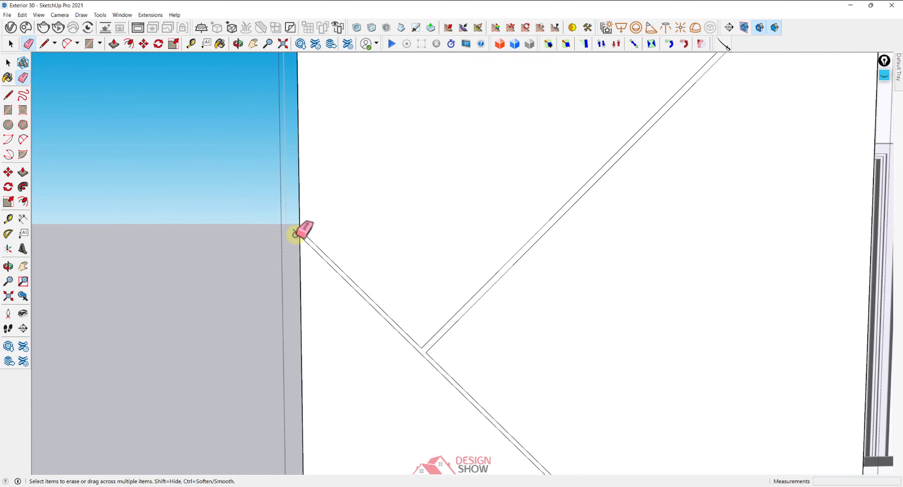
pyautogui.scroll(1, 296, 237)
pyautogui.scroll(-5, 298, 239)
# Draw a horizontal edge across the full panel width along the upper horizontal guide
pyautogui.press('space')
pyautogui.moveTo(404, 170)
pyautogui.keyDown('shift'); pyautogui.mouseDown(button='middle')
pyautogui.moveTo(399, 191)
pyautogui.moveTo(286, 309)
pyautogui.mouseUp(button='middle'); pyautogui.keyUp('shift')
pyautogui.scroll(2, 494, 220)
pyautogui.scroll(2, 407, 223)
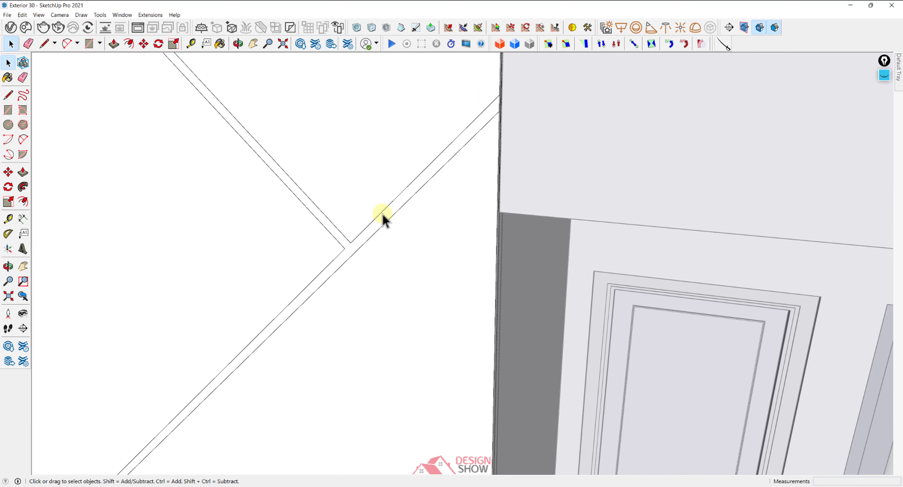
pyautogui.scroll(-3, 385, 221)
pyautogui.scroll(1, 384, 219)
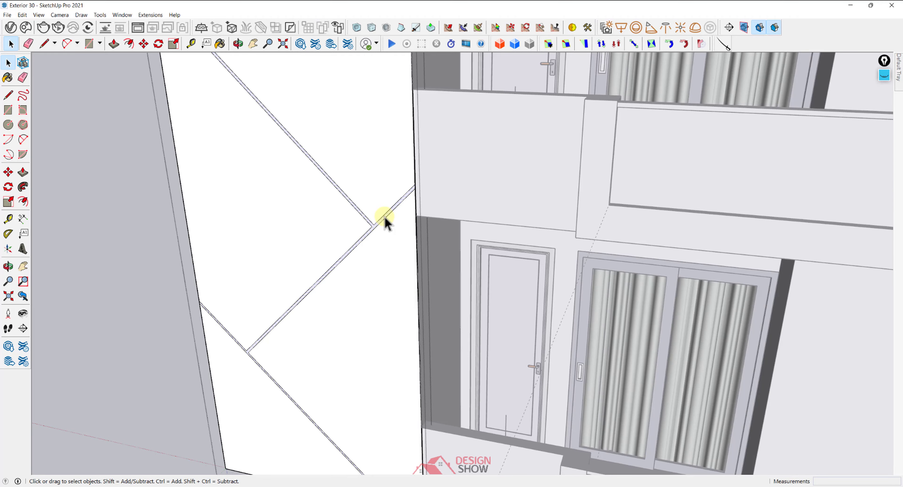
pyautogui.scroll(-4, 384, 222)
pyautogui.moveTo(369, 133)
pyautogui.mouseDown(button='middle')
pyautogui.moveTo(395, 195)
pyautogui.moveTo(410, 183)
pyautogui.mouseUp(button='middle')
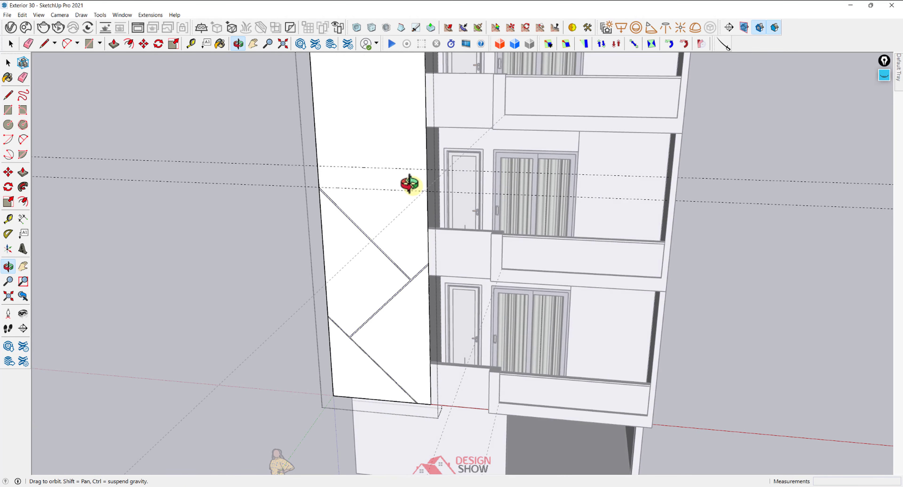
pyautogui.press('l')
pyautogui.click(317, 165)
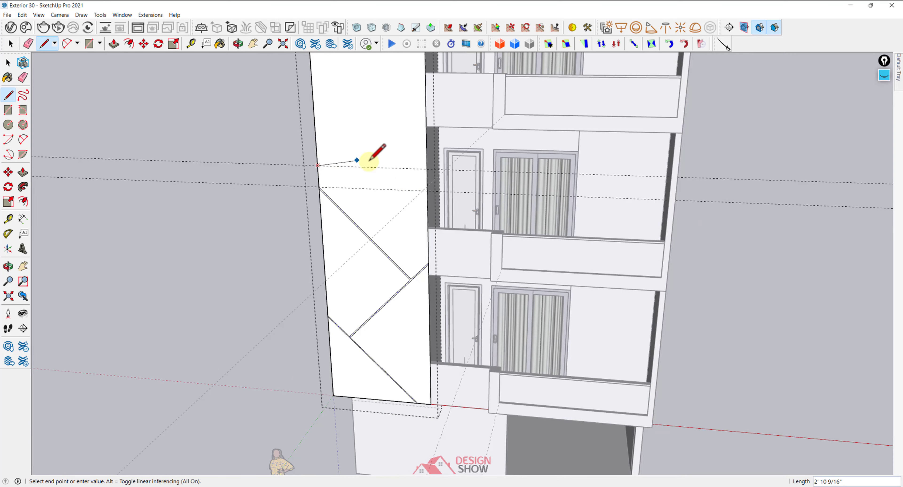
pyautogui.keyDown('shift'); pyautogui.moveTo(421, 158); pyautogui.dragTo(401, 261, button='middle'); pyautogui.keyUp('shift')
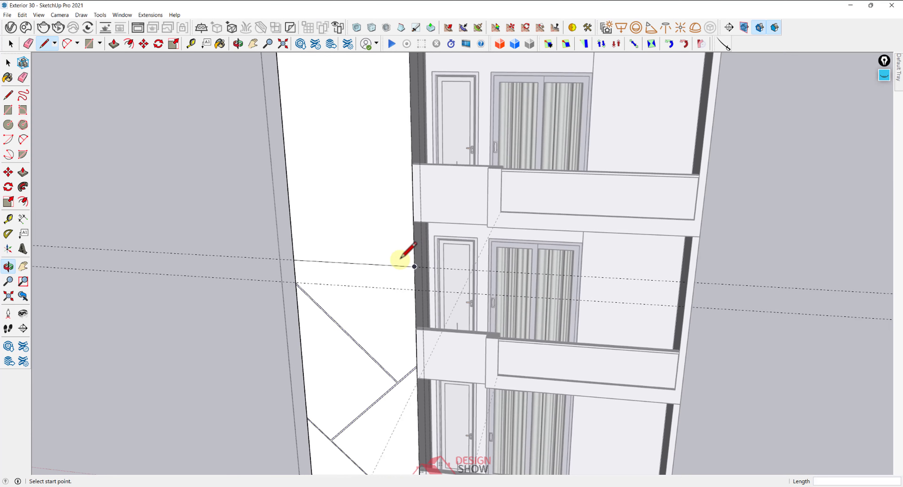
# Select the panel's upper face and place a vertical guide 2' in from its outer edge
pyautogui.press('space')
pyautogui.click(326, 233)
pyautogui.press('o')
pyautogui.moveTo(326, 234); pyautogui.dragTo(371, 305)
pyautogui.press('space')
pyautogui.click(8, 218)
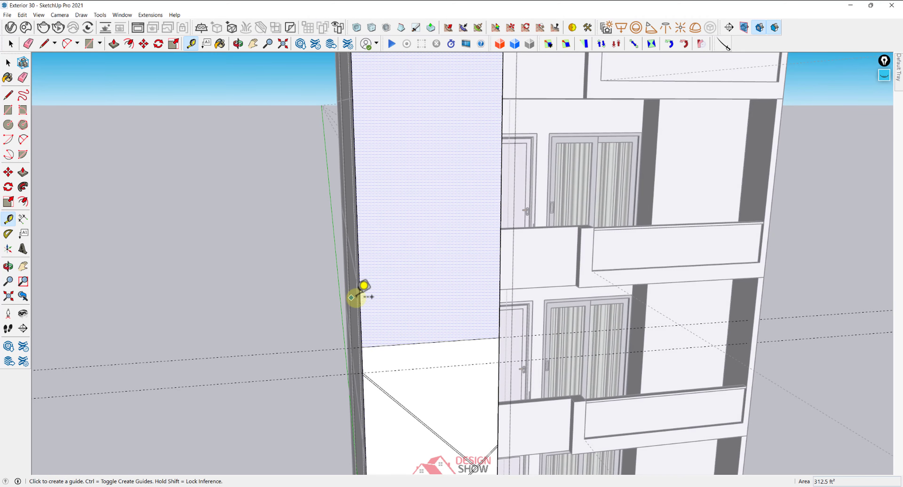
pyautogui.scroll(3, 365, 298)
pyautogui.click(361, 305)
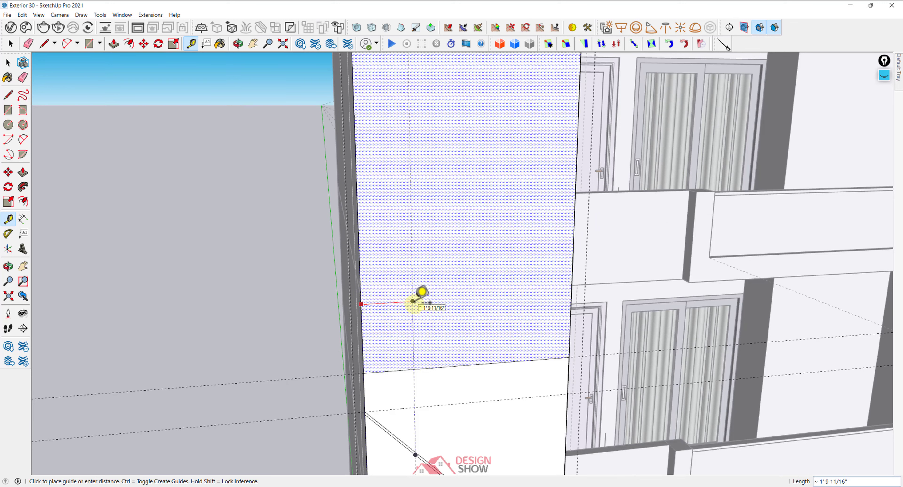
pyautogui.write("2'")
pyautogui.press('Return')
# Draw a vertical line along the new guide from the horizontal edge to the panel's top, about 28' 11" long
pyautogui.press('l')
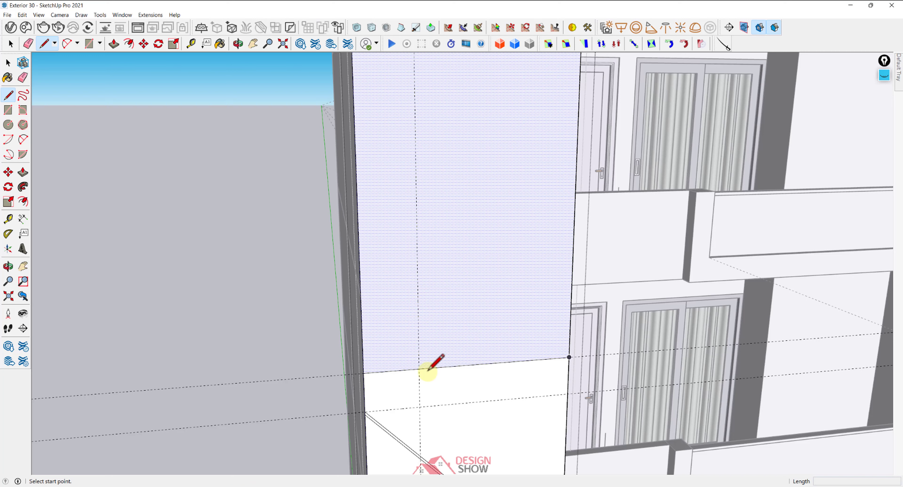
pyautogui.click(419, 368)
pyautogui.scroll(-6, 431, 302)
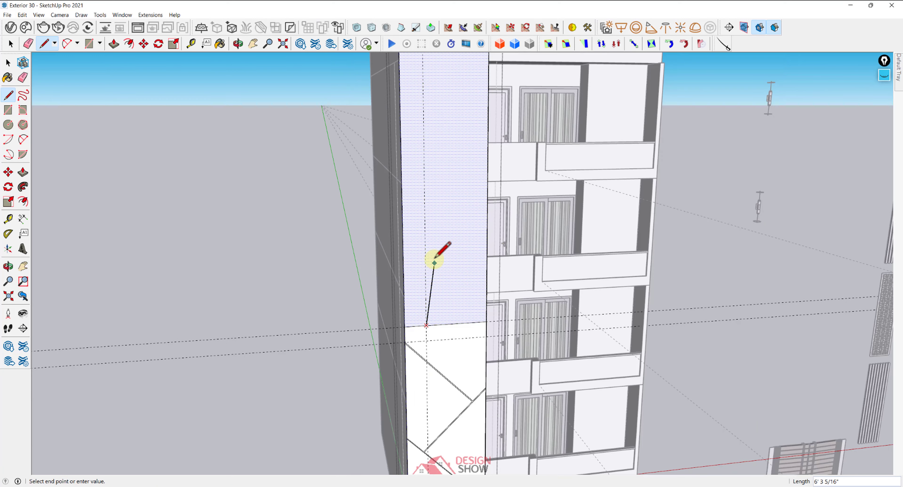
pyautogui.scroll(4, 417, 189)
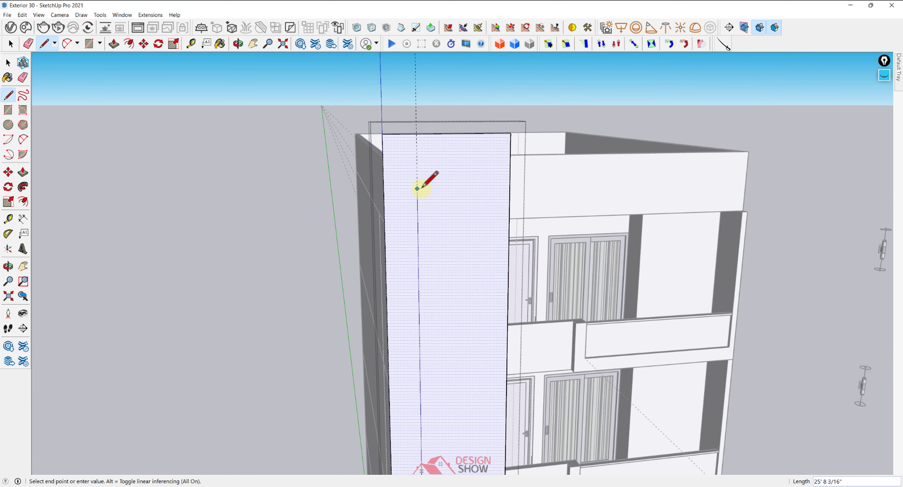
pyautogui.click(416, 133)
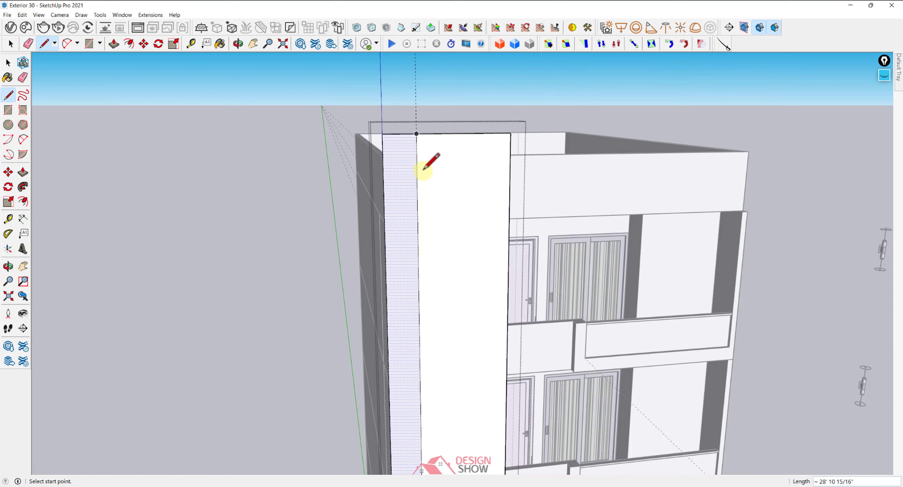
# Examine the panel's thin inner side edge where it meets the roof parapet
pyautogui.moveTo(427, 190); pyautogui.dragTo(394, 236, button='middle')
pyautogui.scroll(5, 434, 217)
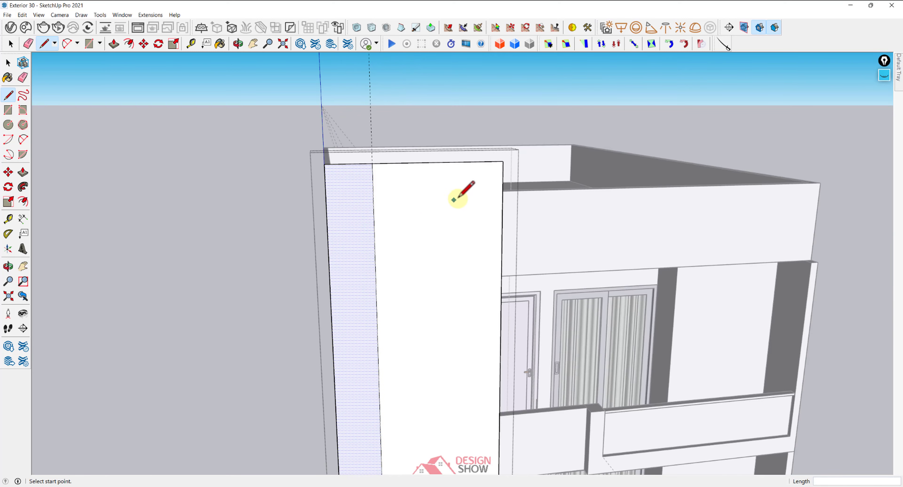
pyautogui.moveTo(504, 181)
pyautogui.mouseDown(button='middle')
pyautogui.moveTo(283, 196)
pyautogui.moveTo(530, 196)
pyautogui.mouseUp(button='middle')
pyautogui.scroll(1, 483, 182)
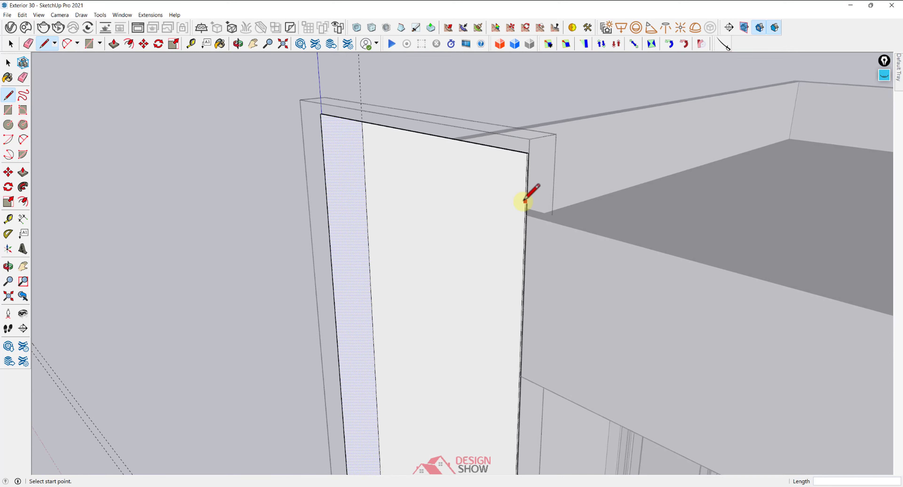
pyautogui.scroll(2, 532, 210)
pyautogui.scroll(3, 523, 216)
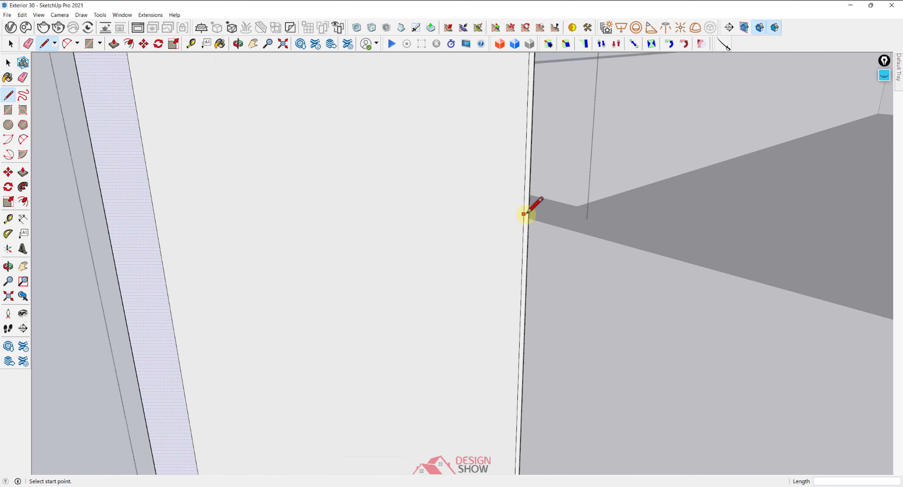
pyautogui.scroll(3, 529, 215)
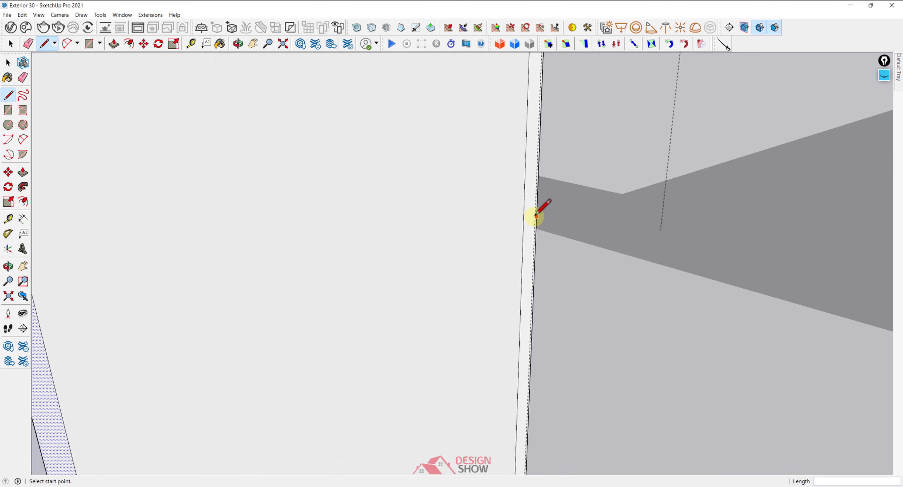
pyautogui.scroll(2, 535, 214)
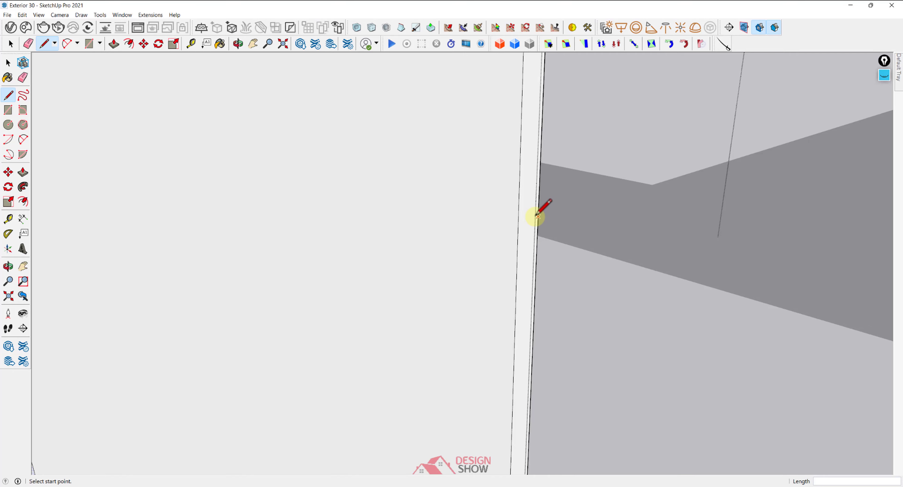
pyautogui.scroll(-1, 481, 197)
pyautogui.scroll(2, 492, 200)
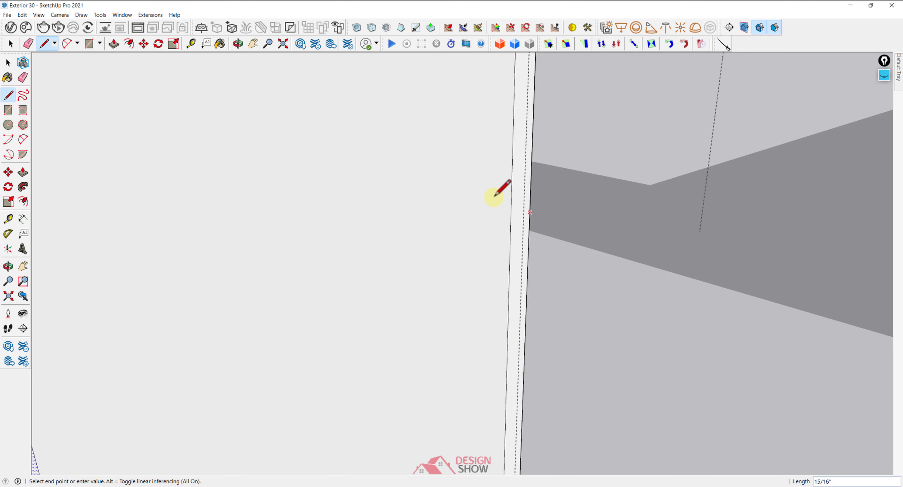
pyautogui.press('Escape')
# Draw a horizontal line across the tall panel at roof parapet level, from its inner edge to the vertical line
pyautogui.scroll(6, 527, 216)
pyautogui.moveTo(527, 215)
pyautogui.mouseDown(button='middle')
pyautogui.moveTo(422, 230)
pyautogui.moveTo(416, 257)
pyautogui.moveTo(398, 245)
pyautogui.mouseUp(button='middle')
pyautogui.click(392, 236)
pyautogui.scroll(-1, 373, 248)
pyautogui.scroll(5, 375, 249)
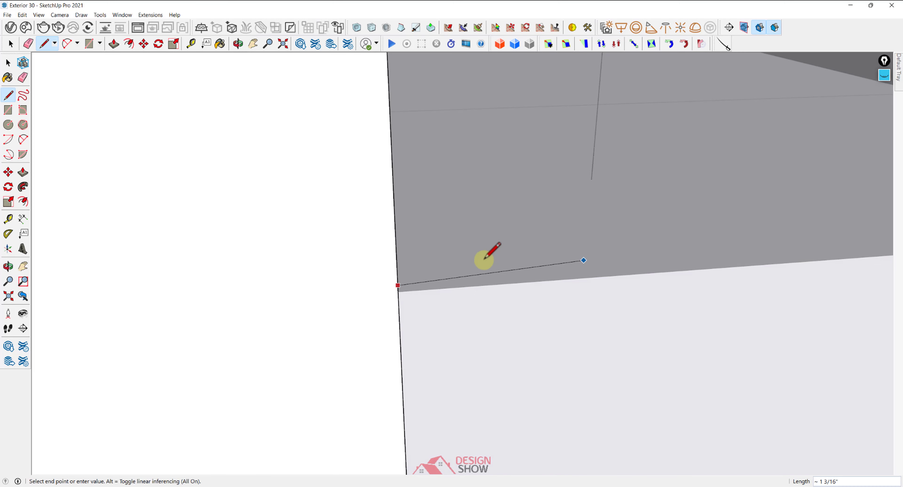
pyautogui.scroll(-4, 276, 283)
pyautogui.moveTo(309, 289); pyautogui.dragTo(435, 266, button='middle')
pyautogui.scroll(-3, 420, 265)
pyautogui.scroll(-2, 366, 256)
pyautogui.keyDown('shift'); pyautogui.moveTo(375, 246); pyautogui.dragTo(694, 236, button='middle'); pyautogui.keyUp('shift')
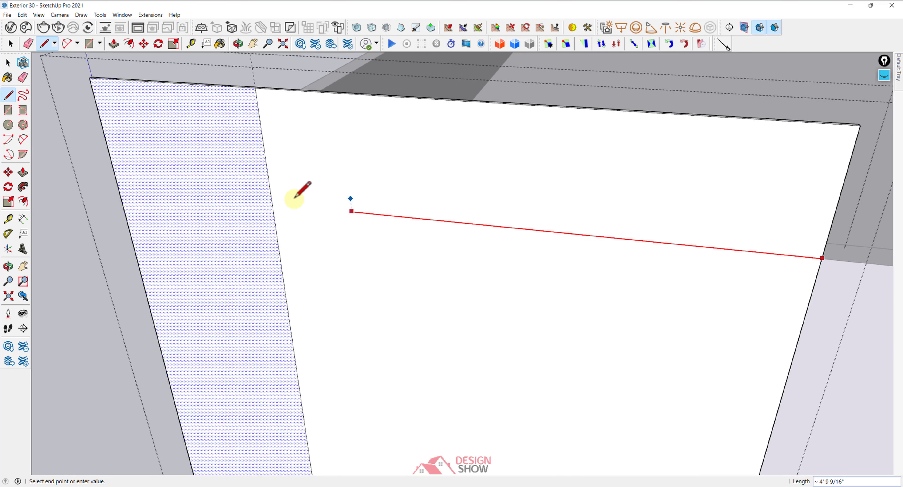
pyautogui.click(270, 189)
pyautogui.moveTo(270, 189); pyautogui.dragTo(312, 228, button='middle')
# Erase the part of the vertical line above the new horizontal line and select the resulting L-shaped border face
pyautogui.press('e')
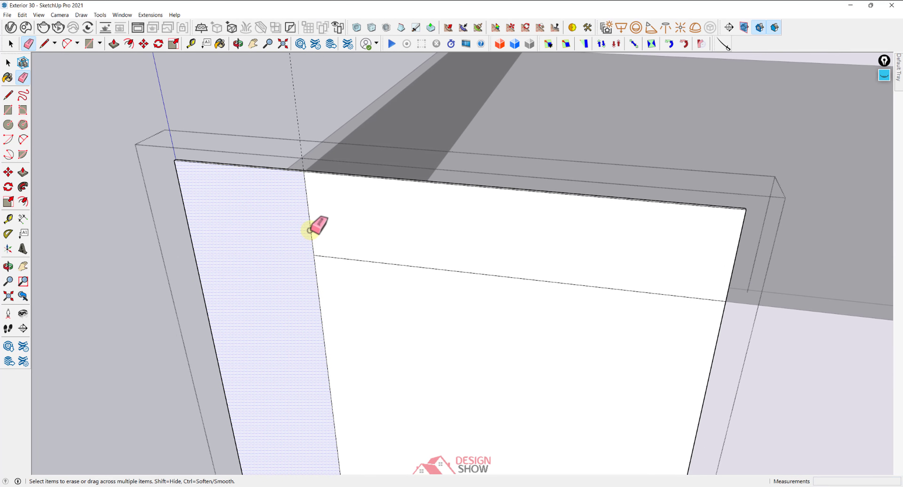
pyautogui.click(311, 232)
pyautogui.scroll(-3, 315, 234)
pyautogui.press('space')
pyautogui.click(334, 233)
# Examine the panel's L-shaped border face and the inner face beside the balconies from several angles
pyautogui.scroll(-1, 336, 235)
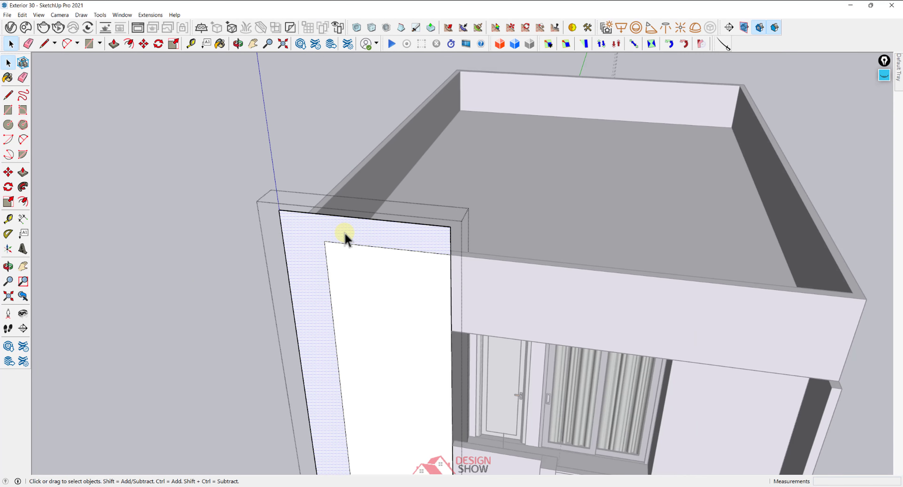
pyautogui.scroll(-2, 337, 245)
pyautogui.keyDown('shift'); pyautogui.moveTo(331, 294); pyautogui.dragTo(370, 230, button='middle'); pyautogui.keyUp('shift')
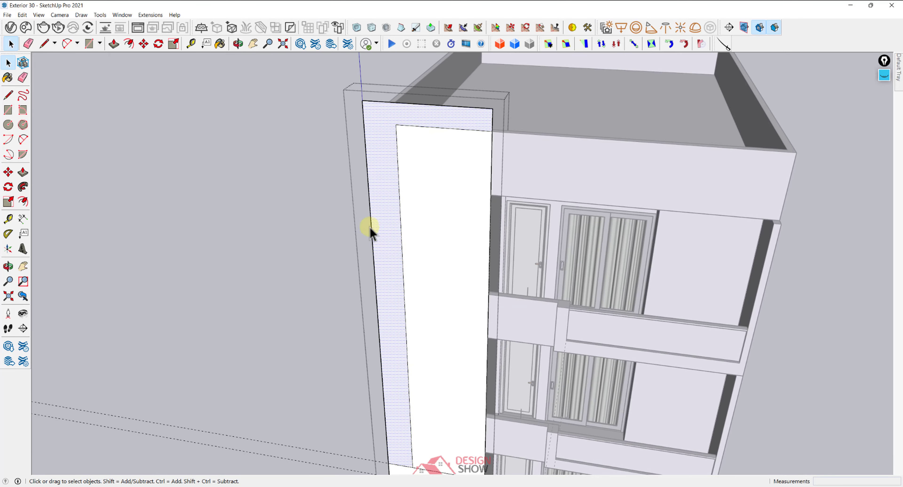
pyautogui.scroll(-3, 388, 267)
pyautogui.scroll(2, 389, 270)
pyautogui.scroll(-2, 389, 268)
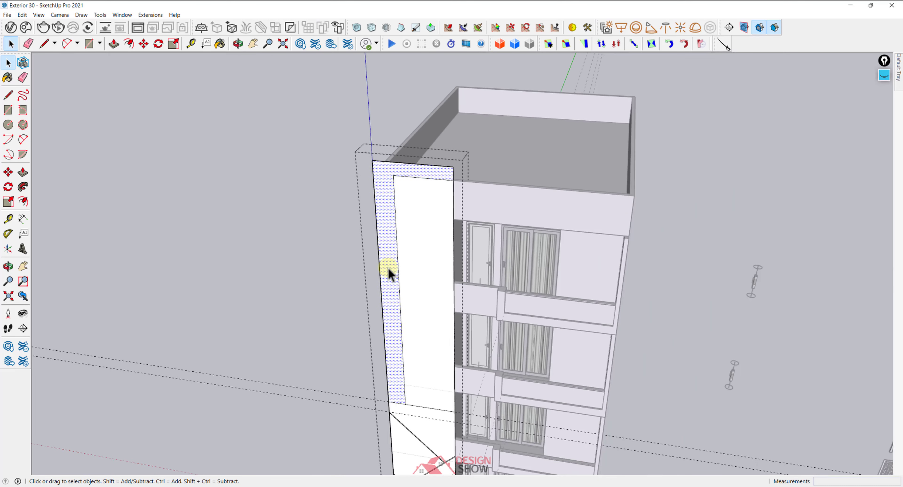
pyautogui.moveTo(389, 269); pyautogui.dragTo(390, 238, button='middle')
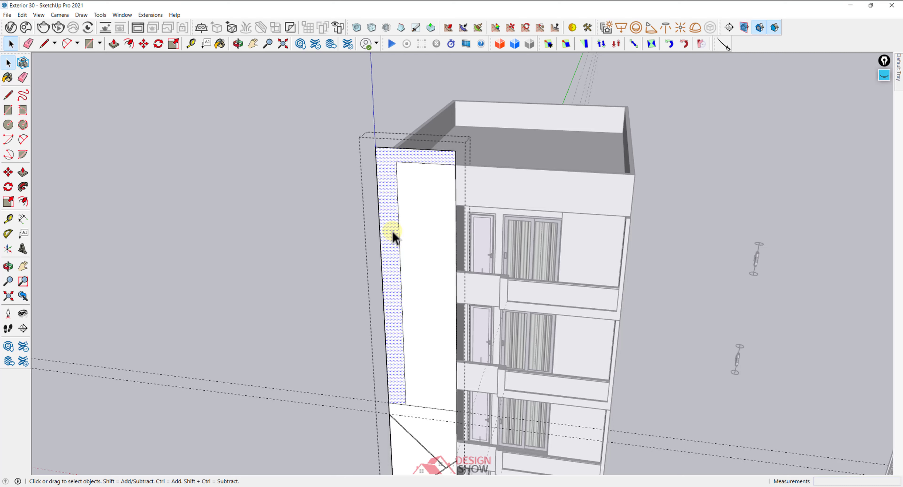
pyautogui.moveTo(410, 266); pyautogui.dragTo(433, 265, button='middle')
pyautogui.click(433, 264)
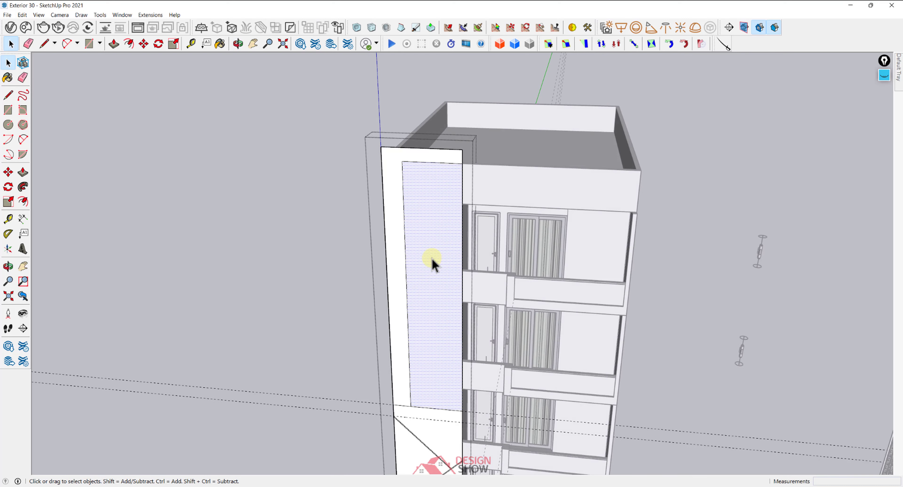
pyautogui.click(397, 253)
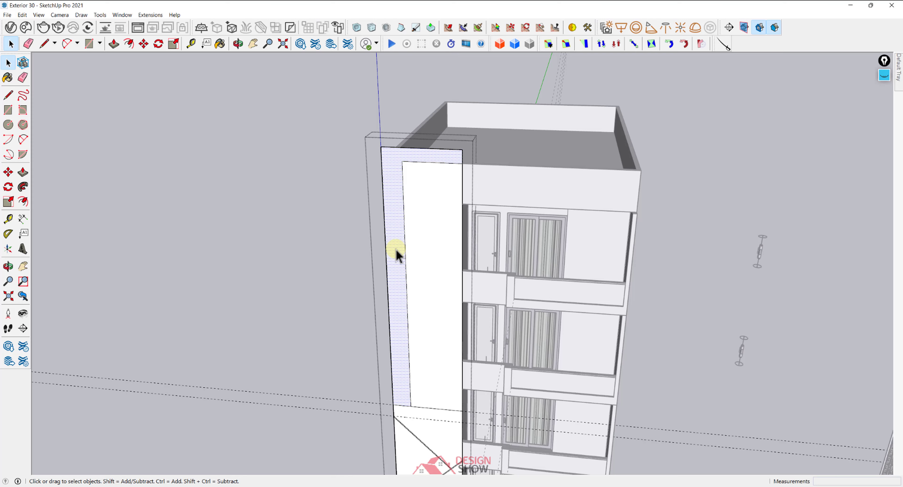
pyautogui.moveTo(429, 321); pyautogui.dragTo(425, 302, button='middle')
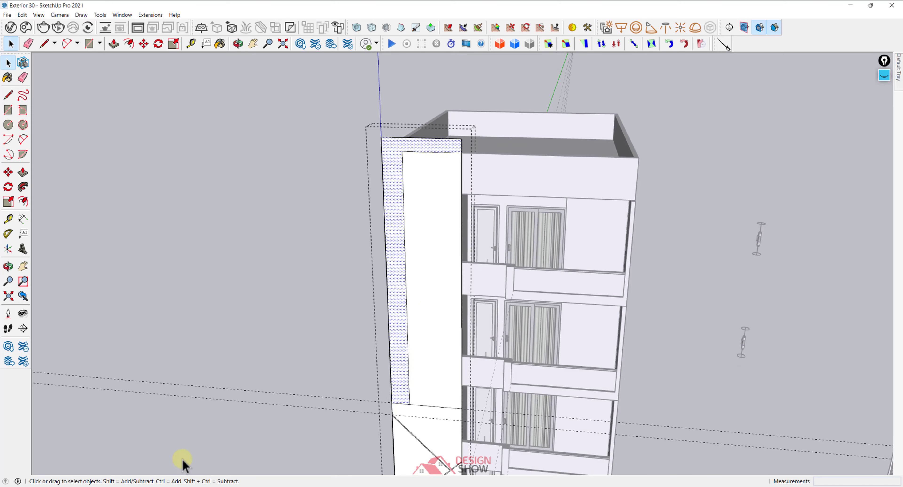
pyautogui.moveTo(490, 316); pyautogui.dragTo(483, 275, button='middle')
# Leave the panel group and trace the inner face's lower edge and its vertical edge up to parapet level
pyautogui.click(480, 284)
pyautogui.scroll(3, 440, 371)
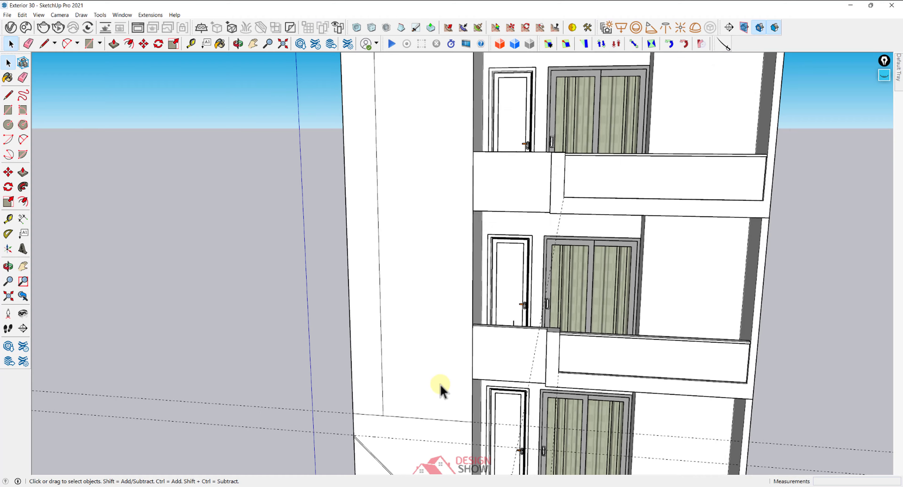
pyautogui.scroll(-3, 440, 385)
pyautogui.scroll(8, 446, 403)
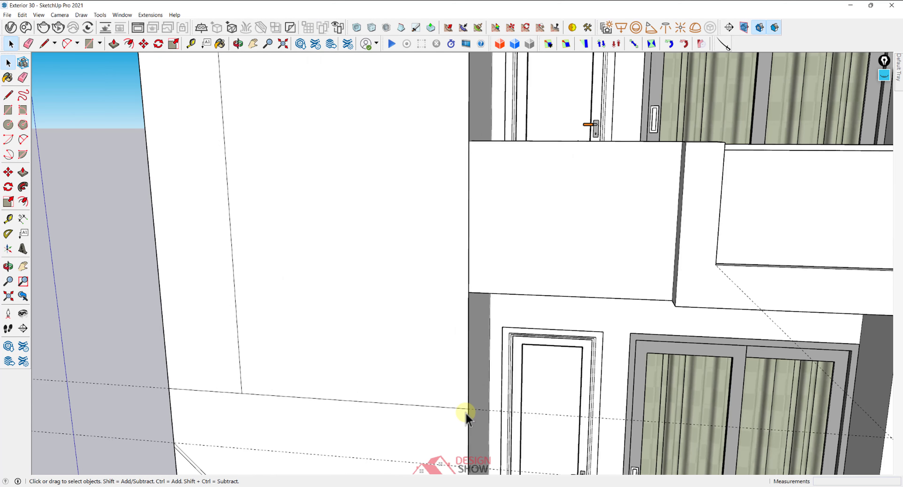
pyautogui.press('l')
pyautogui.click(468, 409)
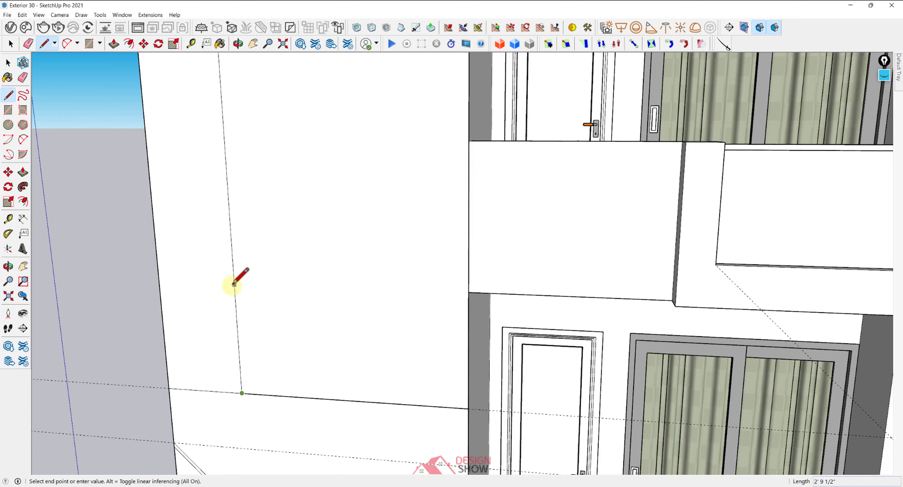
pyautogui.scroll(-2, 233, 284)
pyautogui.keyDown('shift'); pyautogui.moveTo(245, 270); pyautogui.dragTo(266, 428, button='middle'); pyautogui.keyUp('shift')
pyautogui.scroll(-4, 251, 247)
pyautogui.keyDown('shift'); pyautogui.moveTo(254, 232); pyautogui.dragTo(296, 410, button='middle'); pyautogui.keyUp('shift')
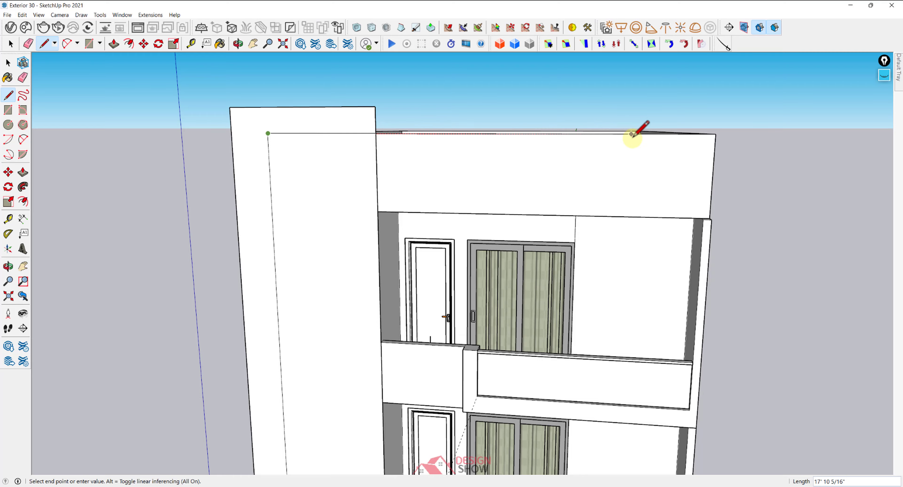
# Continue the traced line along the parapet's top to the building's far front corner and down to the parapet's lower edge
pyautogui.keyDown('shift'); pyautogui.moveTo(632, 134); pyautogui.dragTo(489, 145, button='middle'); pyautogui.keyUp('shift')
pyautogui.scroll(3, 568, 137)
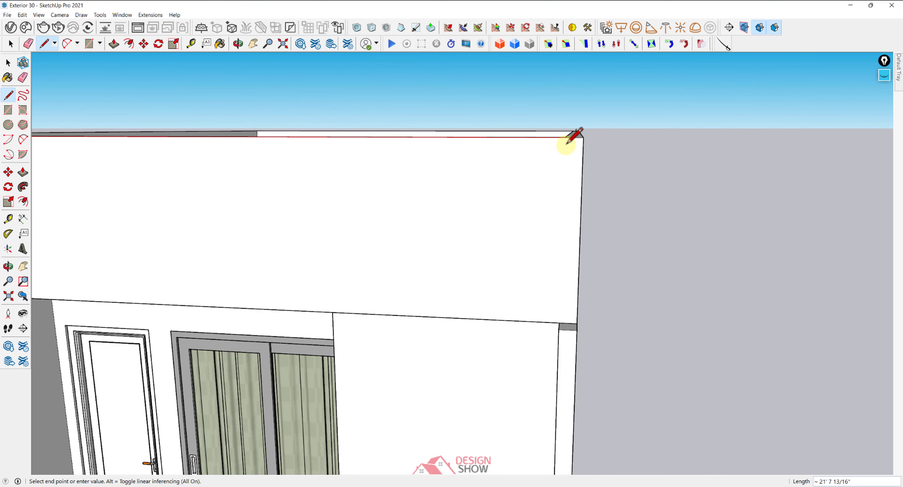
pyautogui.click(582, 137)
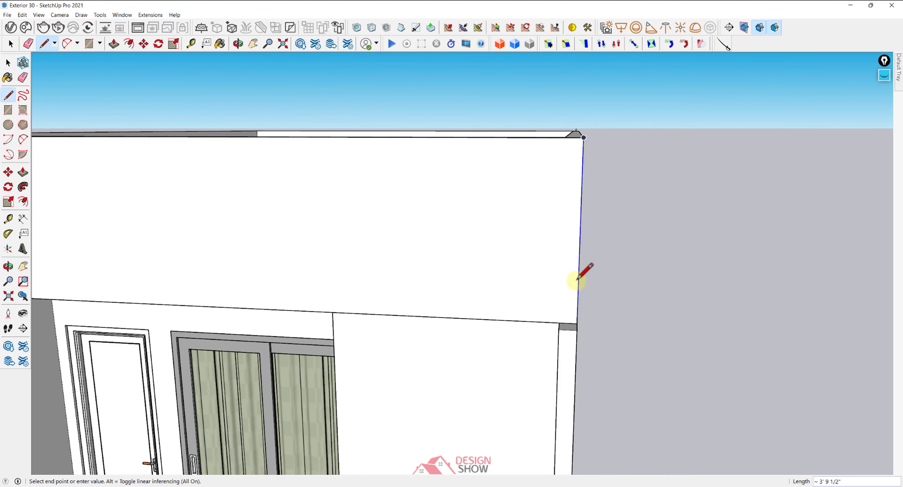
pyautogui.moveTo(594, 179); pyautogui.dragTo(578, 288, button='middle')
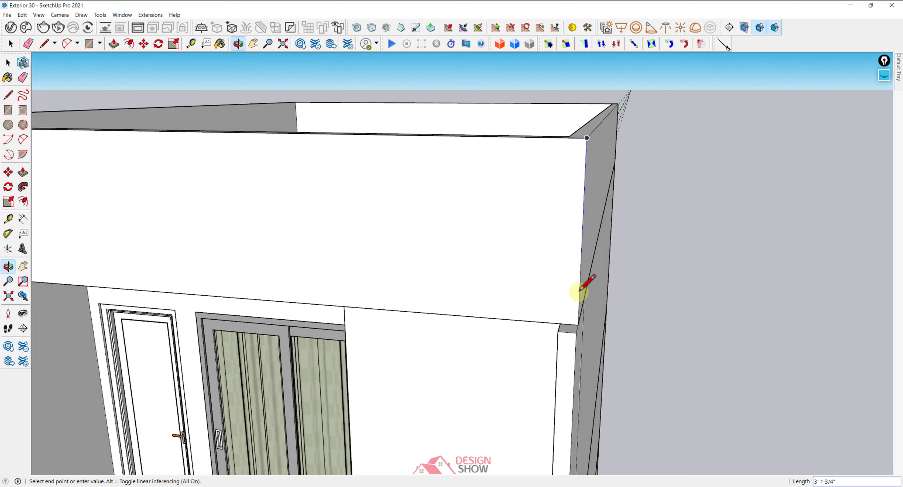
pyautogui.click(578, 324)
pyautogui.press('space')
# Examine the traced outline against the floor groups and the tall panel group behind it
pyautogui.scroll(-5, 577, 317)
pyautogui.keyDown('shift'); pyautogui.moveTo(235, 365); pyautogui.dragTo(288, 161, button='middle'); pyautogui.keyUp('shift')
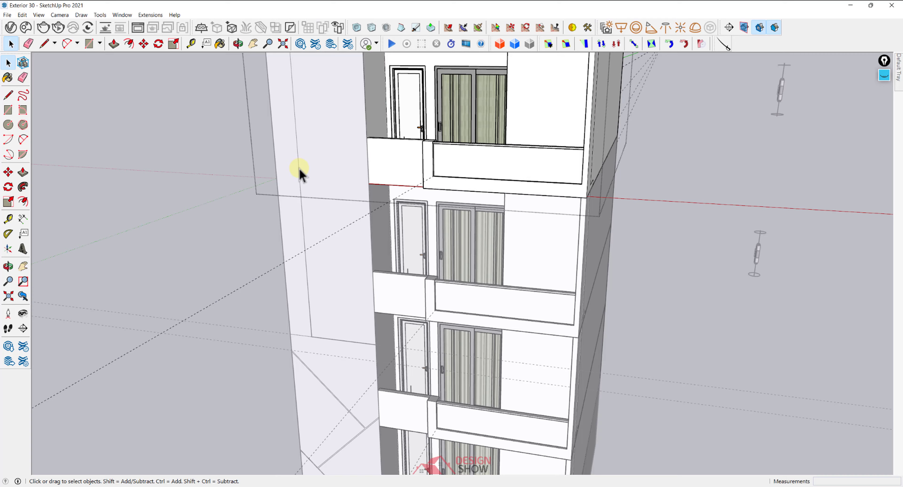
pyautogui.click(299, 172)
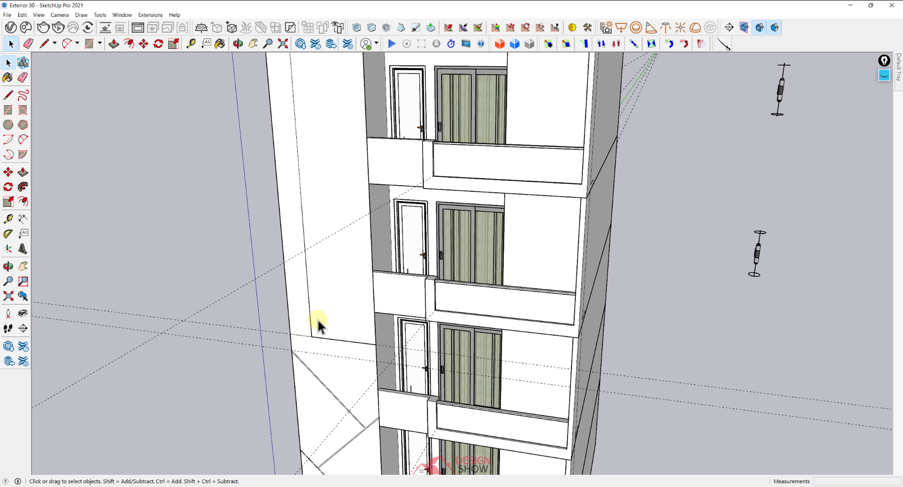
pyautogui.scroll(2, 313, 322)
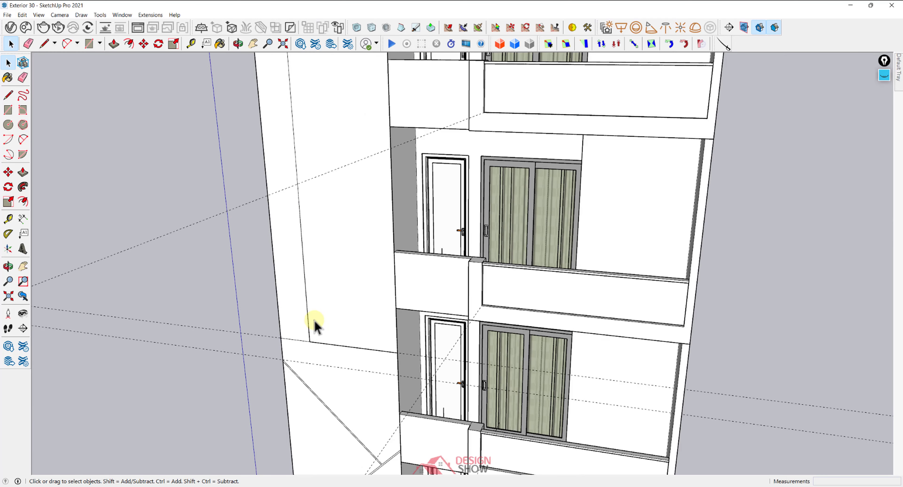
pyautogui.click(313, 323)
pyautogui.click(299, 263)
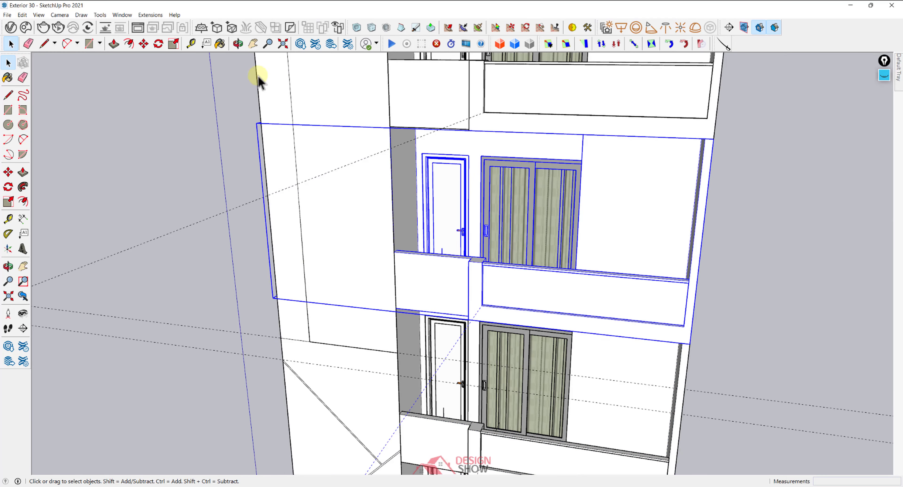
pyautogui.click(270, 75)
pyautogui.scroll(-3, 281, 76)
pyautogui.keyDown('shift'); pyautogui.moveTo(343, 76); pyautogui.dragTo(354, 123, button='middle'); pyautogui.keyUp('shift')
pyautogui.scroll(3, 355, 124)
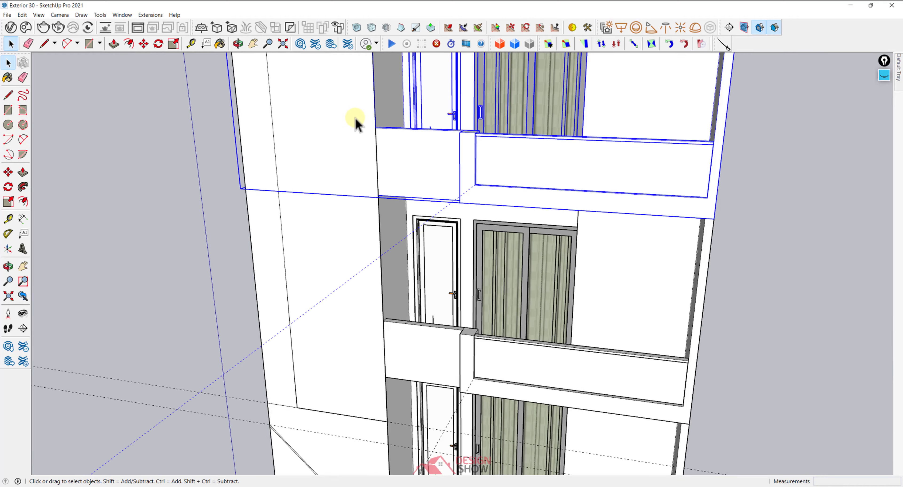
pyautogui.scroll(-6, 357, 130)
pyautogui.keyDown('shift'); pyautogui.moveTo(372, 312); pyautogui.dragTo(389, 233, button='middle'); pyautogui.keyUp('shift')
pyautogui.moveTo(389, 233); pyautogui.dragTo(358, 398, button='middle')
pyautogui.moveTo(357, 398); pyautogui.dragTo(363, 256, button='middle')
pyautogui.click(352, 141)
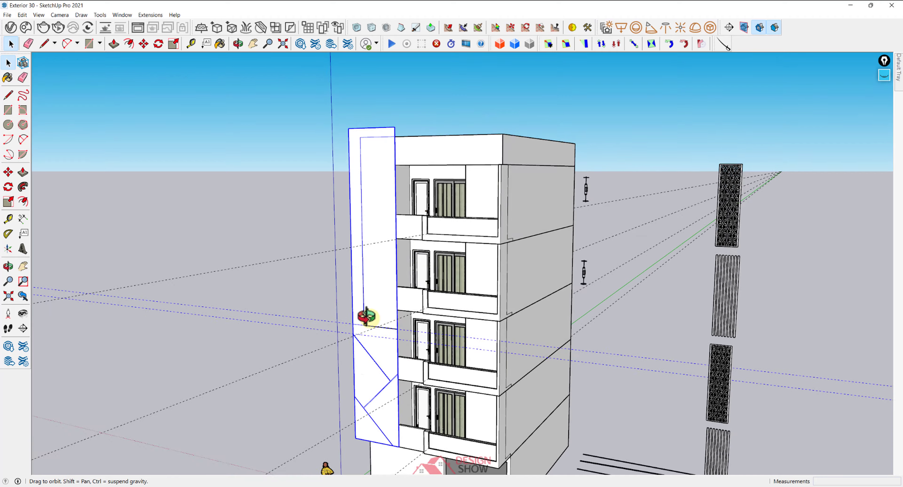
# Select the traced outline and move it about 8" straight out from the facade panel
pyautogui.scroll(5, 367, 321)
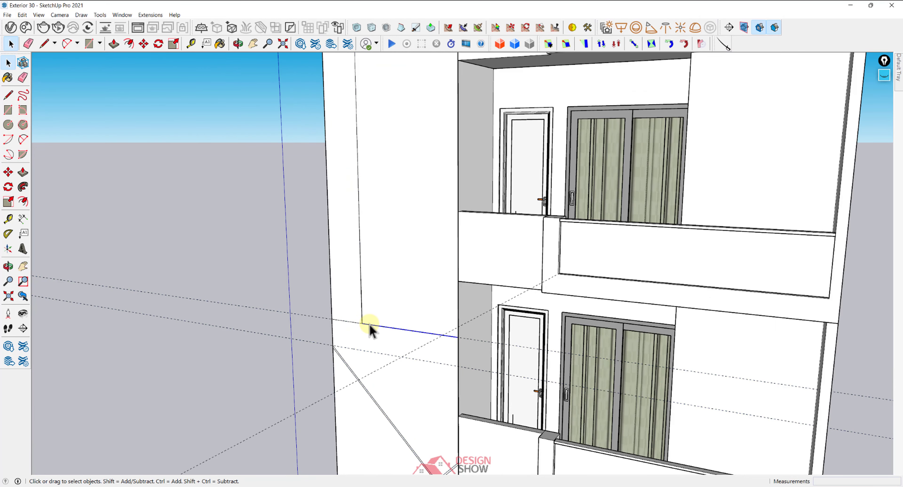
pyautogui.scroll(-6, 369, 325)
pyautogui.moveTo(387, 295); pyautogui.dragTo(328, 365, button='middle')
pyautogui.scroll(10, 383, 339)
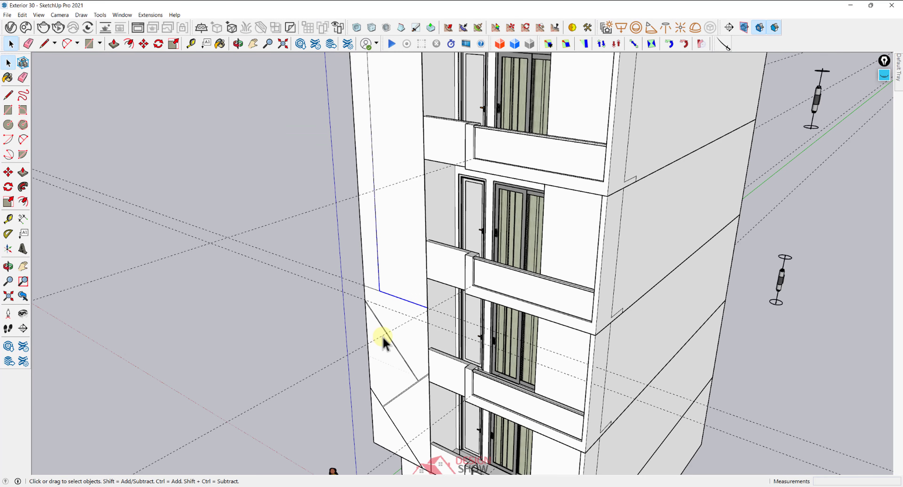
pyautogui.press('m')
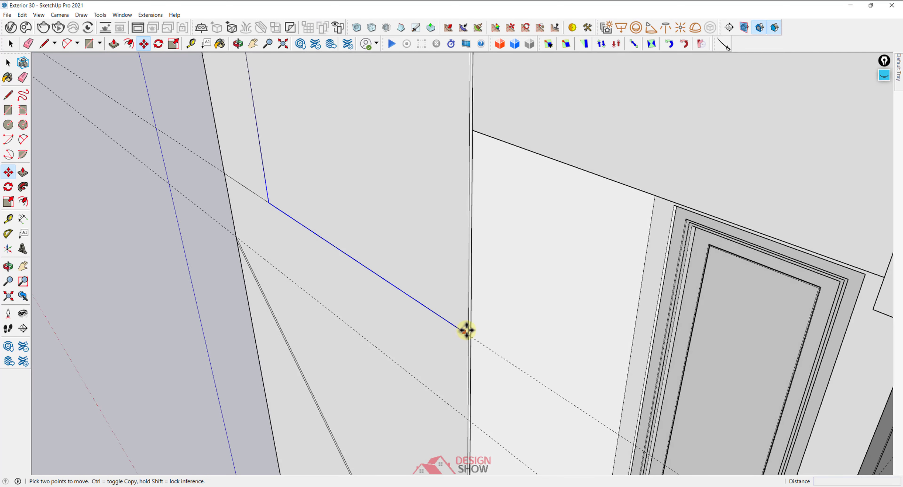
pyautogui.click(470, 333)
pyautogui.click(430, 354)
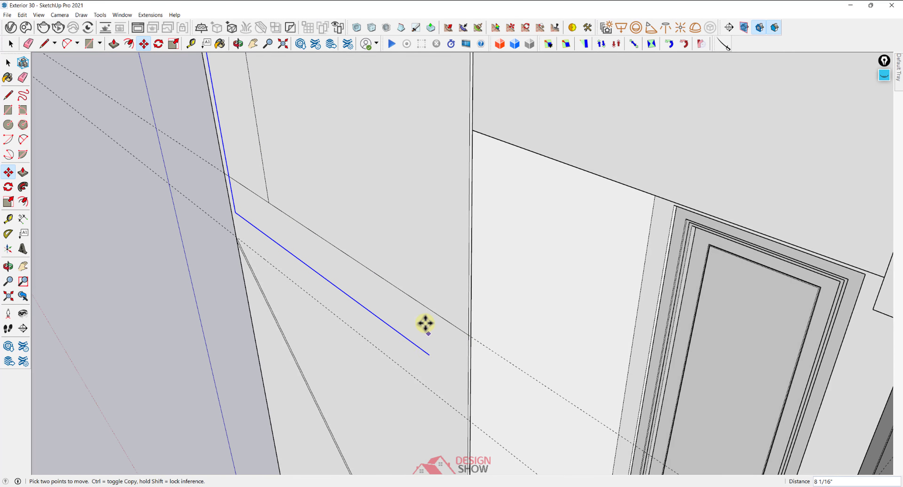
# Draw a rectangle about 8" by 4" from the outline's lower free end back to the panel's inner edge
pyautogui.scroll(-3, 407, 291)
pyautogui.scroll(-4, 400, 283)
pyautogui.moveTo(397, 241); pyautogui.dragTo(284, 250, button='middle')
pyautogui.scroll(8, 383, 405)
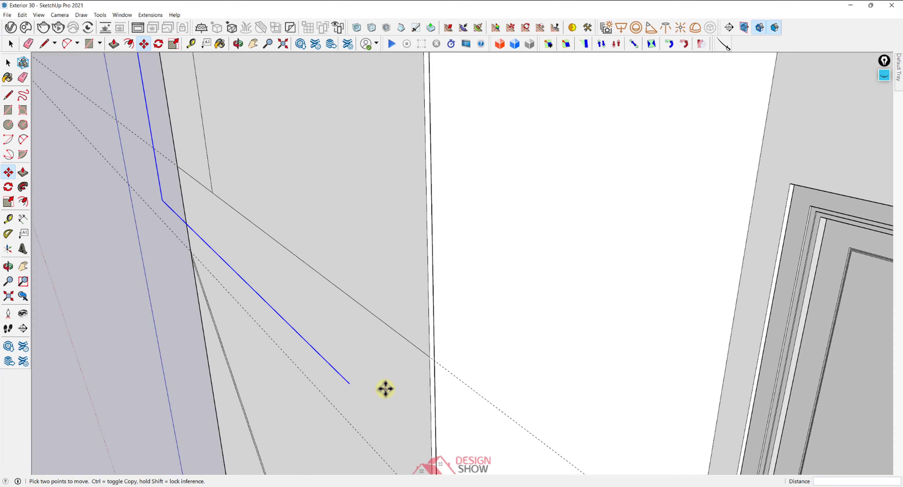
pyautogui.moveTo(385, 390); pyautogui.dragTo(348, 327, button='middle')
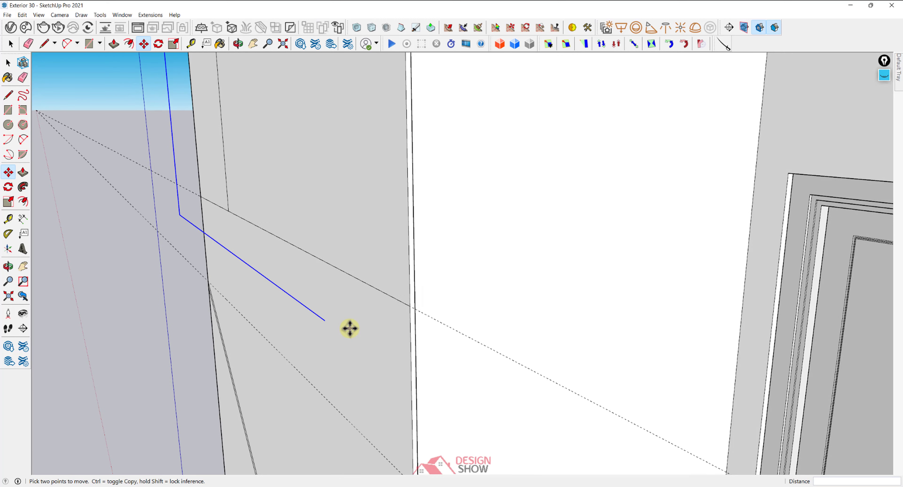
pyautogui.press('r')
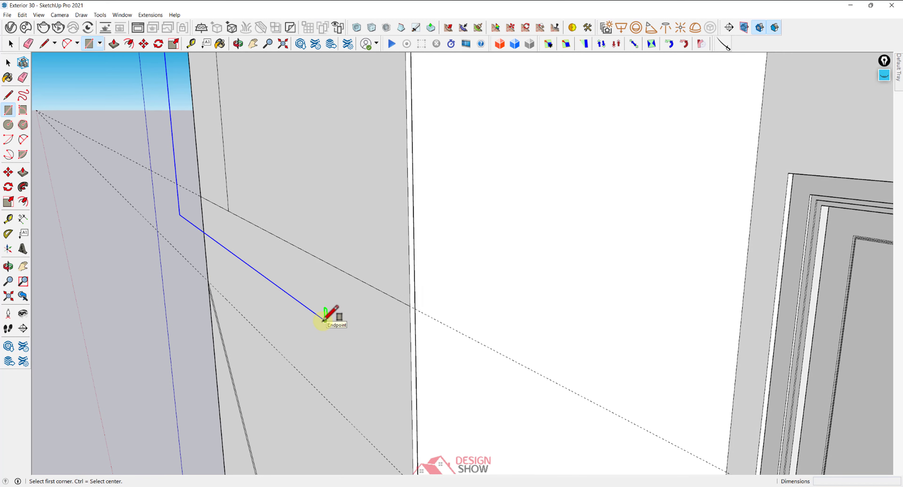
pyautogui.click(324, 320)
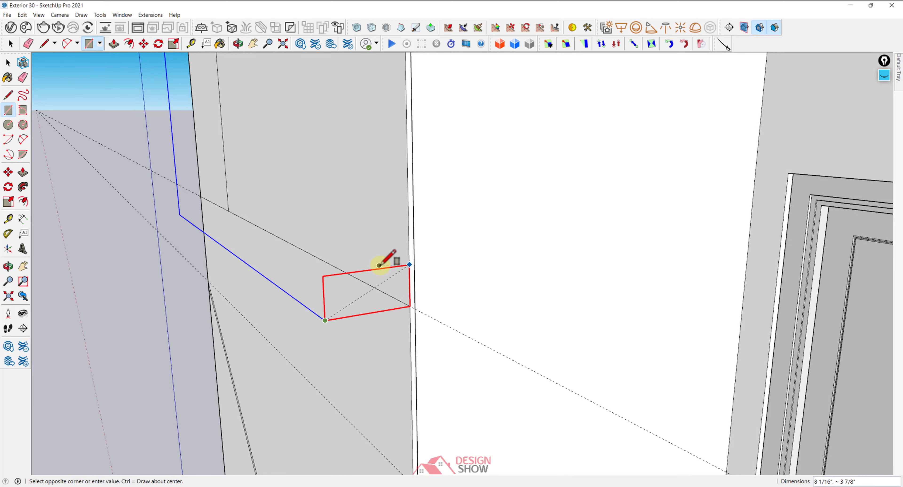
pyautogui.click(409, 262)
pyautogui.press('space')
# Copy the profile rectangle's lower edge 6" straight up as a height reference line
pyautogui.scroll(1, 333, 298)
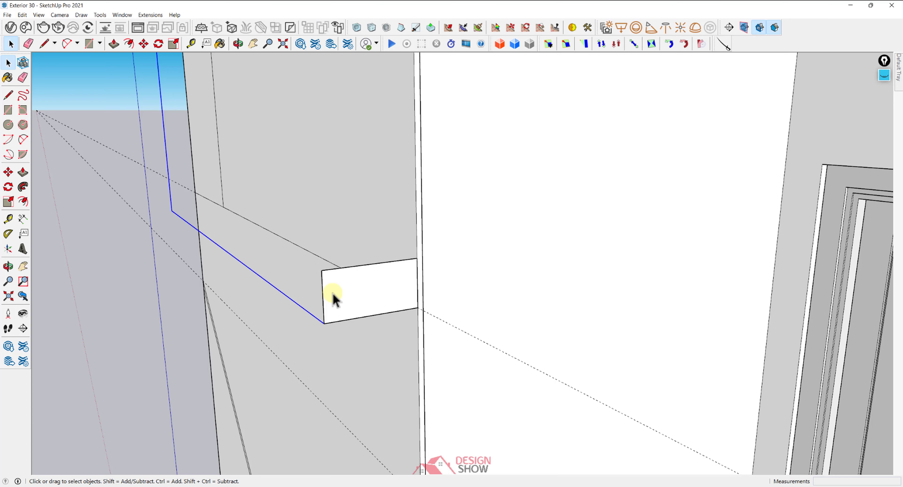
pyautogui.moveTo(333, 298)
pyautogui.mouseDown(button='middle')
pyautogui.moveTo(373, 284)
pyautogui.moveTo(324, 285)
pyautogui.mouseUp(button='middle')
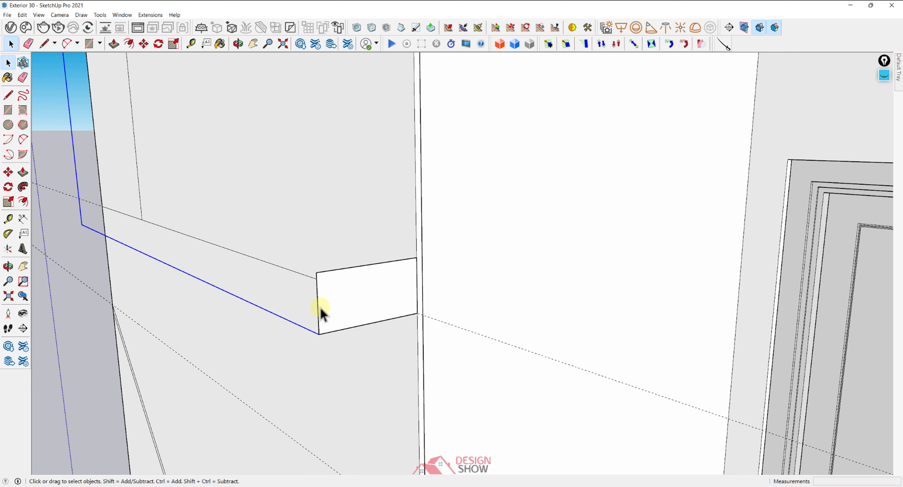
pyautogui.click(344, 328)
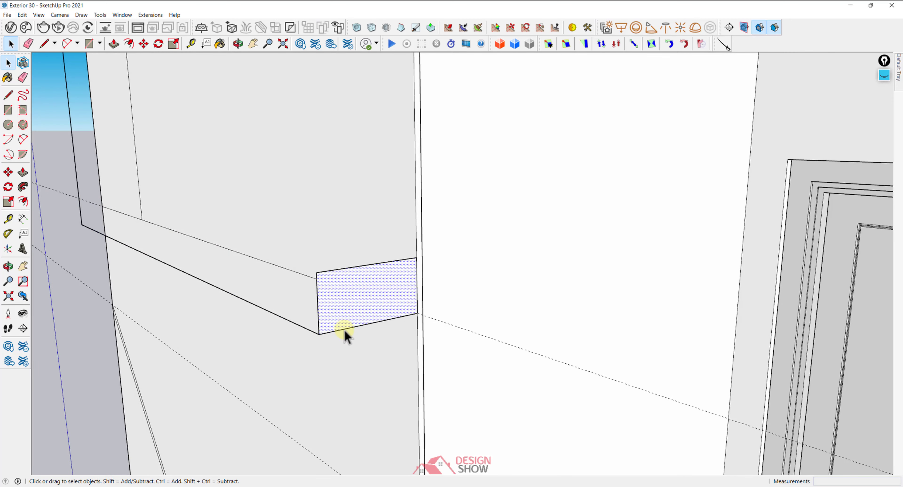
pyautogui.press('m')
pyautogui.press('ctrl')
pyautogui.click(343, 330)
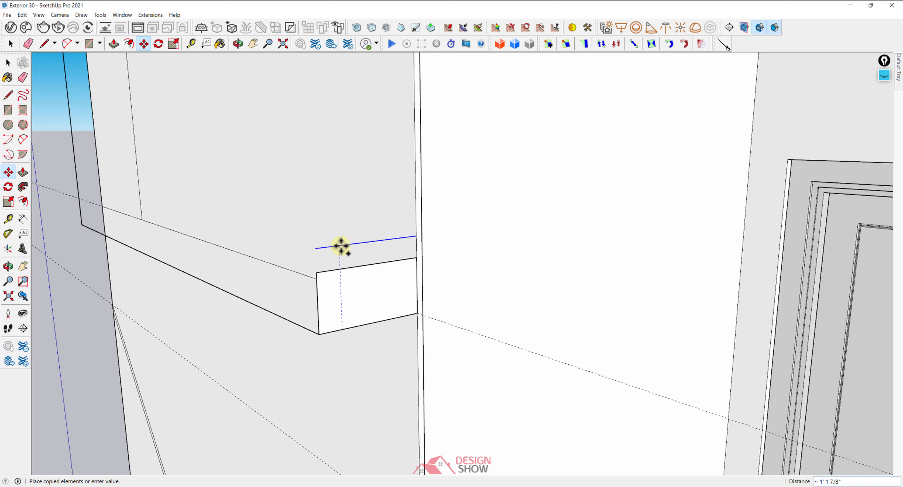
pyautogui.write('6')
pyautogui.press('Return')
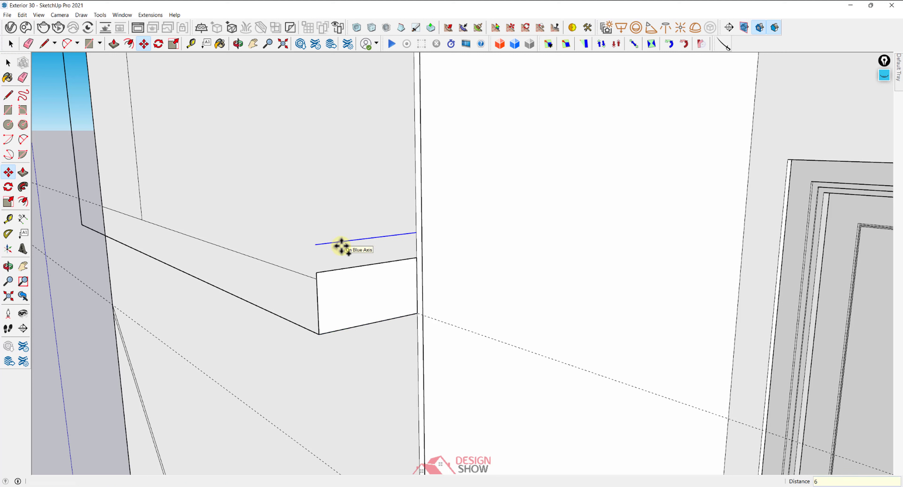
# Move the profile rectangle's upper edge up onto the copied reference line
pyautogui.press('space')
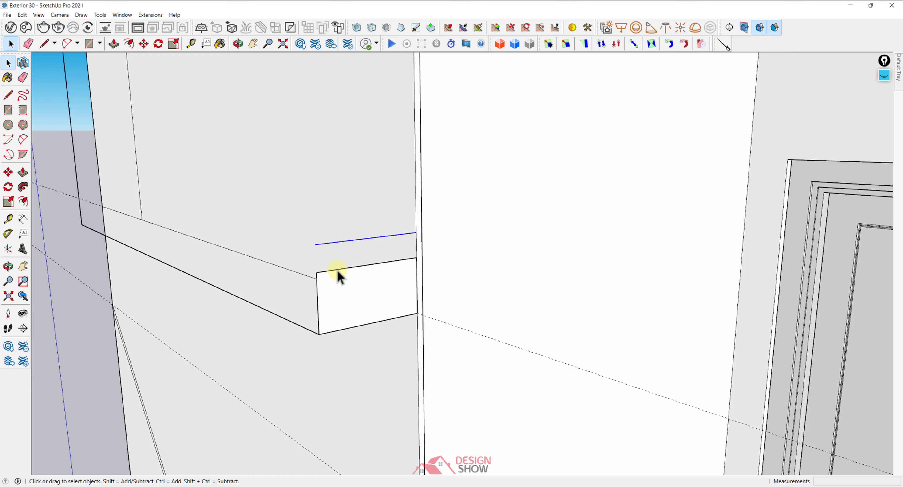
pyautogui.press('m')
pyautogui.click(317, 273)
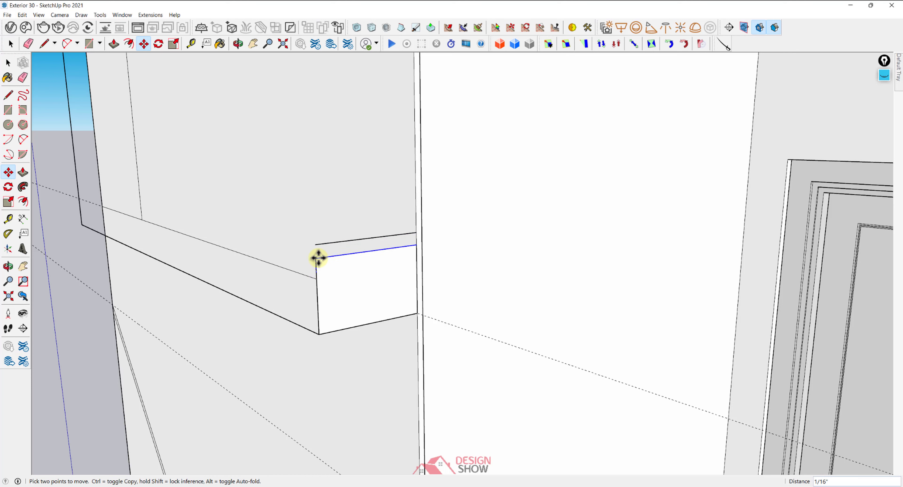
pyautogui.click(318, 244)
pyautogui.press('space')
# Select the profile rectangle's face with its edges and make it a group
pyautogui.scroll(-1, 326, 277)
pyautogui.click(328, 284)
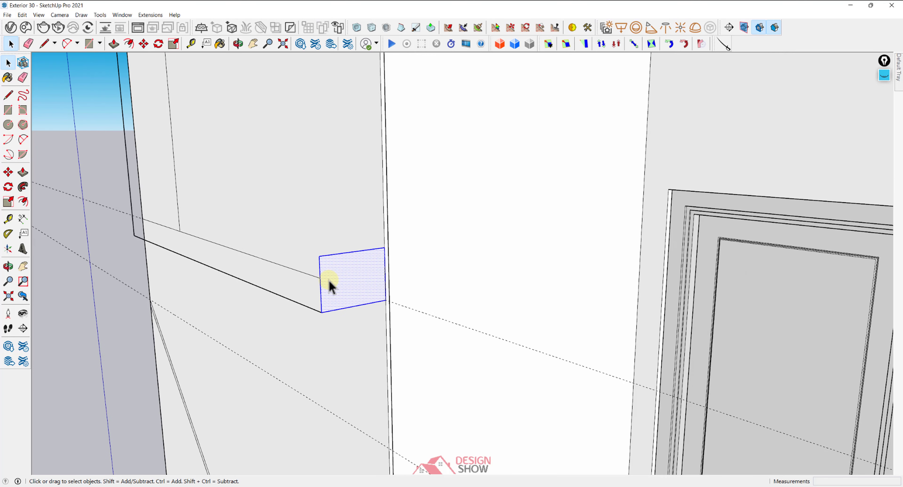
pyautogui.rightClick(331, 279)
pyautogui.click(361, 127)
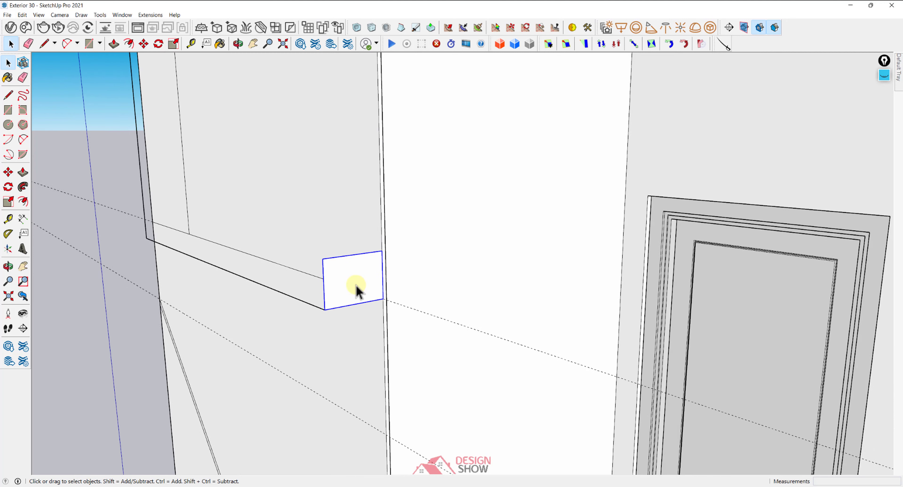
# Sweep the grouped rectangle's face along the traced outline with Follow Me to form the projecting frame
pyautogui.moveTo(355, 288); pyautogui.dragTo(344, 315, button='middle')
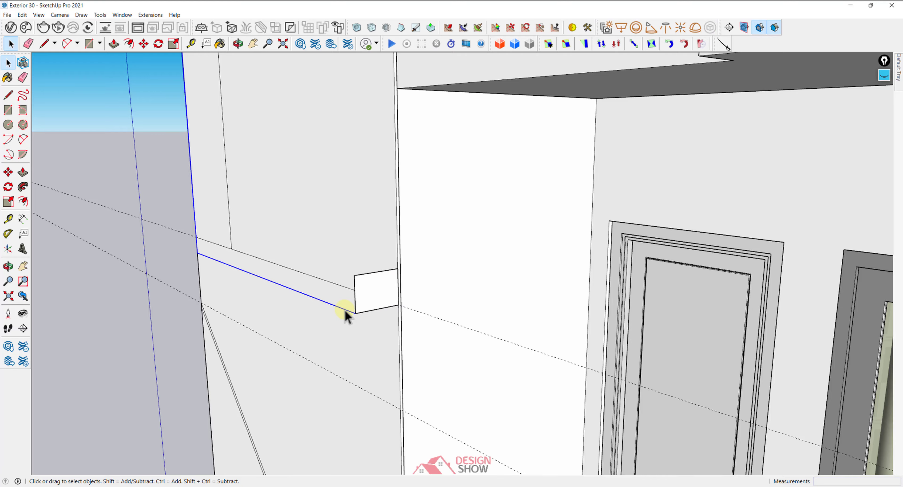
pyautogui.moveTo(347, 312)
pyautogui.mouseDown(button='middle')
pyautogui.moveTo(377, 227)
pyautogui.moveTo(392, 351)
pyautogui.moveTo(365, 263)
pyautogui.moveTo(359, 323)
pyautogui.mouseUp(button='middle')
pyautogui.scroll(3, 385, 298)
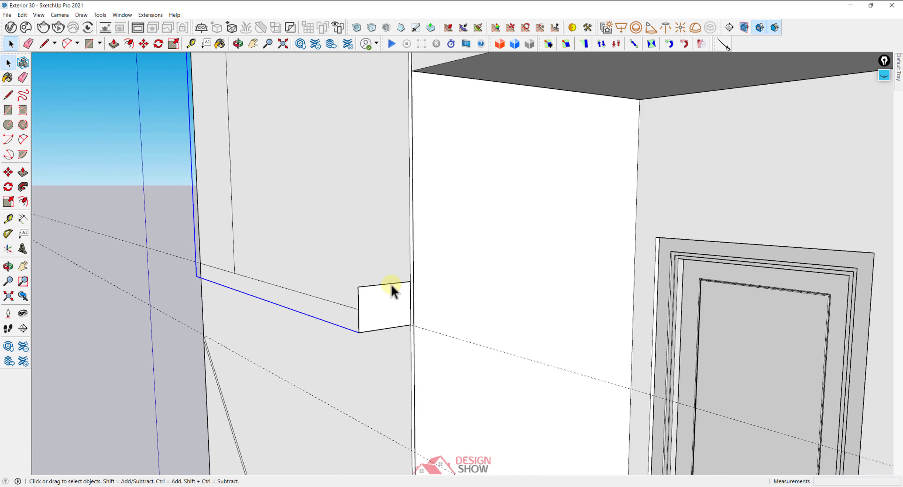
pyautogui.click(23, 187)
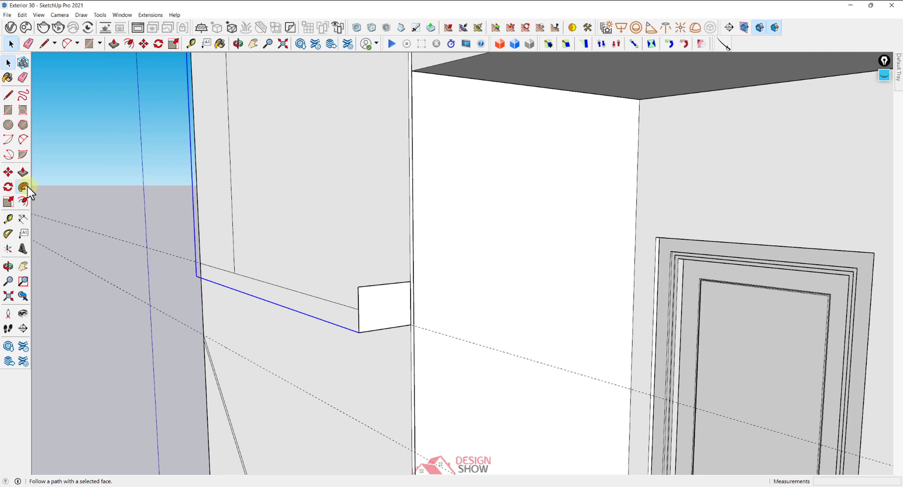
pyautogui.rightClick(395, 303)
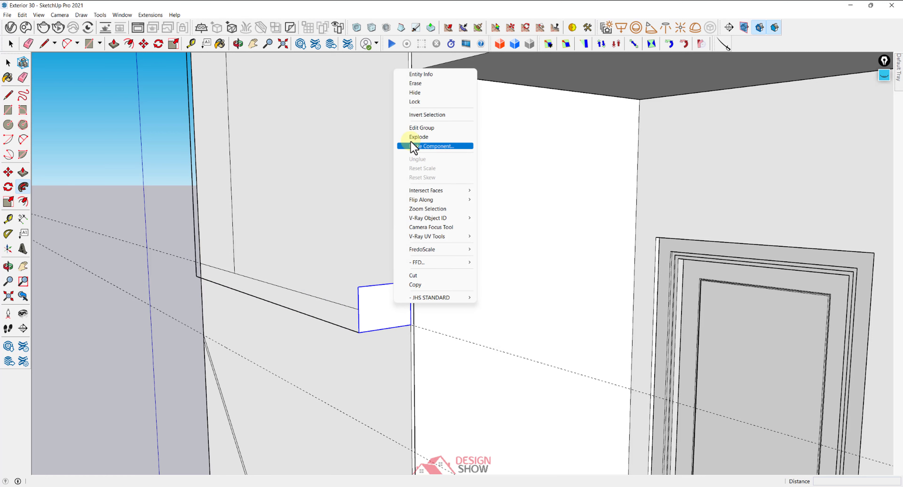
pyautogui.click(423, 128)
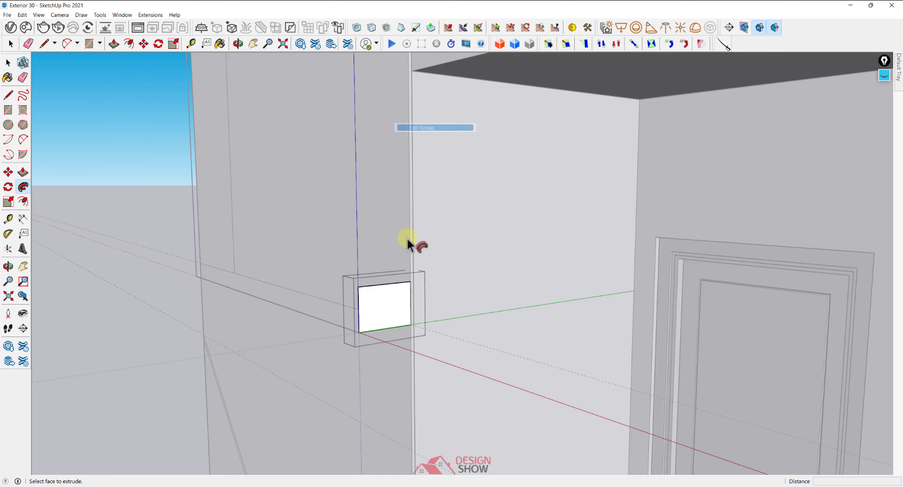
pyautogui.click(375, 316)
pyautogui.scroll(-2, 371, 322)
pyautogui.press('space')
# Move the swept frame group straight back into the facade panel so that it projects less
pyautogui.scroll(-6, 369, 324)
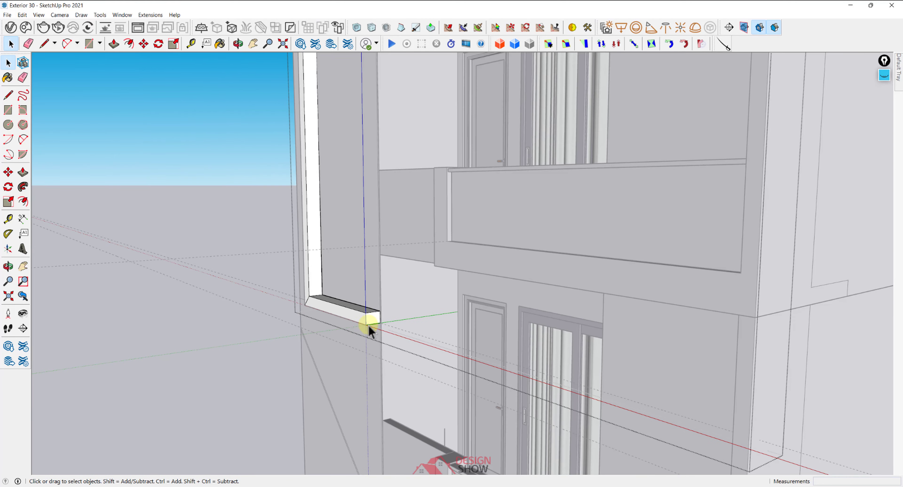
pyautogui.moveTo(355, 317); pyautogui.dragTo(296, 342, button='middle')
pyautogui.scroll(10, 367, 350)
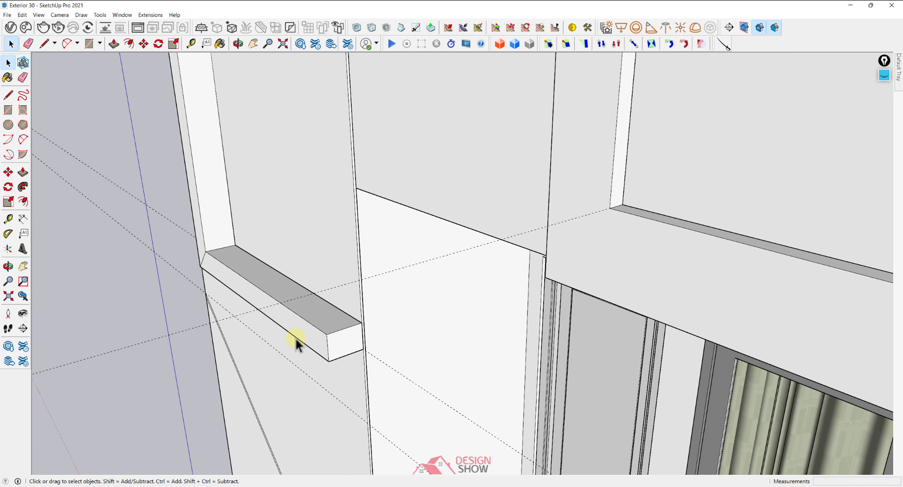
pyautogui.click(317, 351)
pyautogui.press('m')
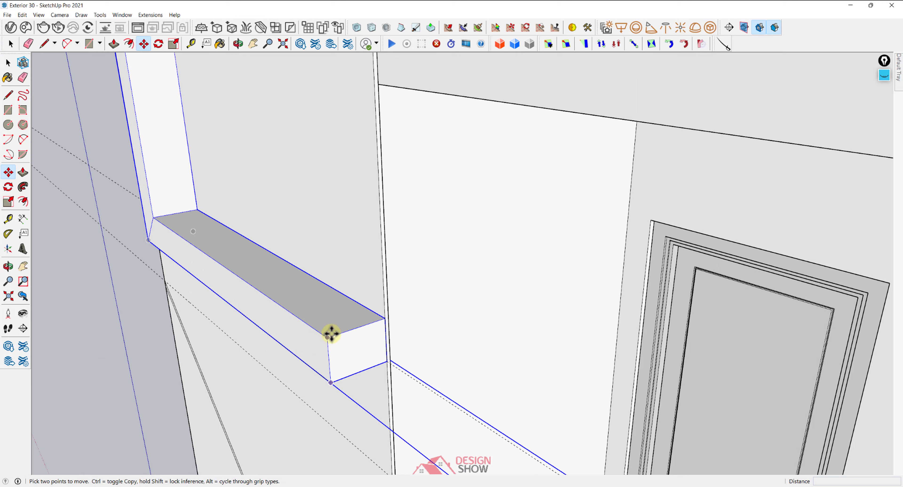
pyautogui.click(327, 337)
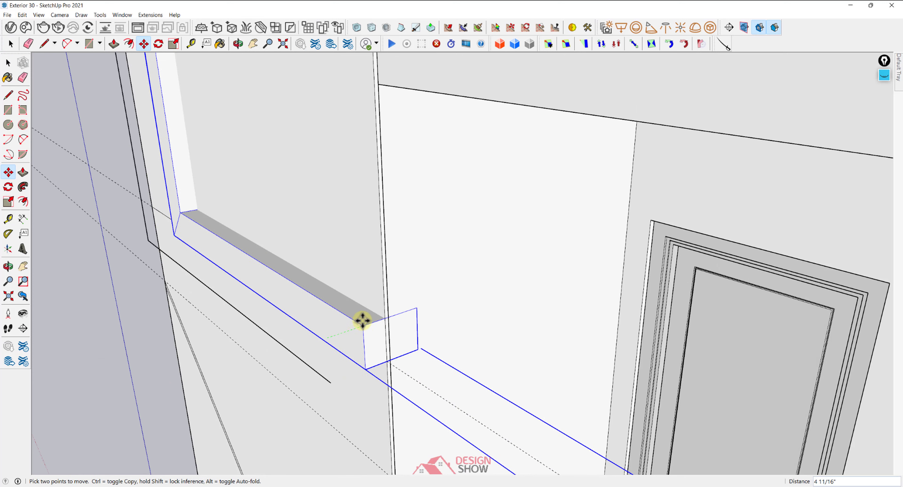
pyautogui.write('6')
pyautogui.press('Return')
pyautogui.click(358, 322)
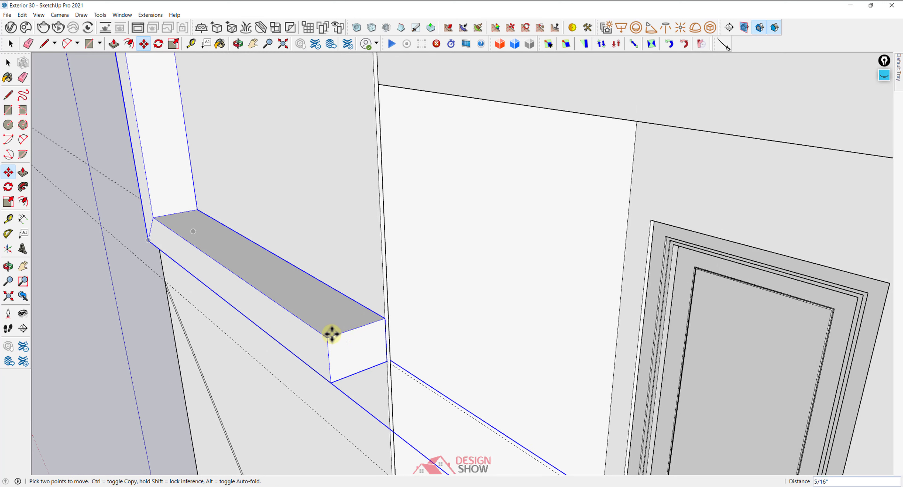
pyautogui.click(345, 330)
pyautogui.press('space')
# Delete the leftover traced outline in front of the frame
pyautogui.click(316, 373)
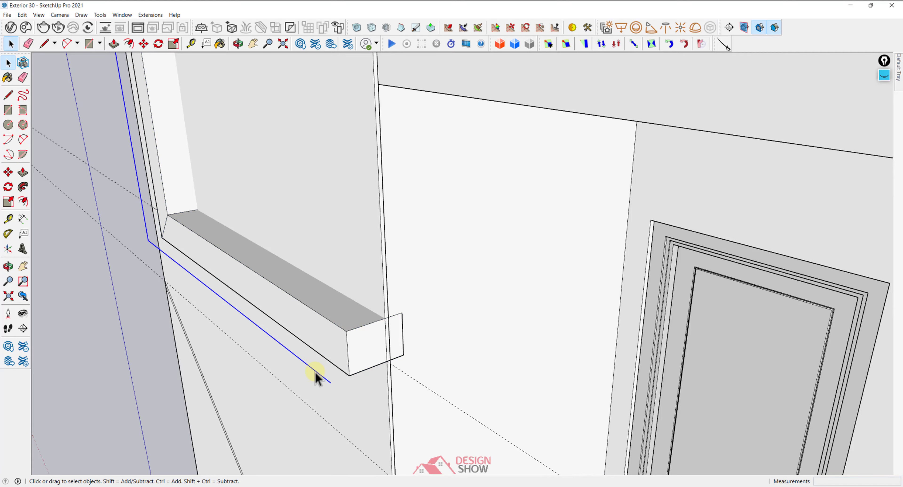
pyautogui.scroll(-3, 315, 370)
pyautogui.scroll(-5, 331, 340)
pyautogui.press('Delete')
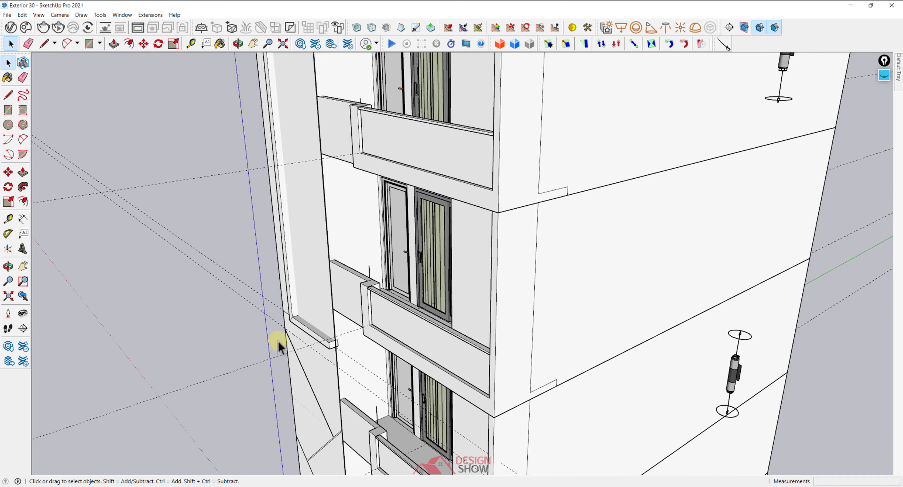
# Examine the frame on the building's front and the plain balcony wall inside one of the floor groups
pyautogui.moveTo(277, 340); pyautogui.dragTo(444, 267, button='middle')
pyautogui.scroll(-5, 443, 267)
pyautogui.moveTo(272, 308); pyautogui.dragTo(349, 298, button='middle')
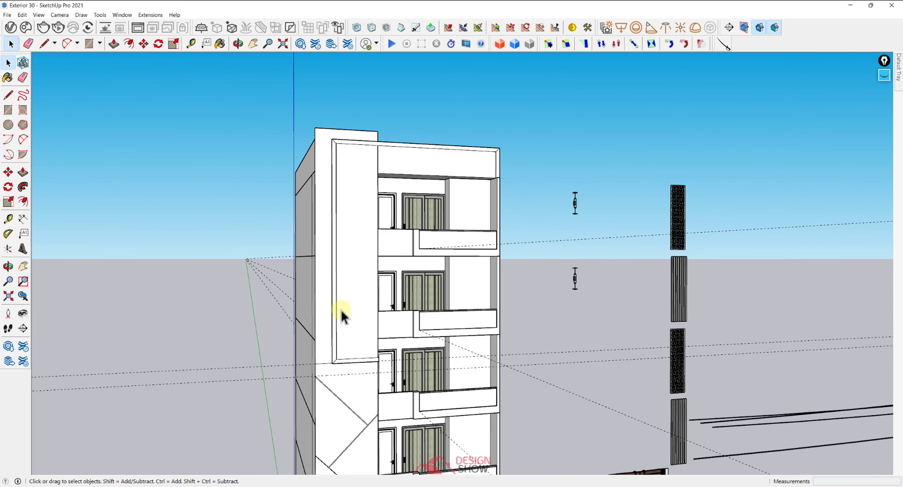
pyautogui.scroll(-2, 342, 316)
pyautogui.moveTo(410, 317); pyautogui.dragTo(409, 276, button='middle')
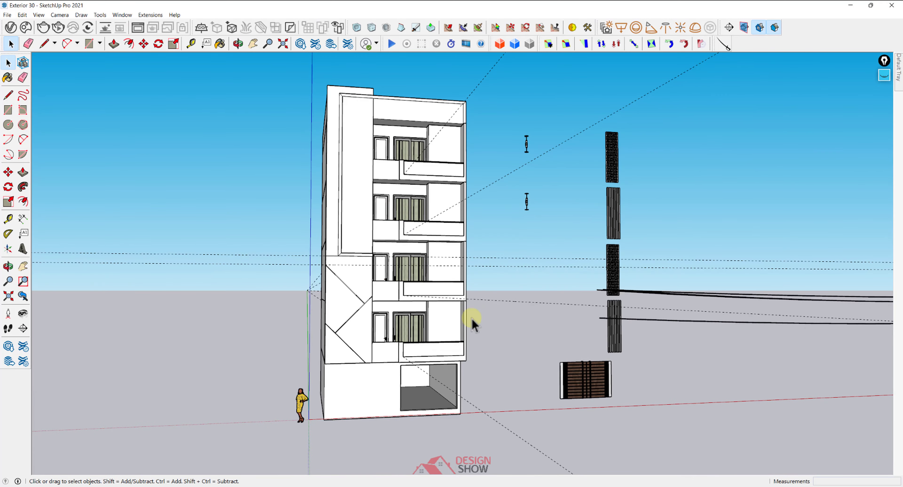
pyautogui.scroll(3, 455, 280)
pyautogui.click(449, 255)
pyautogui.doubleClick(450, 255)
pyautogui.scroll(3, 449, 255)
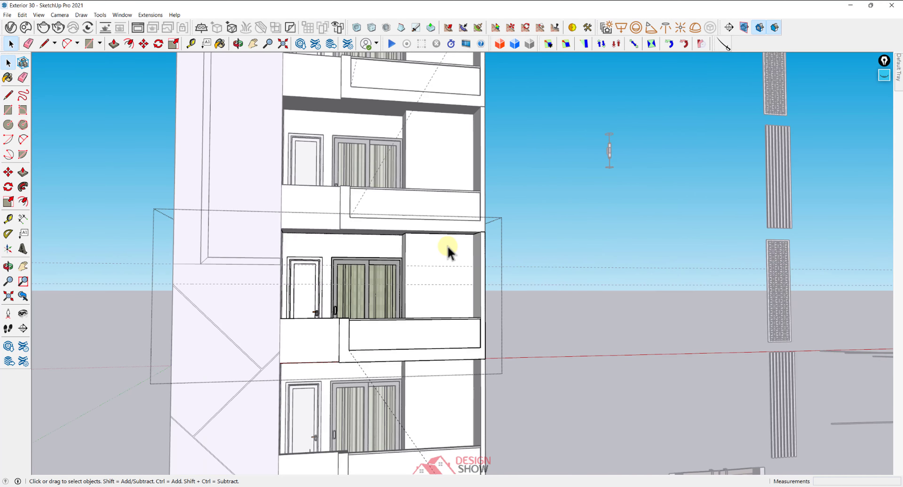
pyautogui.click(449, 251)
pyautogui.press('Escape')
pyautogui.press('Escape')
# Draw a tall rectangle over the plain balcony walls, from the lowest balcony's lower wall corner to the top balcony's opposite upper corner
pyautogui.moveTo(437, 286); pyautogui.dragTo(424, 423, button='middle')
pyautogui.scroll(3, 409, 364)
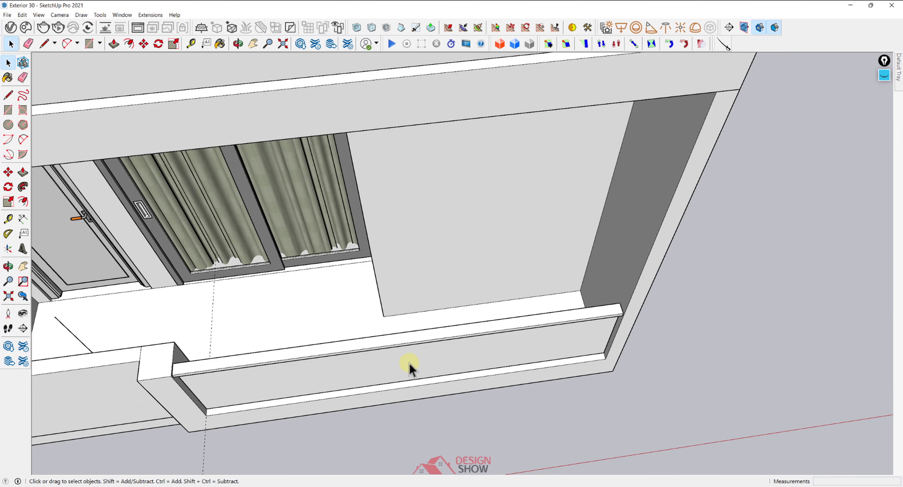
pyautogui.scroll(2, 395, 318)
pyautogui.press('r')
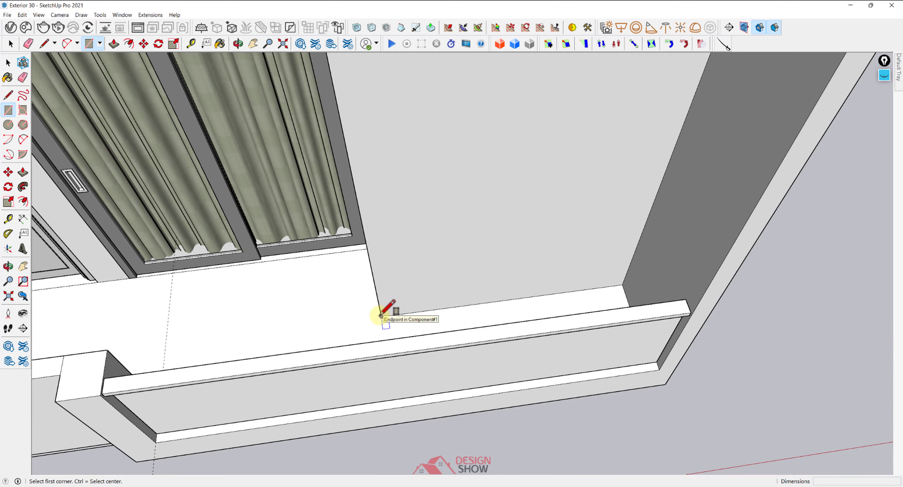
pyautogui.click(381, 316)
pyautogui.scroll(-3, 407, 271)
pyautogui.scroll(-4, 433, 272)
pyautogui.moveTo(442, 315); pyautogui.dragTo(452, 182, button='middle')
pyautogui.keyDown('shift'); pyautogui.moveTo(452, 182); pyautogui.dragTo(479, 355, button='middle'); pyautogui.keyUp('shift')
pyautogui.scroll(3, 498, 172)
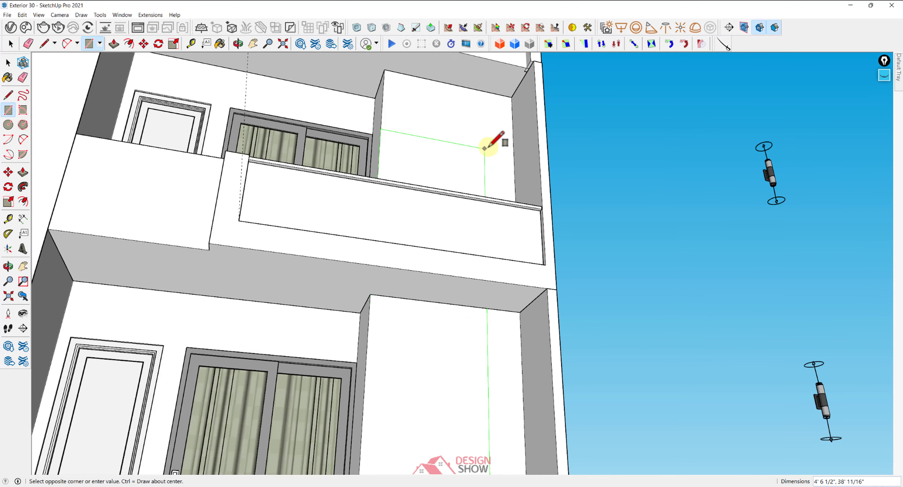
pyautogui.click(512, 98)
# Extrude the tall wall rectangle 1/2" outward with Push/Pull
pyautogui.moveTo(402, 107); pyautogui.dragTo(503, 240, button='middle')
pyautogui.scroll(3, 470, 174)
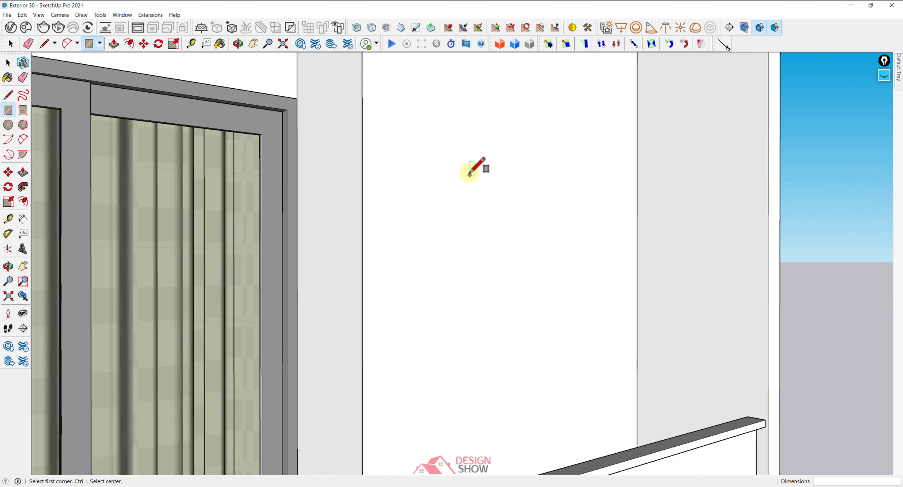
pyautogui.scroll(-3, 469, 175)
pyautogui.moveTo(470, 174); pyautogui.dragTo(463, 292, button='middle')
pyautogui.press('p')
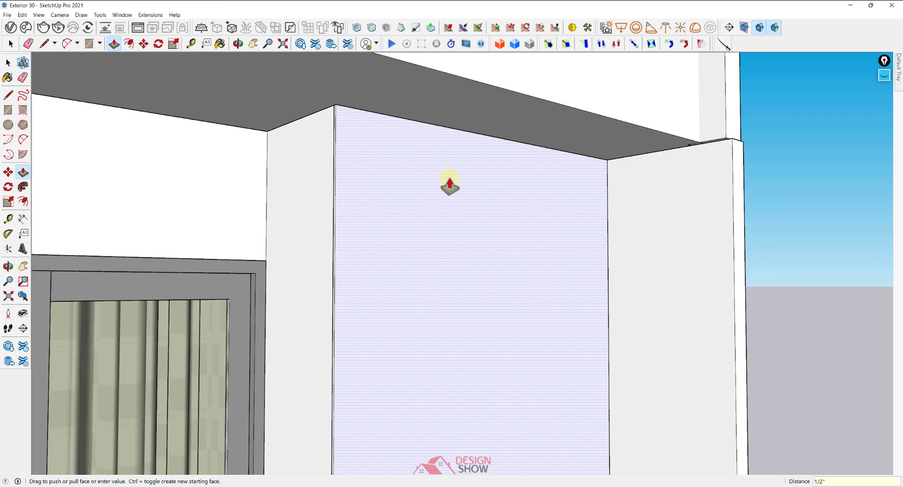
# Select the whole thin wall panel and make it a group
pyautogui.press('space')
pyautogui.doubleClick(449, 177)
pyautogui.rightClick(449, 177)
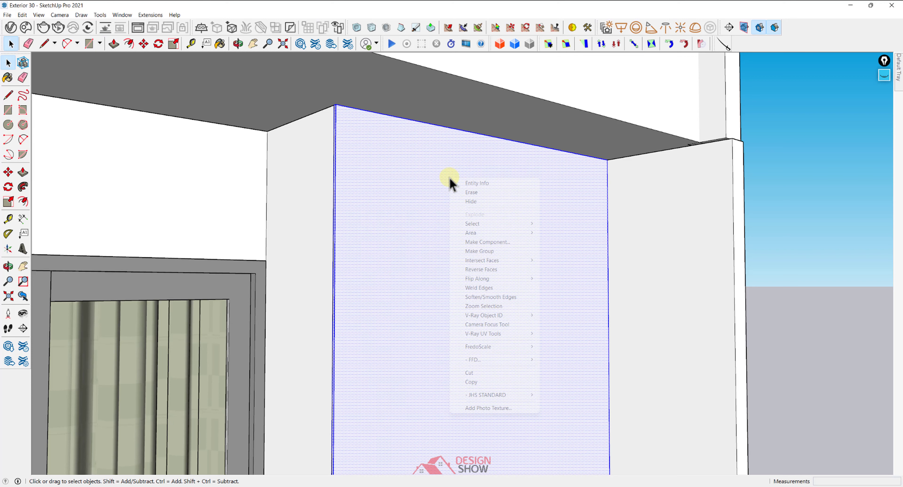
pyautogui.click(483, 251)
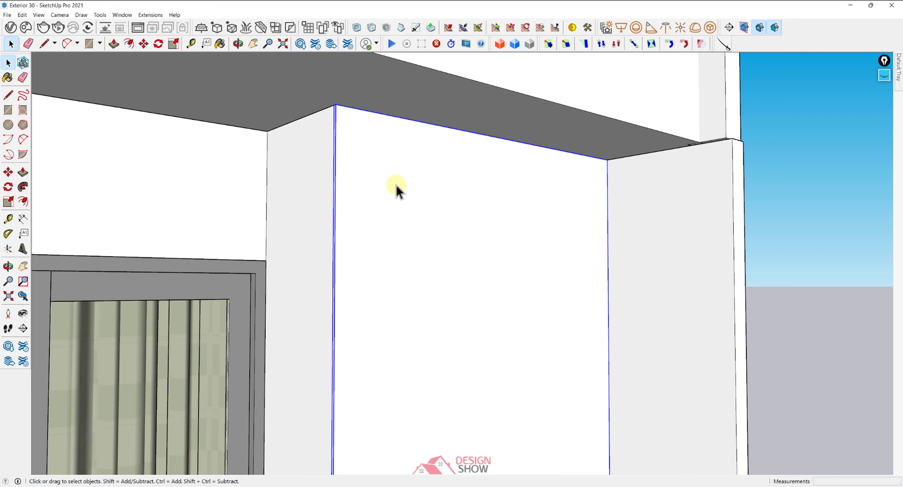
# Open the new wall panel group for editing and examine it across the balcony floors, toggling the rest of the model's visibility
pyautogui.scroll(-6, 398, 191)
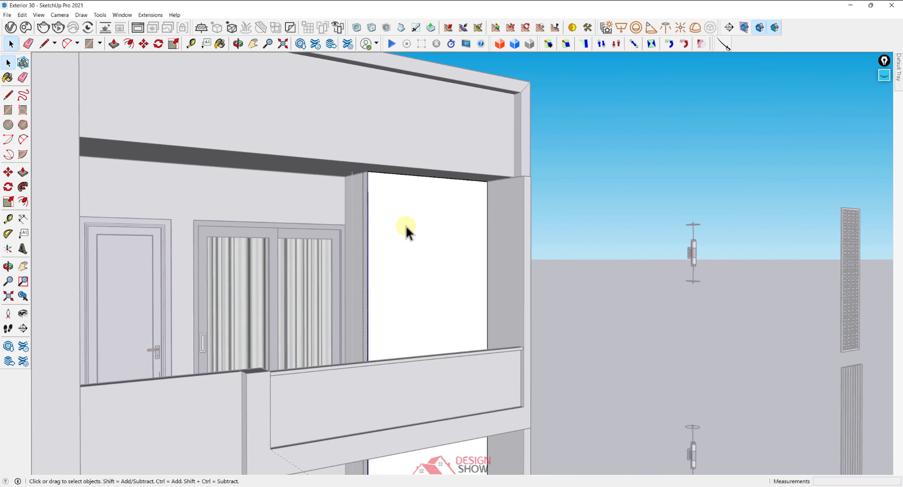
pyautogui.keyDown('shift'); pyautogui.moveTo(405, 229); pyautogui.dragTo(389, 203, button='middle'); pyautogui.keyUp('shift')
pyautogui.press('i')
pyautogui.press('i')
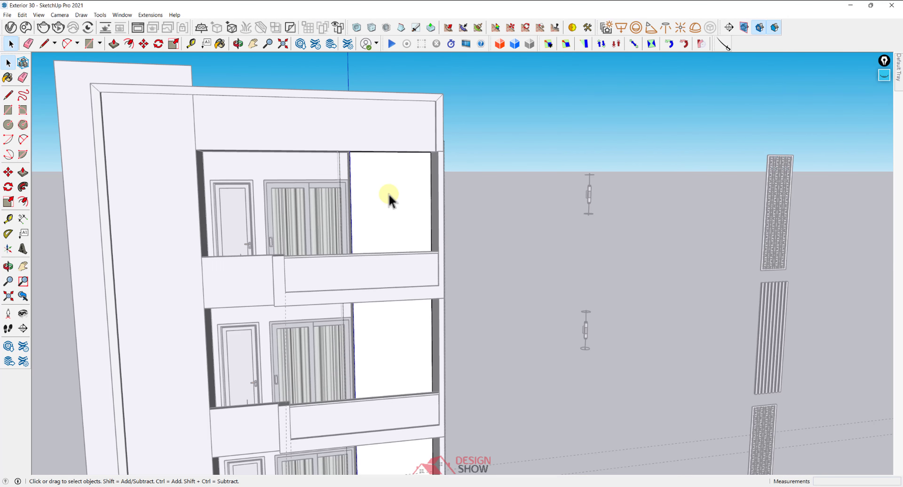
pyautogui.press('i')
pyautogui.moveTo(388, 192); pyautogui.dragTo(367, 200, button='middle')
pyautogui.press('i')
pyautogui.press('i')
pyautogui.press('i')
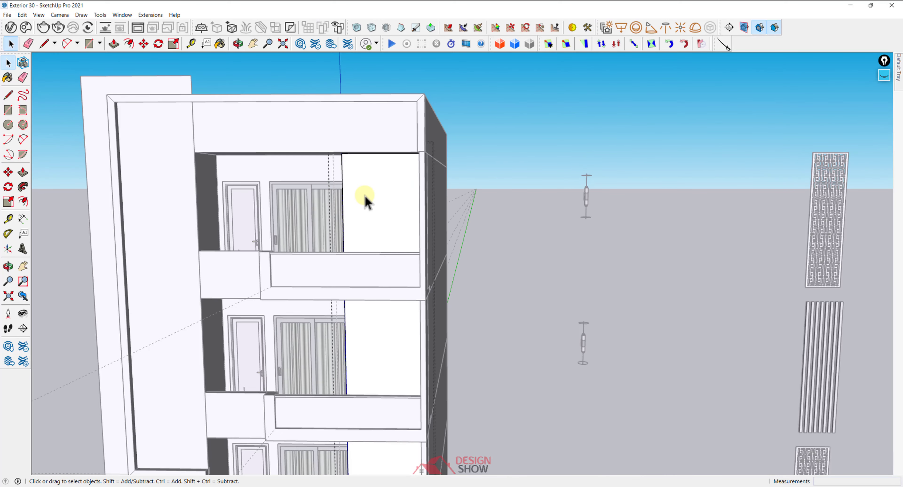
pyautogui.press('i')
pyautogui.press('i')
pyautogui.moveTo(364, 196); pyautogui.dragTo(422, 180, button='middle')
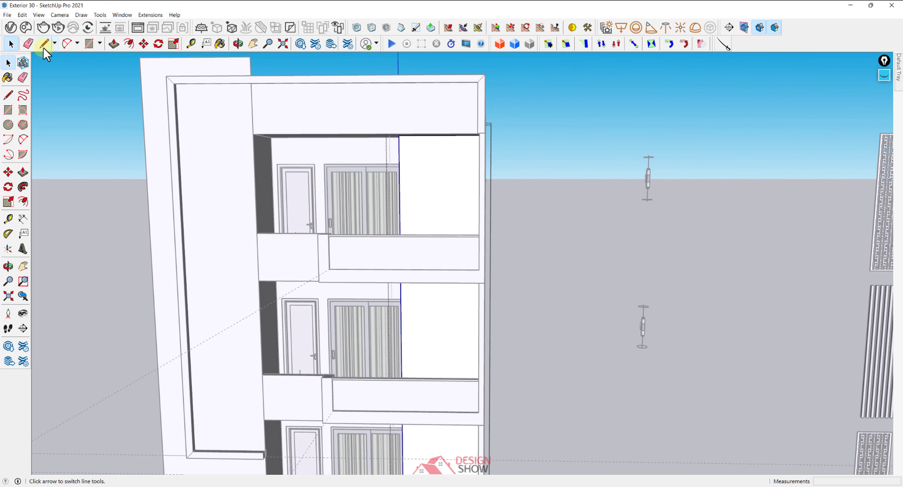
# Hide the rest of the model while editing the wall panel group and select the panel's front face with its edges
pyautogui.click(22, 15)
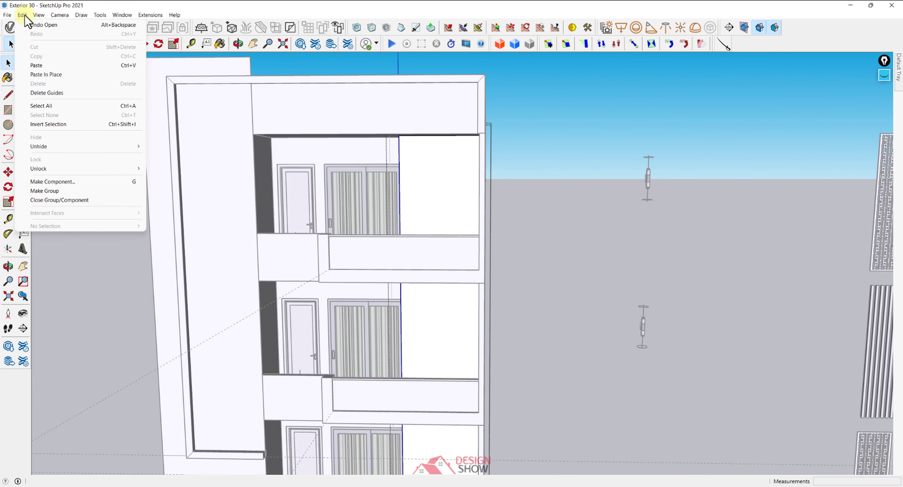
pyautogui.moveTo(39, 16)
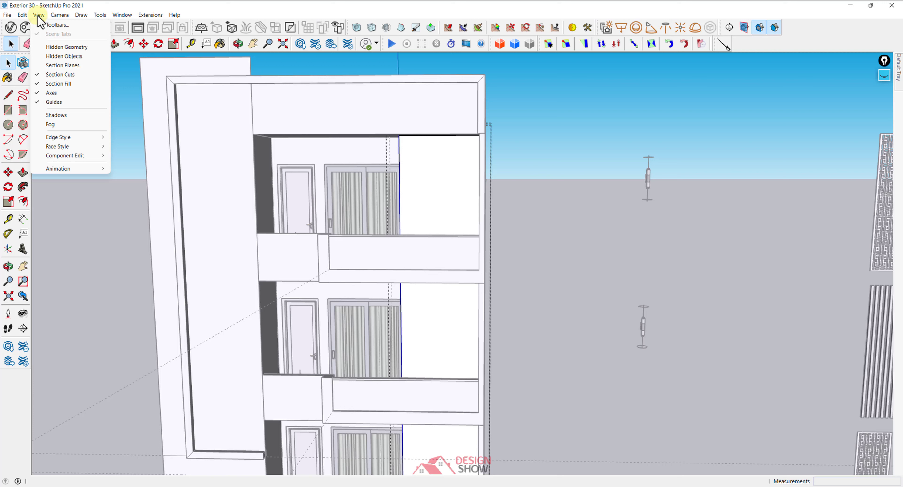
pyautogui.moveTo(77, 157)
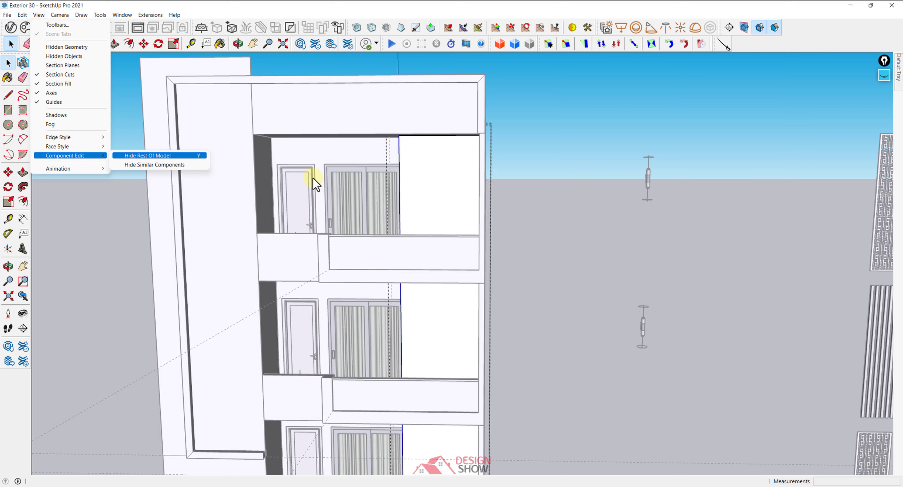
pyautogui.click(423, 221)
pyautogui.moveTo(423, 221)
pyautogui.mouseDown(button='middle')
pyautogui.moveTo(483, 232)
pyautogui.moveTo(371, 231)
pyautogui.mouseUp(button='middle')
pyautogui.doubleClick(436, 214)
# Place a vertical guide inward from the panel's left edge with Tape Measure, and a second parallel guide just beyond it
pyautogui.press('t')
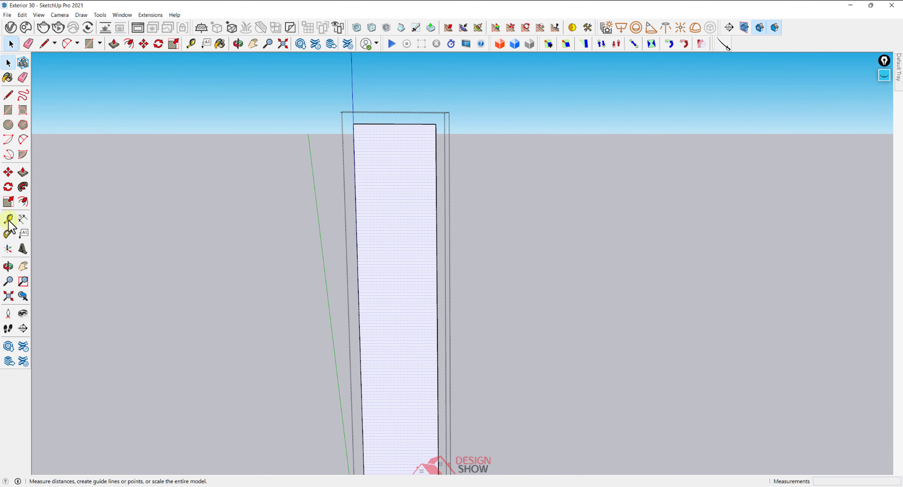
pyautogui.scroll(3, 351, 231)
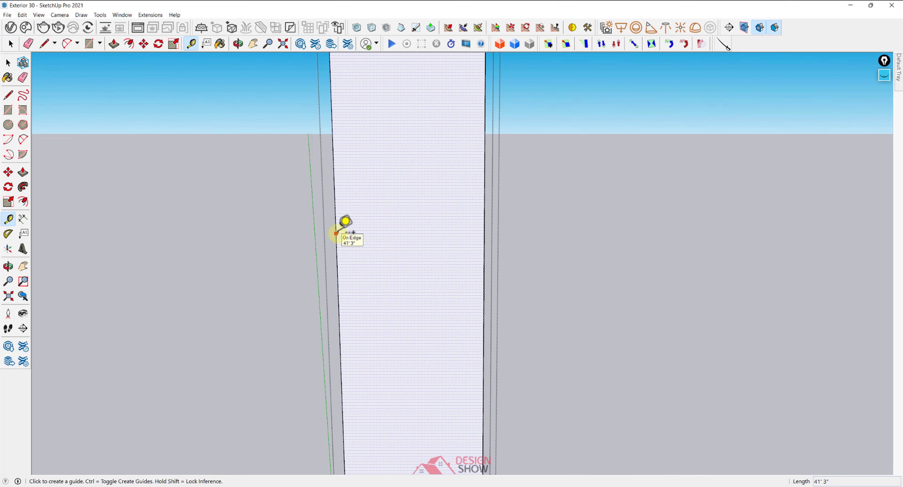
pyautogui.click(336, 233)
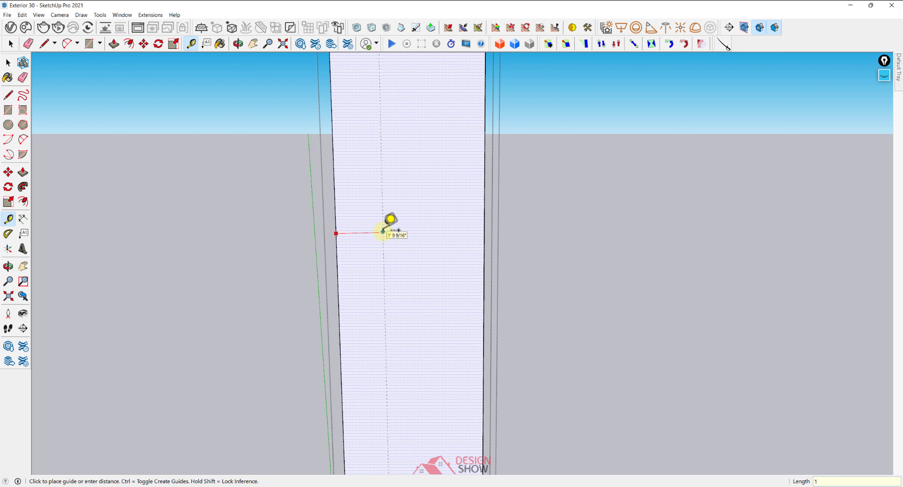
pyautogui.press('Return')
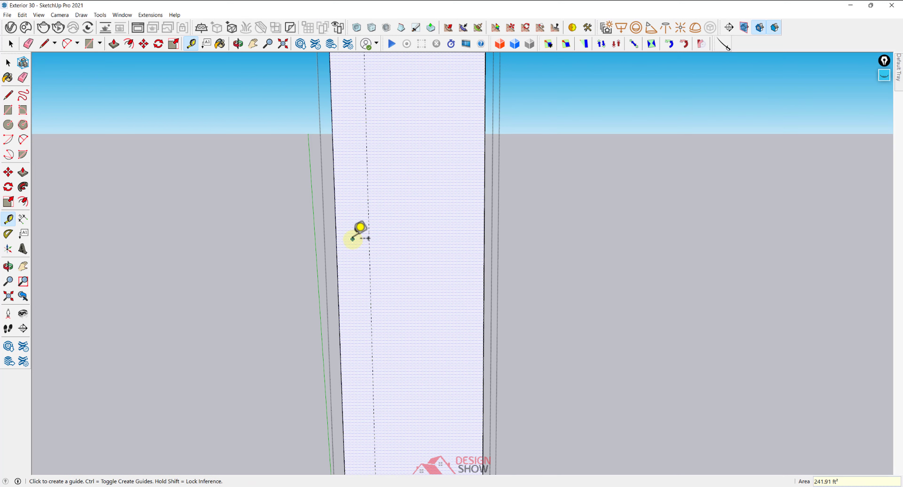
pyautogui.scroll(3, 358, 232)
pyautogui.click(376, 232)
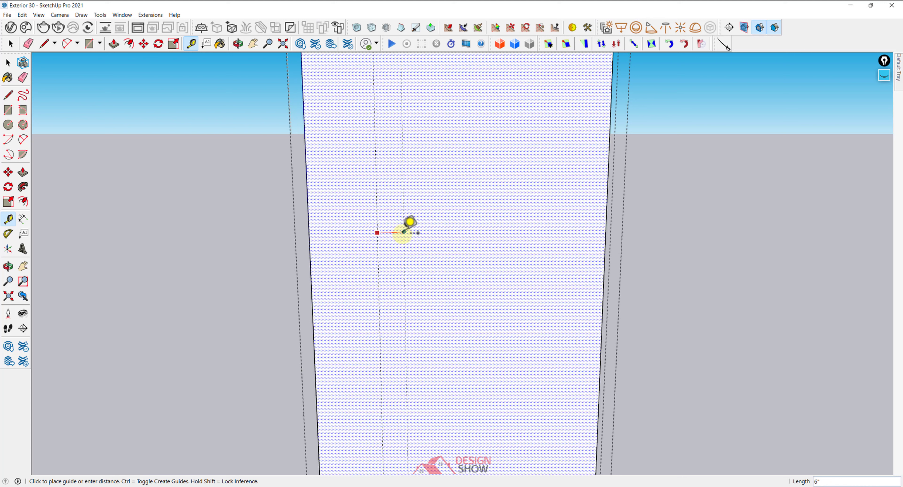
pyautogui.press('Return')
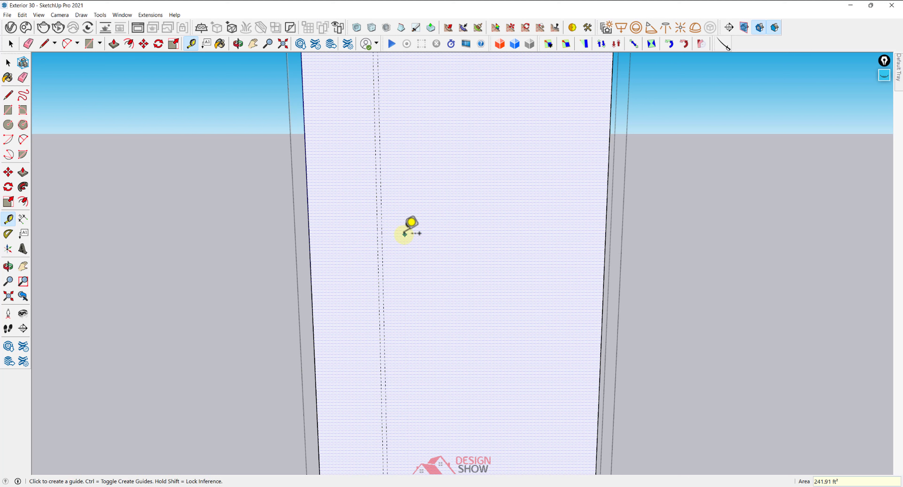
# Add a third vertical guide 2' 1" from the panel's left edge, offset from the second, and a fourth farther right, offset from the third
pyautogui.click(381, 223)
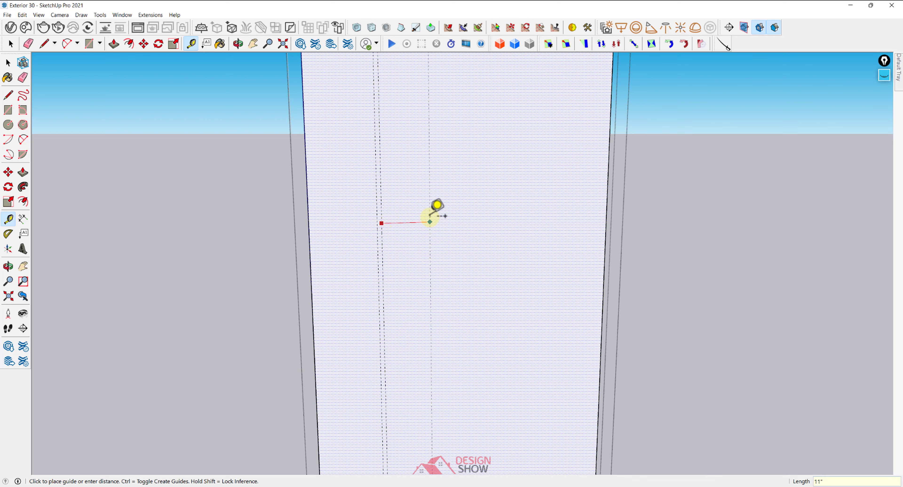
pyautogui.press('Return')
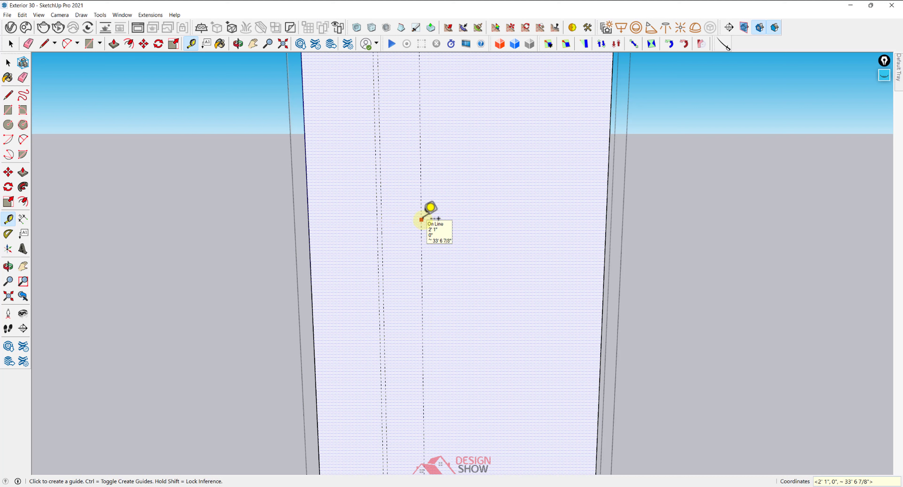
pyautogui.click(422, 220)
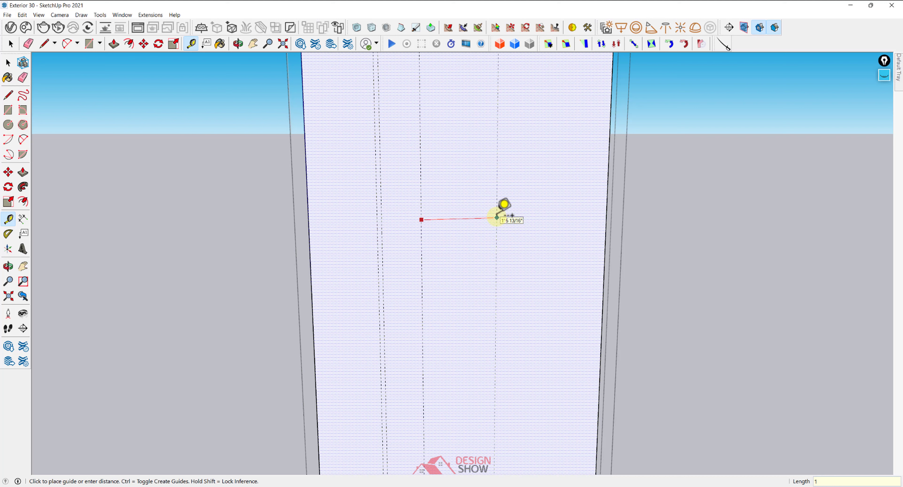
pyautogui.press('Return')
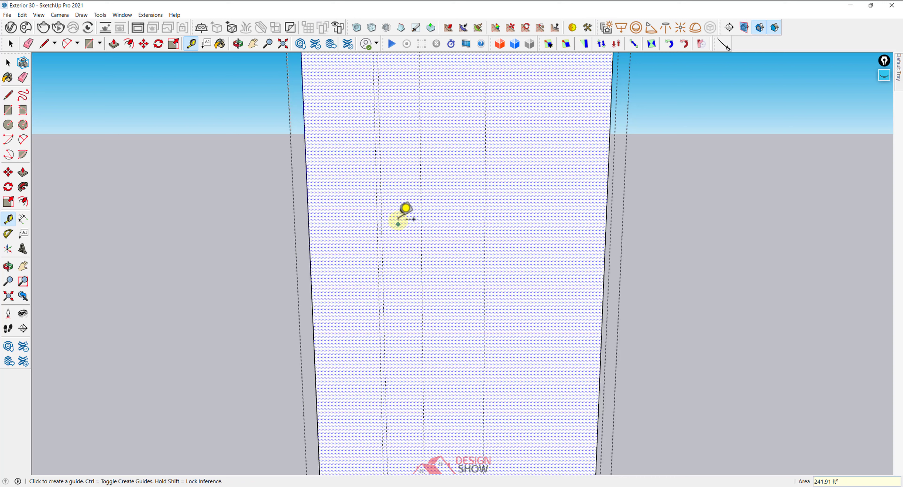
# Measure the distance from the rightmost vertical guide to the right edge of the tall white face
pyautogui.click(485, 223)
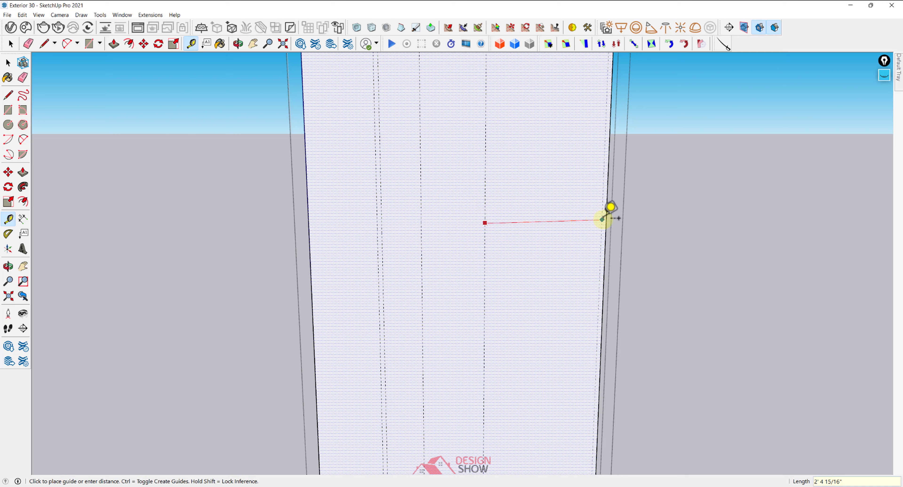
pyautogui.click(607, 219)
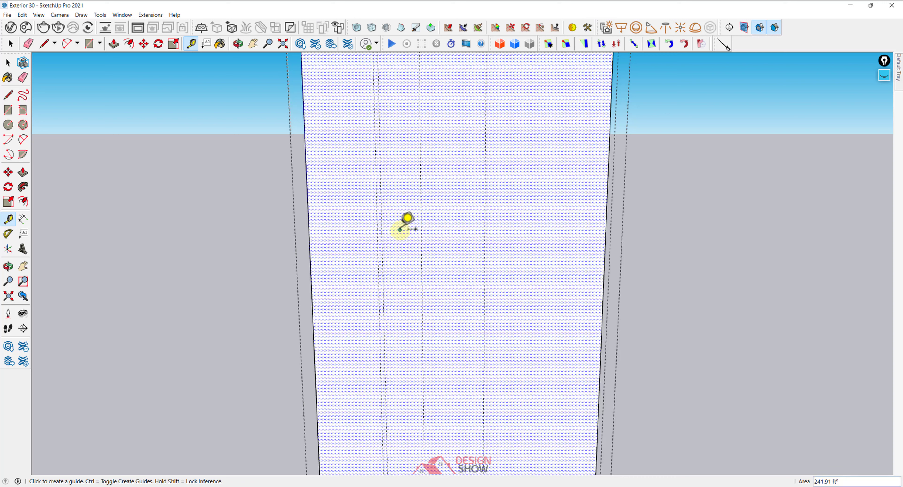
pyautogui.press('space')
# Copy the tall face's left vertical edge onto the two closely spaced guides, starting from its upper corner
pyautogui.scroll(-5, 400, 235)
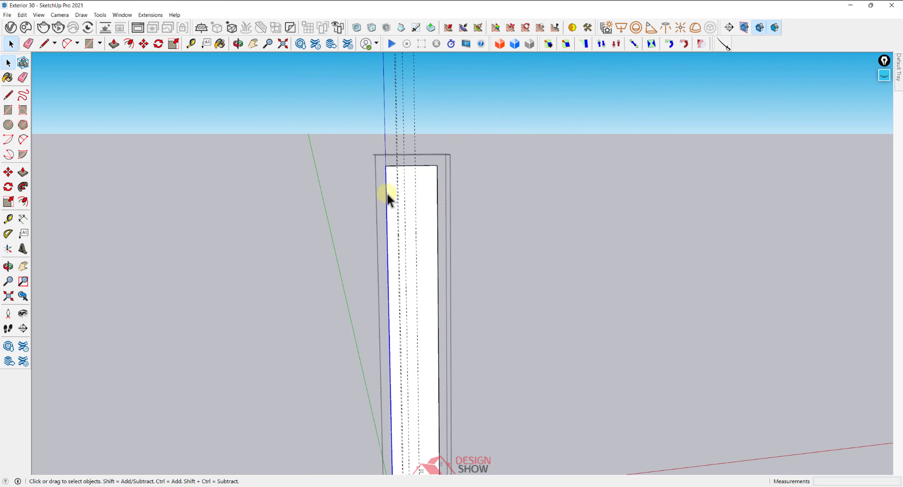
pyautogui.scroll(5, 390, 182)
pyautogui.scroll(3, 391, 159)
pyautogui.moveTo(393, 165); pyautogui.dragTo(397, 191, button='middle')
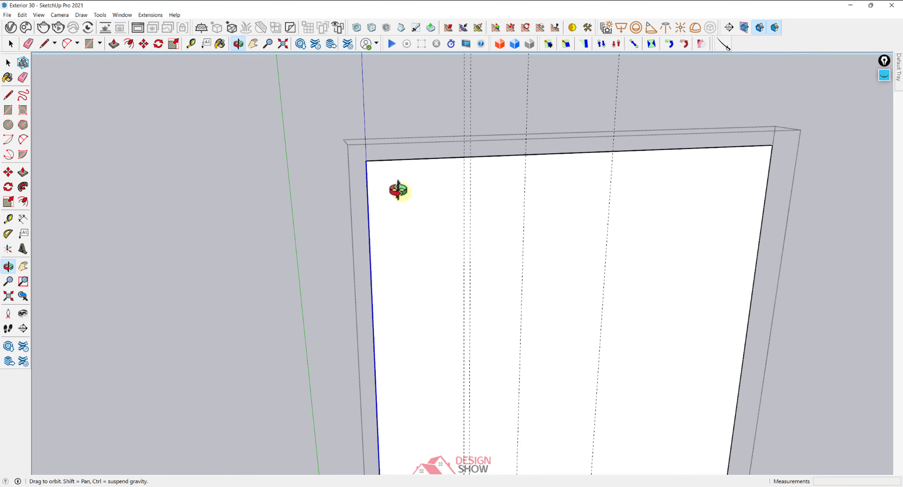
pyautogui.press('m')
pyautogui.click(367, 161)
pyautogui.press('ctrl')
pyautogui.scroll(3, 403, 159)
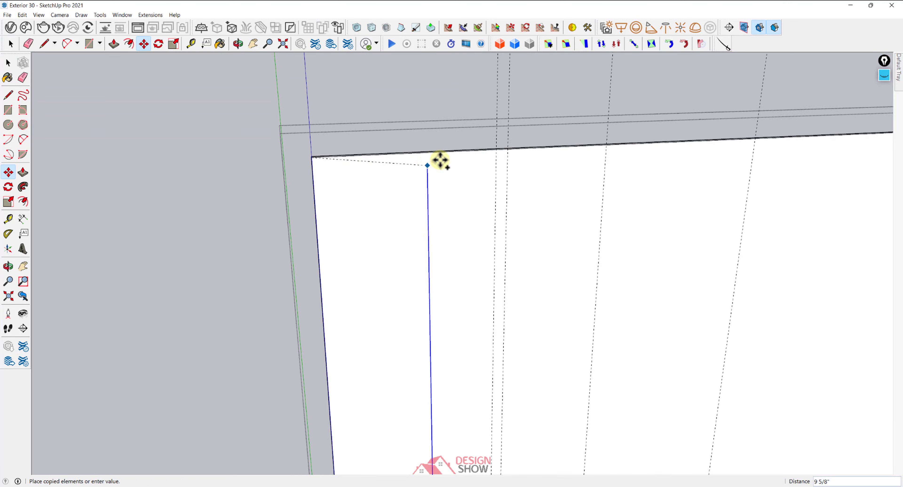
pyautogui.click(497, 149)
pyautogui.click(498, 149)
pyautogui.press('ctrl')
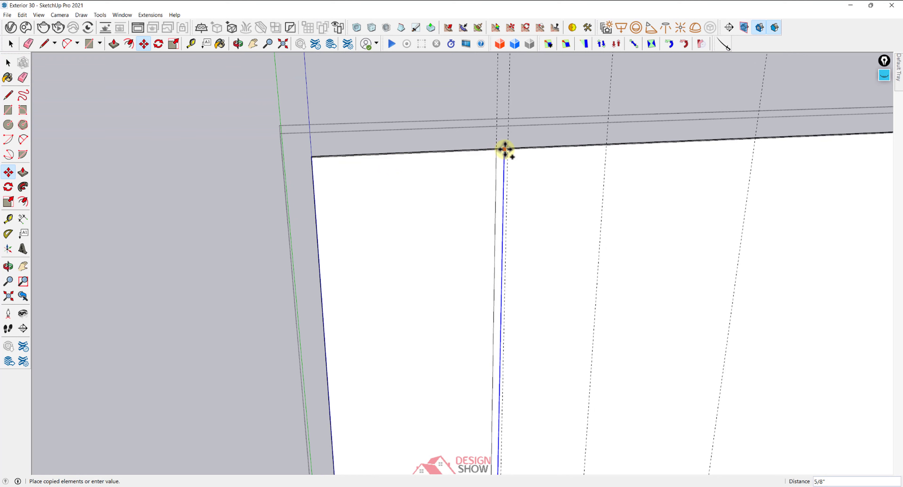
pyautogui.click(510, 149)
pyautogui.click(510, 149)
# Copy the vertical edge onto the third and fourth guides along the face's upper edge
pyautogui.press('ctrl')
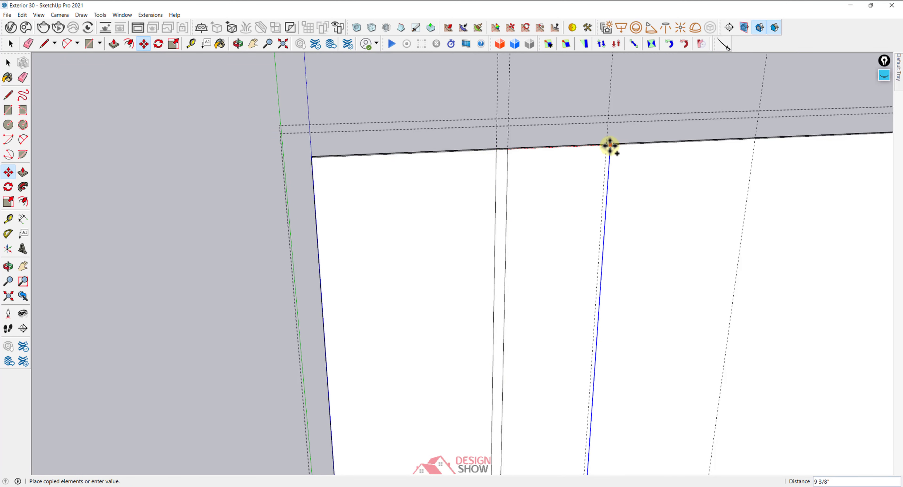
pyautogui.click(607, 145)
pyautogui.click(609, 145)
pyautogui.press('ctrl')
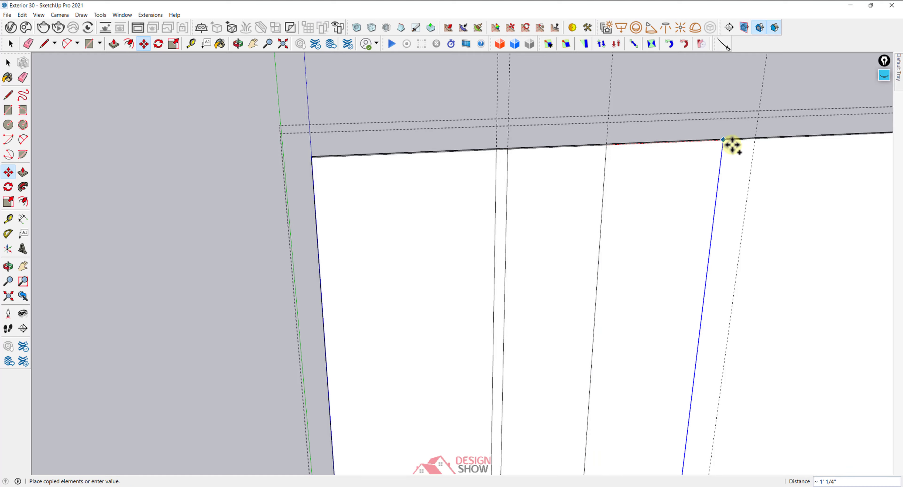
pyautogui.scroll(-2, 750, 147)
pyautogui.scroll(-3, 747, 151)
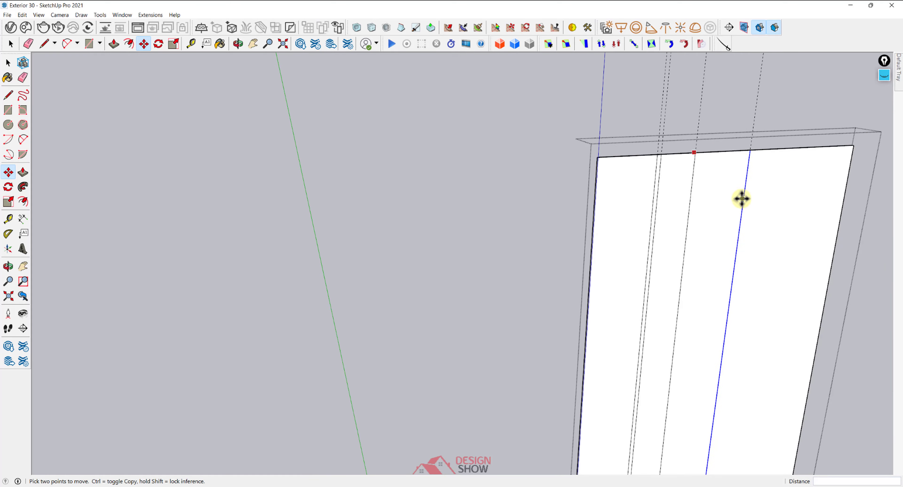
# Check that the new lines divide the face into separate strips, and delete the vertical guide lines
pyautogui.moveTo(742, 200); pyautogui.dragTo(570, 156, button='middle')
pyautogui.press('space')
pyautogui.click(574, 205)
pyautogui.scroll(-4, 541, 206)
pyautogui.click(542, 206)
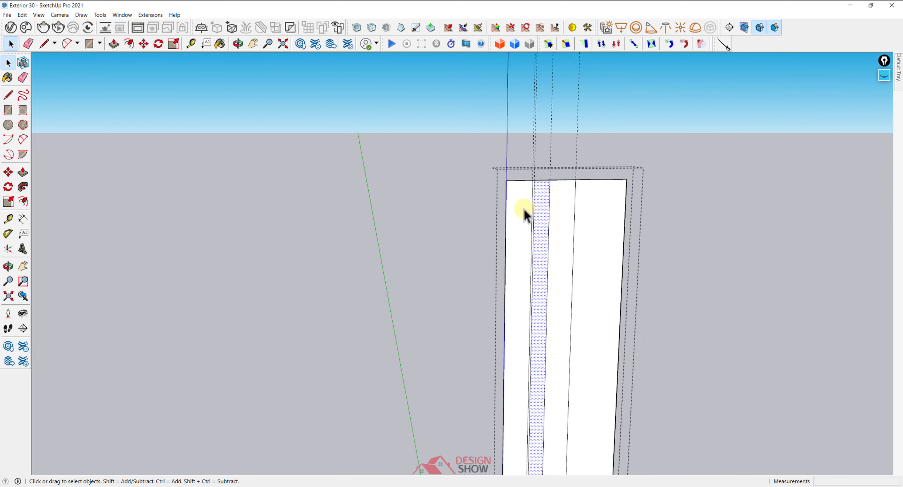
pyautogui.click(598, 207)
pyautogui.moveTo(599, 207); pyautogui.dragTo(549, 277, button='middle')
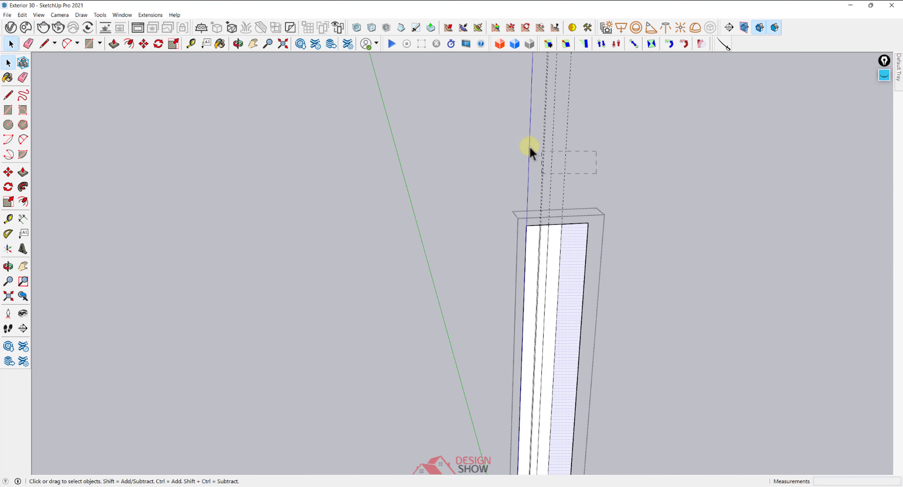
pyautogui.moveTo(530, 147); pyautogui.dragTo(527, 151)
pyautogui.moveTo(585, 218); pyautogui.dragTo(544, 193, button='middle')
pyautogui.press('Delete')
# Move the brown slatted gate 30' along the red axis into the building's ground-floor opening
pyautogui.scroll(-3, 545, 257)
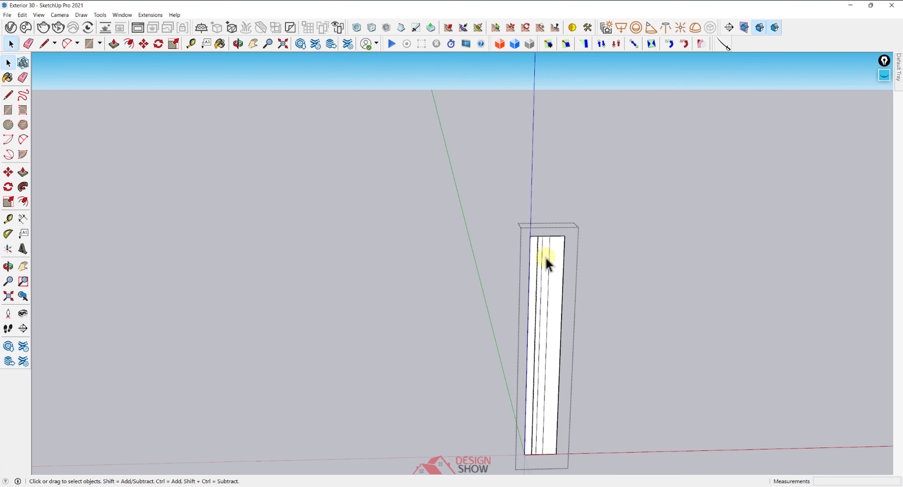
pyautogui.scroll(-5, 548, 264)
pyautogui.moveTo(550, 277); pyautogui.dragTo(530, 225, button='middle')
pyautogui.keyDown('shift'); pyautogui.moveTo(530, 224); pyautogui.dragTo(491, 140, button='middle'); pyautogui.keyUp('shift')
pyautogui.keyDown('shift'); pyautogui.moveTo(609, 318); pyautogui.dragTo(558, 326, button='middle'); pyautogui.keyUp('shift')
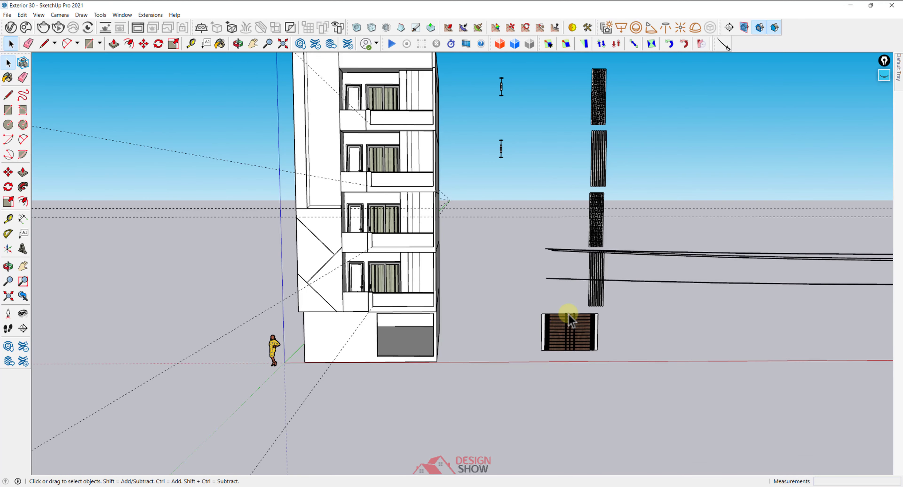
pyautogui.moveTo(568, 320); pyautogui.dragTo(528, 318)
pyautogui.press('m')
pyautogui.click(551, 300)
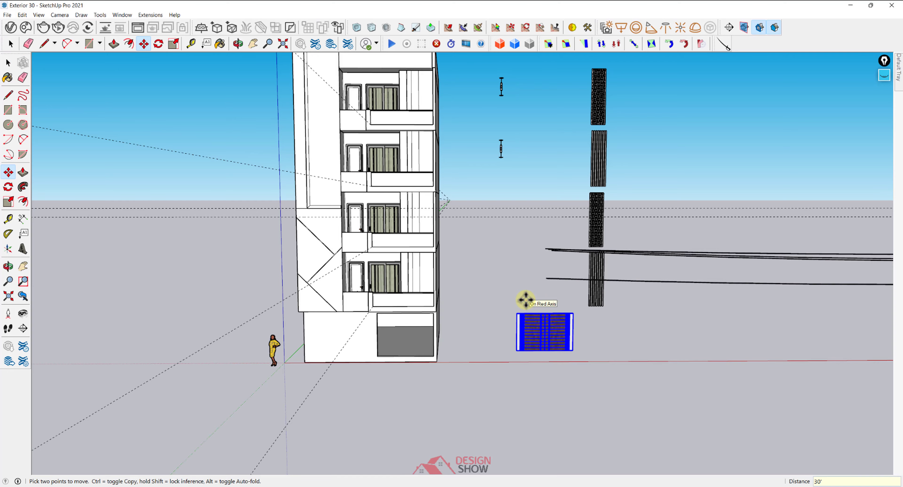
pyautogui.press('Return')
pyautogui.scroll(2, 500, 268)
pyautogui.keyDown('shift'); pyautogui.moveTo(500, 268); pyautogui.dragTo(510, 263, button='middle'); pyautogui.keyUp('shift')
pyautogui.press('space')
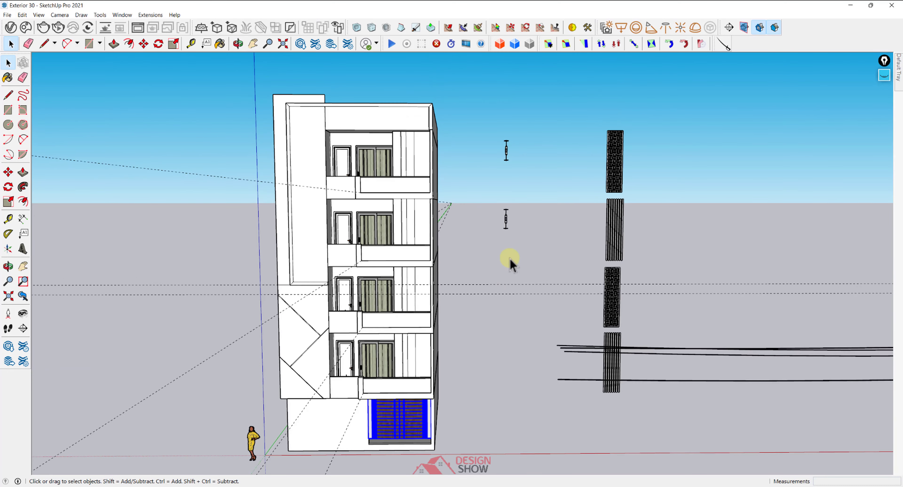
# Select the two wall lamps floating beside the building for moving
pyautogui.moveTo(518, 245); pyautogui.dragTo(464, 147)
pyautogui.scroll(2, 512, 147)
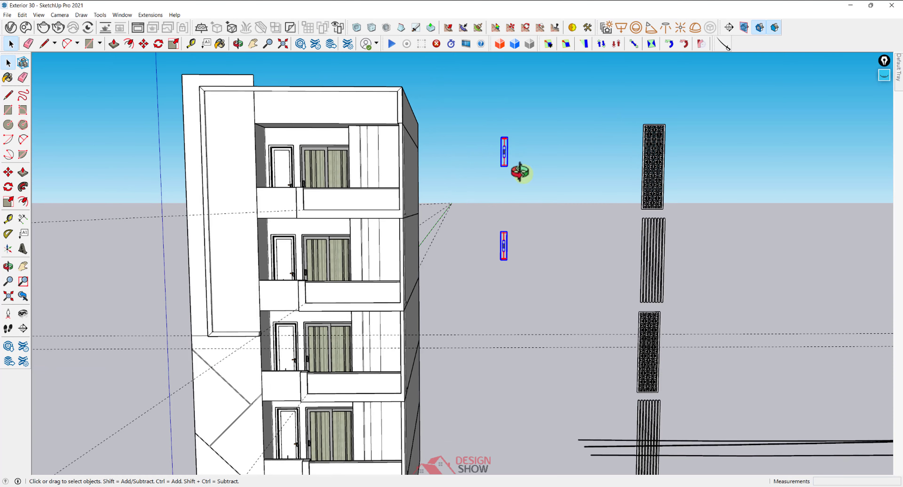
pyautogui.moveTo(520, 171); pyautogui.dragTo(530, 190, button='middle')
pyautogui.press('m')
pyautogui.click(506, 156)
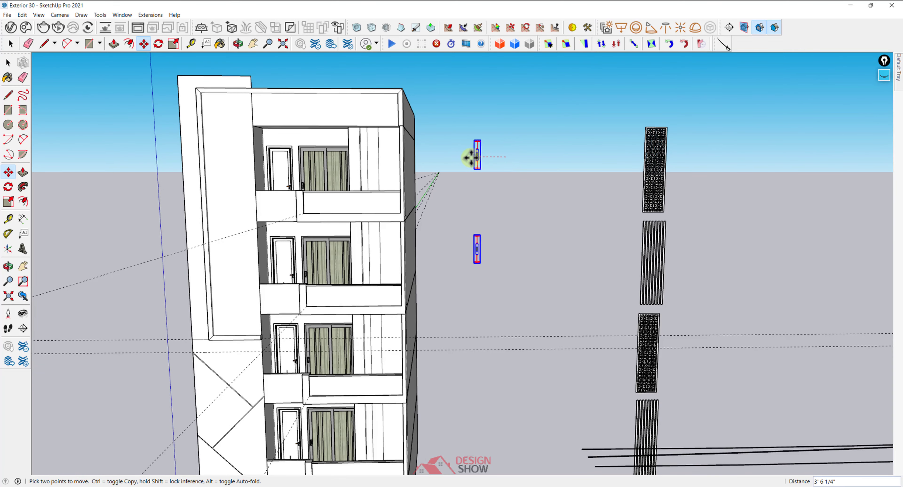
pyautogui.press('Return')
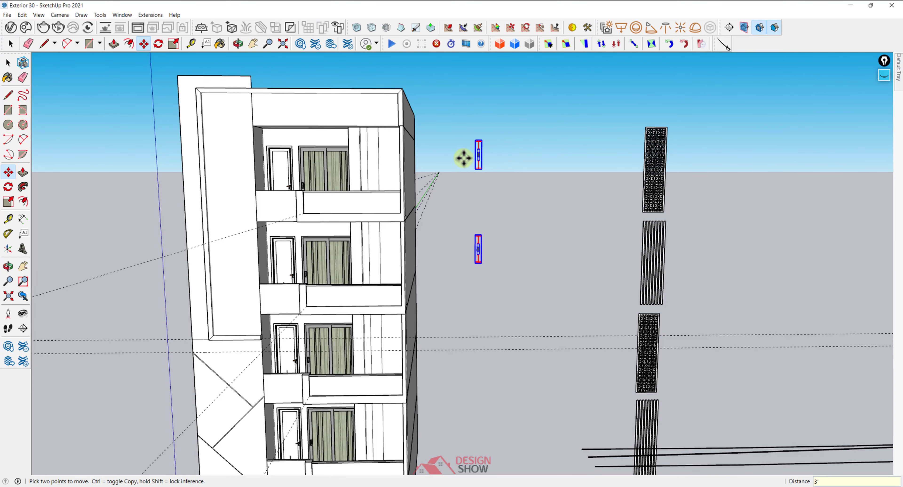
pyautogui.hotkey('ctrl', 'z')
# Move the two wall lamps 30' along the red axis onto the facade's tall recessed wall panel
pyautogui.click(505, 161)
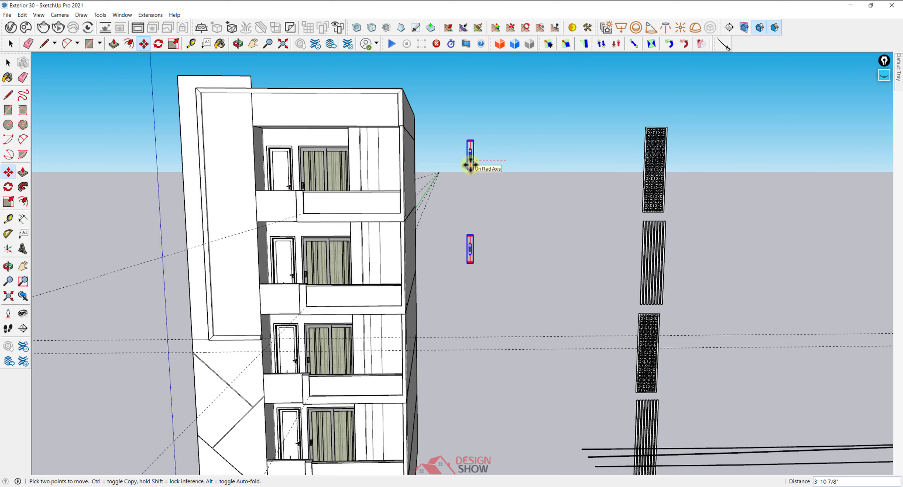
pyautogui.write("30'")
pyautogui.press('Return')
pyautogui.scroll(-2, 524, 175)
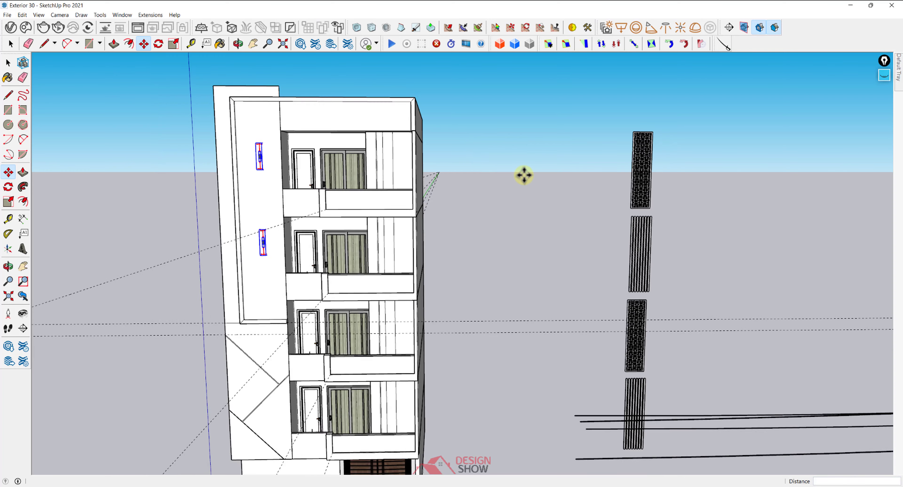
# Move the utility pole with its overhead wires 200' along the red axis so the pole stands in front of the building
pyautogui.press('space')
pyautogui.click(690, 436)
pyautogui.scroll(-4, 697, 430)
pyautogui.keyDown('shift'); pyautogui.moveTo(620, 370); pyautogui.dragTo(609, 324, button='middle'); pyautogui.keyUp('shift')
pyautogui.click(580, 315)
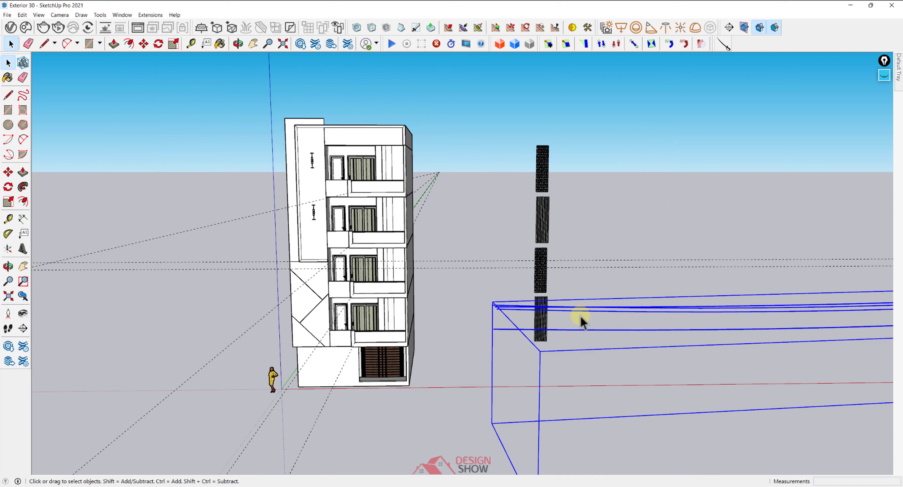
pyautogui.scroll(-2, 579, 315)
pyautogui.press('m')
pyautogui.click(615, 312)
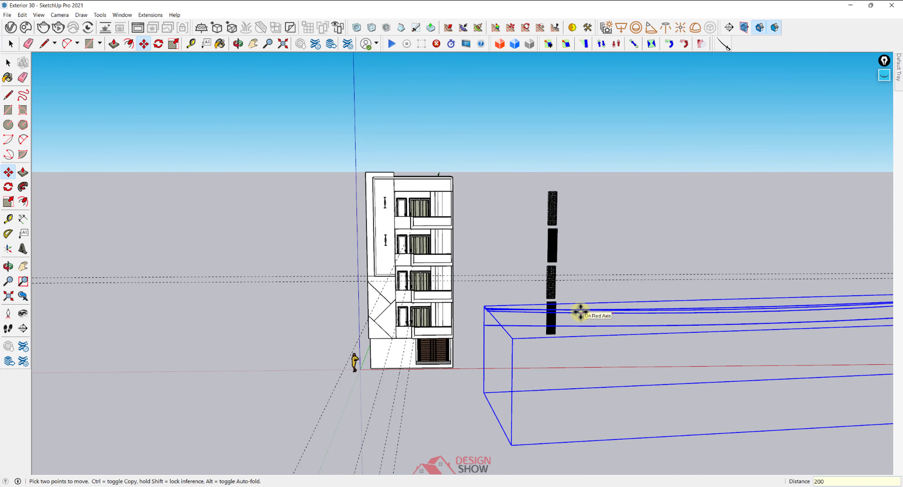
pyautogui.press('Return')
pyautogui.press('space')
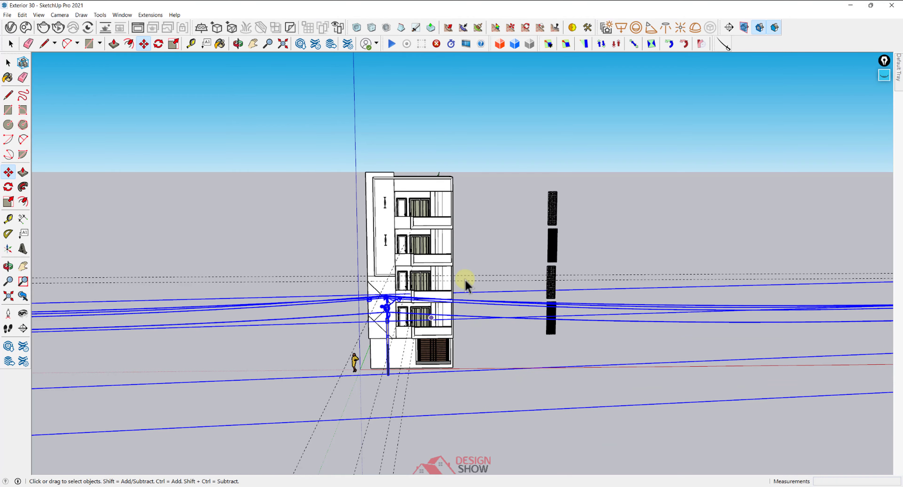
pyautogui.click(468, 282)
# Switch to the site photo 20221018_171957.jpg and examine the utility pole and overhead wires in front of the house
pyautogui.scroll(3, 385, 313)
pyautogui.scroll(1, 392, 324)
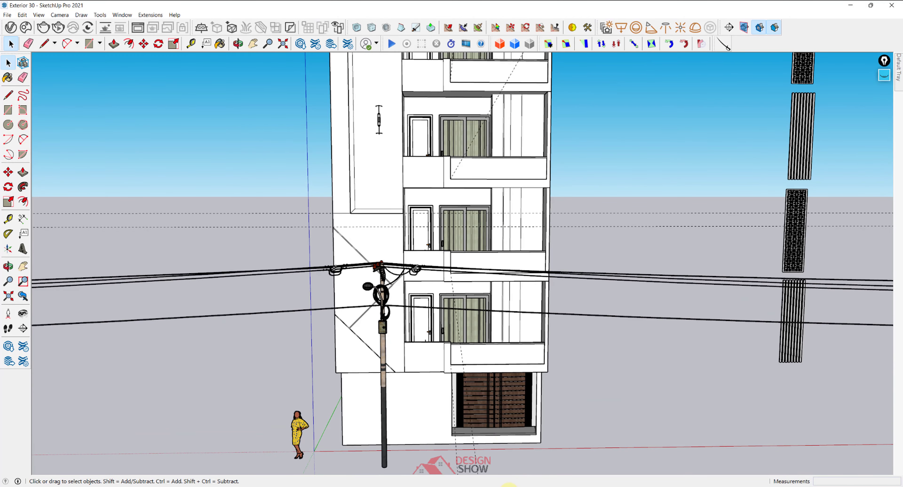
pyautogui.hotkey('alt', 'Tab')
pyautogui.scroll(-9, 449, 310)
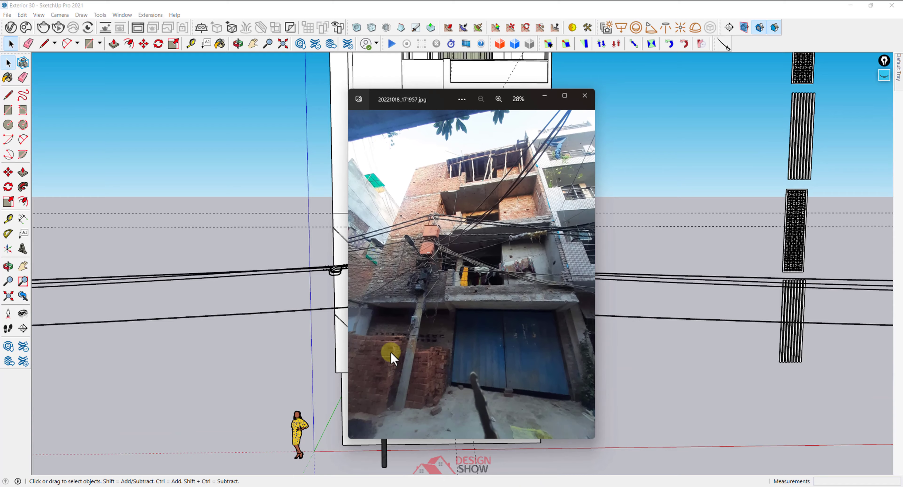
pyautogui.scroll(6, 393, 351)
pyautogui.scroll(-4, 445, 277)
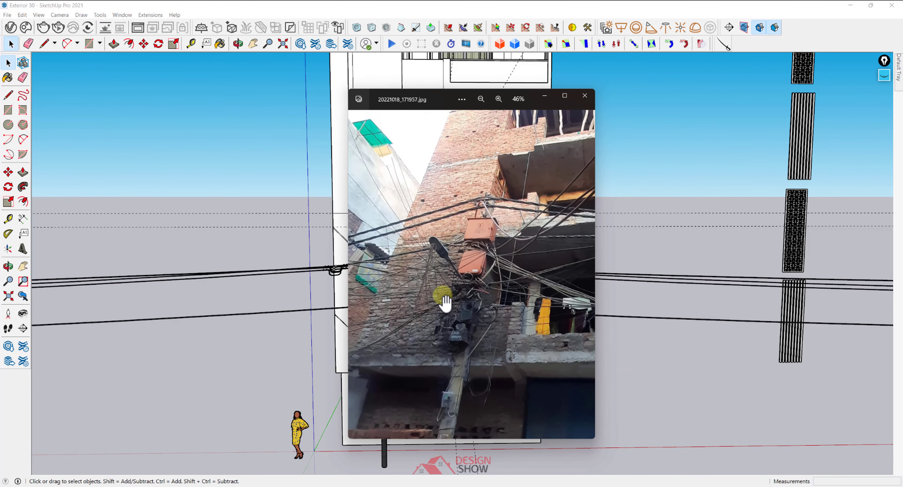
pyautogui.click(547, 98)
pyautogui.scroll(-3, 531, 238)
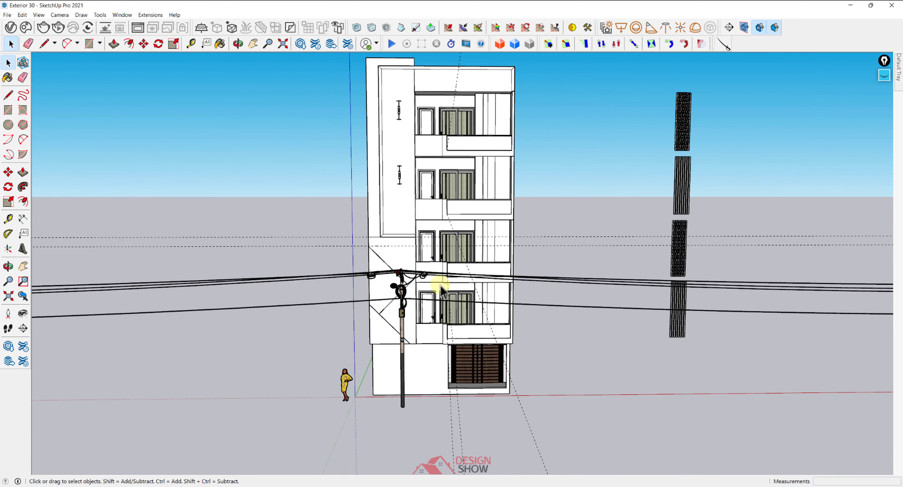
pyautogui.moveTo(536, 294)
pyautogui.mouseDown(button='middle')
pyautogui.moveTo(476, 273)
pyautogui.moveTo(344, 268)
pyautogui.moveTo(526, 279)
pyautogui.mouseUp(button='middle')
pyautogui.scroll(5, 658, 300)
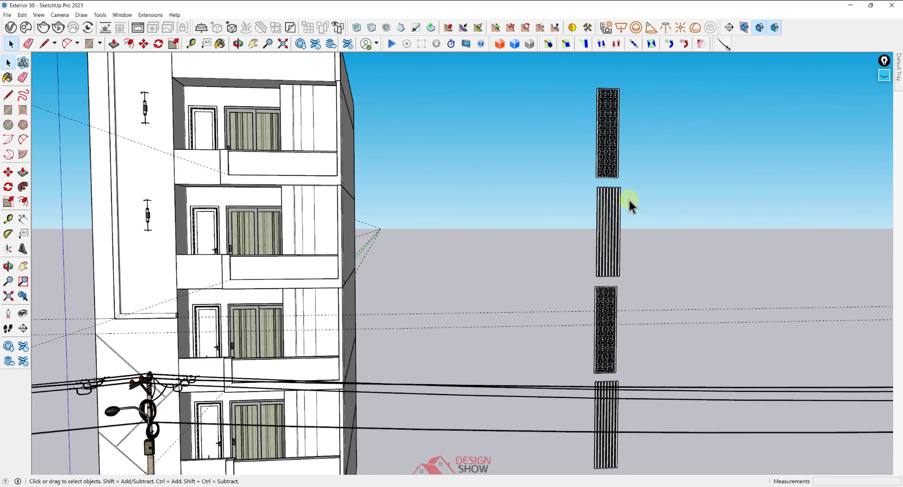
pyautogui.scroll(-5, 590, 261)
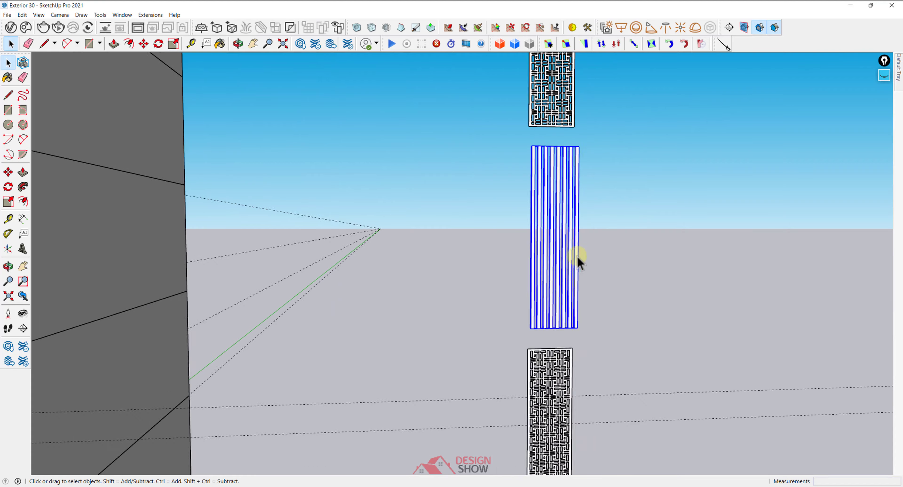
pyautogui.click(464, 282)
pyautogui.moveTo(463, 282); pyautogui.dragTo(460, 403, button='middle')
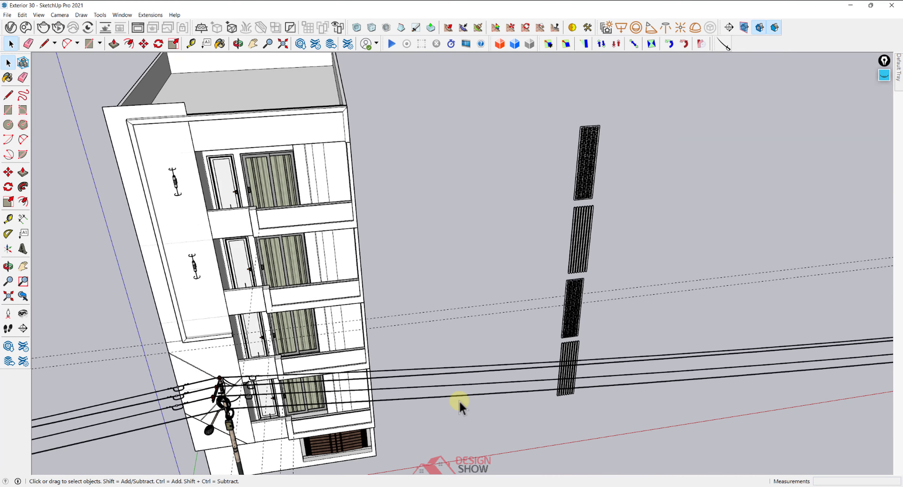
# Draw a rectangle of about 2 1/16" by 2 5/16" on the balcony parapet recess's lower ledge, near its right end, and extrude it into a short block
pyautogui.scroll(10, 357, 291)
pyautogui.scroll(5, 381, 291)
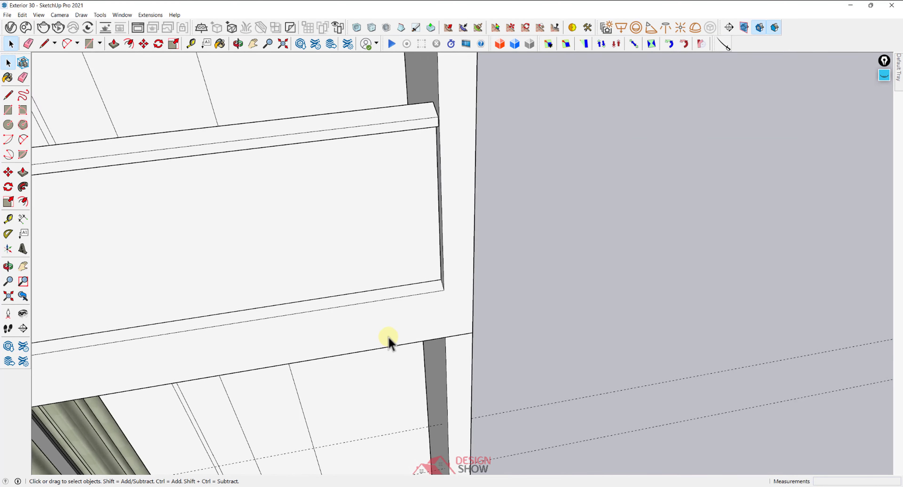
pyautogui.press('r')
pyautogui.click(385, 285)
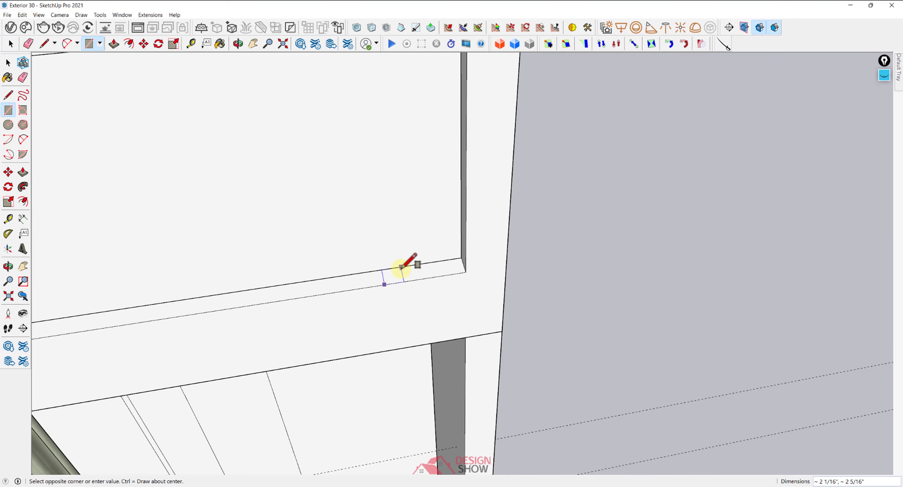
pyautogui.press('p')
pyautogui.moveTo(393, 276)
pyautogui.mouseDown()
pyautogui.moveTo(397, 256)
pyautogui.moveTo(389, 268)
pyautogui.mouseUp()
pyautogui.press('space')
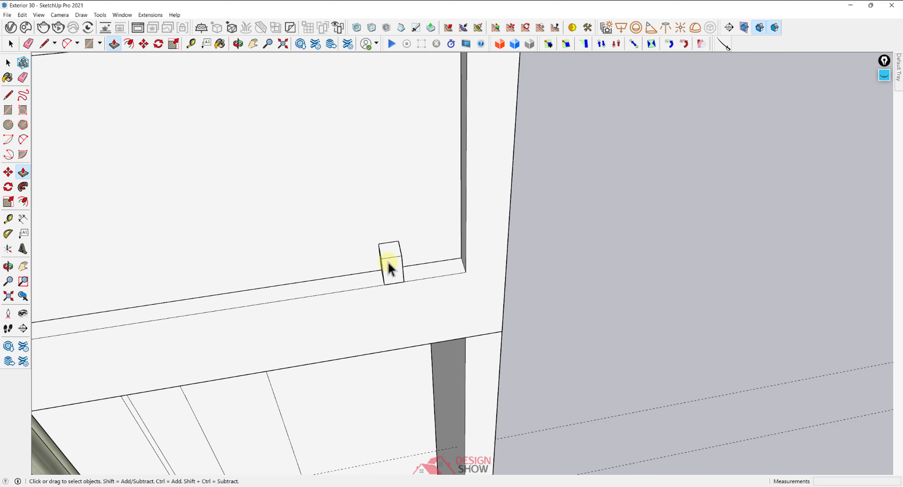
# Turn the short block on the balcony parapet ledge into a component
pyautogui.tripleClick(388, 275)
pyautogui.moveTo(386, 275); pyautogui.dragTo(440, 292, button='middle')
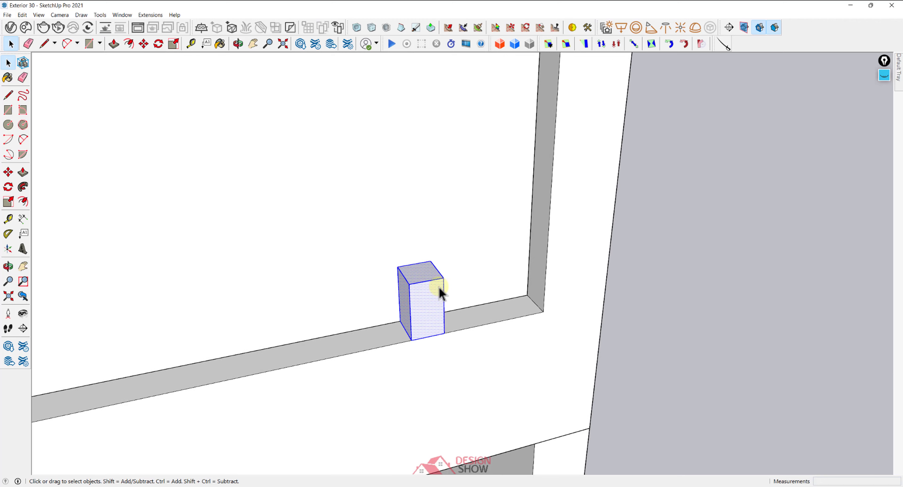
pyautogui.rightClick(434, 292)
pyautogui.click(472, 119)
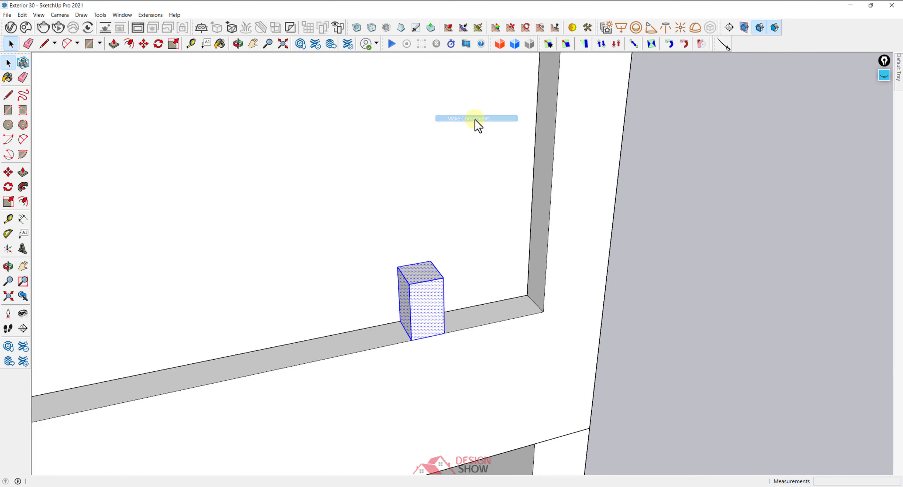
pyautogui.click(158, 328)
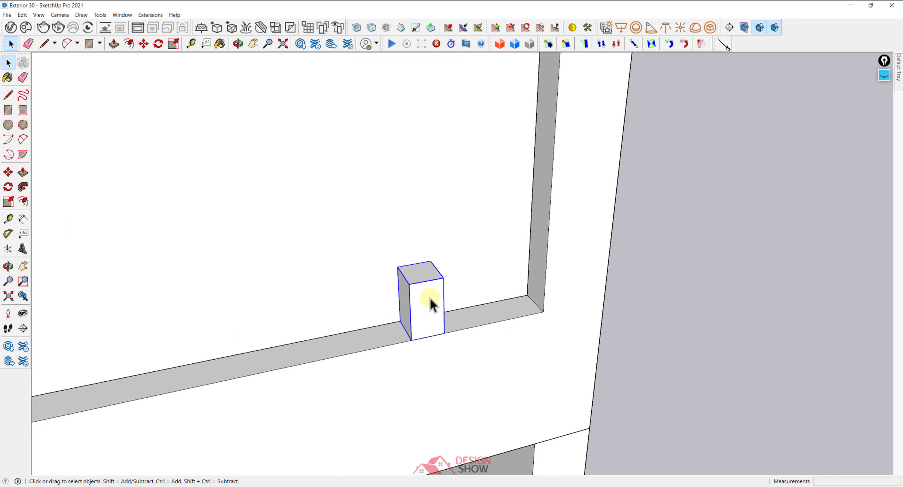
# Copy the block component about 5 5/8" along the parapet ledge, away from the end wall, and group the two blocks
pyautogui.scroll(-3, 433, 305)
pyautogui.rightClick(423, 310)
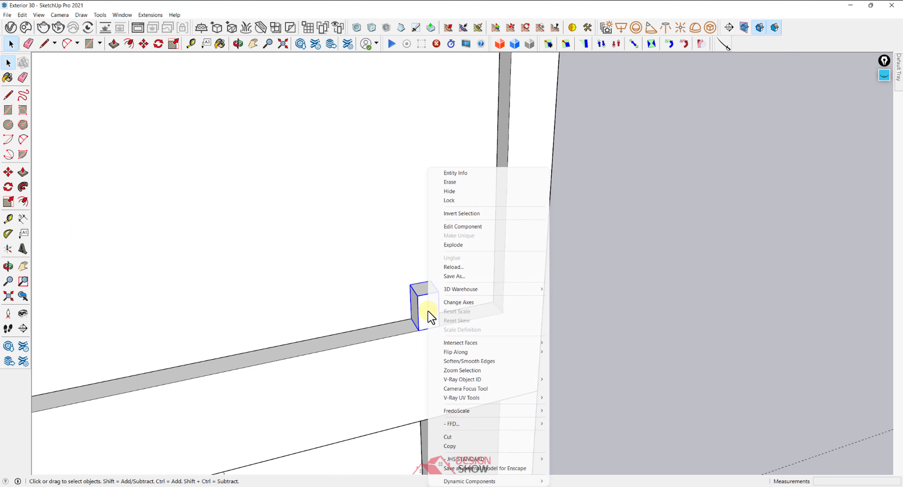
pyautogui.press('Escape')
pyautogui.press('m')
pyautogui.press('ctrl')
pyautogui.click(440, 327)
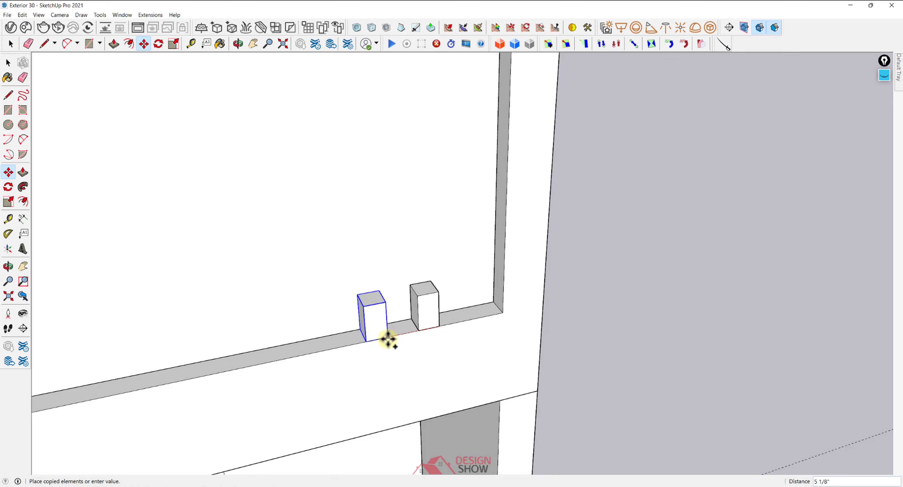
pyautogui.click(382, 338)
pyautogui.press('space')
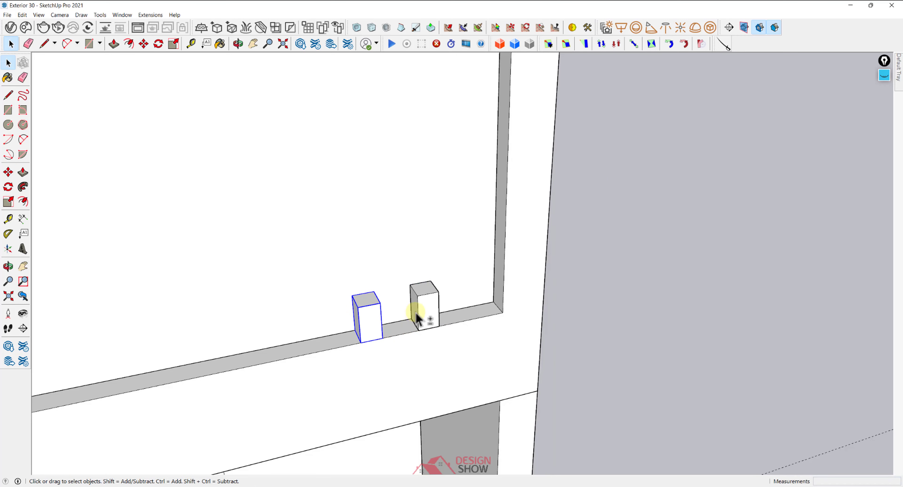
pyautogui.rightClick(426, 315)
pyautogui.click(459, 137)
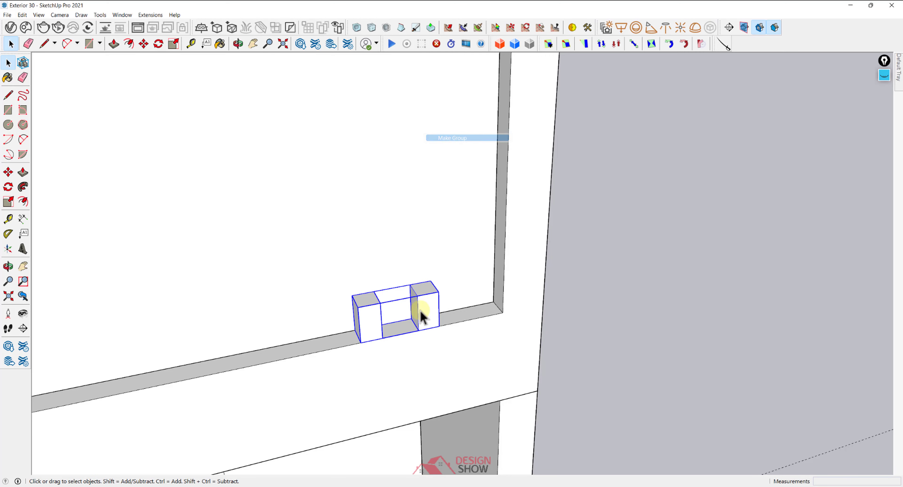
# Inside the group, copy the second block onward at 5 5/8" spacing and repeat the copy to form a row of seven blocks
pyautogui.doubleClick(420, 321)
pyautogui.click(383, 325)
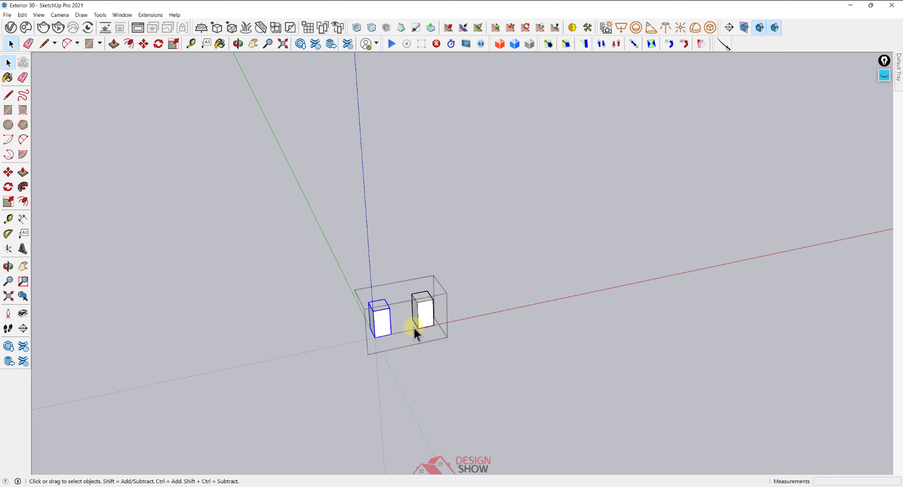
pyautogui.press('m')
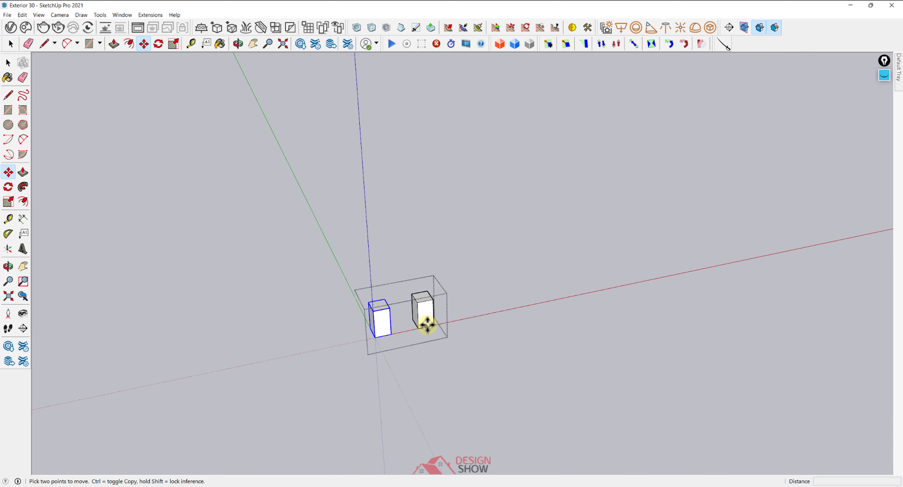
pyautogui.click(420, 325)
pyautogui.press('ctrl')
pyautogui.click(373, 336)
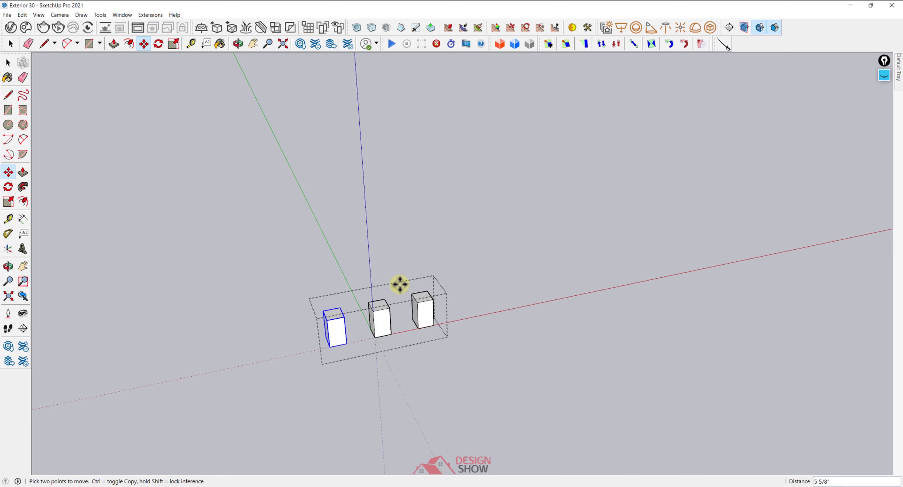
pyautogui.press('Return')
pyautogui.press('space')
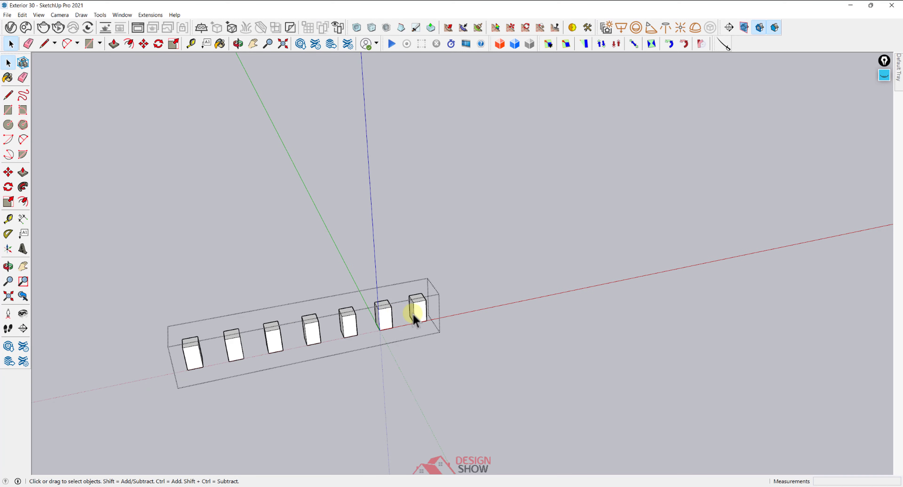
# Edit the end block component and extrude its top face upward to the underside of the upper balcony, forming full-height vertical bars
pyautogui.click(413, 312)
pyautogui.scroll(2, 413, 314)
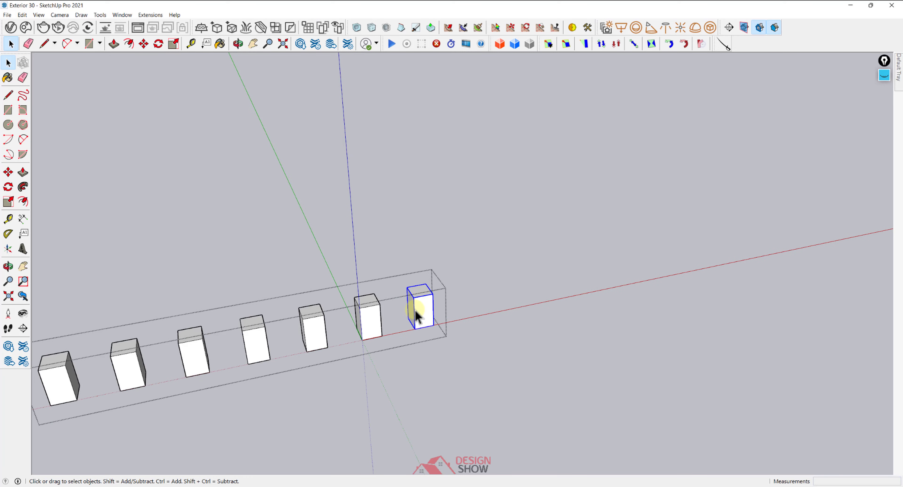
pyautogui.doubleClick(417, 316)
pyautogui.press('p')
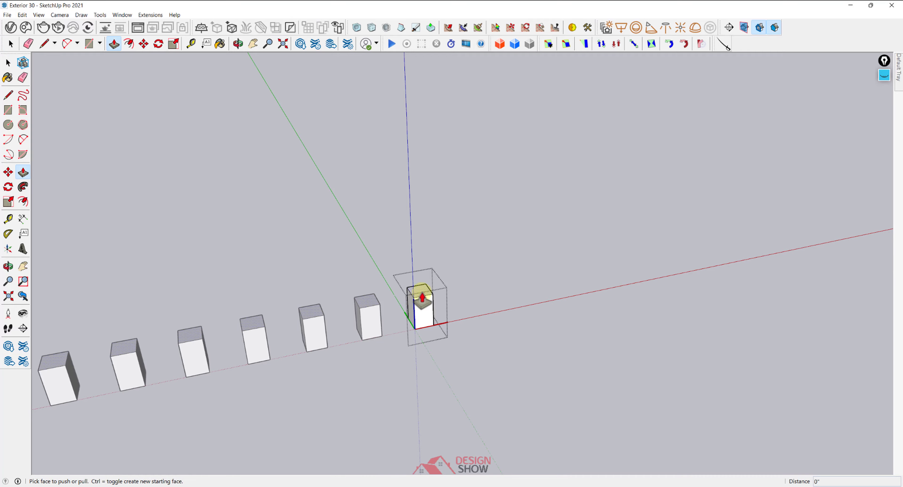
pyautogui.click(420, 293)
pyautogui.scroll(-5, 429, 210)
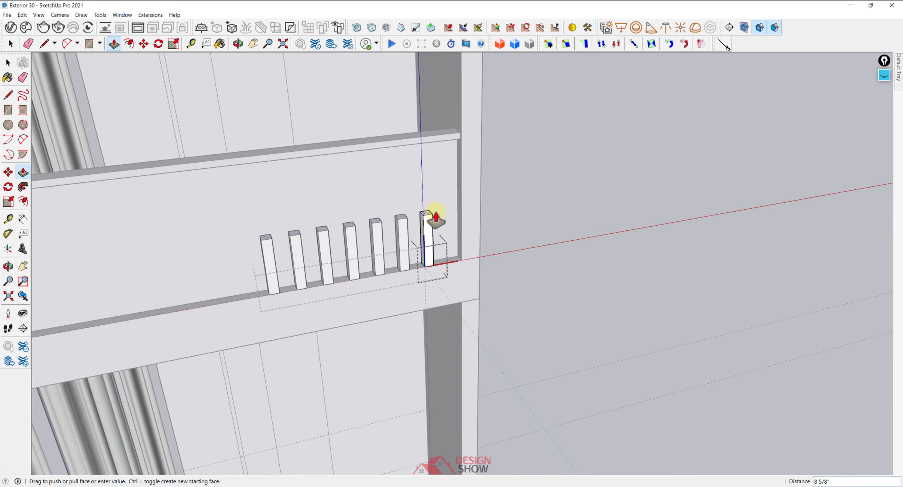
pyautogui.moveTo(430, 210); pyautogui.dragTo(459, 323, button='middle')
pyautogui.scroll(2, 429, 241)
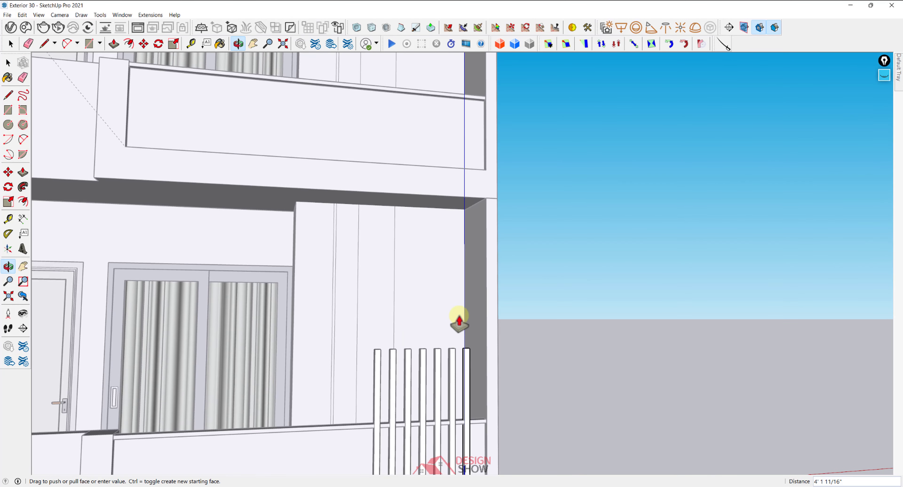
pyautogui.click(488, 201)
pyautogui.moveTo(469, 238); pyautogui.dragTo(478, 392, button='middle')
pyautogui.press('space')
pyautogui.scroll(-3, 471, 382)
pyautogui.scroll(2, 467, 414)
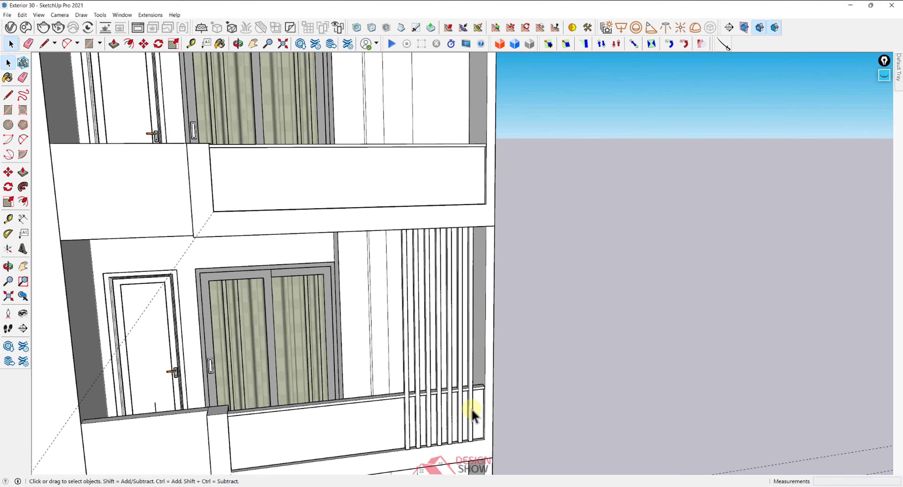
pyautogui.scroll(-1, 467, 398)
pyautogui.scroll(2, 468, 397)
pyautogui.click(470, 396)
pyautogui.scroll(-3, 470, 396)
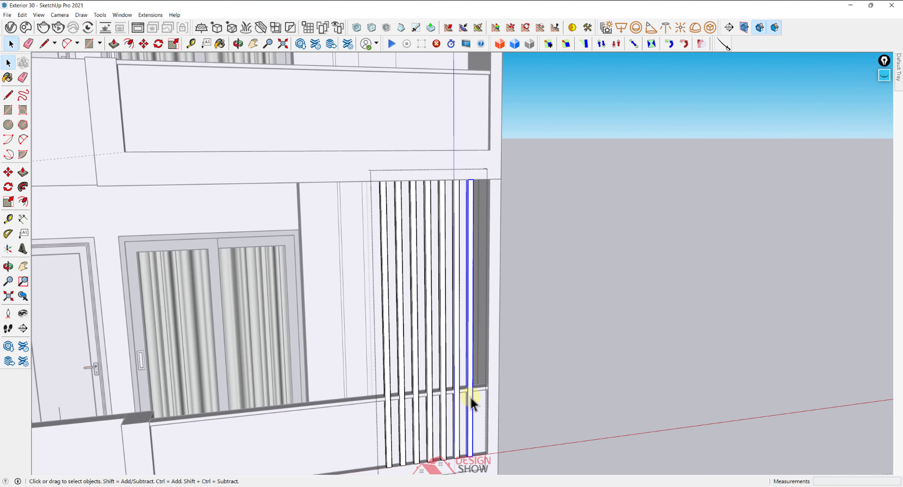
pyautogui.scroll(-5, 469, 394)
pyautogui.moveTo(461, 364); pyautogui.dragTo(409, 221, button='middle')
pyautogui.click(461, 265)
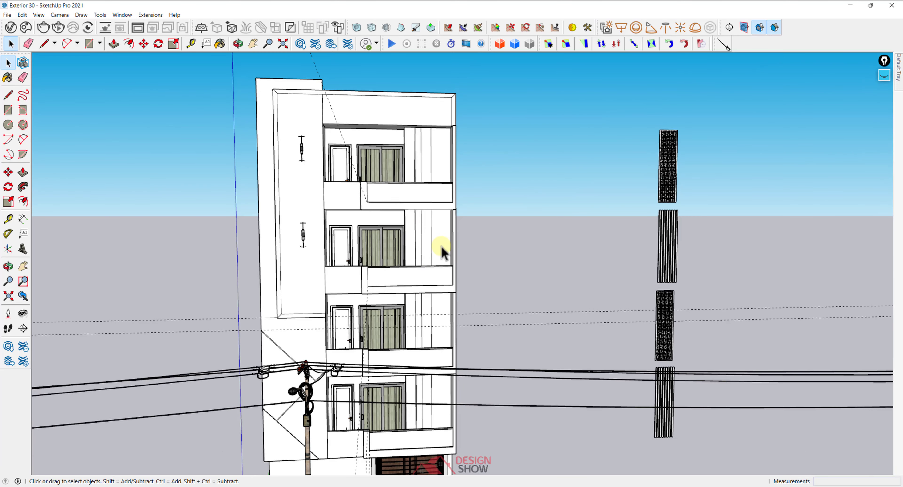
pyautogui.doubleClick(366, 212)
pyautogui.click(365, 212)
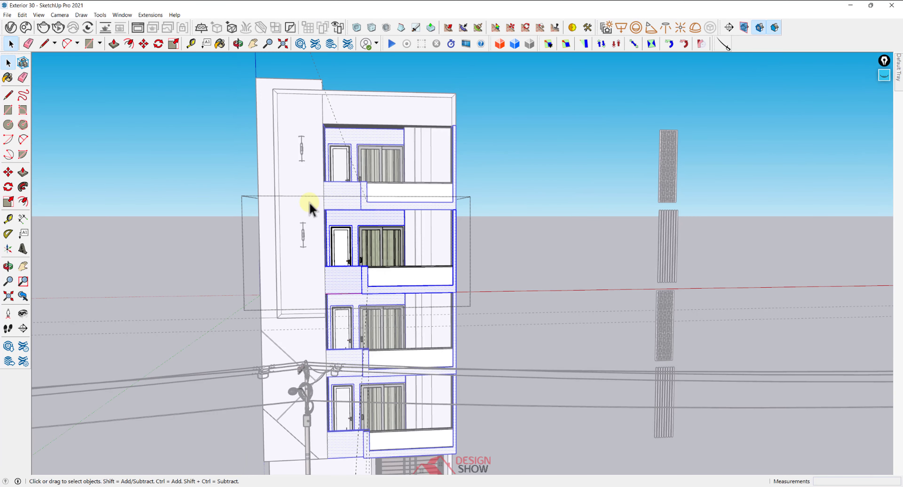
pyautogui.click(21, 15)
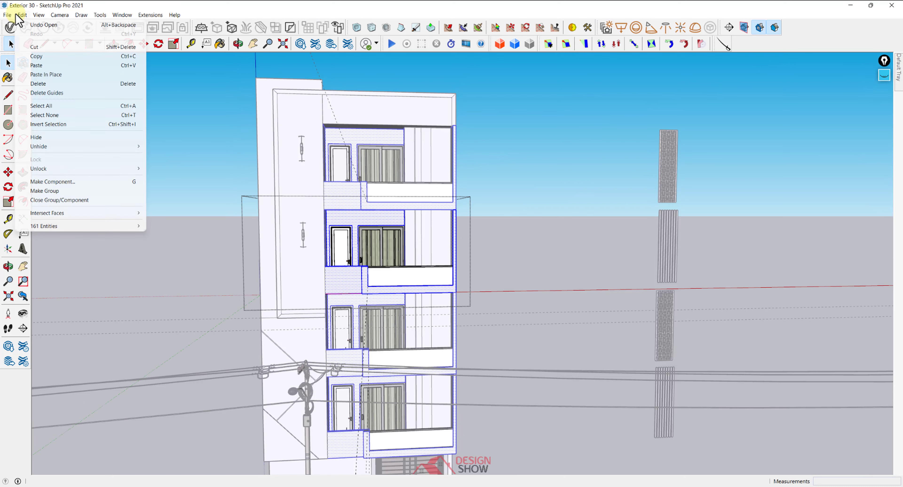
pyautogui.click(47, 74)
pyautogui.moveTo(456, 222); pyautogui.dragTo(447, 252, button='middle')
pyautogui.press('Delete')
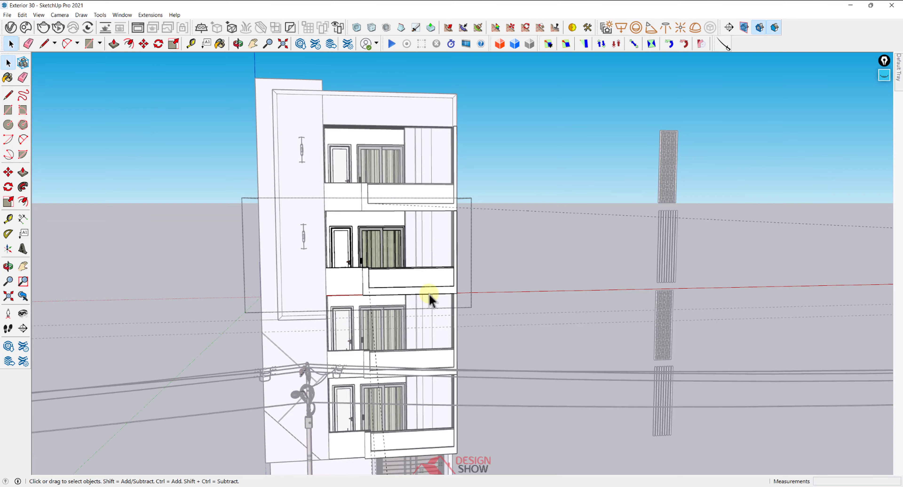
pyautogui.press('Escape')
# Select all four stacked screen panels standing beside the building, both the vertical-bar ones and the patterned ones
pyautogui.moveTo(662, 314); pyautogui.dragTo(687, 273, button='middle')
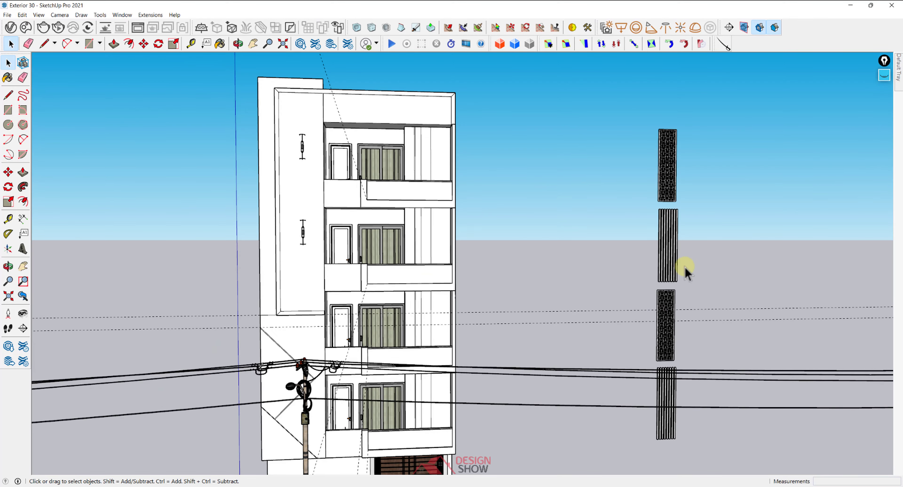
pyautogui.moveTo(702, 262); pyautogui.dragTo(624, 236)
pyautogui.click(652, 403)
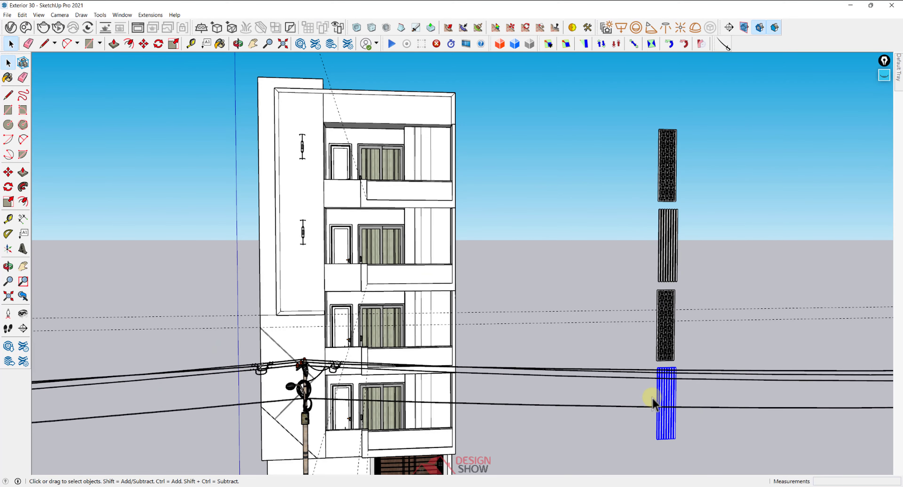
pyautogui.keyDown('shift'); pyautogui.click(669, 349); pyautogui.keyUp('shift')
pyautogui.keyDown('shift'); pyautogui.click(674, 261); pyautogui.keyUp('shift')
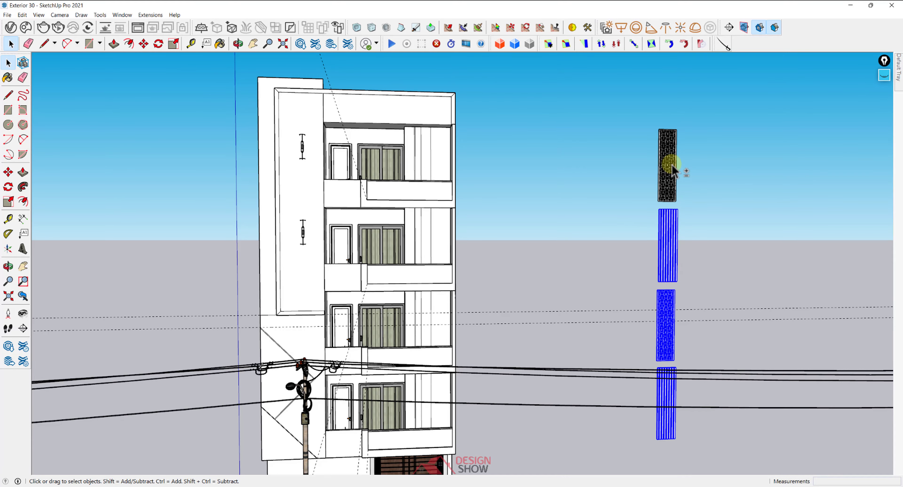
pyautogui.keyDown('shift'); pyautogui.click(672, 166); pyautogui.keyUp('shift')
pyautogui.moveTo(672, 165); pyautogui.dragTo(673, 184, button='middle')
pyautogui.scroll(8, 673, 179)
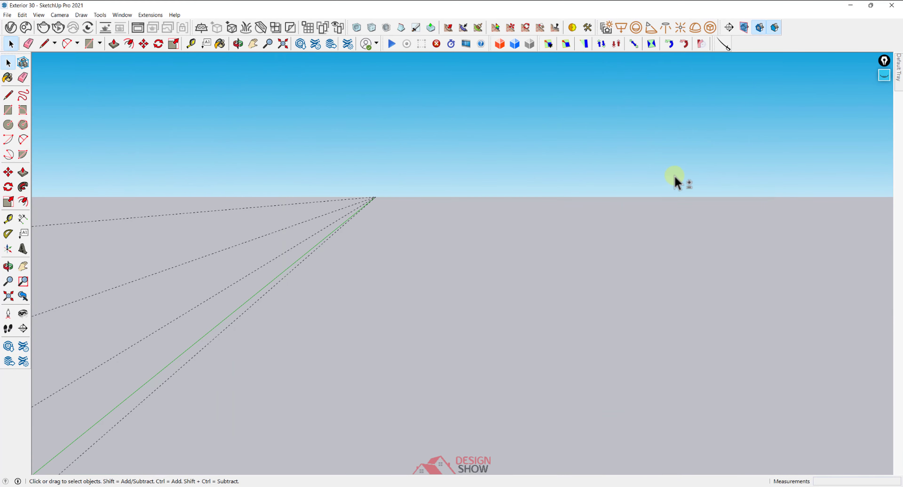
pyautogui.scroll(-8, 618, 255)
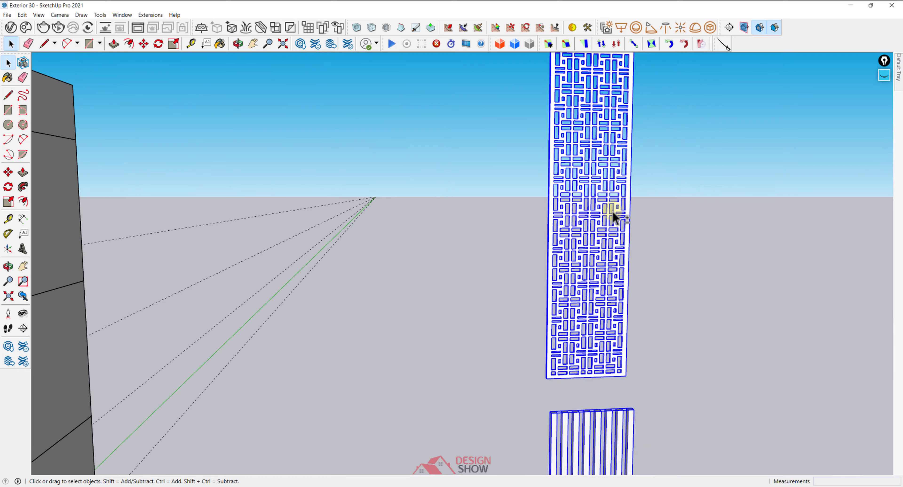
# Search 3D Warehouse for "CNC", browse the model results for patterned screen panels, and close the library
pyautogui.click(130, 17)
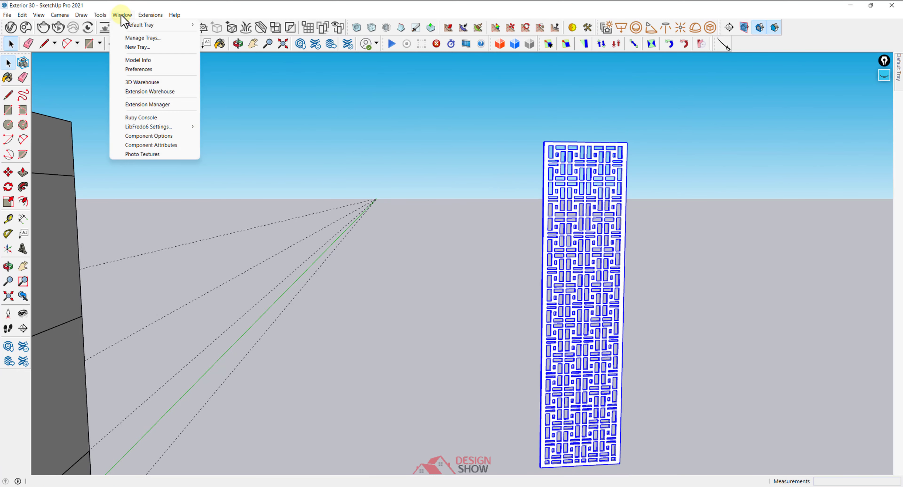
pyautogui.click(135, 84)
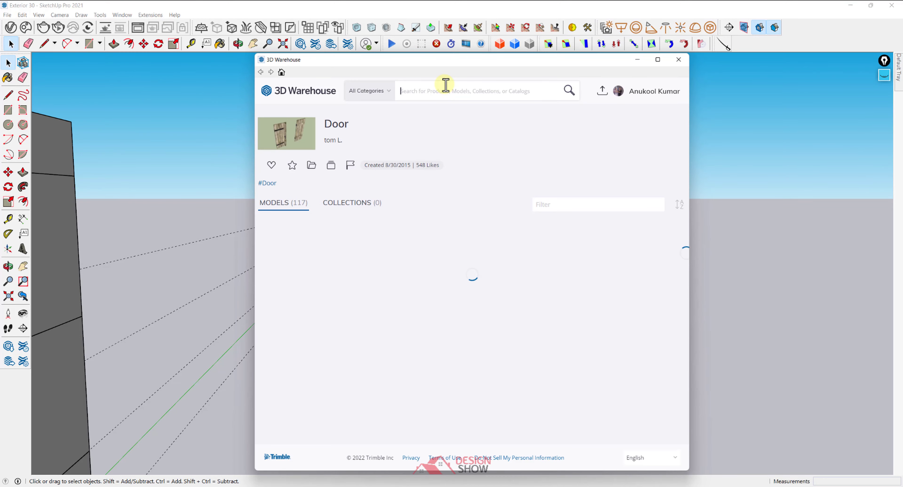
pyautogui.click(445, 85)
pyautogui.write('CNC')
pyautogui.press('Return')
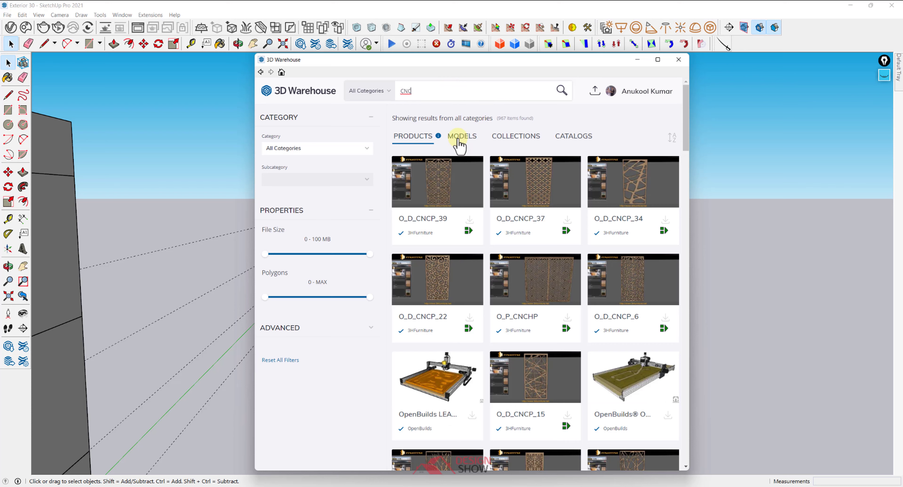
pyautogui.click(459, 139)
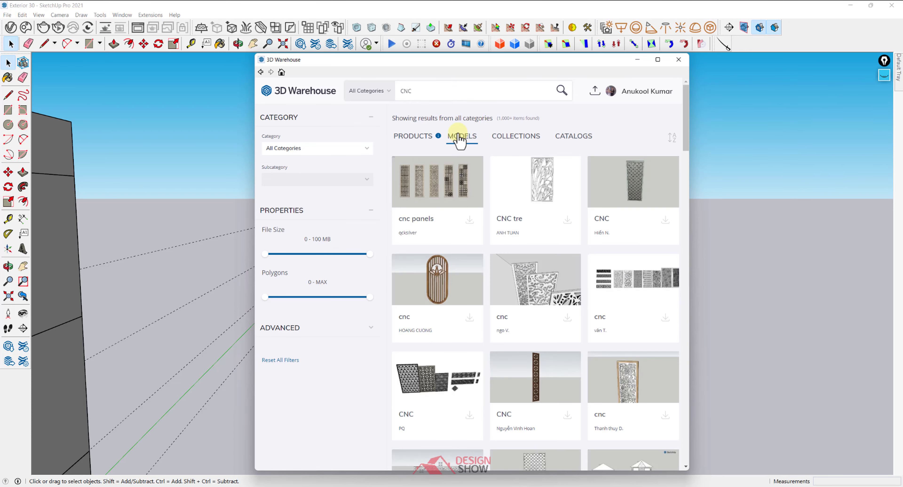
pyautogui.scroll(-5, 571, 297)
pyautogui.scroll(-5, 571, 298)
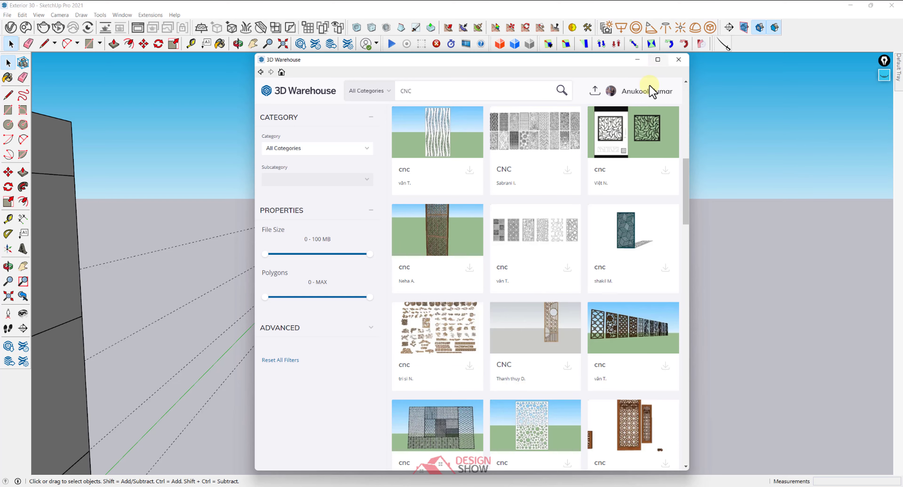
pyautogui.scroll(-5, 608, 258)
pyautogui.scroll(-5, 434, 312)
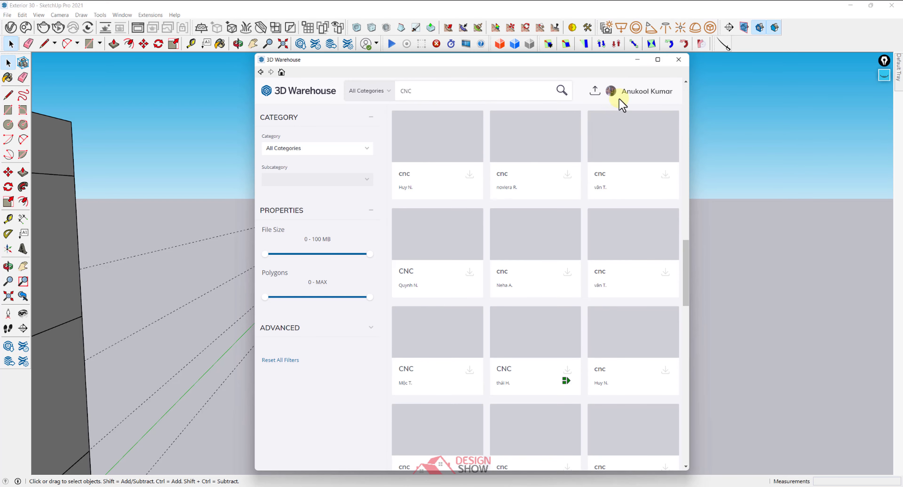
pyautogui.click(678, 60)
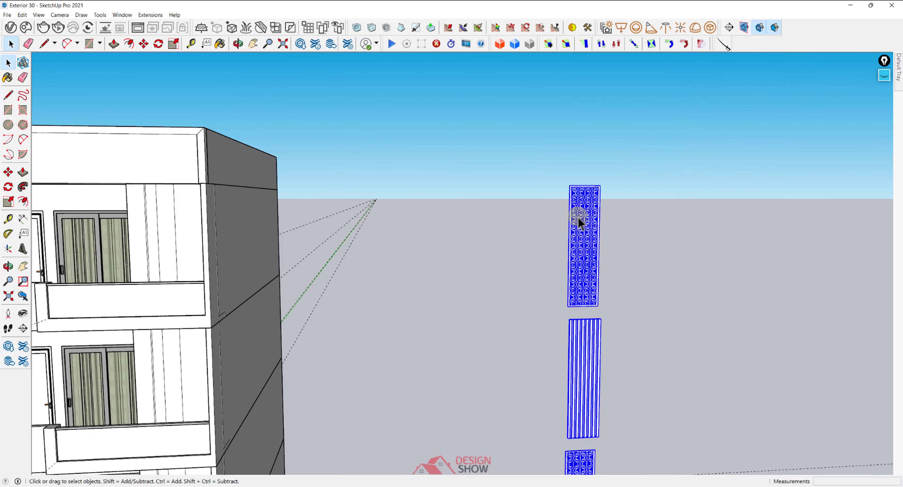
# Move the four selected screen panels 30' sideways onto the ends of the building's balconies and deselect them
pyautogui.scroll(-2, 578, 217)
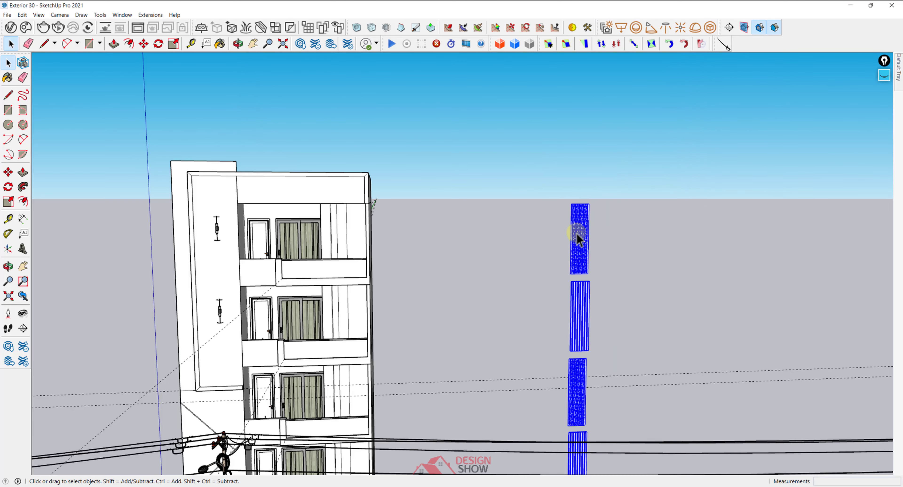
pyautogui.press('m')
pyautogui.click(580, 179)
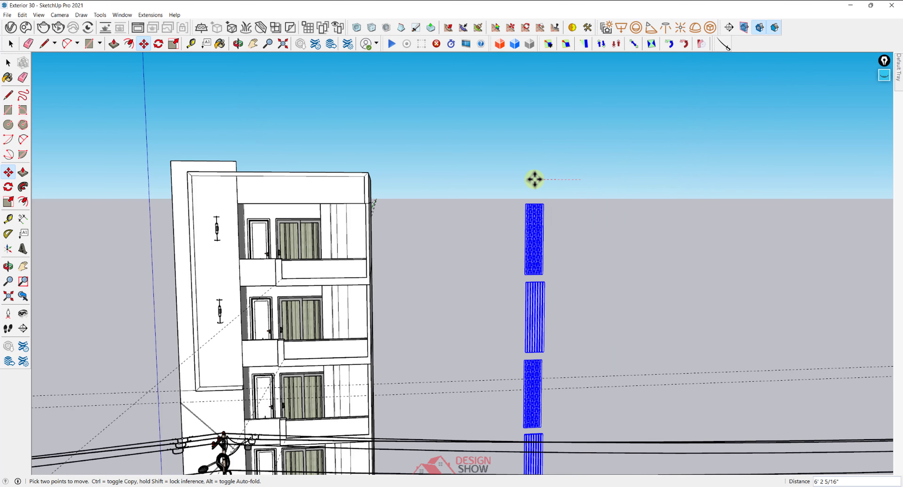
pyautogui.write('30')
pyautogui.press('Return')
pyautogui.press('space')
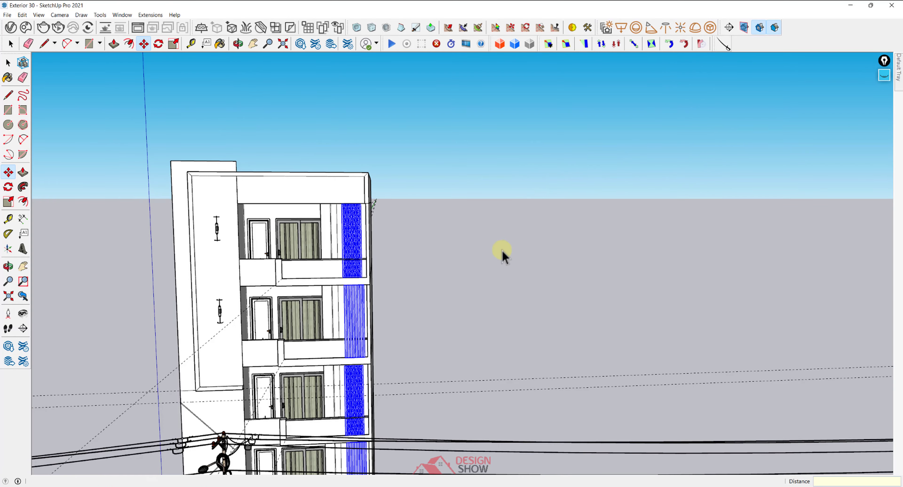
pyautogui.click(375, 258)
pyautogui.moveTo(375, 258); pyautogui.dragTo(451, 239, button='middle')
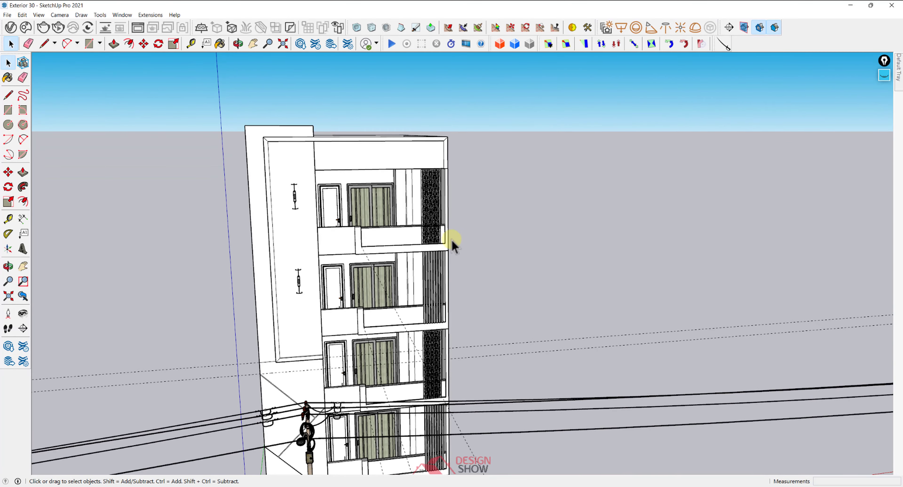
pyautogui.scroll(5, 433, 191)
pyautogui.scroll(-5, 438, 240)
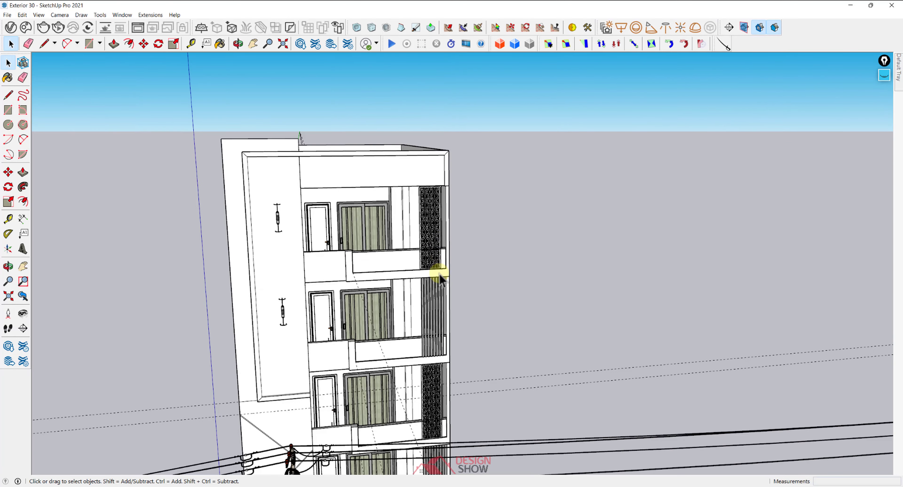
pyautogui.moveTo(440, 268); pyautogui.dragTo(454, 298, button='middle')
pyautogui.scroll(3, 454, 298)
pyautogui.scroll(2, 454, 298)
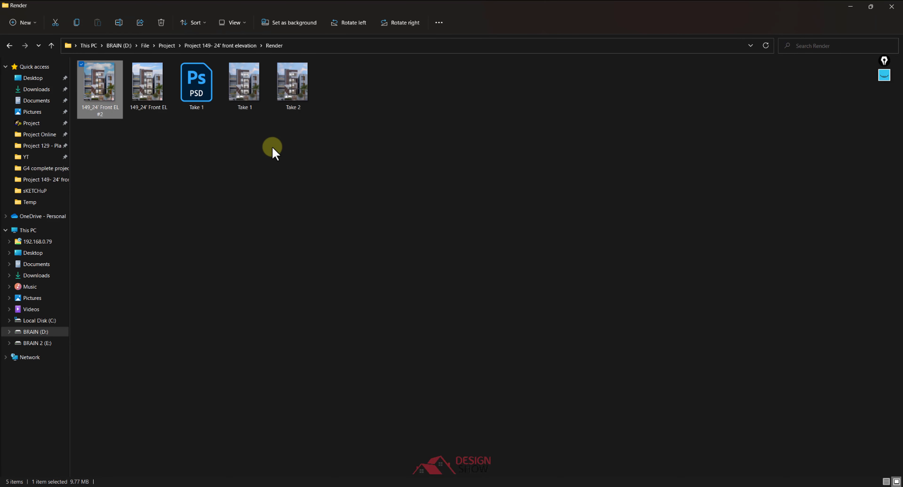
# Open the reference render 149_24' Front EL #2, examine the frames and screens around the balconies, and return to SketchUp
pyautogui.press('Return')
pyautogui.click(856, 90)
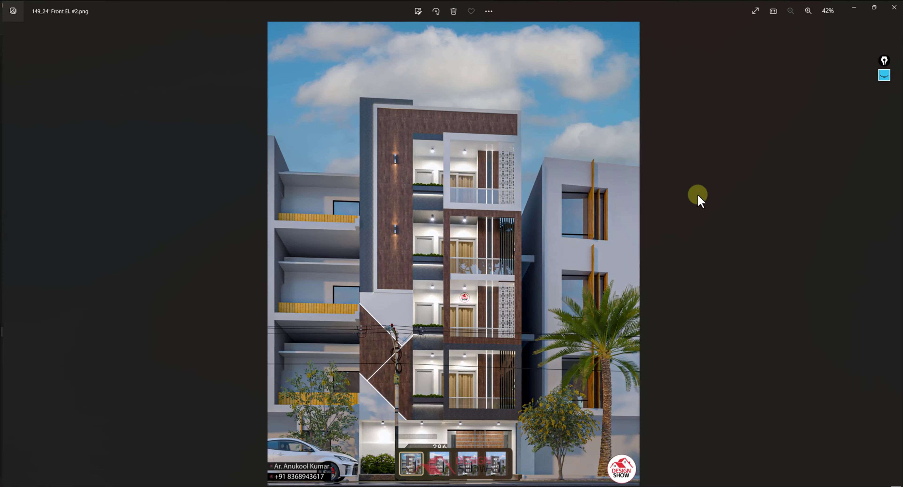
pyautogui.scroll(5, 448, 222)
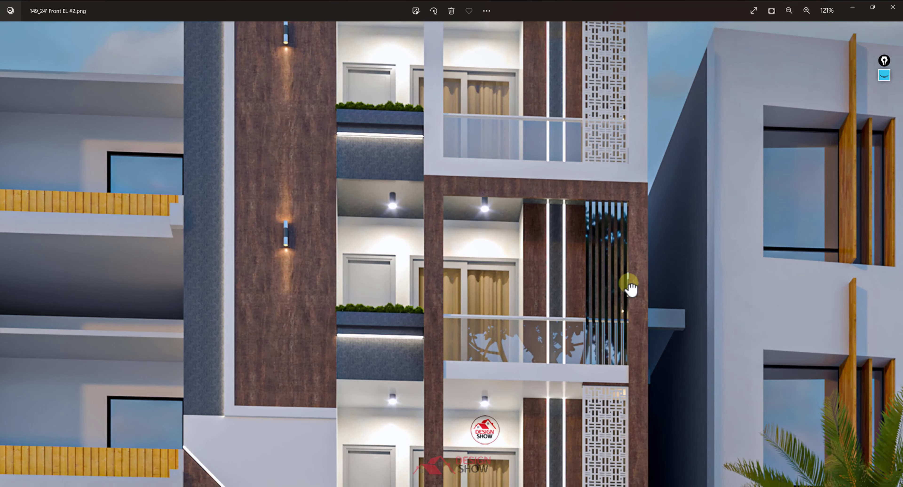
pyautogui.moveTo(630, 290); pyautogui.dragTo(607, 142)
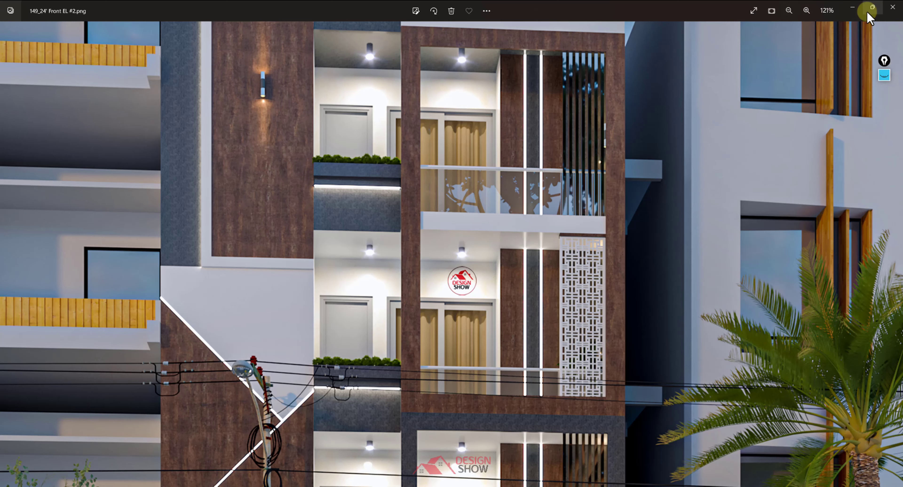
pyautogui.click(860, 7)
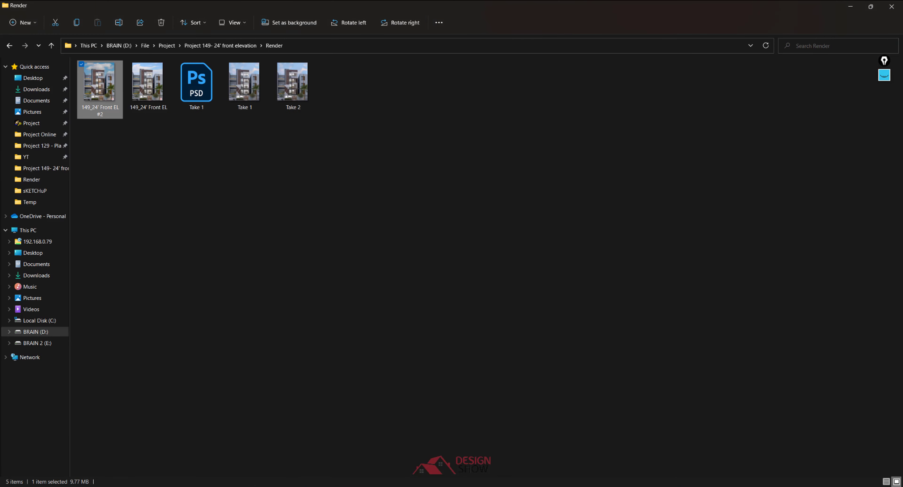
pyautogui.moveTo(459, 476)
pyautogui.click(538, 455)
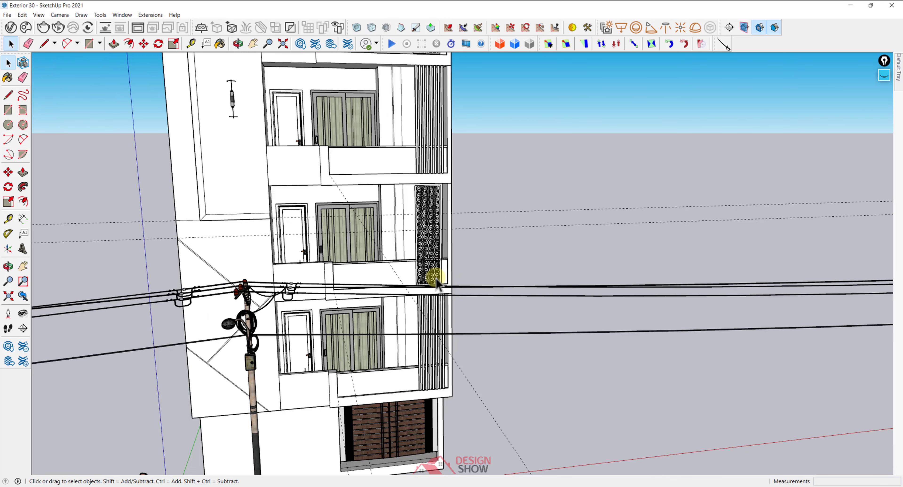
# Draw an 11' 4 1/2" by 11' 4" rectangle across the lowest balcony's front, up to the recess corner of the balcony above
pyautogui.scroll(5, 349, 378)
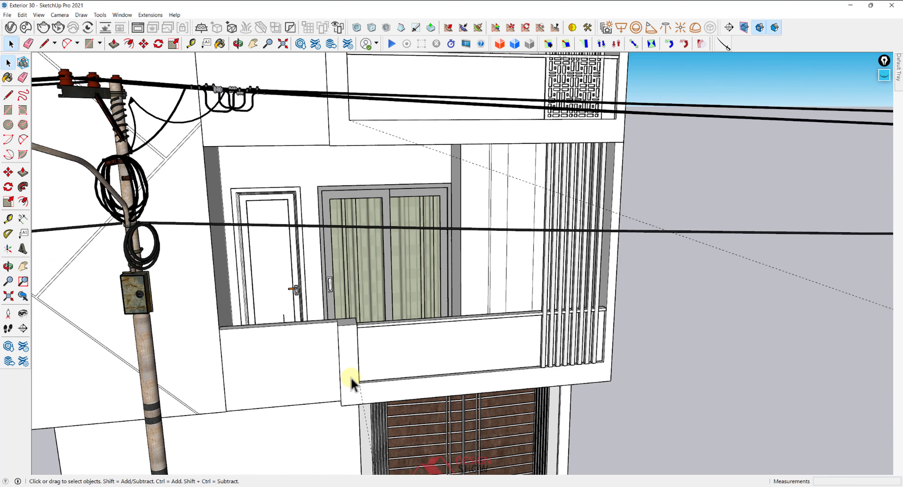
pyautogui.scroll(4, 349, 380)
pyautogui.press('r')
pyautogui.click(337, 419)
pyautogui.scroll(-2, 378, 315)
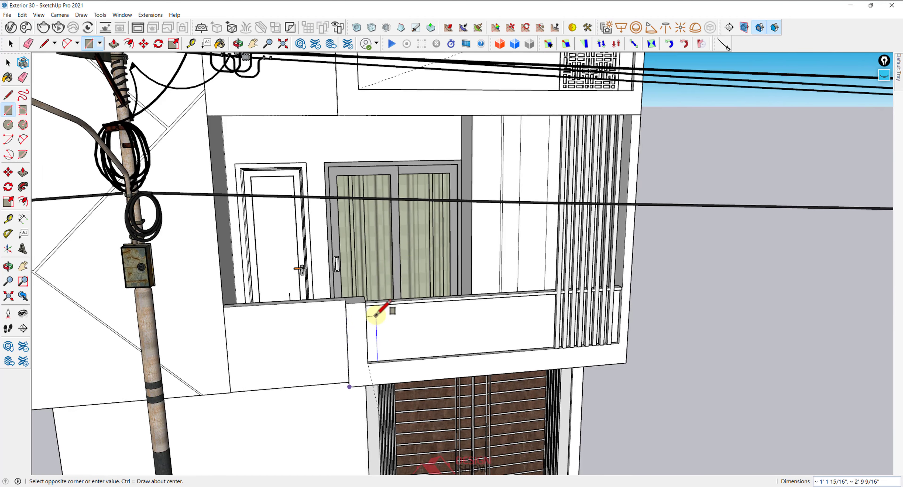
pyautogui.keyDown('shift'); pyautogui.moveTo(396, 281); pyautogui.dragTo(331, 457, button='middle'); pyautogui.keyUp('shift')
pyautogui.scroll(5, 576, 260)
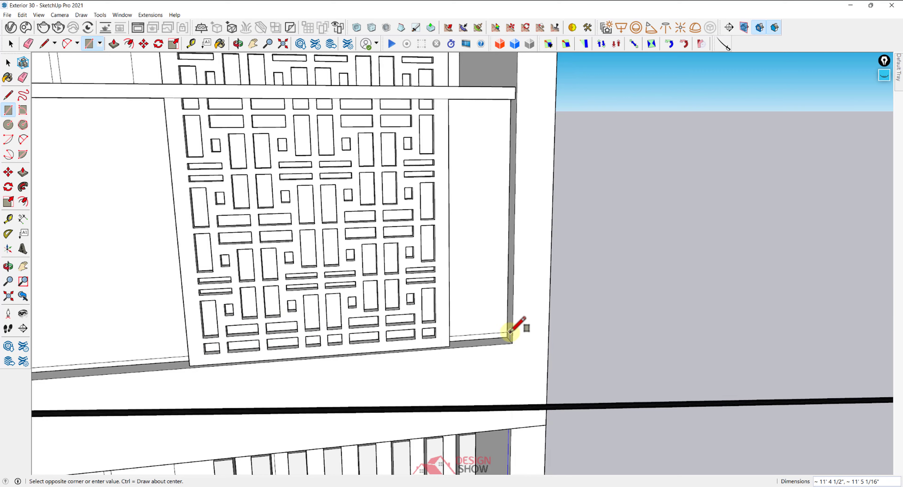
pyautogui.scroll(-4, 512, 343)
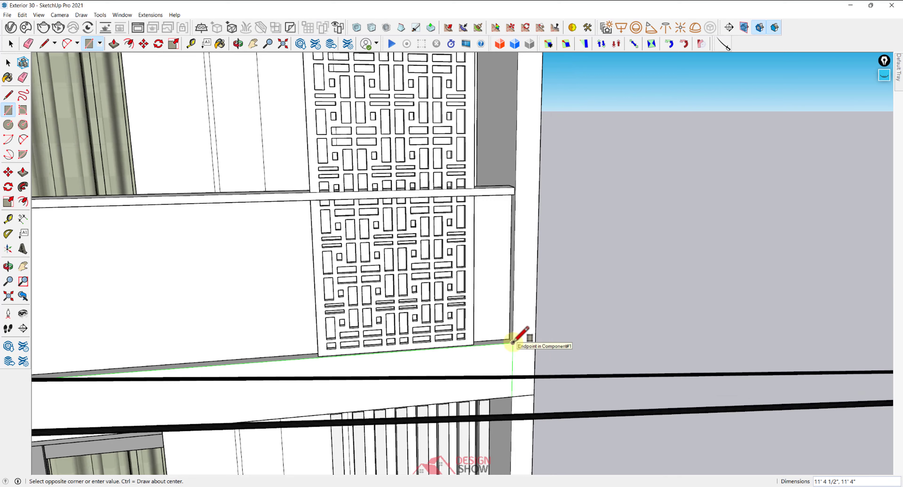
pyautogui.click(512, 343)
pyautogui.scroll(3, 513, 347)
pyautogui.press('space')
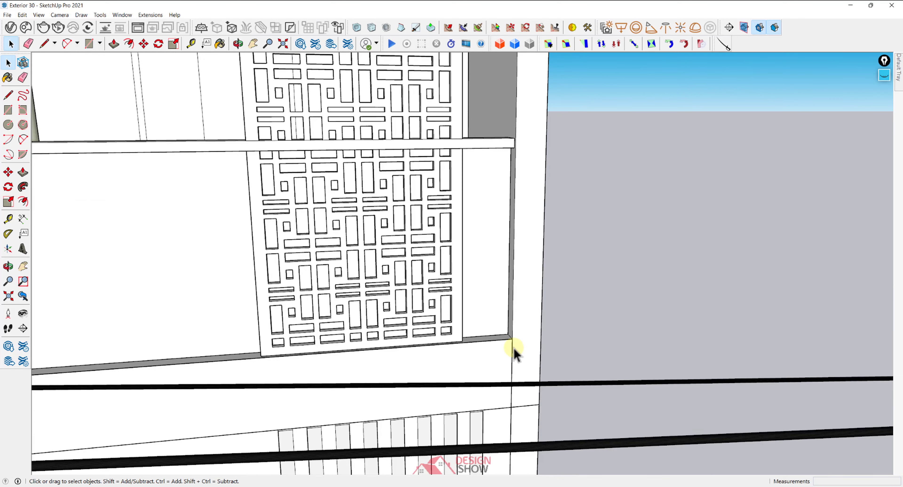
# Move the rectangle's vertical edge beside the vertical-bar screen outward to the building's outer corner
pyautogui.scroll(-5, 512, 347)
pyautogui.moveTo(452, 353); pyautogui.dragTo(428, 368, button='middle')
pyautogui.scroll(6, 531, 320)
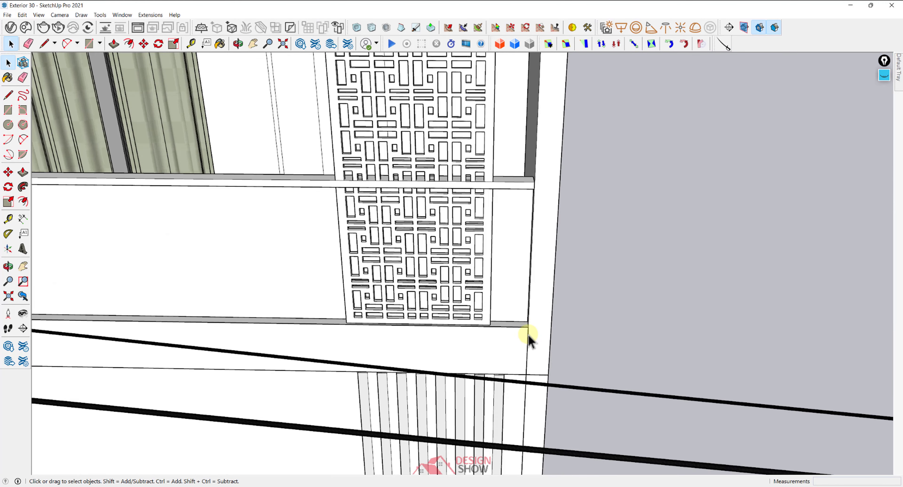
pyautogui.click(528, 338)
pyautogui.scroll(3, 528, 338)
pyautogui.press('m')
pyautogui.click(528, 332)
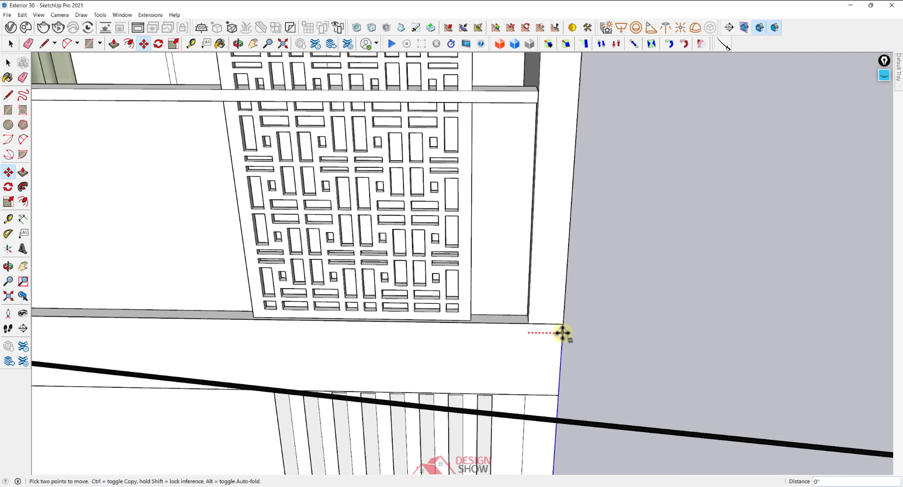
pyautogui.click(560, 332)
pyautogui.press('space')
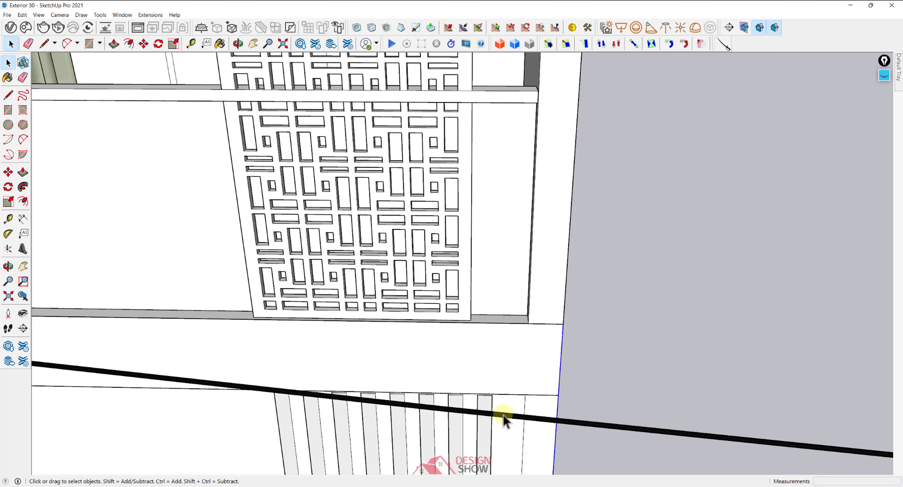
# Make the rectangle's face a group and open the group for editing
pyautogui.click(224, 455)
pyautogui.rightClick(226, 449)
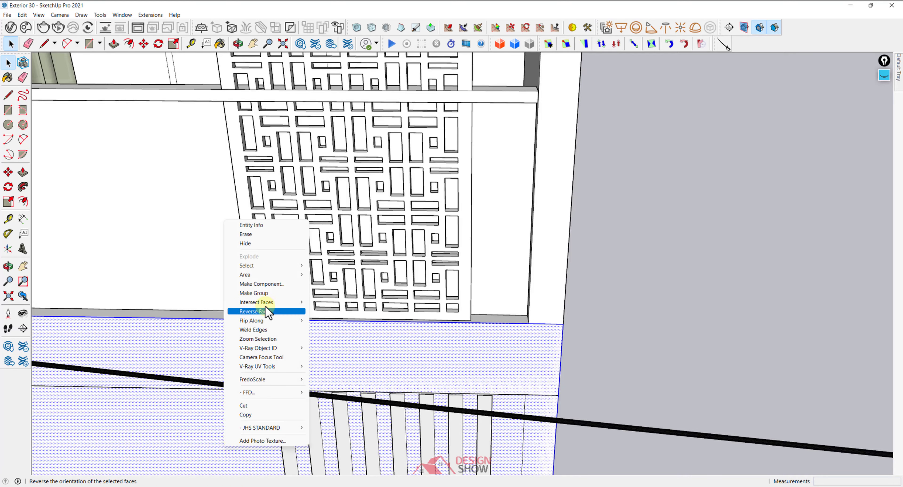
pyautogui.click(264, 294)
pyautogui.scroll(-2, 207, 417)
pyautogui.keyDown('shift'); pyautogui.moveTo(207, 417); pyautogui.dragTo(353, 194, button='middle'); pyautogui.keyUp('shift')
pyautogui.doubleClick(353, 194)
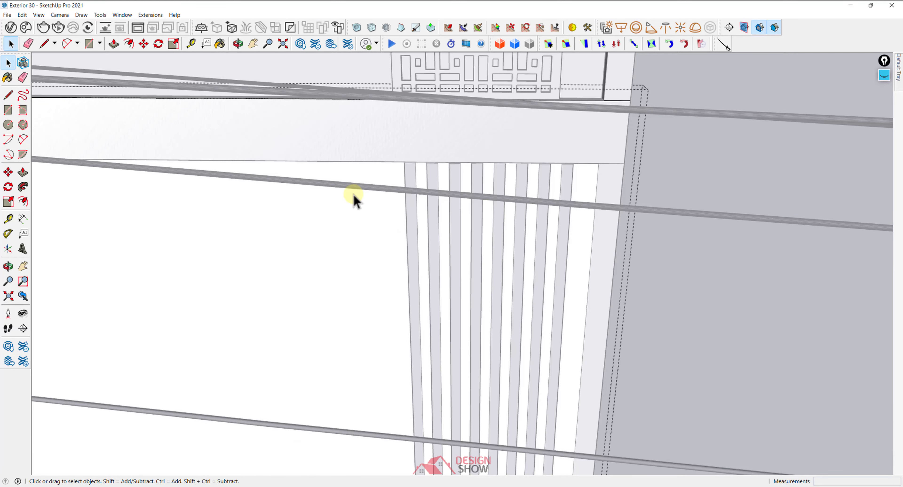
pyautogui.scroll(-2, 356, 204)
pyautogui.scroll(-2, 355, 205)
pyautogui.moveTo(186, 222); pyautogui.dragTo(348, 177, button='middle')
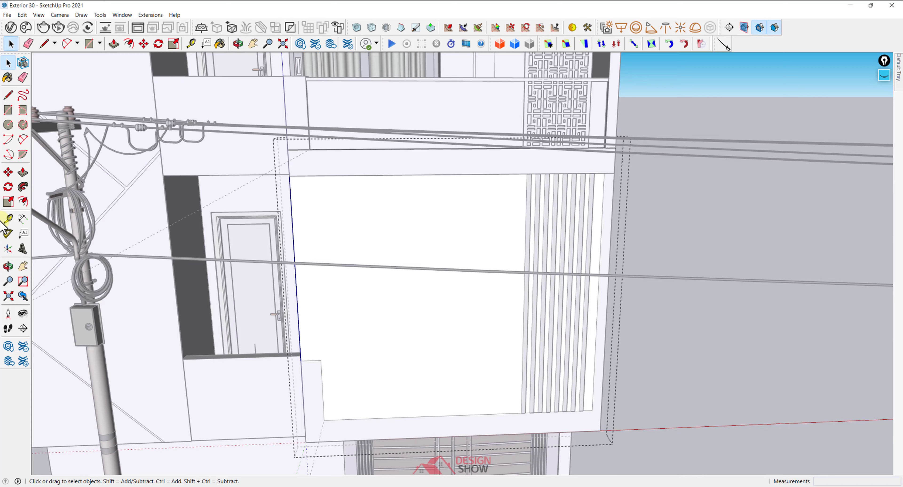
pyautogui.click(23, 203)
pyautogui.click(301, 332)
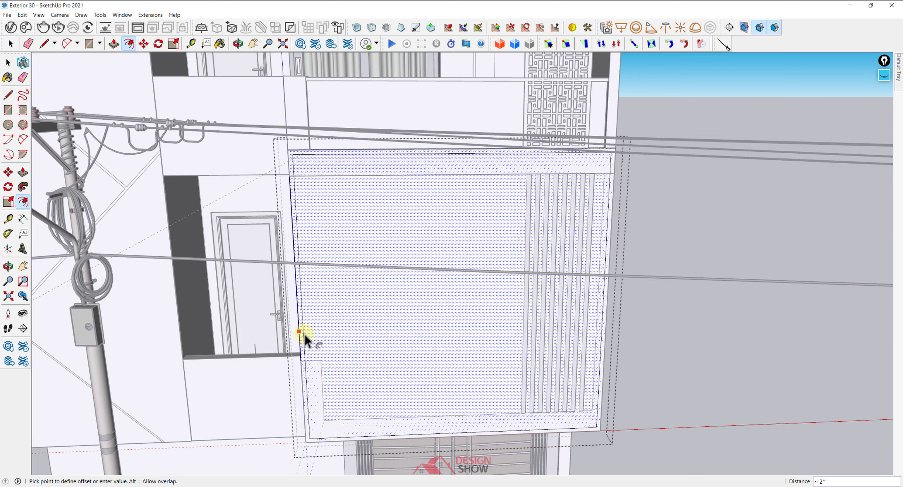
pyautogui.press('space')
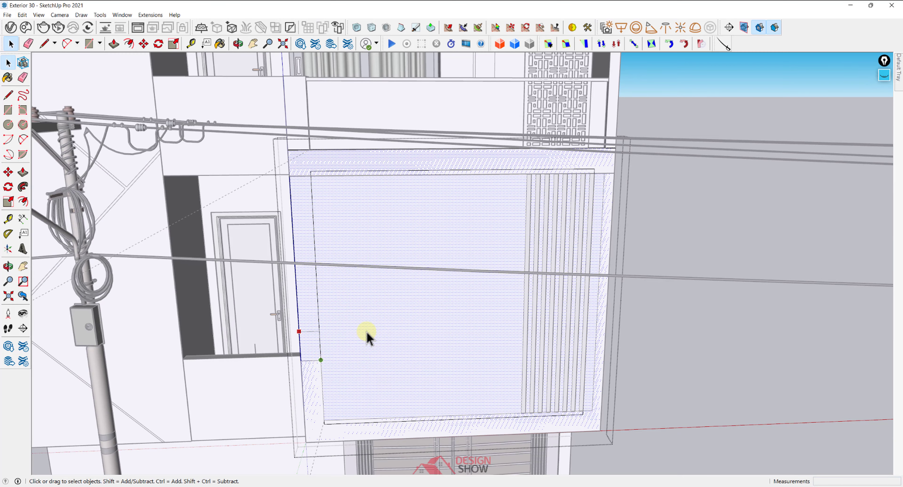
pyautogui.moveTo(365, 331); pyautogui.dragTo(368, 360, button='middle')
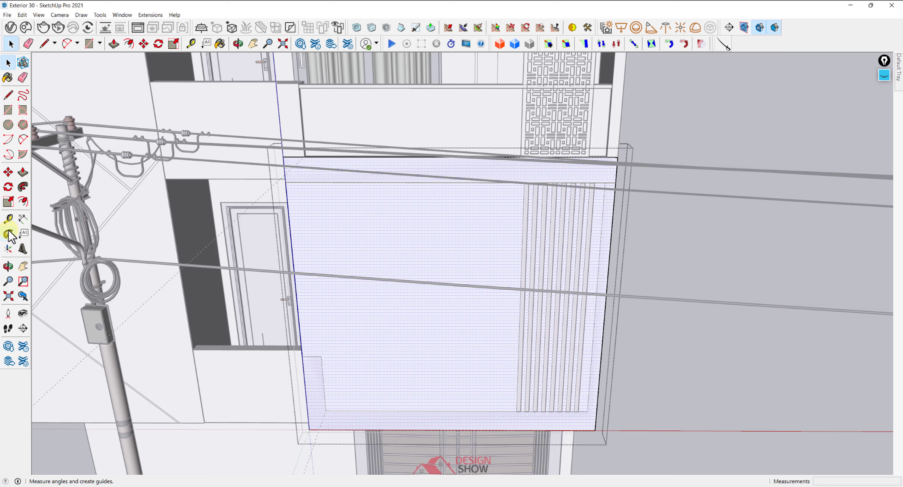
# Offset the outline of the rectangle in the group inward by 10"
pyautogui.click(23, 202)
pyautogui.click(303, 327)
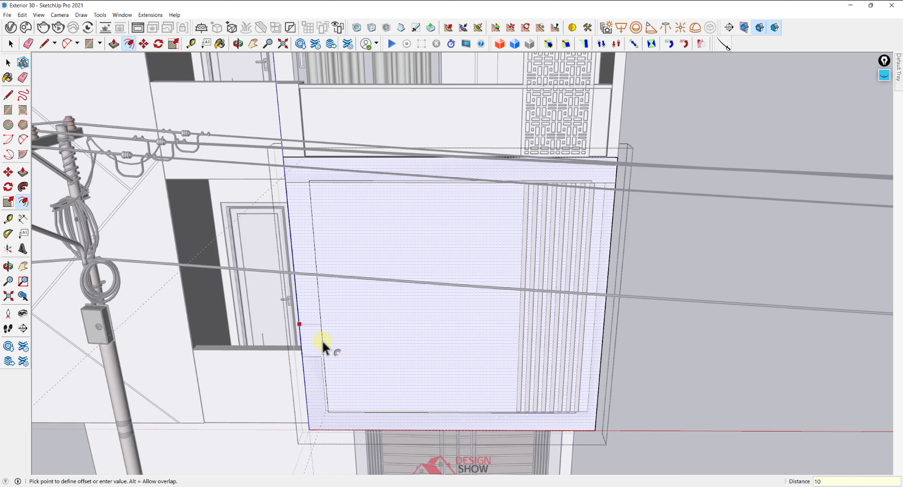
pyautogui.click(322, 340)
pyautogui.moveTo(355, 385); pyautogui.dragTo(397, 336, button='middle')
pyautogui.press('space')
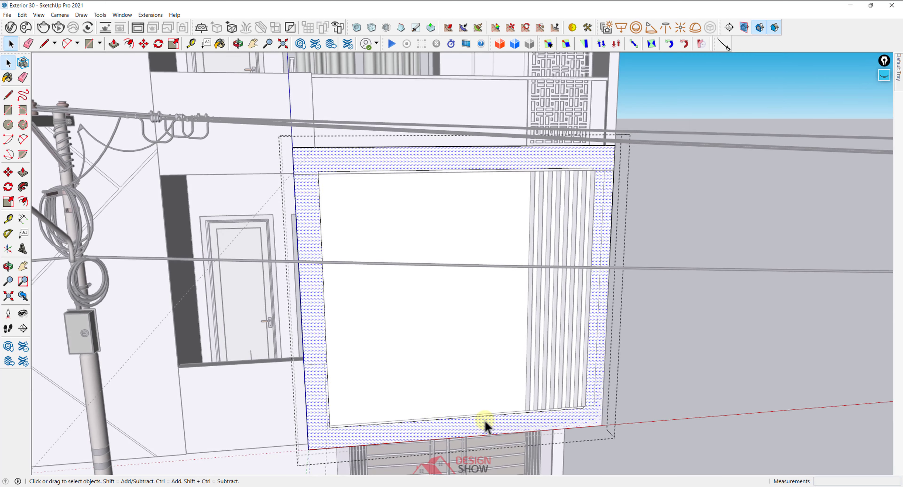
# Delete the inner face of the offset rectangle, leaving an open frame around the lowest balcony
pyautogui.click(481, 421)
pyautogui.scroll(5, 438, 424)
pyautogui.click(466, 356)
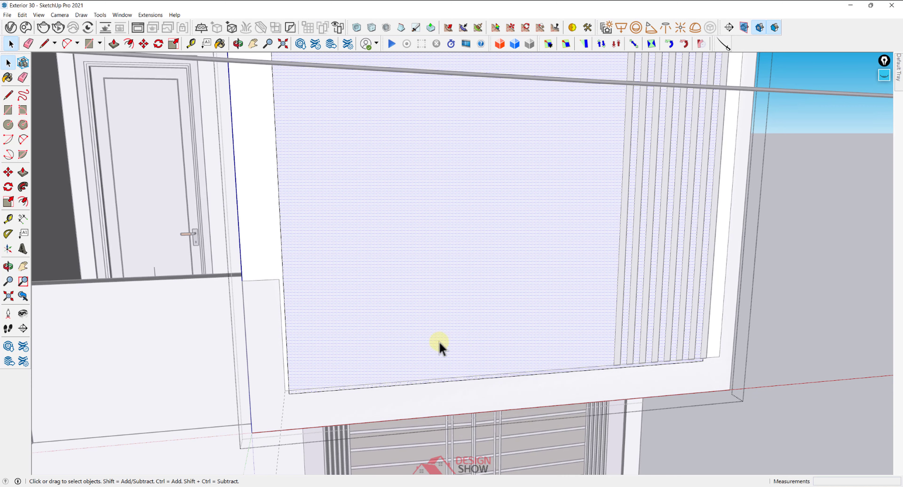
pyautogui.press('Delete')
pyautogui.moveTo(395, 347); pyautogui.dragTo(478, 393, button='middle')
pyautogui.scroll(-3, 392, 347)
pyautogui.scroll(2, 478, 393)
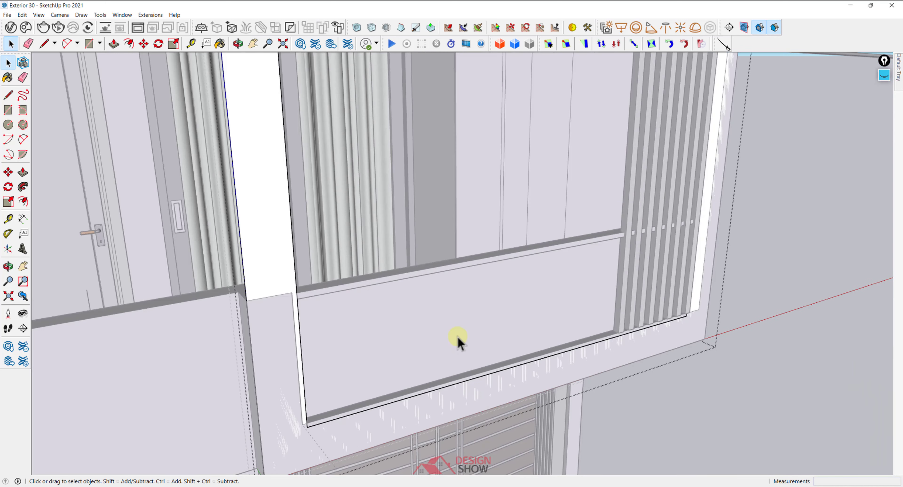
# Extrude the remaining frame face outward from the balcony front with Push/Pull
pyautogui.press('p')
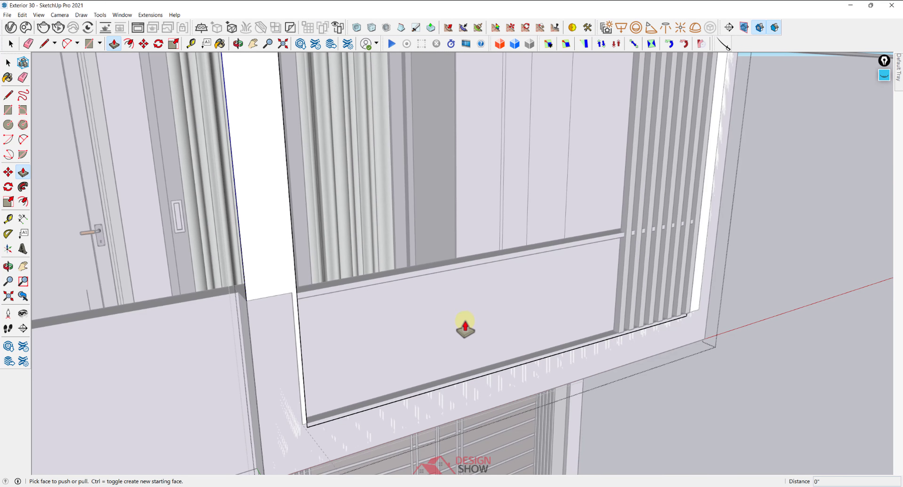
pyautogui.click(516, 374)
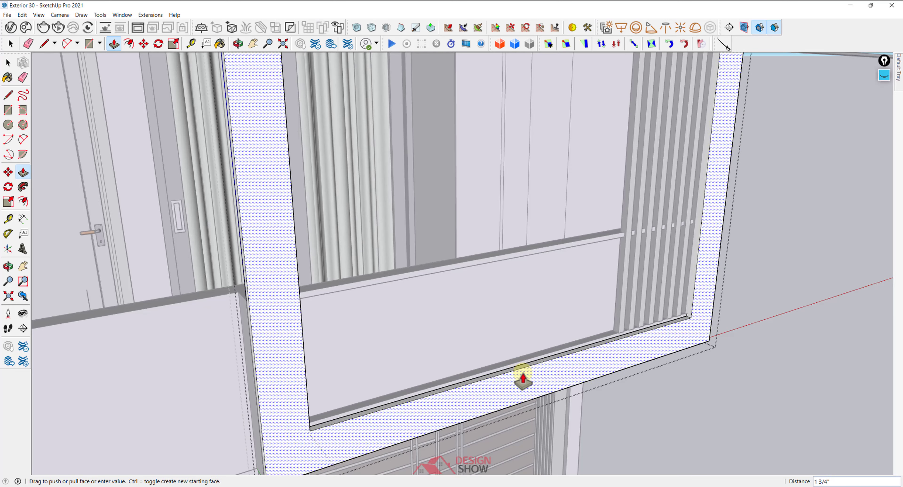
pyautogui.click(570, 362)
pyautogui.moveTo(570, 363); pyautogui.dragTo(565, 364, button='middle')
pyautogui.press('space')
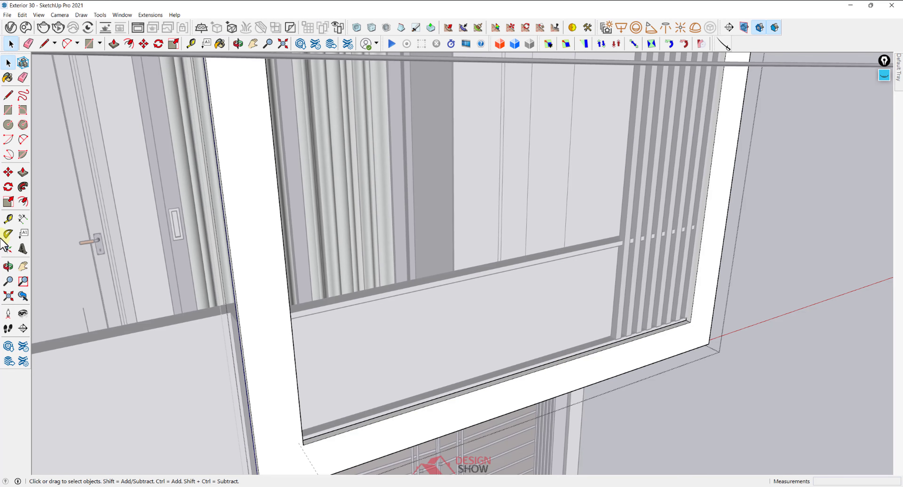
# Place a horizontal guide line about 1' 10" above the frame's lower outer edge
pyautogui.click(8, 221)
pyautogui.click(469, 426)
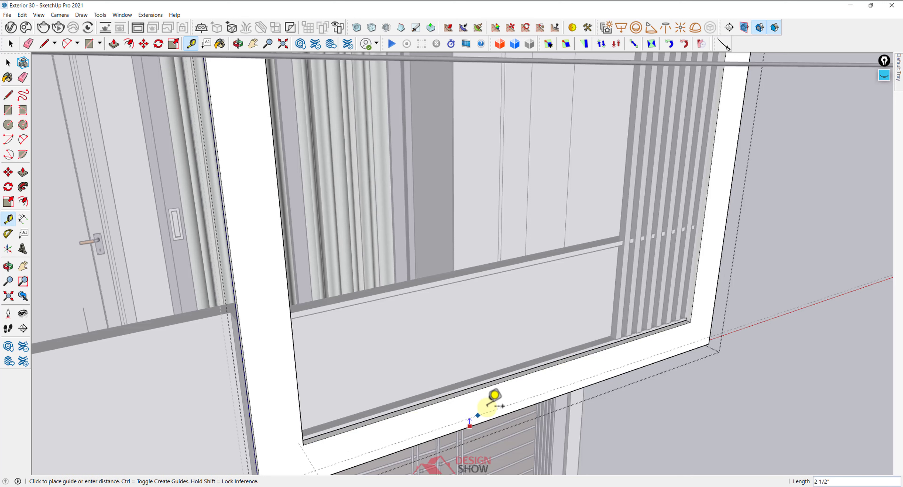
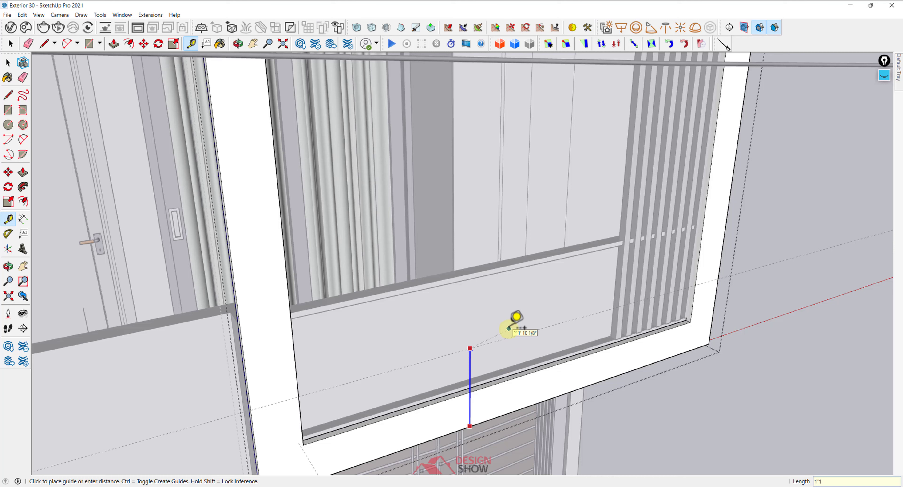
pyautogui.click(508, 328)
pyautogui.press('space')
pyautogui.scroll(3, 513, 346)
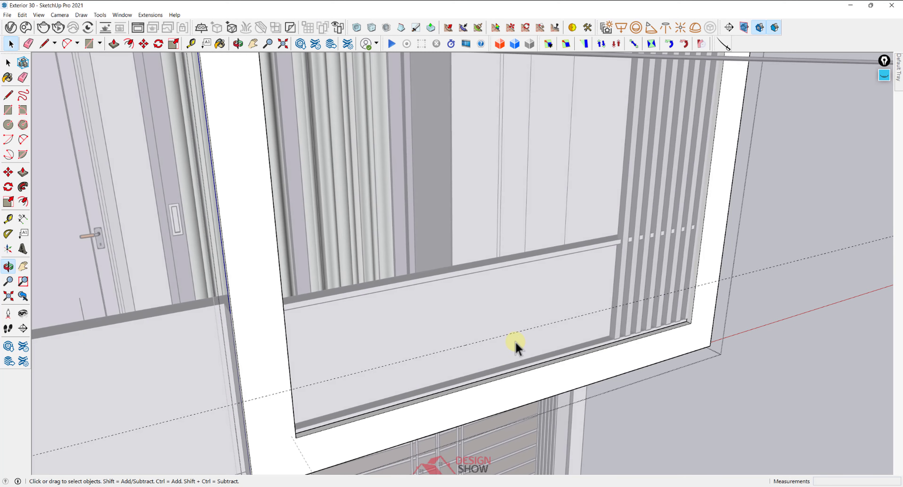
# Raise the inner lower edge of the lowest balcony's frame to the horizontal guide line with Push/Pull
pyautogui.press('p')
pyautogui.moveTo(516, 375); pyautogui.dragTo(544, 322)
pyautogui.press('space')
pyautogui.scroll(-3, 599, 314)
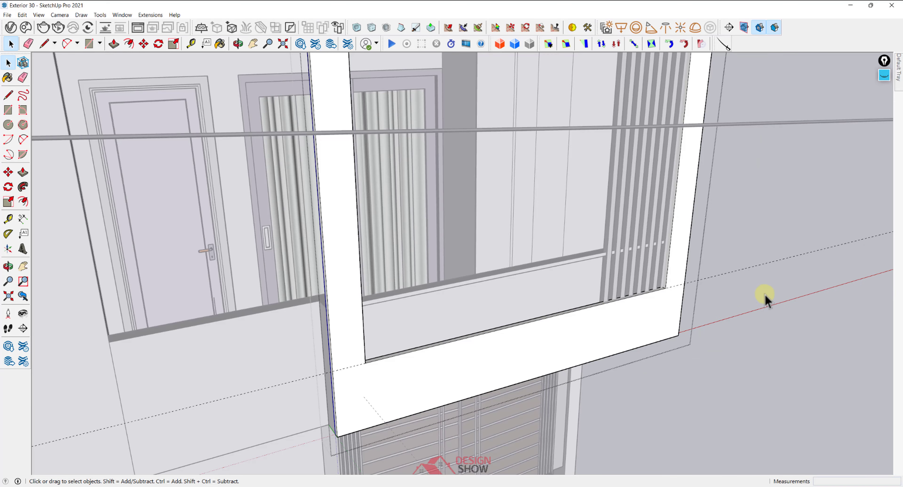
pyautogui.scroll(-3, 632, 294)
pyautogui.moveTo(632, 295); pyautogui.dragTo(570, 322, button='middle')
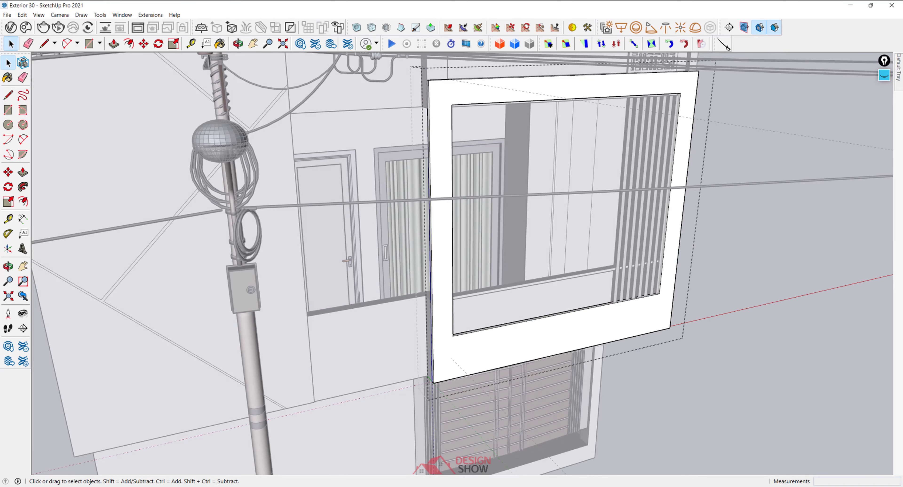
# Examine the balcony parapet and surrounding wiring in the site photo 20221018_171957.jpg
pyautogui.moveTo(510, 486)
pyautogui.click(461, 460)
pyautogui.scroll(5, 552, 354)
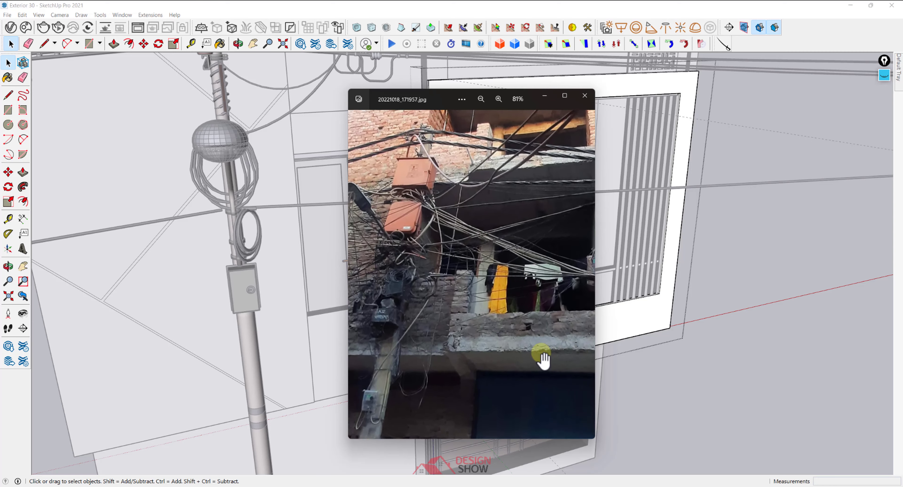
pyautogui.scroll(3, 478, 313)
pyautogui.scroll(-5, 469, 311)
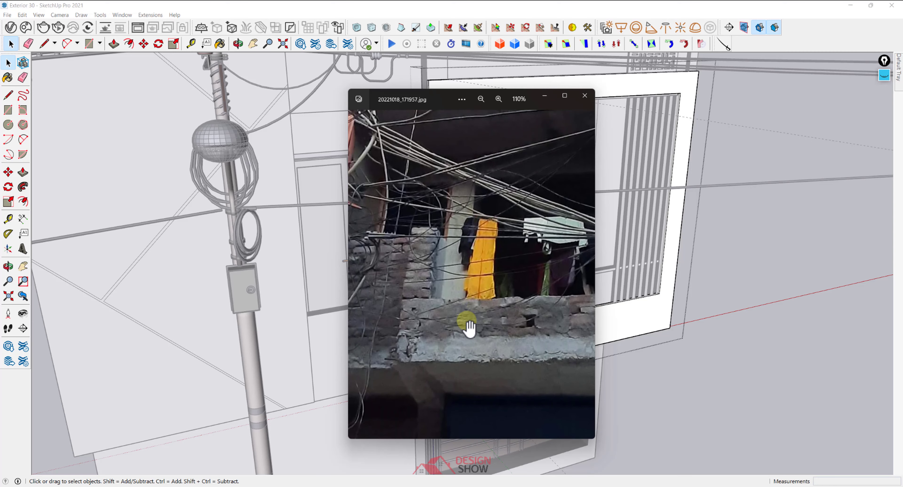
pyautogui.click(537, 99)
# Examine the new lowest balcony frame against the other balconies across the whole facade
pyautogui.moveTo(478, 282)
pyautogui.mouseDown(button='middle')
pyautogui.moveTo(528, 298)
pyautogui.moveTo(445, 266)
pyautogui.moveTo(480, 257)
pyautogui.mouseUp(button='middle')
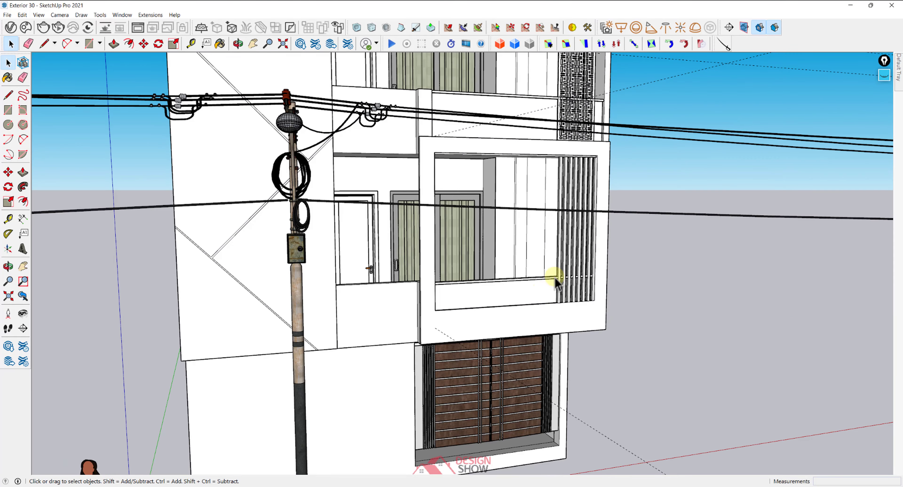
pyautogui.click(555, 308)
pyautogui.moveTo(554, 312); pyautogui.dragTo(468, 302, button='middle')
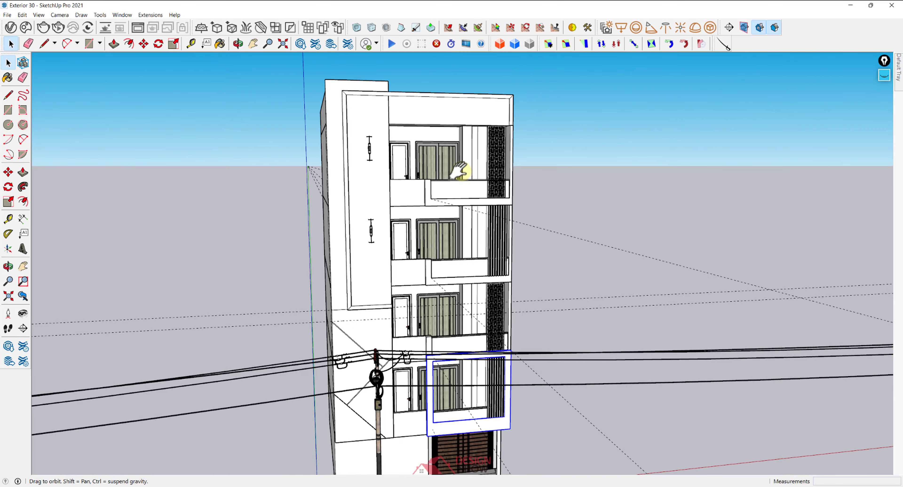
pyautogui.moveTo(460, 171); pyautogui.dragTo(456, 187, button='middle')
pyautogui.scroll(3, 472, 172)
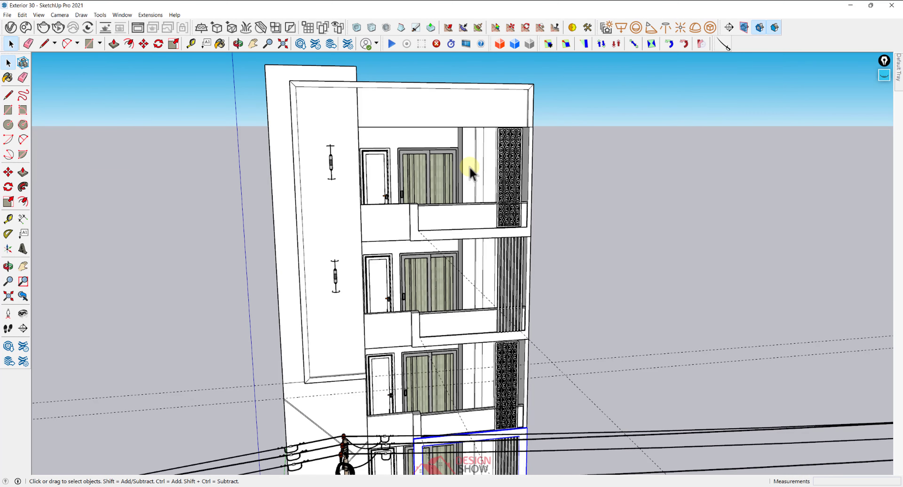
pyautogui.scroll(-3, 474, 182)
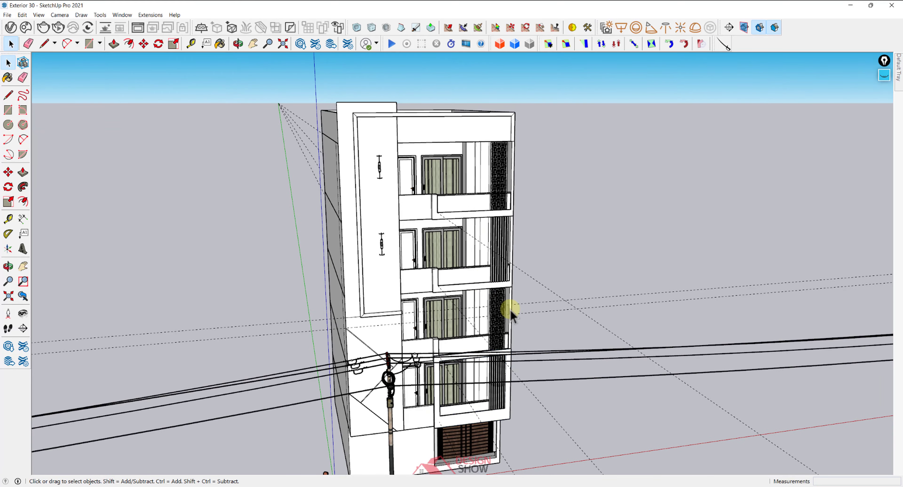
pyautogui.moveTo(508, 308); pyautogui.dragTo(412, 239, button='middle')
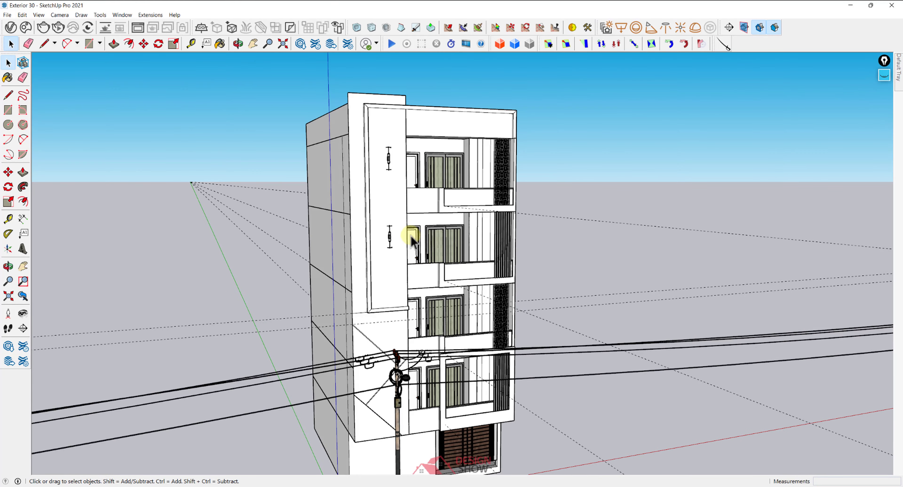
pyautogui.moveTo(478, 312); pyautogui.dragTo(476, 315, button='middle')
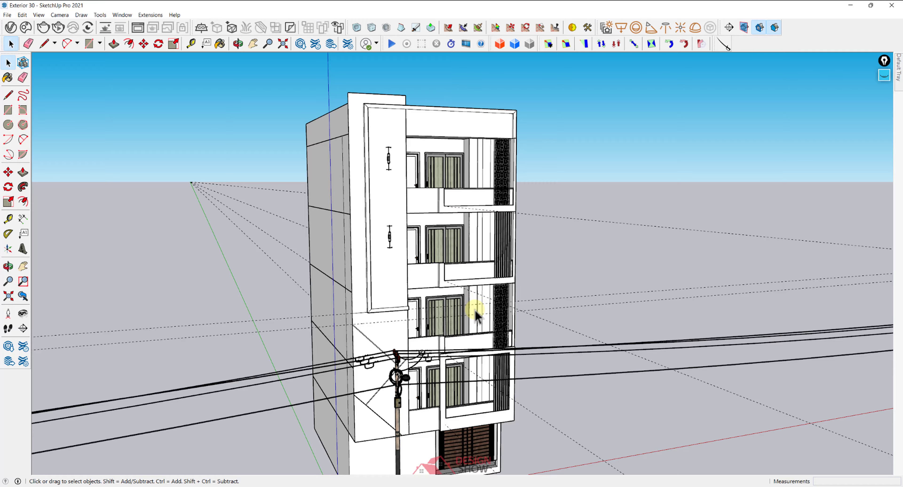
# Draw a rectangle about 12' by 20' covering the fronts of the two middle balconies above the framed one
pyautogui.scroll(10, 476, 313)
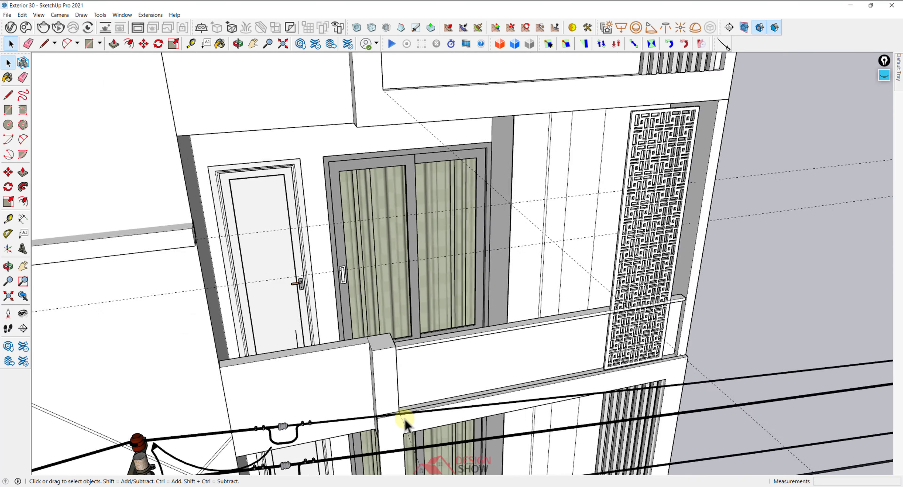
pyautogui.scroll(8, 406, 424)
pyautogui.press('r')
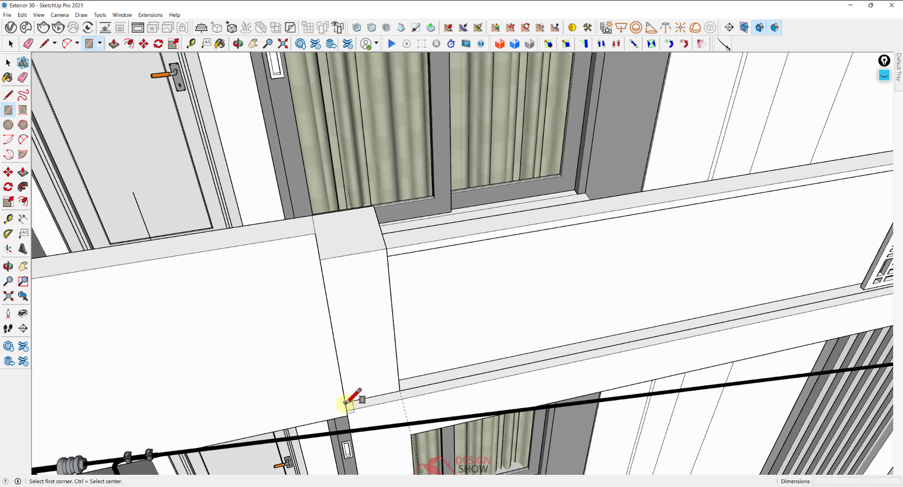
pyautogui.scroll(-10, 406, 313)
pyautogui.moveTo(564, 196); pyautogui.dragTo(524, 171, button='middle')
pyautogui.scroll(-3, 585, 110)
pyautogui.scroll(5, 575, 115)
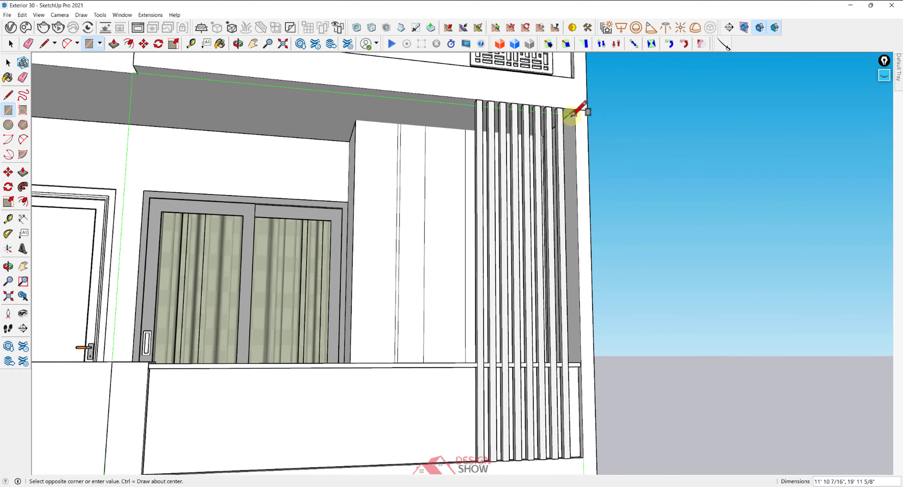
pyautogui.click(587, 109)
pyautogui.scroll(-2, 476, 133)
pyautogui.press('space')
# Offset the outline of the two-storey rectangle inward by 10"
pyautogui.click(317, 172)
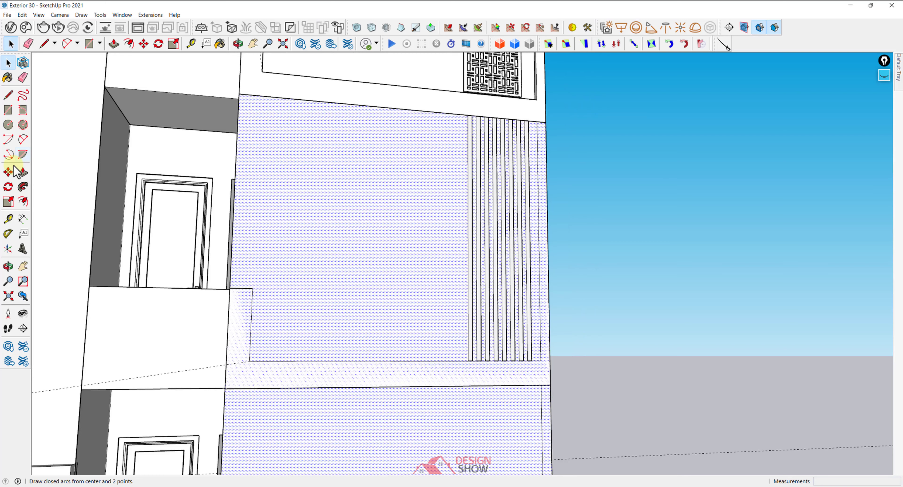
pyautogui.click(23, 201)
pyautogui.click(257, 159)
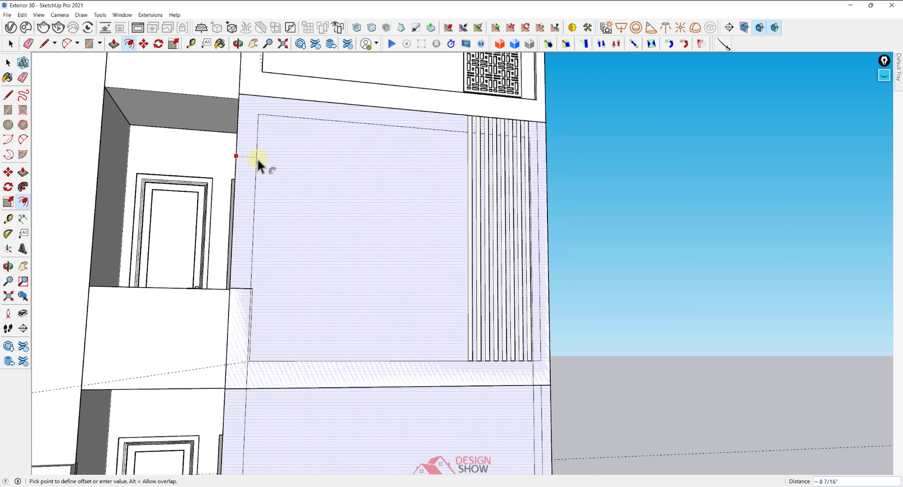
pyautogui.click(261, 162)
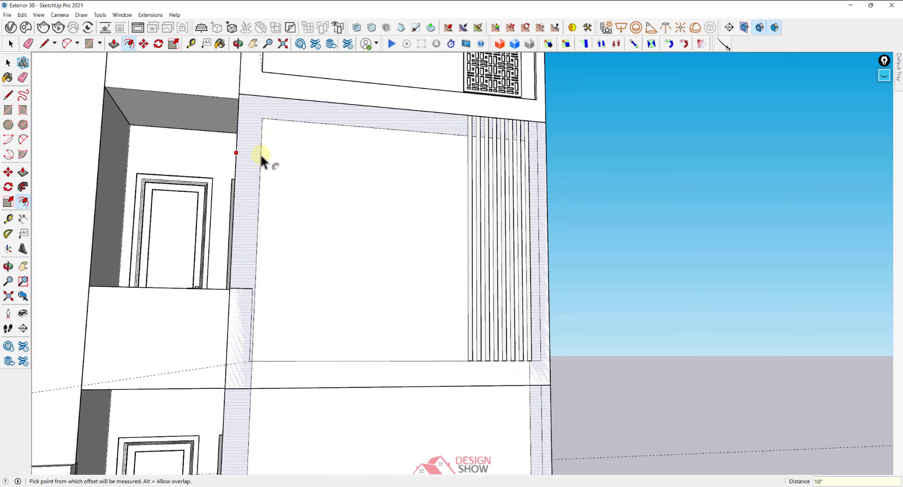
# Clear the inner face and extrude the two-storey frame outward about 6" with Push/Pull
pyautogui.scroll(-3, 277, 162)
pyautogui.press('space')
pyautogui.moveTo(282, 165); pyautogui.dragTo(433, 232, button='middle')
pyautogui.press('p')
pyautogui.scroll(5, 363, 359)
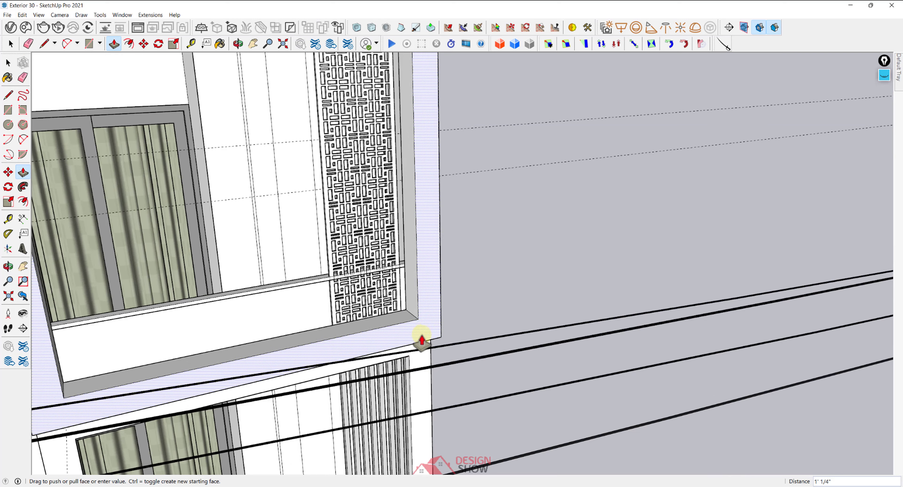
pyautogui.press('Escape')
pyautogui.click(422, 330)
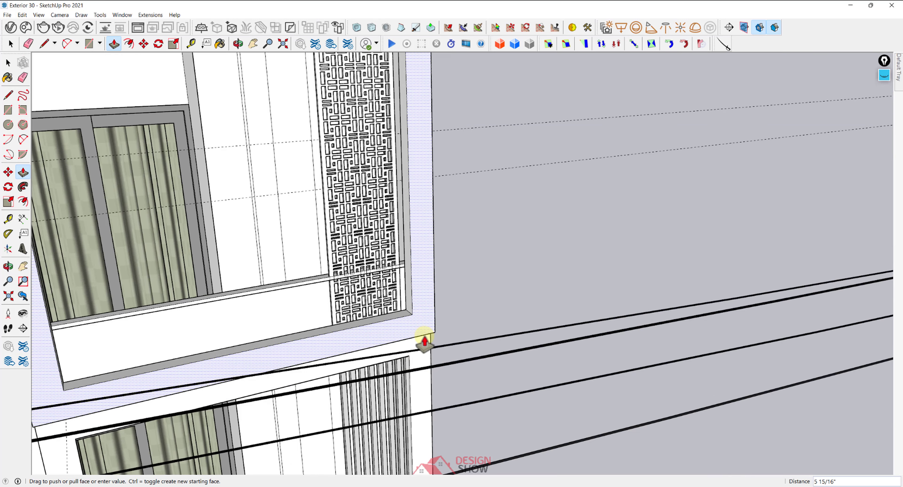
pyautogui.scroll(-5, 417, 326)
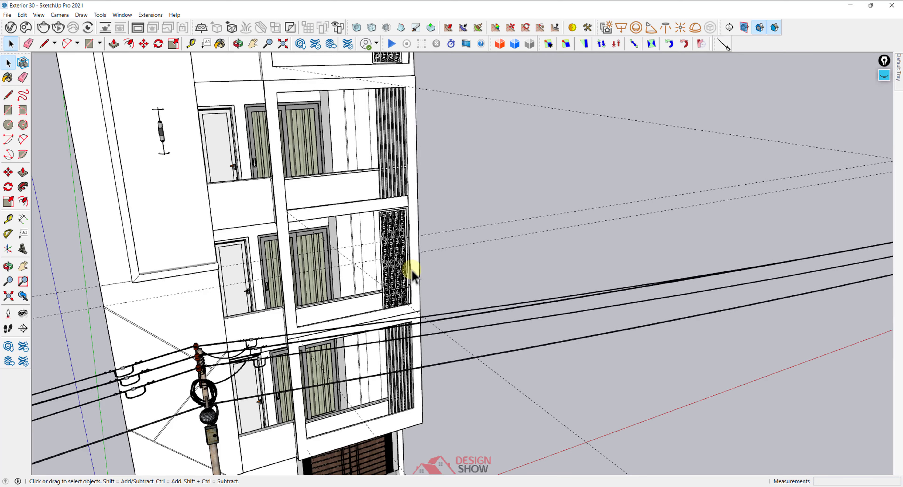
# Draw a rectangle over the top balcony, from the upper corner of the frame below to the outer wall corner under the roof band
pyautogui.moveTo(410, 276); pyautogui.dragTo(355, 221, button='middle')
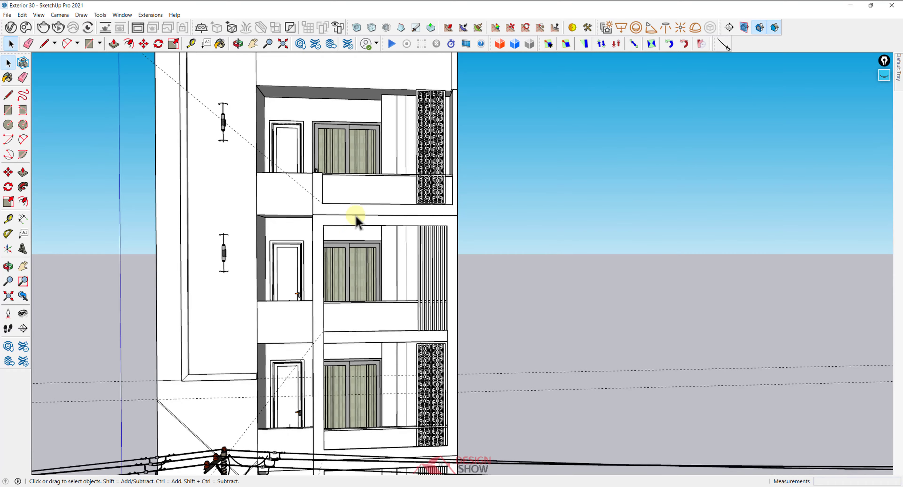
pyautogui.scroll(6, 338, 187)
pyautogui.moveTo(382, 329); pyautogui.dragTo(405, 369, button='middle')
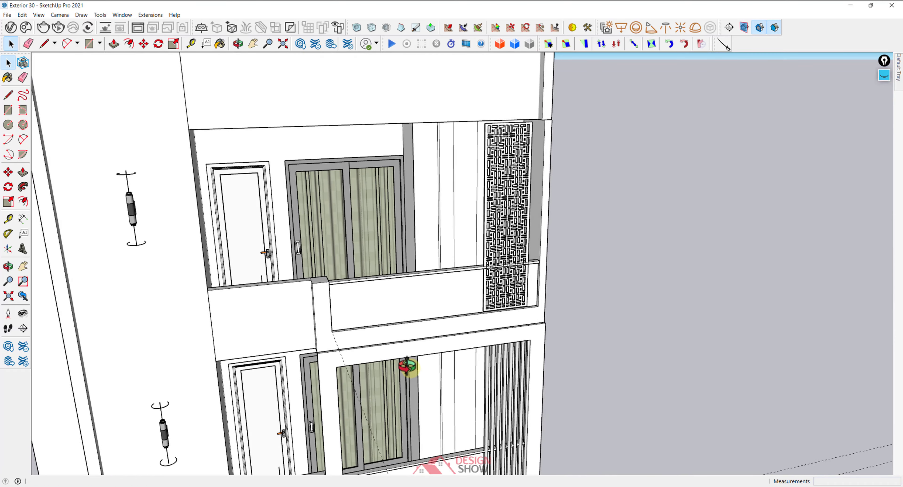
pyautogui.scroll(5, 335, 343)
pyautogui.moveTo(335, 343); pyautogui.dragTo(345, 391, button='middle')
pyautogui.scroll(3, 345, 391)
pyautogui.press('r')
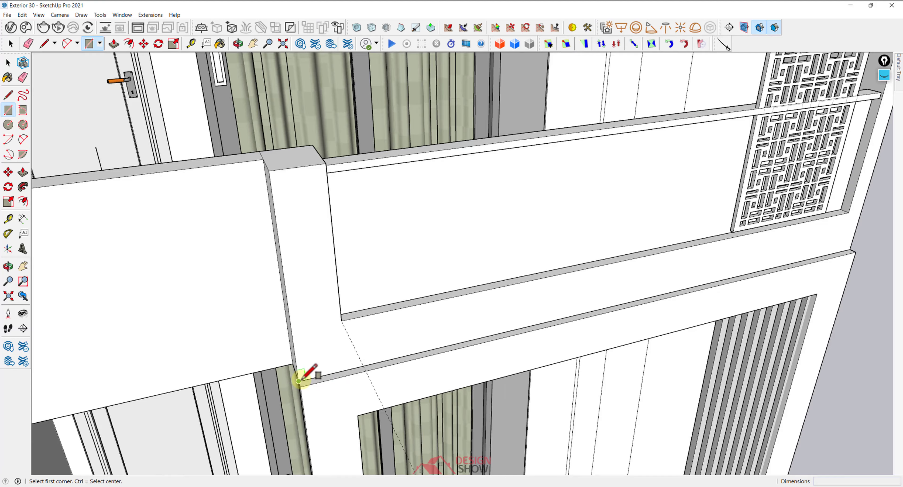
pyautogui.click(299, 381)
pyautogui.scroll(-10, 439, 237)
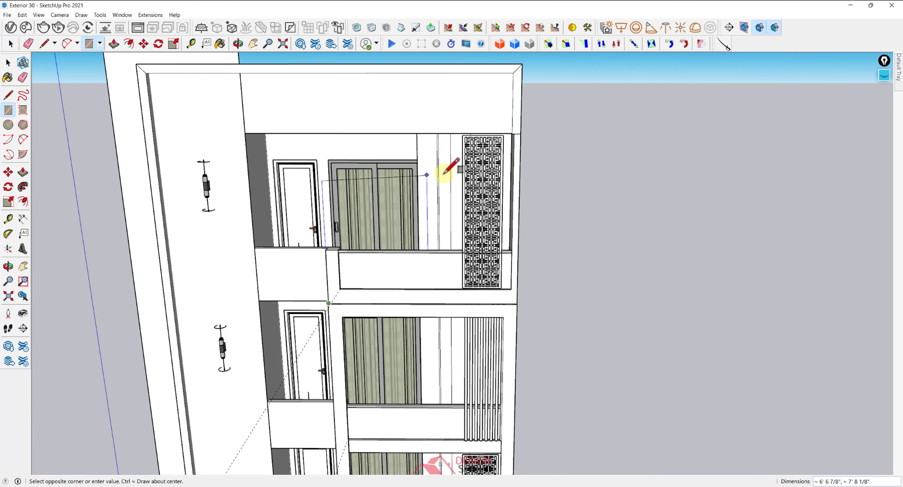
pyautogui.moveTo(443, 174); pyautogui.dragTo(500, 196, button='middle')
pyautogui.scroll(8, 536, 202)
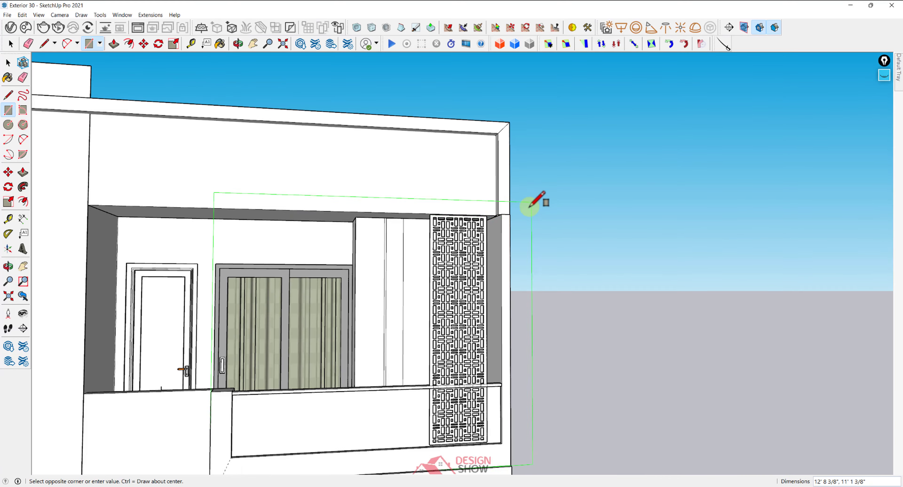
pyautogui.scroll(-5, 495, 228)
pyautogui.moveTo(324, 226); pyautogui.dragTo(393, 184, button='middle')
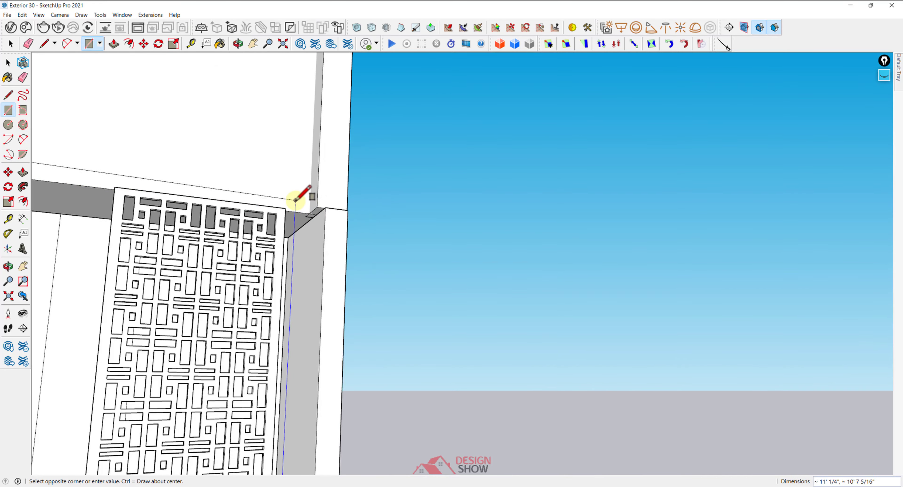
pyautogui.scroll(-3, 293, 220)
pyautogui.moveTo(305, 242); pyautogui.dragTo(353, 247, button='middle')
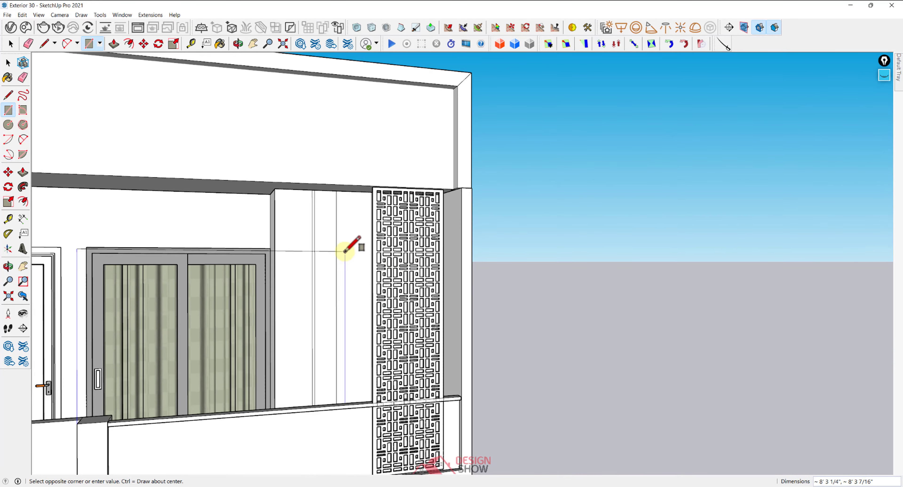
pyautogui.scroll(6, 470, 190)
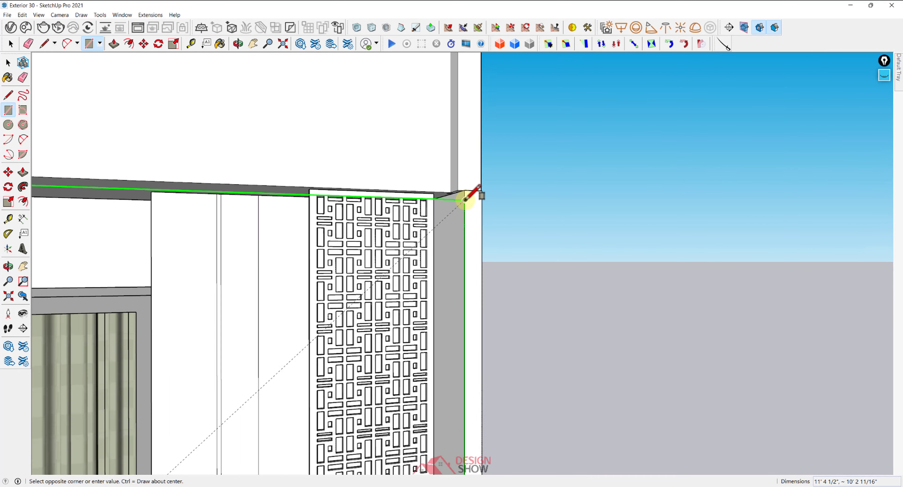
pyautogui.moveTo(468, 186); pyautogui.dragTo(425, 262, button='middle')
pyautogui.click(489, 187)
pyautogui.press('space')
# Offset the outline of the top balcony rectangle inward by 10"
pyautogui.click(338, 284)
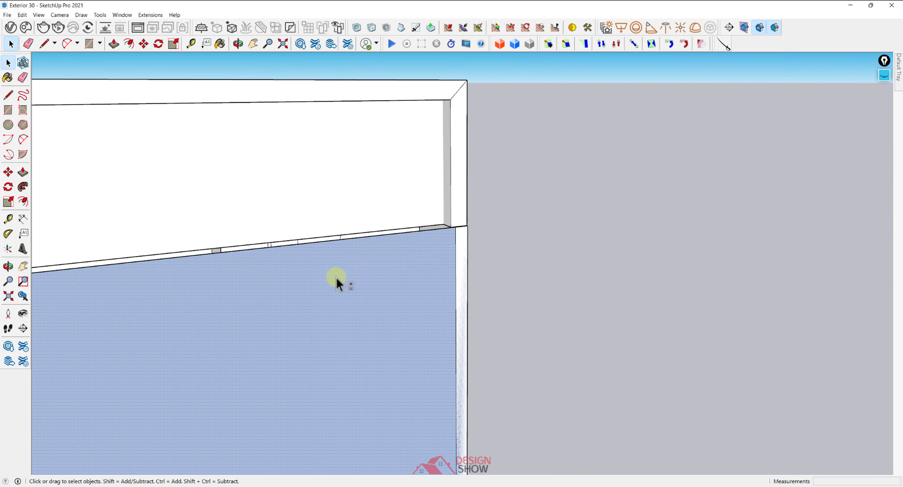
pyautogui.scroll(-5, 338, 284)
pyautogui.scroll(1, 84, 250)
pyautogui.click(22, 202)
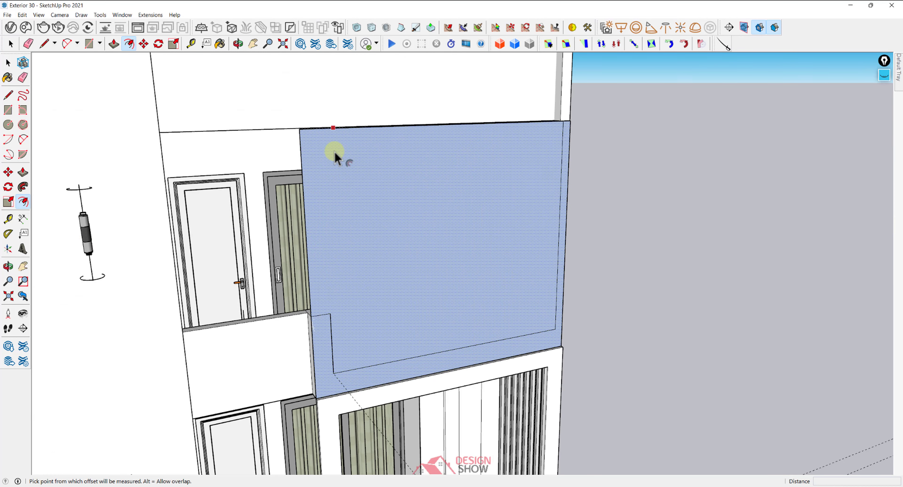
pyautogui.click(339, 155)
pyautogui.click(339, 153)
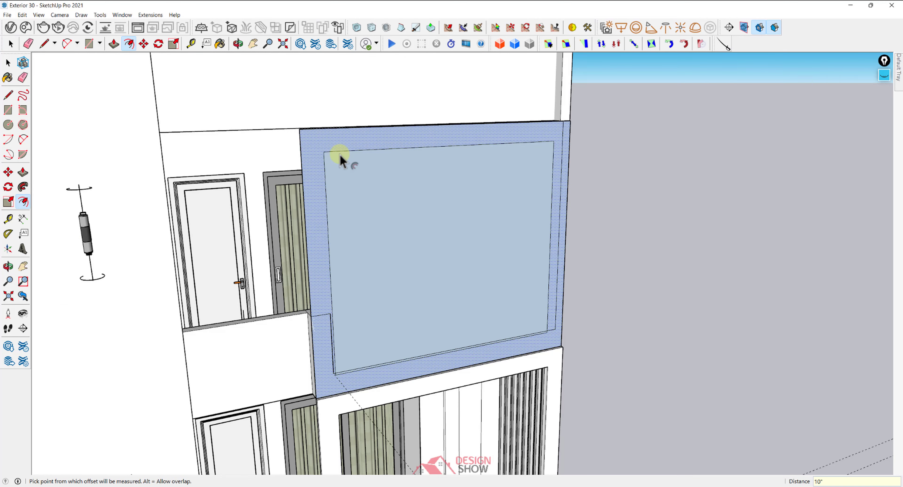
# Delete the inner face of the top balcony rectangle and reverse the remaining frame face
pyautogui.press('space')
pyautogui.click(413, 191)
pyautogui.press('Delete')
pyautogui.click(407, 135)
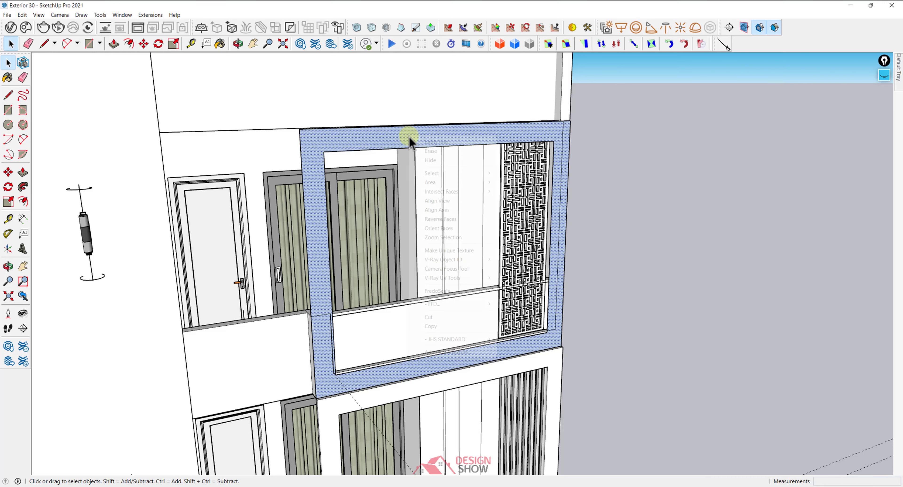
pyautogui.rightClick(409, 137)
pyautogui.click(449, 218)
# Extrude the top balcony's frame face 6" outward with Push/Pull
pyautogui.press('p')
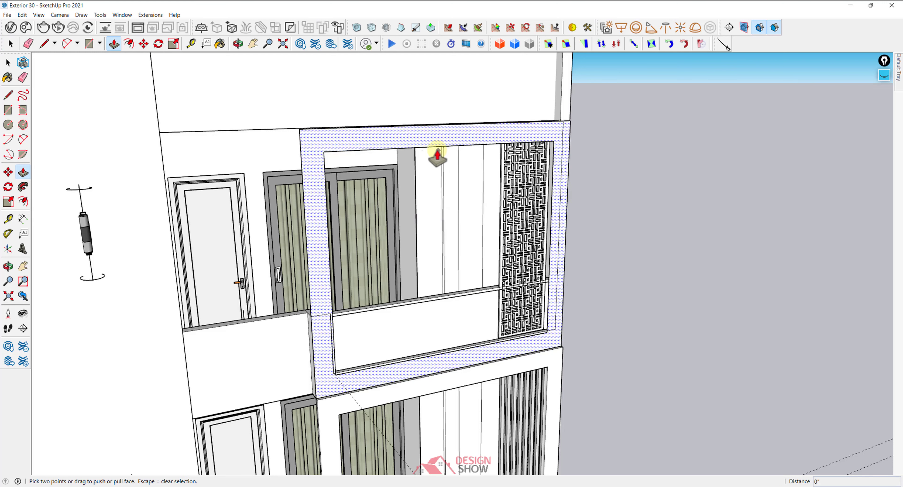
pyautogui.click(421, 146)
pyautogui.moveTo(275, 302); pyautogui.dragTo(625, 343, button='middle')
# Pull the front face of the top balcony's frame a further 1 3/4" outward
pyautogui.click(322, 347)
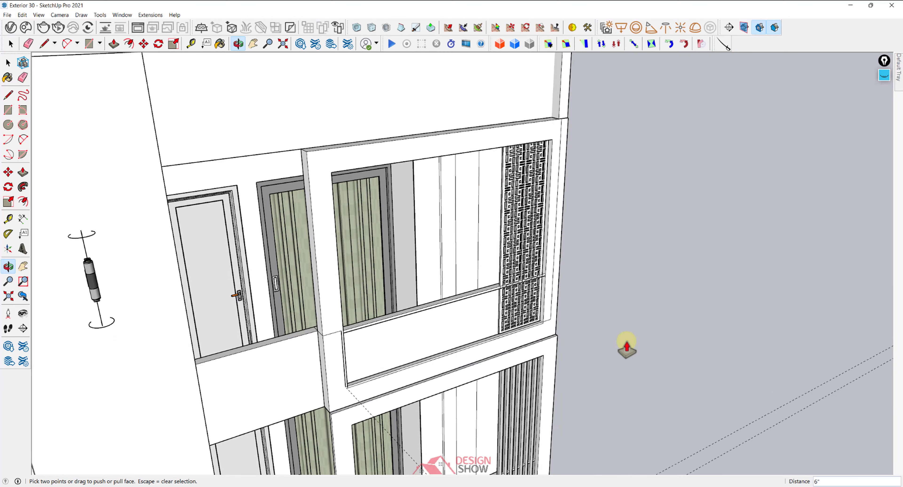
pyautogui.click(406, 375)
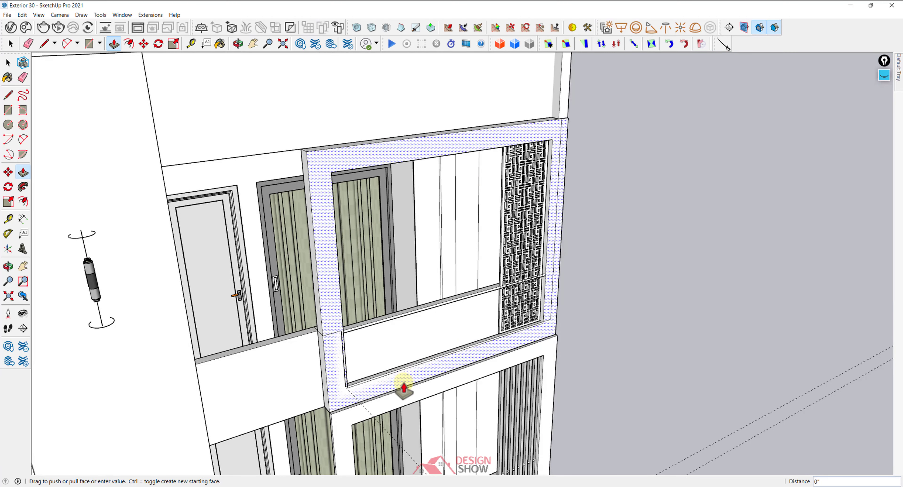
pyautogui.moveTo(338, 424); pyautogui.dragTo(369, 272, button='middle')
pyautogui.scroll(-2, 369, 272)
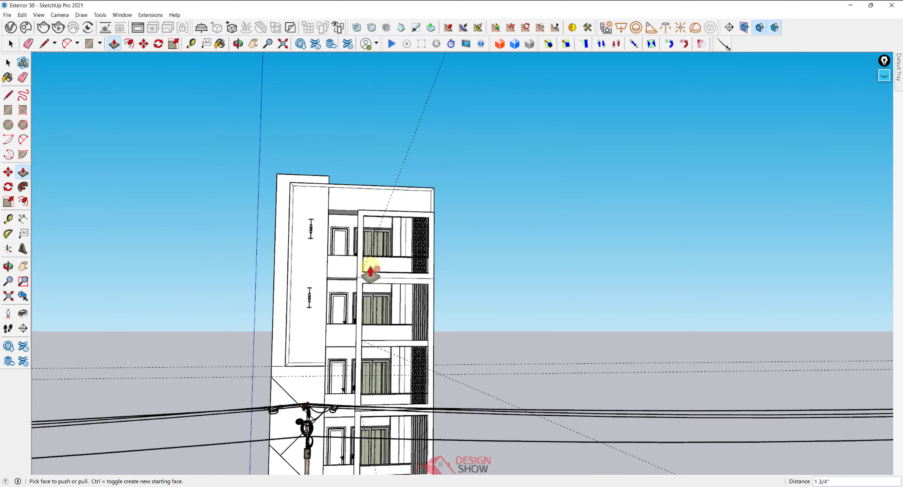
# Examine the middle and lowest balcony frames to tell which are loose geometry and which are grouped
pyautogui.press('space')
pyautogui.scroll(2, 361, 273)
pyautogui.doubleClick(369, 279)
pyautogui.keyDown('ctrl'); pyautogui.doubleClick(368, 291); pyautogui.keyUp('ctrl')
pyautogui.doubleClick(370, 292)
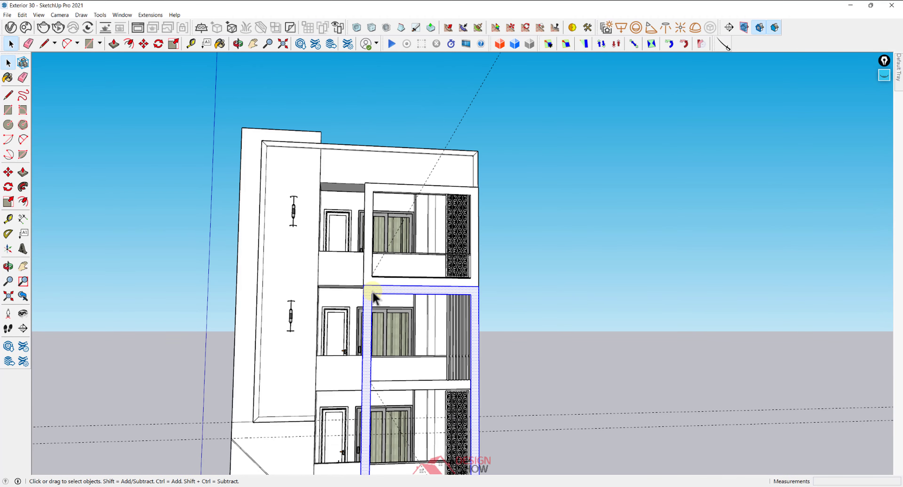
pyautogui.scroll(-2, 372, 293)
pyautogui.scroll(-2, 382, 386)
pyautogui.keyDown('shift'); pyautogui.moveTo(387, 446); pyautogui.dragTo(392, 357, button='middle'); pyautogui.keyUp('shift')
pyautogui.scroll(2, 392, 357)
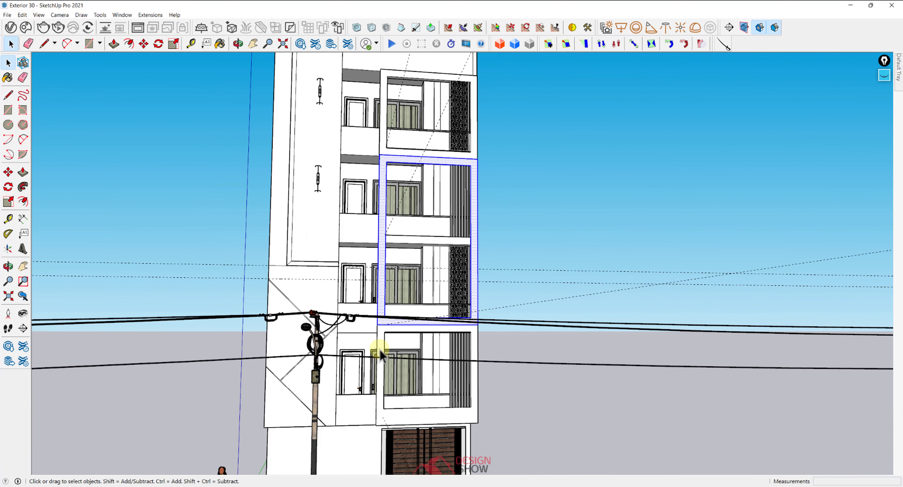
pyautogui.doubleClick(380, 347)
pyautogui.doubleClick(380, 347)
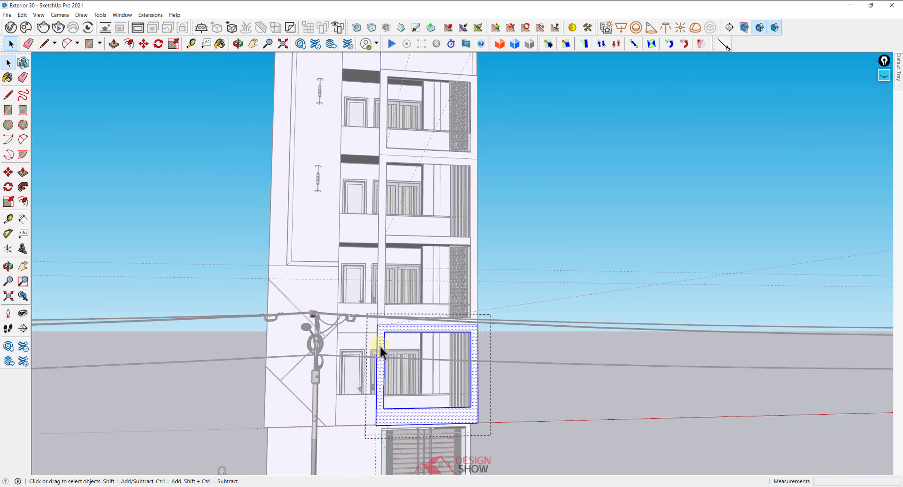
pyautogui.click(393, 288)
pyautogui.scroll(2, 377, 323)
pyautogui.click(381, 284)
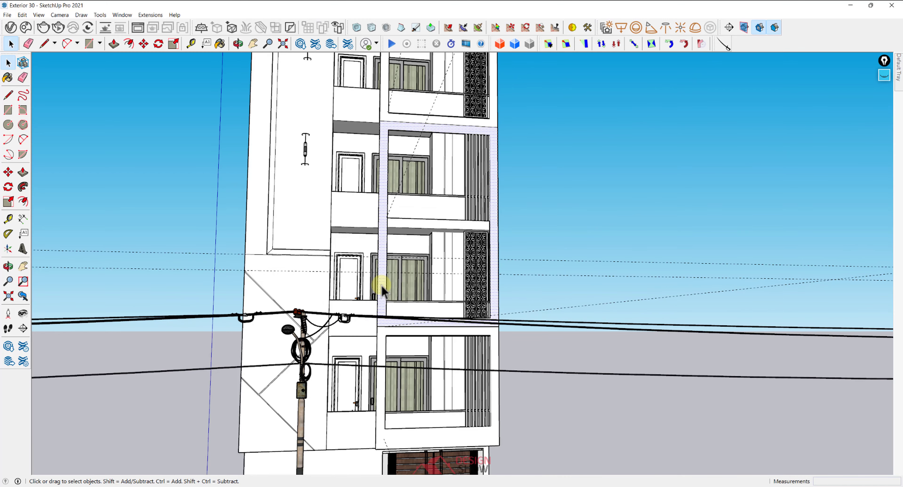
# Group the connected top and middle balcony frames and open that group for editing
pyautogui.scroll(-3, 381, 286)
pyautogui.keyDown('shift'); pyautogui.moveTo(383, 308); pyautogui.dragTo(380, 336, button='middle'); pyautogui.keyUp('shift')
pyautogui.tripleClick(380, 210)
pyautogui.hotkey('ctrl', 'g')
pyautogui.doubleClick(381, 210)
pyautogui.moveTo(369, 190)
pyautogui.mouseDown(button='middle')
pyautogui.moveTo(383, 182)
pyautogui.moveTo(369, 204)
pyautogui.moveTo(365, 197)
pyautogui.mouseUp(button='middle')
pyautogui.scroll(1, 383, 182)
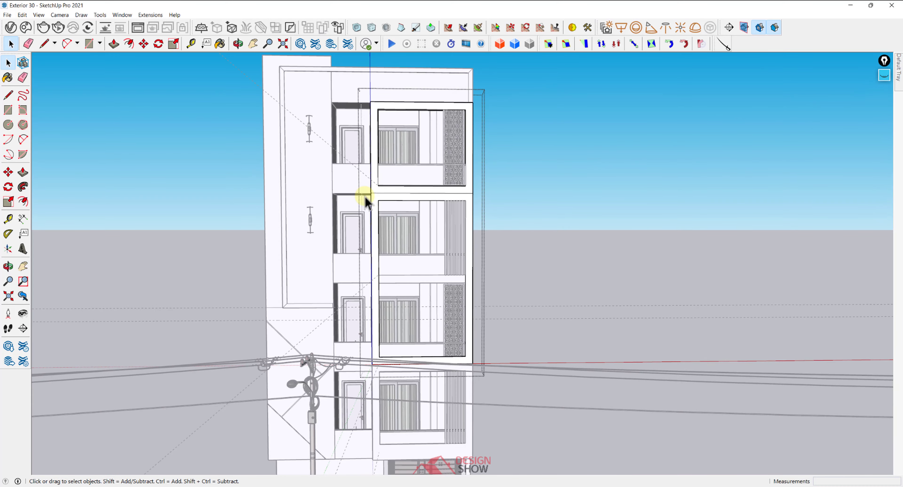
# Make the frame around the two middle balconies its own group and close the enclosing group
pyautogui.moveTo(485, 352); pyautogui.dragTo(486, 375)
pyautogui.rightClick(469, 353)
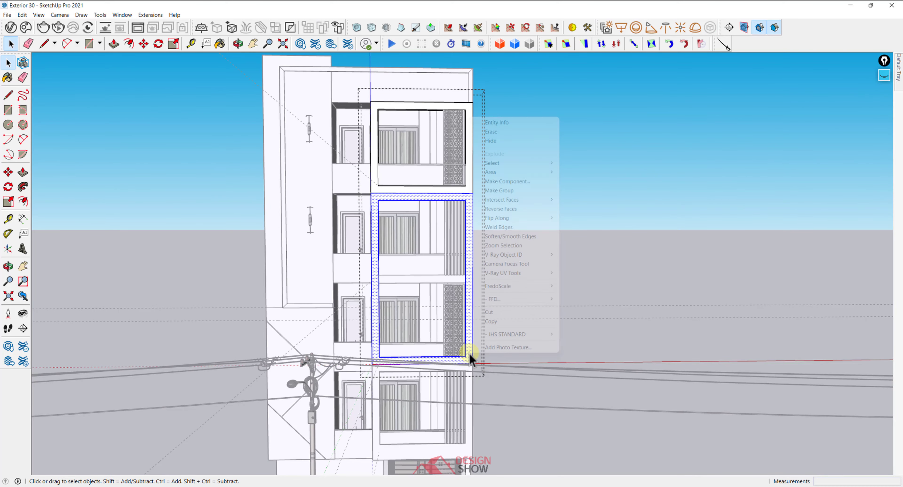
pyautogui.click(490, 193)
pyautogui.scroll(-1, 450, 187)
pyautogui.moveTo(449, 188); pyautogui.dragTo(502, 217, button='middle')
pyautogui.click(501, 216)
# Delete all construction guides from the model
pyautogui.scroll(-3, 487, 249)
pyautogui.moveTo(485, 253); pyautogui.dragTo(473, 235, button='middle')
pyautogui.scroll(2, 472, 235)
pyautogui.click(22, 15)
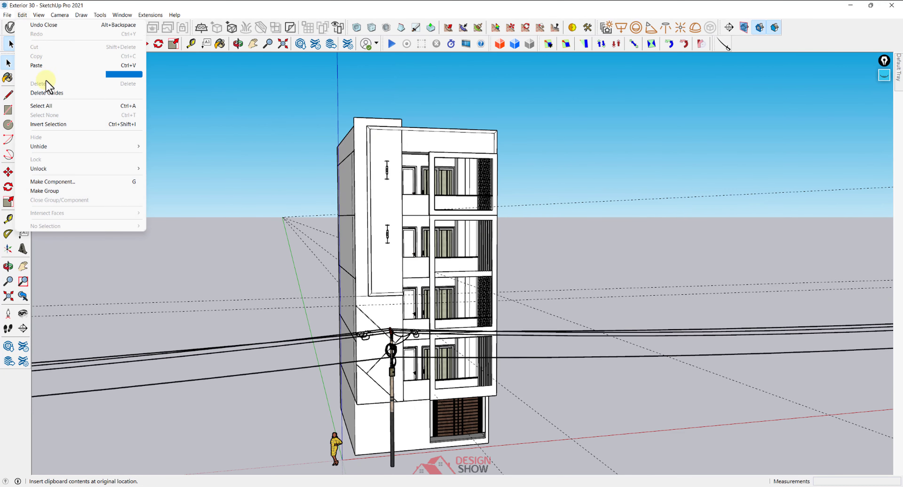
pyautogui.click(49, 93)
# Draw a rectangle on the ground in front of the facade, starting at the ground-floor wall's left base corner
pyautogui.moveTo(490, 222); pyautogui.dragTo(369, 225, button='middle')
pyautogui.moveTo(448, 452); pyautogui.dragTo(480, 390, button='middle')
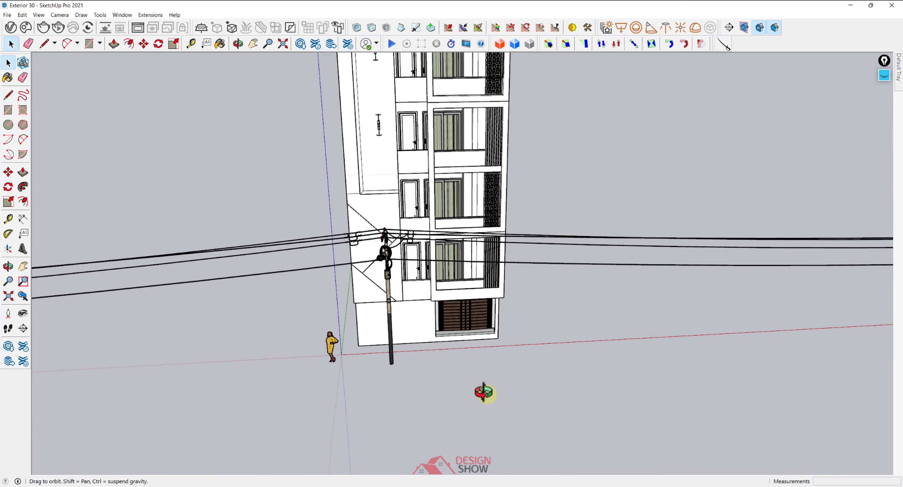
pyautogui.scroll(3, 445, 338)
pyautogui.scroll(3, 448, 345)
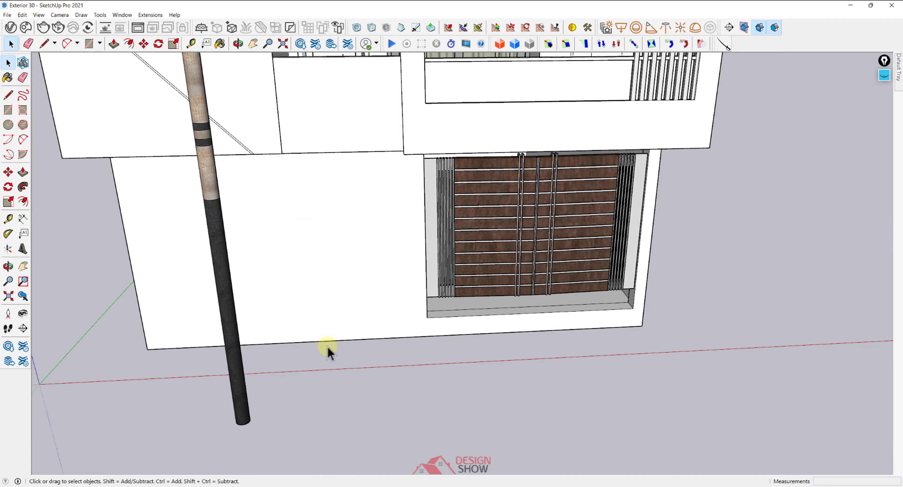
pyautogui.moveTo(326, 345); pyautogui.dragTo(333, 354, button='middle')
pyautogui.press('r')
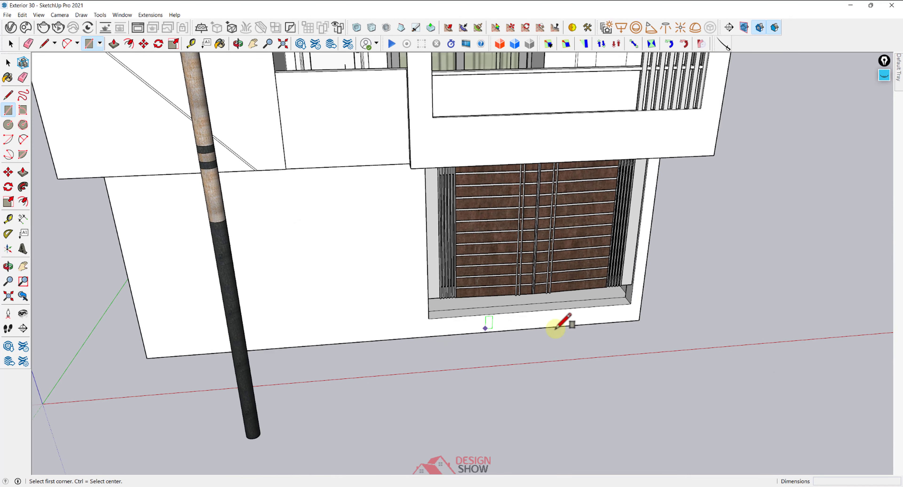
pyautogui.click(147, 357)
pyautogui.click(690, 428)
# Move the ground rectangle's right edge outward to line up with the right corner of the ground-floor wall
pyautogui.press('space')
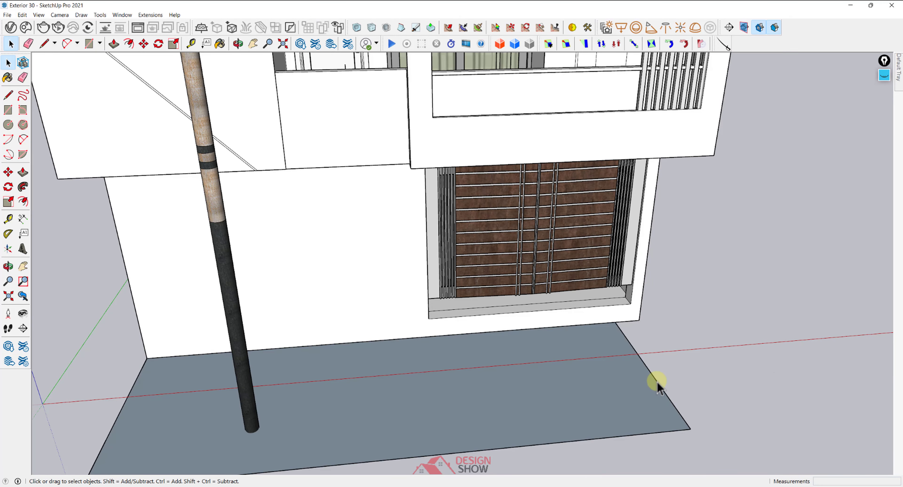
pyautogui.click(657, 383)
pyautogui.press('m')
pyautogui.click(621, 335)
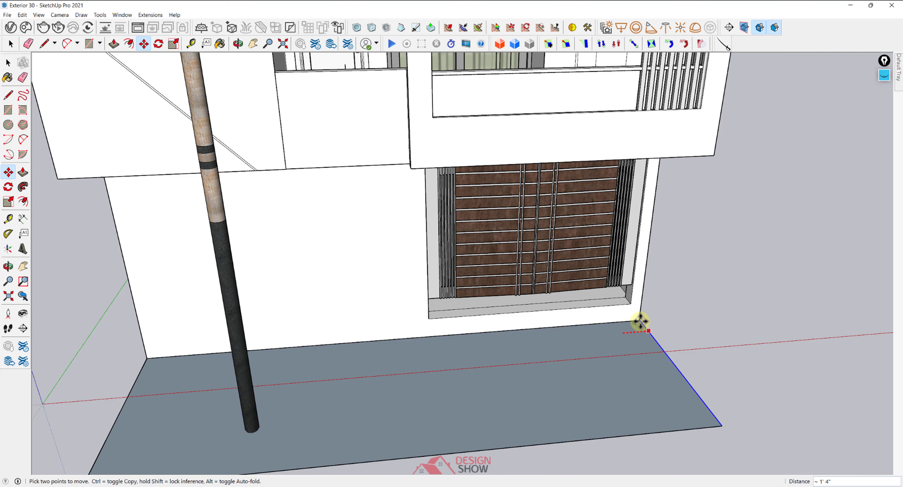
pyautogui.press('space')
pyautogui.scroll(-4, 639, 352)
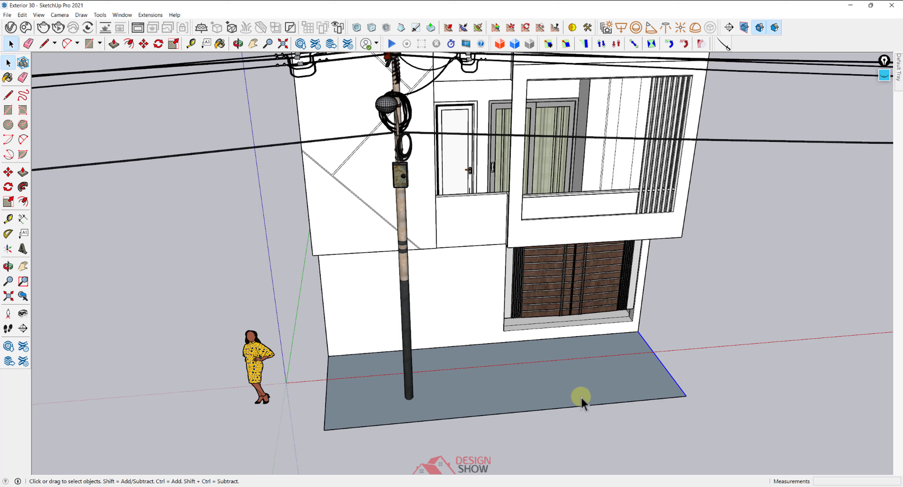
# Place a guide line on the ground parallel to the facade's base edge with the Tape Measure tool
pyautogui.moveTo(554, 346); pyautogui.dragTo(589, 375, button='middle')
pyautogui.scroll(4, 549, 398)
pyautogui.moveTo(533, 361); pyautogui.dragTo(527, 315, button='middle')
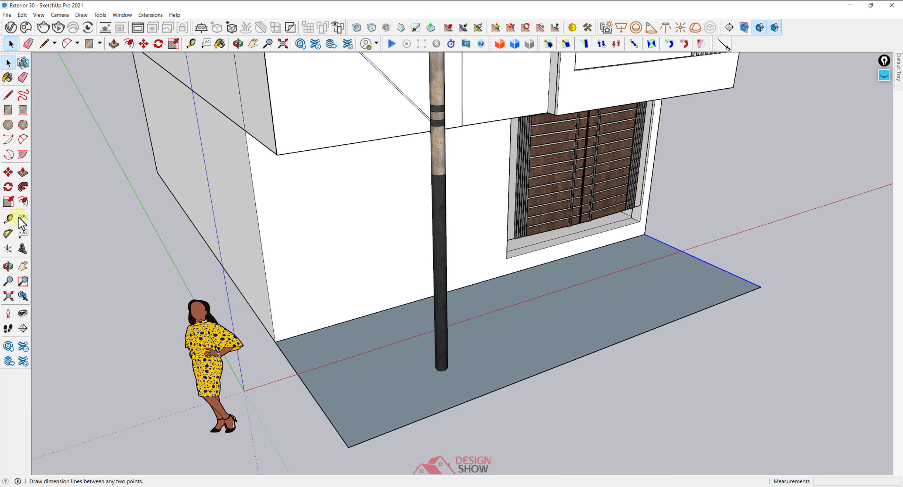
pyautogui.click(8, 219)
pyautogui.click(366, 315)
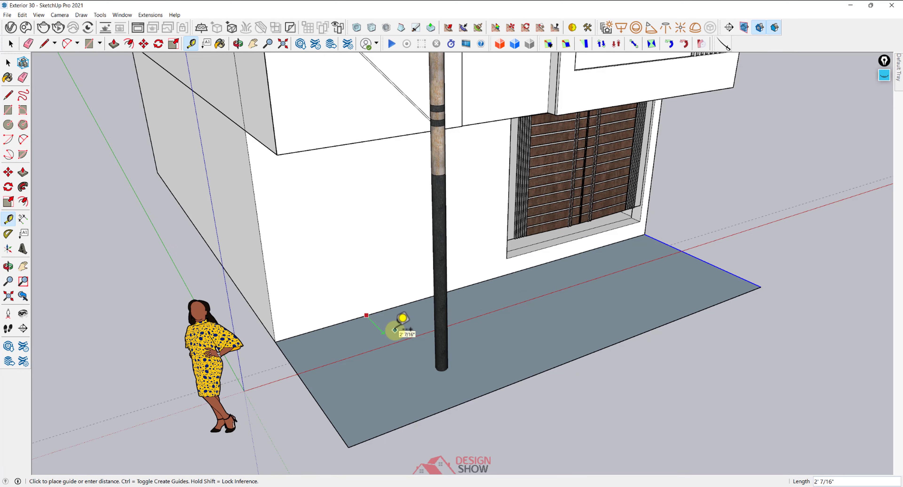
pyautogui.press('space')
# Move the ground rectangle's front edge back onto the guide line
pyautogui.moveTo(616, 343); pyautogui.dragTo(616, 341, button='middle')
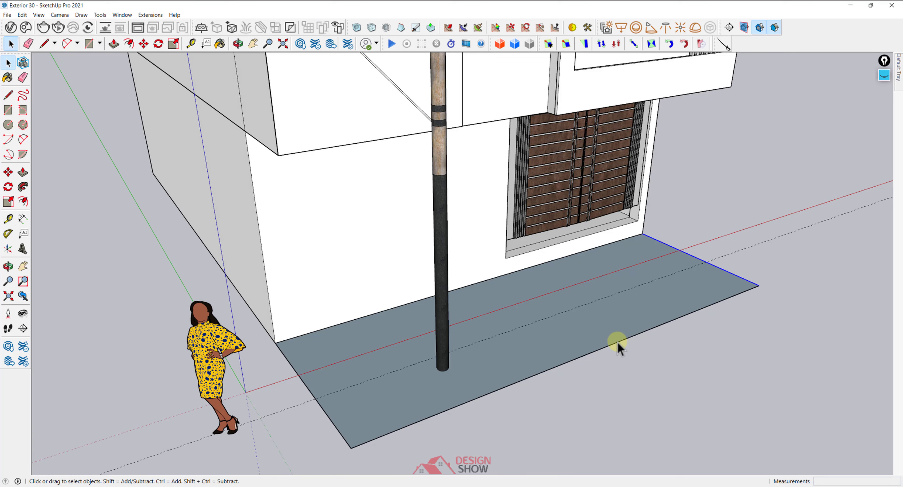
pyautogui.click(620, 342)
pyautogui.press('m')
pyautogui.click(618, 342)
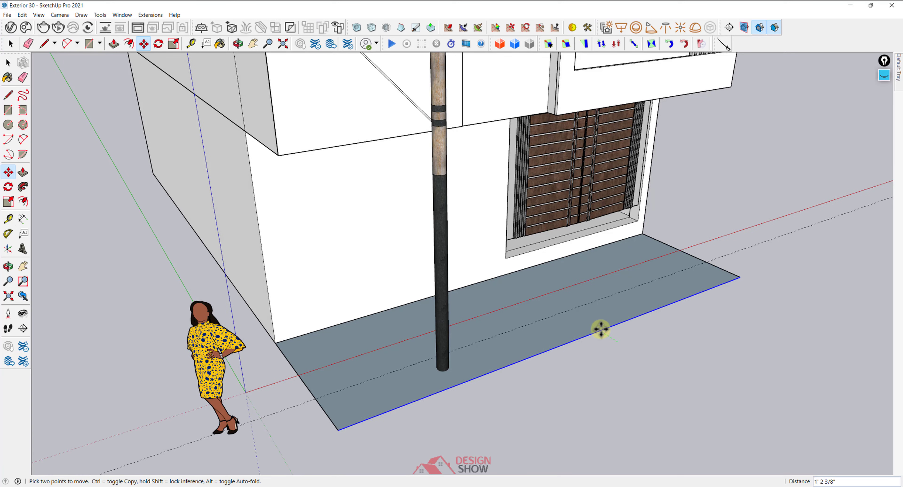
pyautogui.click(590, 302)
# Extrude the ground rectangle upward with Push/Pull to the base level of the gate opening
pyautogui.moveTo(590, 302); pyautogui.dragTo(568, 329, button='middle')
pyautogui.press('p')
pyautogui.click(566, 298)
pyautogui.click(568, 329)
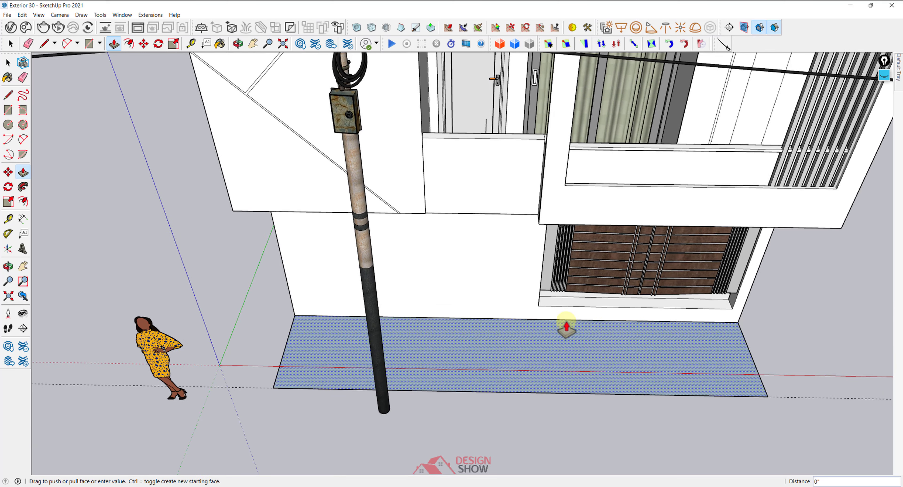
pyautogui.press('Escape')
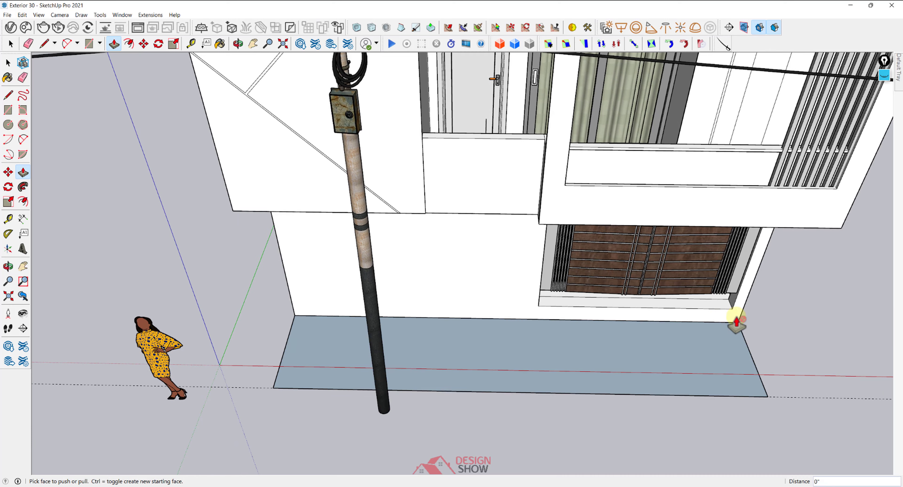
pyautogui.scroll(2, 736, 322)
pyautogui.click(732, 324)
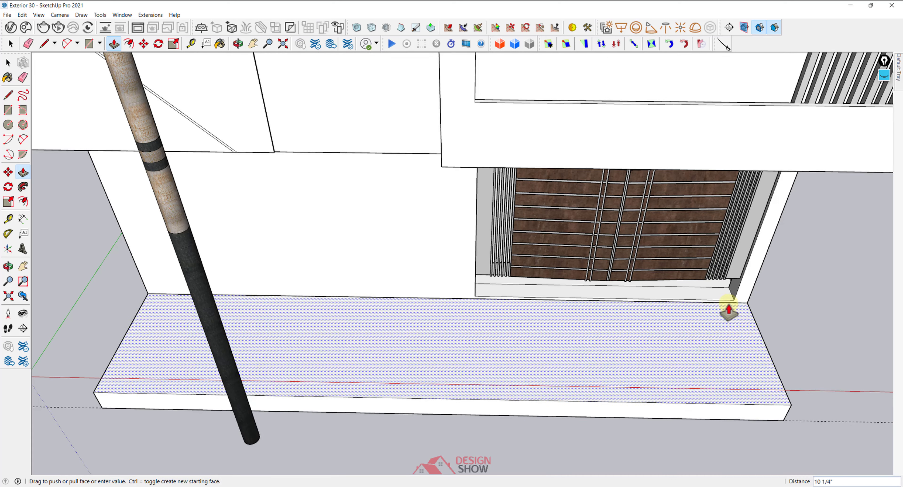
pyautogui.click(719, 303)
# Draw a line across the slab's top from the gate opening's left base corner to the front edge
pyautogui.scroll(1, 655, 320)
pyautogui.moveTo(655, 320); pyautogui.dragTo(576, 310, button='middle')
pyautogui.press('space')
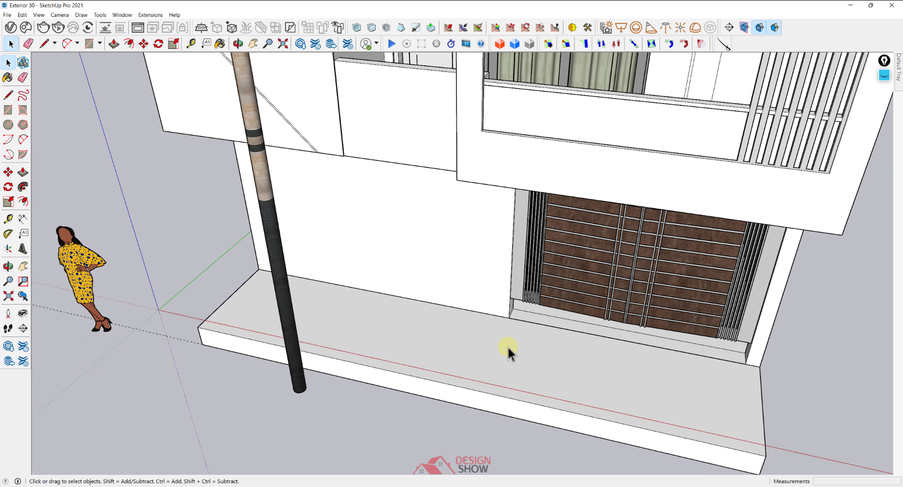
pyautogui.click(509, 351)
pyautogui.press('l')
pyautogui.click(509, 318)
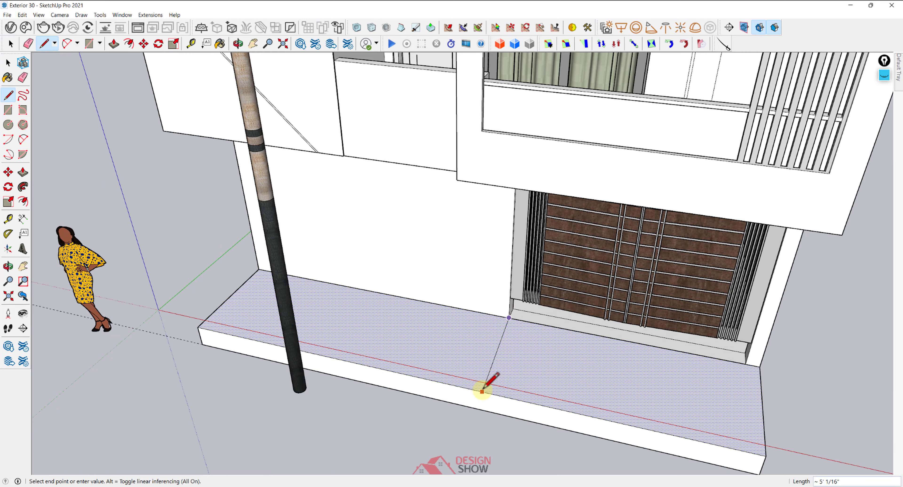
pyautogui.click(477, 390)
pyautogui.press('space')
pyautogui.moveTo(460, 258); pyautogui.dragTo(452, 327, button='middle')
pyautogui.scroll(-2, 490, 334)
pyautogui.click(541, 357)
pyautogui.scroll(2, 584, 347)
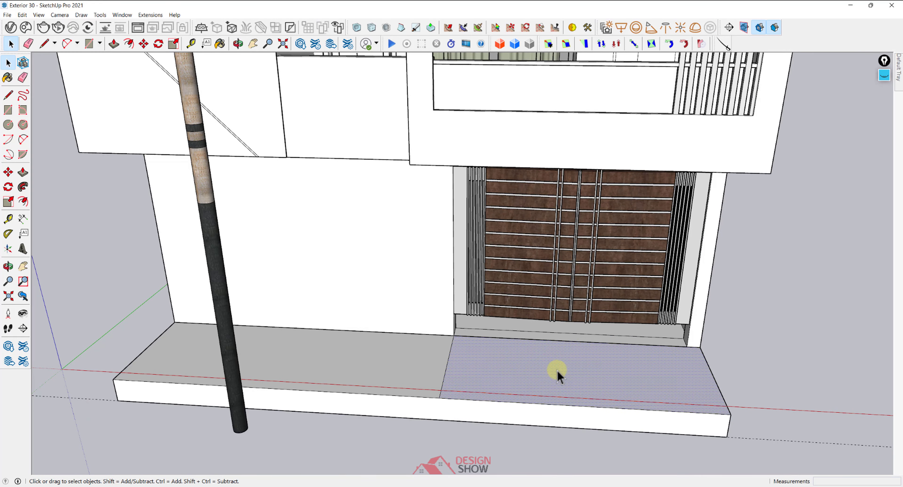
pyautogui.moveTo(558, 376); pyautogui.dragTo(504, 371, button='middle')
pyautogui.moveTo(413, 335); pyautogui.dragTo(428, 336, button='middle')
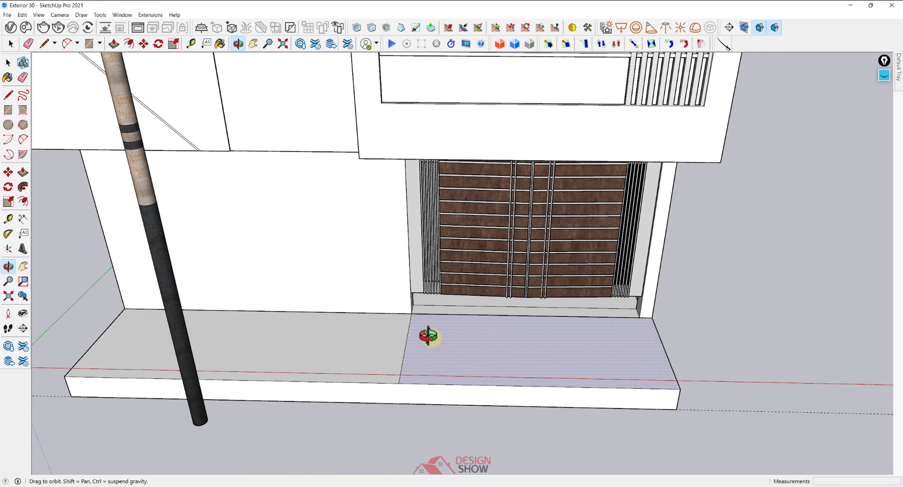
# Measure the narrow wall strip right of the gate opening and copy the slab's dividing line slightly to the left
pyautogui.click(406, 334)
pyautogui.scroll(3, 649, 316)
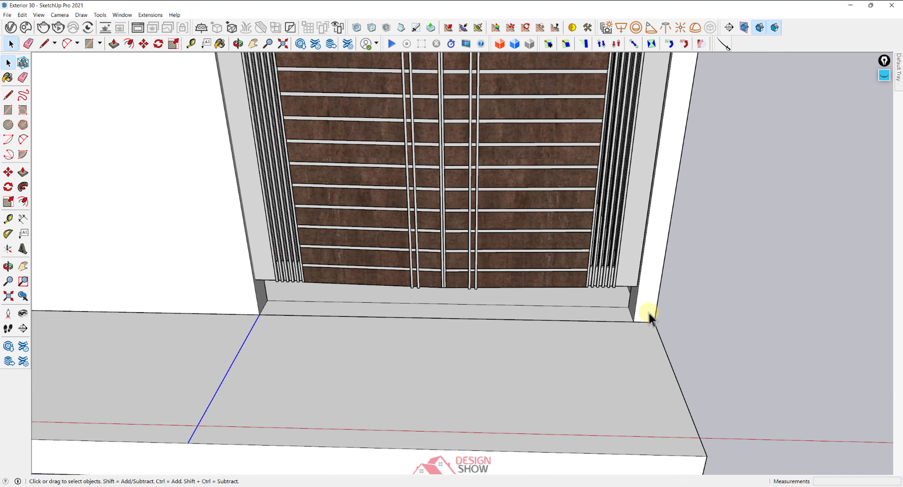
pyautogui.press('l')
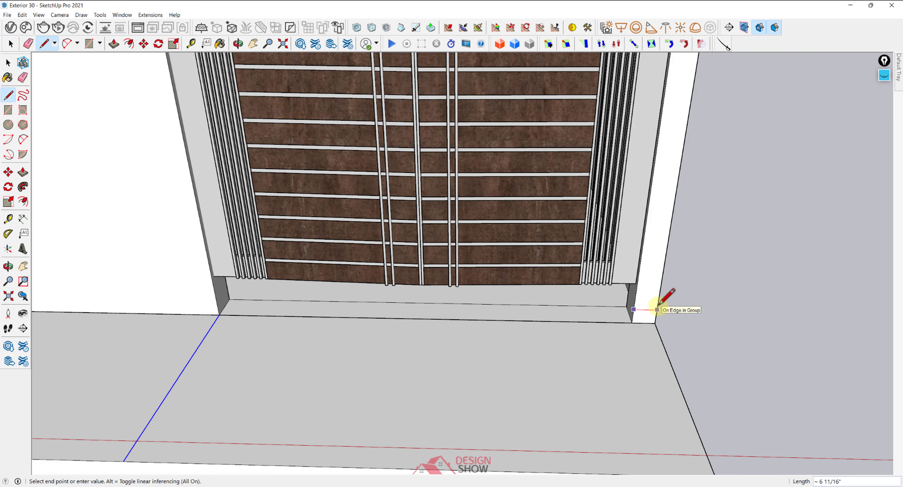
pyautogui.scroll(-3, 652, 318)
pyautogui.press('space')
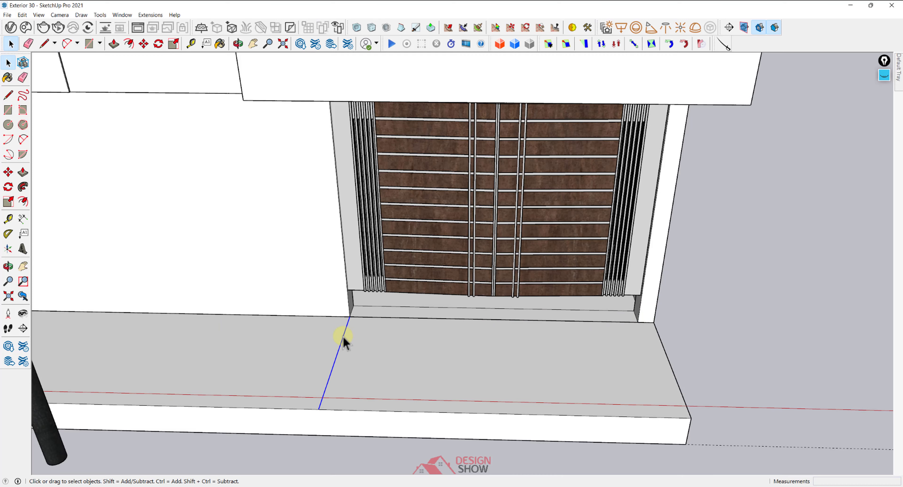
pyautogui.moveTo(342, 335); pyautogui.dragTo(380, 323, button='middle')
pyautogui.press('m')
pyautogui.press('ctrl')
pyautogui.click(388, 317)
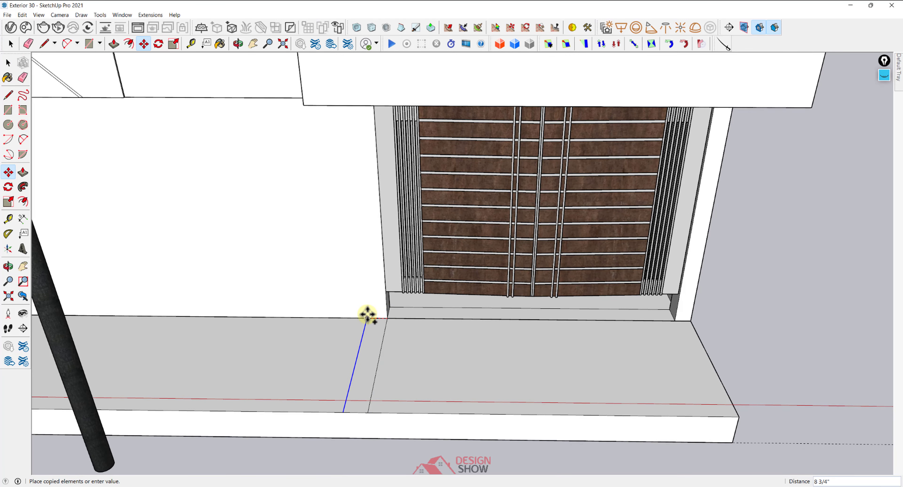
pyautogui.press('space')
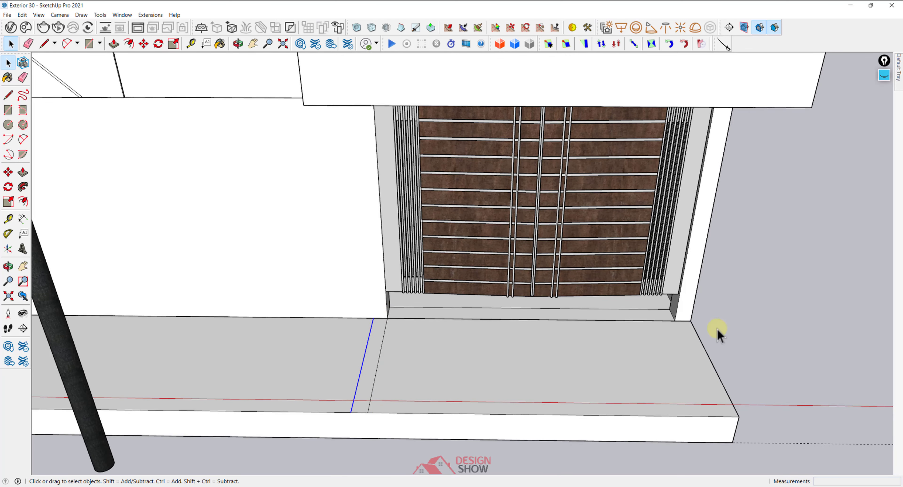
# Copy the slab's right top edge inward to the gate opening's right base corner
pyautogui.scroll(3, 698, 337)
pyautogui.press('m')
pyautogui.press('ctrl')
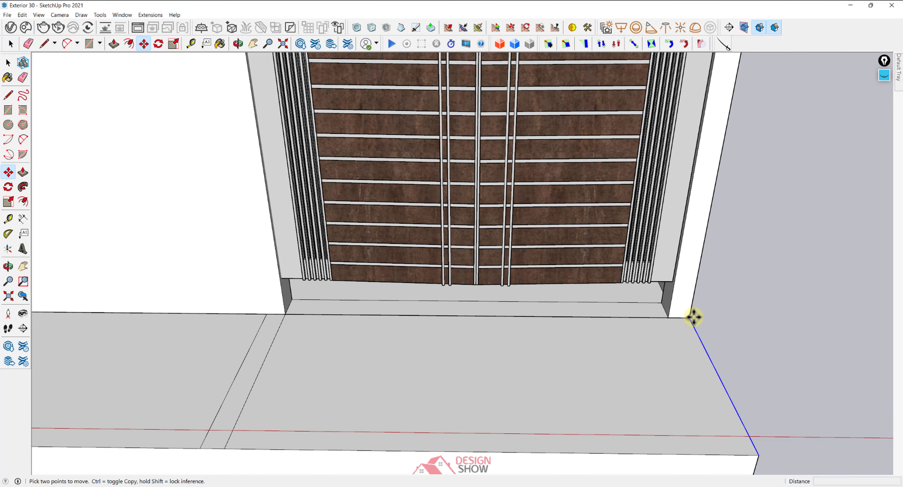
pyautogui.click(681, 318)
pyautogui.click(669, 318)
pyautogui.scroll(-3, 663, 333)
pyautogui.moveTo(577, 315); pyautogui.dragTo(572, 324, button='middle')
pyautogui.press('space')
# Copy the slab line at the gate opening's left corner 3'3" toward the middle of the opening
pyautogui.click(468, 333)
pyautogui.moveTo(472, 328); pyautogui.dragTo(471, 338, button='middle')
pyautogui.scroll(2, 482, 327)
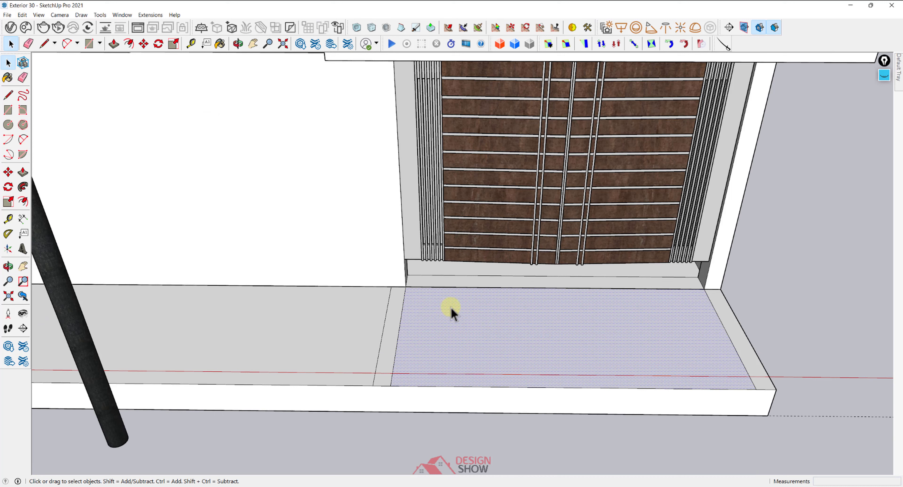
pyautogui.click(401, 313)
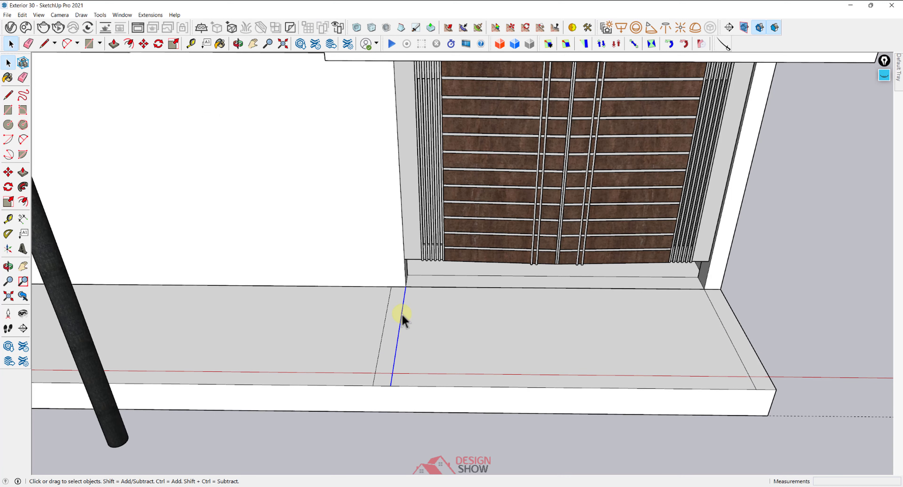
pyautogui.press('m')
pyautogui.click(405, 284)
pyautogui.press('ctrl')
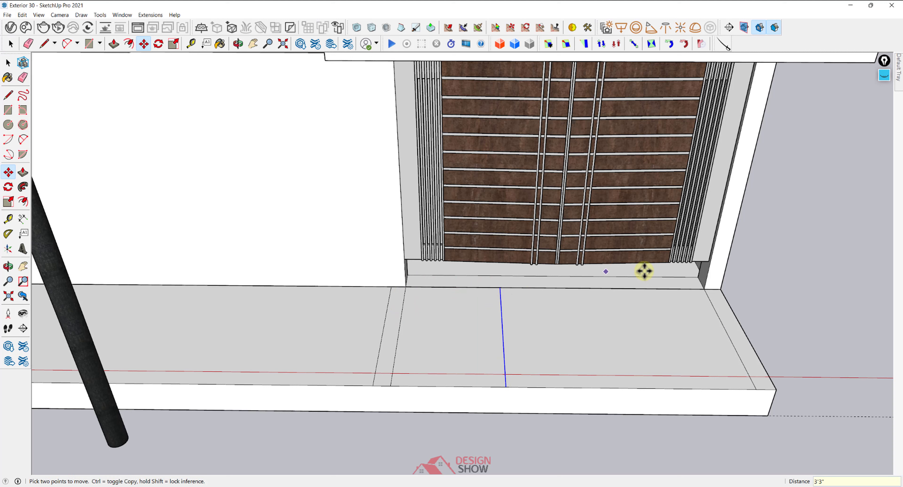
pyautogui.press('space')
# Copy the slab line at the gate opening's right corner toward the middle, leaving a central bay between the two copied lines
pyautogui.click(715, 311)
pyautogui.press('m')
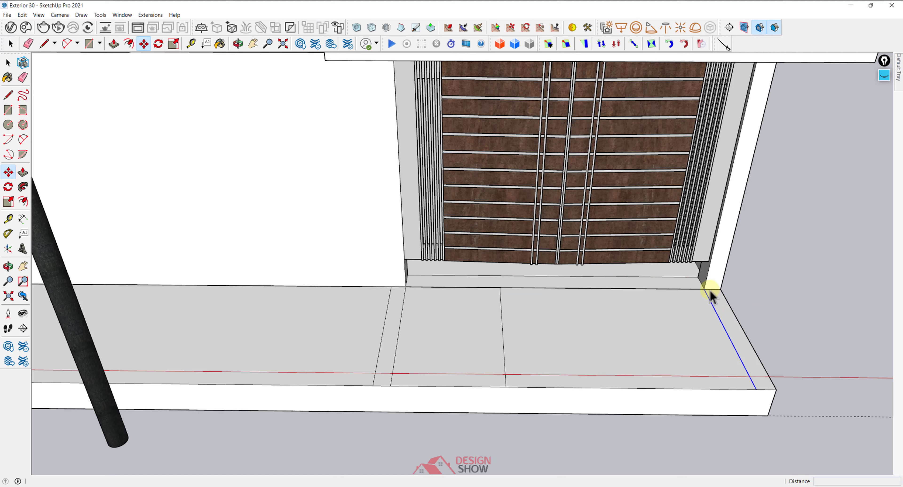
pyautogui.click(704, 289)
pyautogui.press('ctrl')
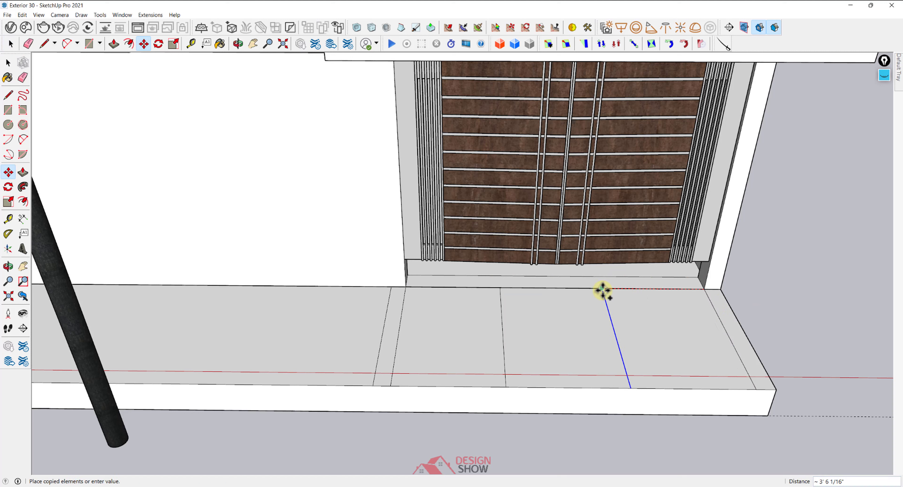
pyautogui.click(608, 294)
pyautogui.press('space')
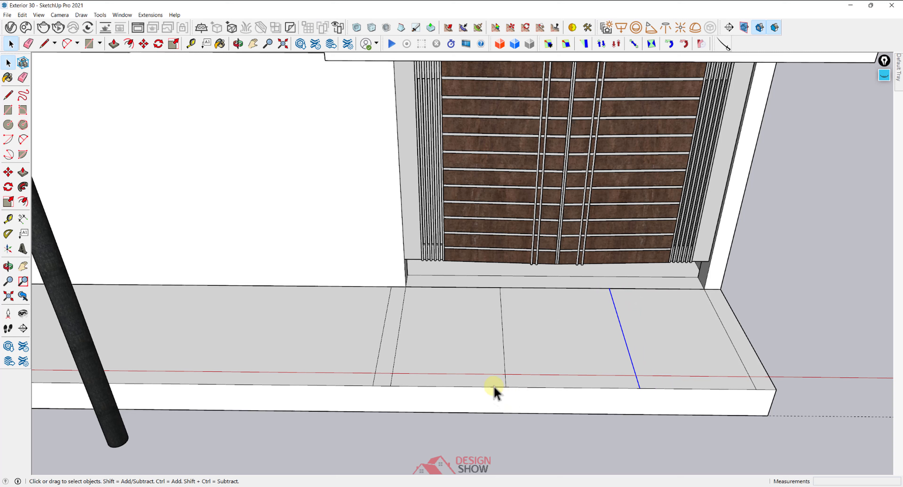
# Push the central bay of the slab down 1' to the base, opening a recess in front of the gate
pyautogui.press('l')
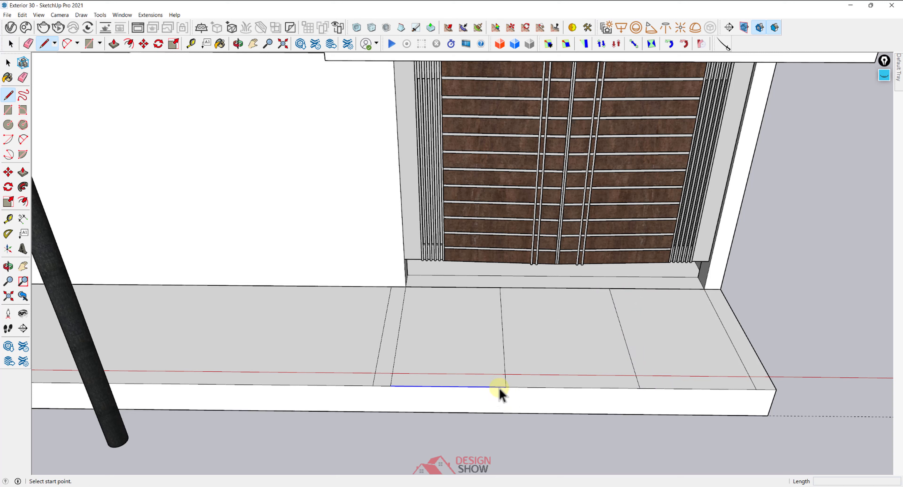
pyautogui.press('space')
pyautogui.press('p')
pyautogui.click(528, 380)
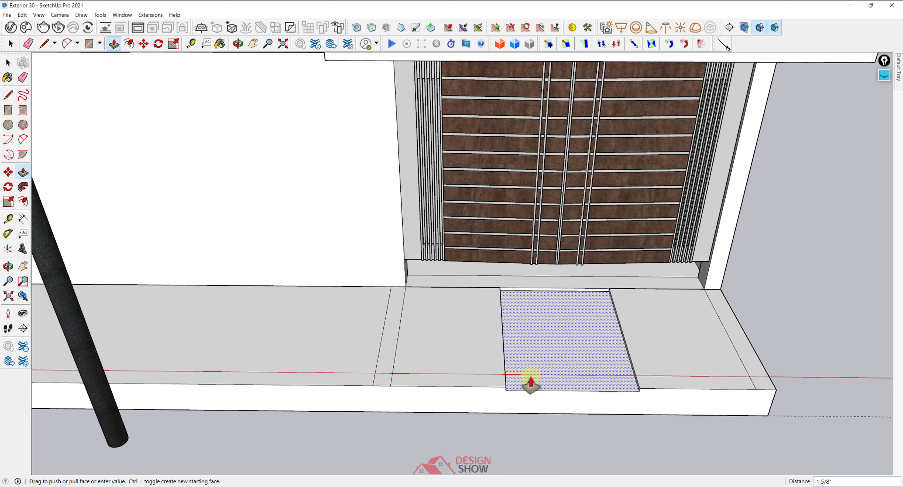
pyautogui.click(529, 408)
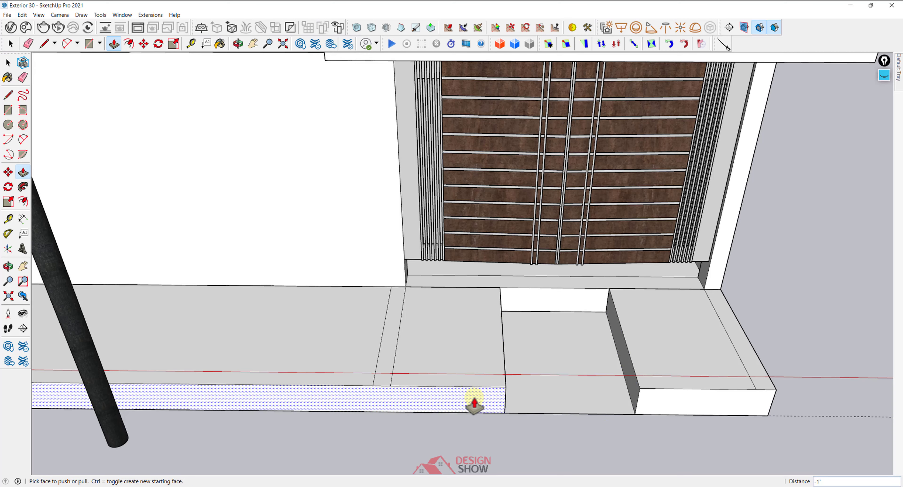
pyautogui.moveTo(476, 400); pyautogui.dragTo(444, 368, button='middle')
# Draw vertical lines down the slab's front face below the dividing lines that meet both gate opening corners
pyautogui.press('l')
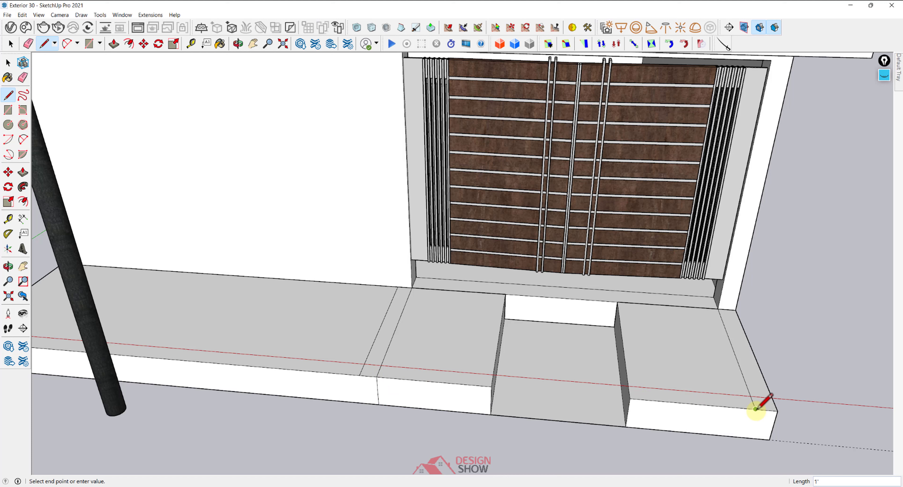
pyautogui.click(748, 437)
pyautogui.press('space')
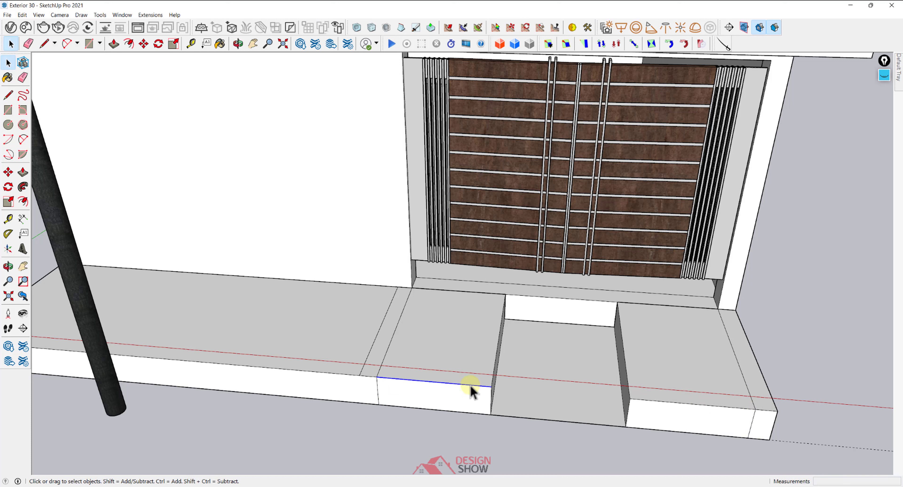
pyautogui.keyDown('shift'); pyautogui.click(642, 400); pyautogui.keyUp('shift')
pyautogui.moveTo(642, 399); pyautogui.dragTo(610, 326, button='middle')
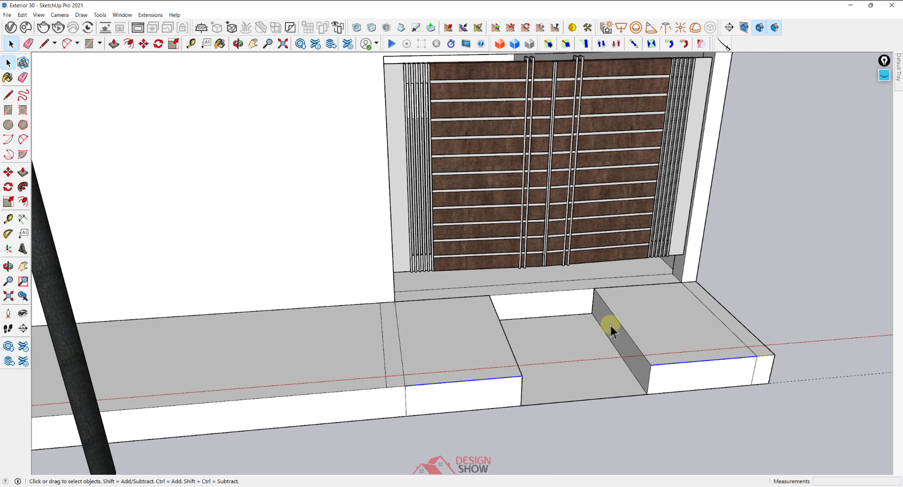
# Draw a diagonal on the recess's right side wall from the front bottom corner to the rear top corner
pyautogui.scroll(6, 627, 330)
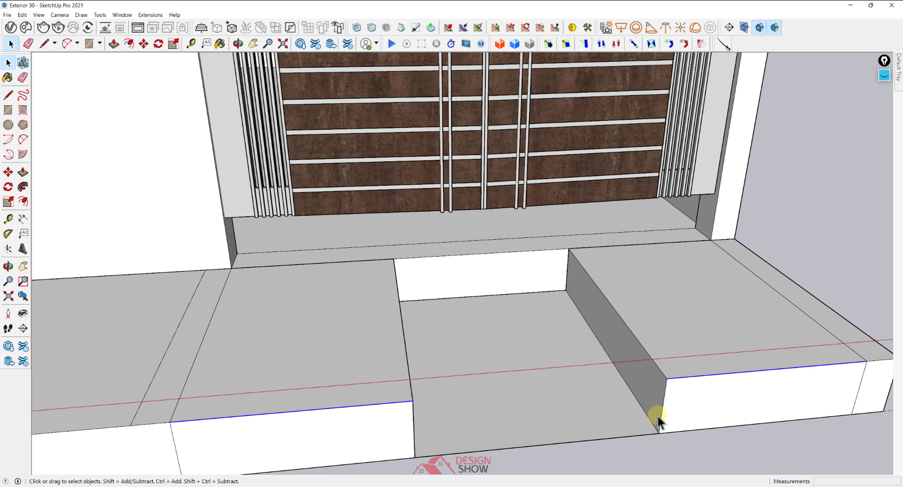
pyautogui.press('l')
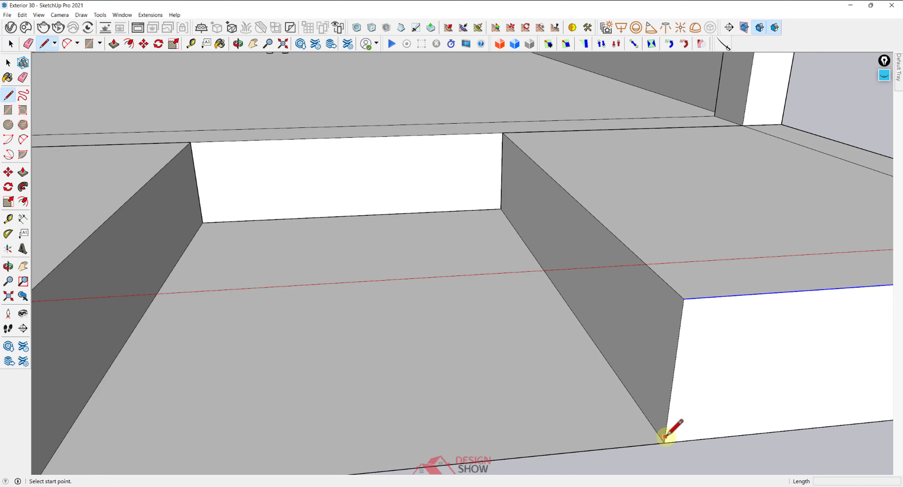
pyautogui.scroll(2, 665, 442)
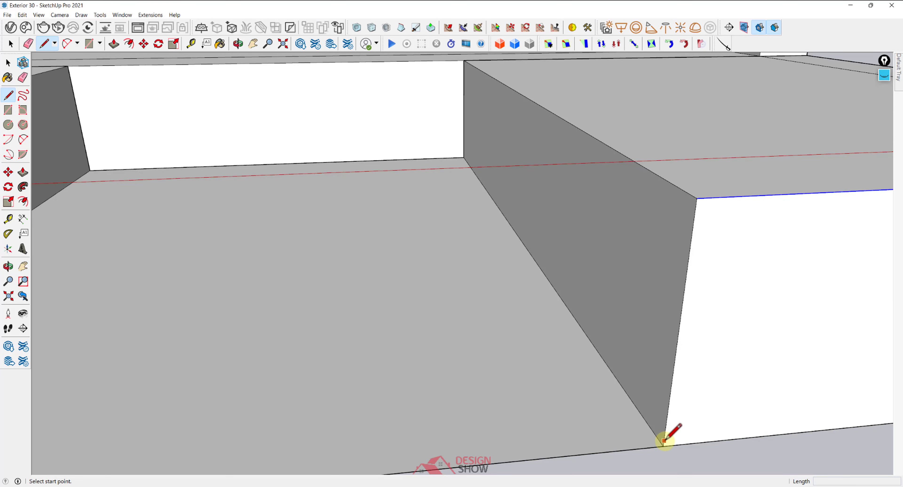
pyautogui.click(665, 442)
pyautogui.scroll(-3, 633, 332)
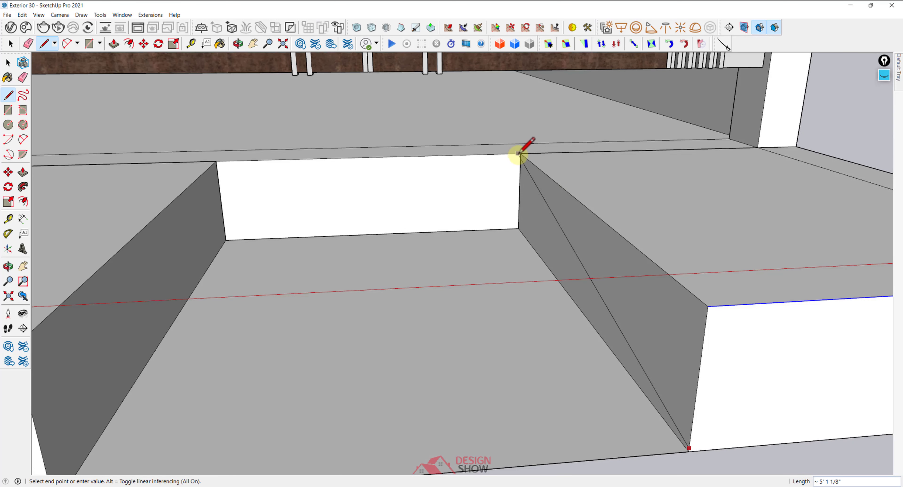
pyautogui.press('space')
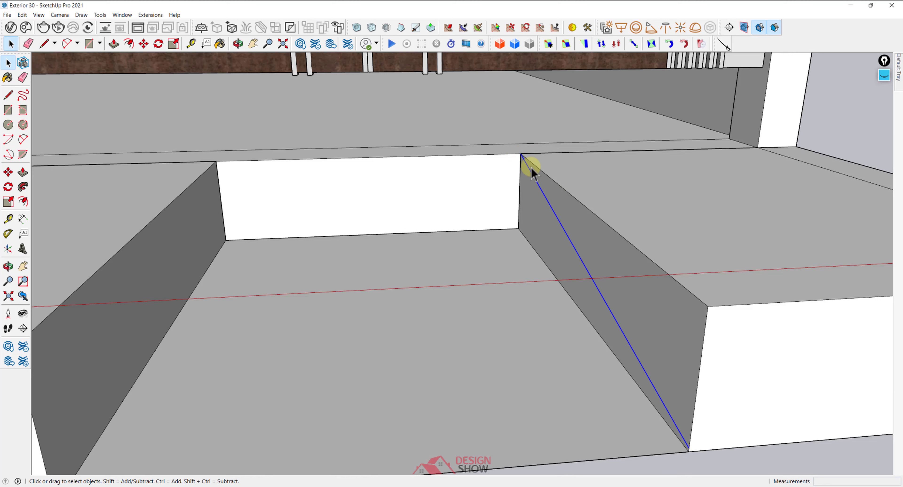
# Copy the diagonal across the recess to the rear top corner of its left side wall
pyautogui.press('m')
pyautogui.click(520, 151)
pyautogui.press('ctrl')
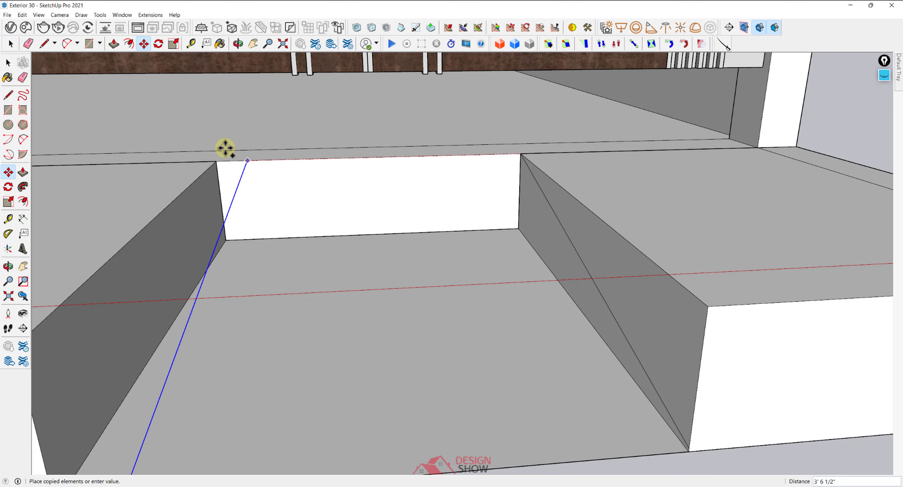
pyautogui.click(215, 163)
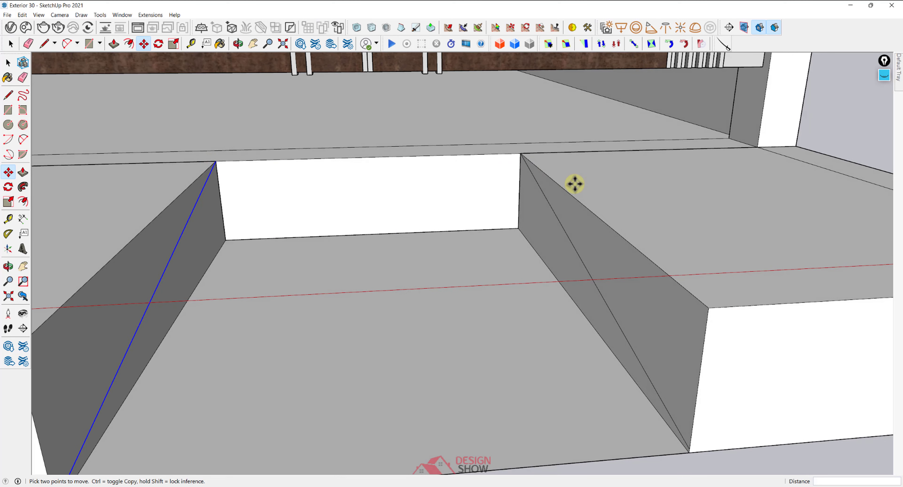
# Push the triangle above the right diagonal outward to the dividing line at the gate opening's right corner, forming a ramp
pyautogui.press('p')
pyautogui.click(574, 222)
pyautogui.scroll(-3, 613, 207)
pyautogui.moveTo(635, 201); pyautogui.dragTo(458, 233, button='middle')
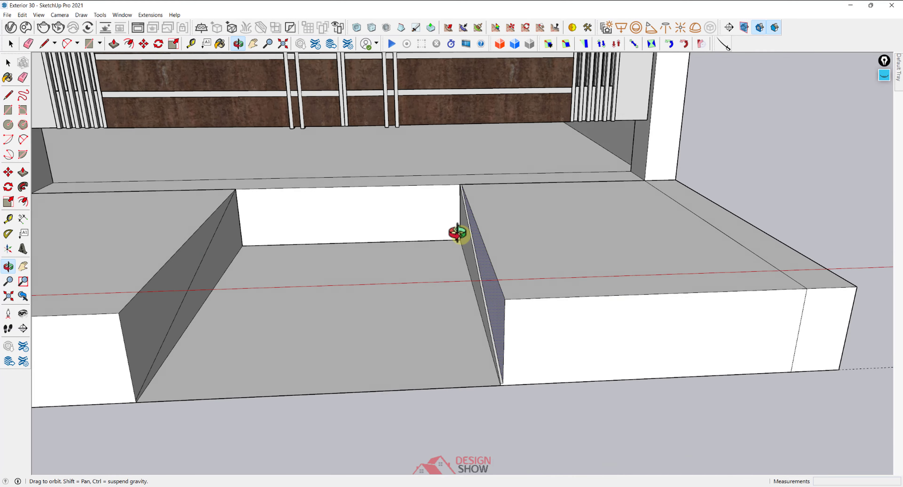
pyautogui.click(669, 199)
# Push the triangle above the left diagonal 3'3" outward to the left dividing line, forming the second ramp
pyautogui.moveTo(641, 221); pyautogui.dragTo(338, 258, button='middle')
pyautogui.click(419, 286)
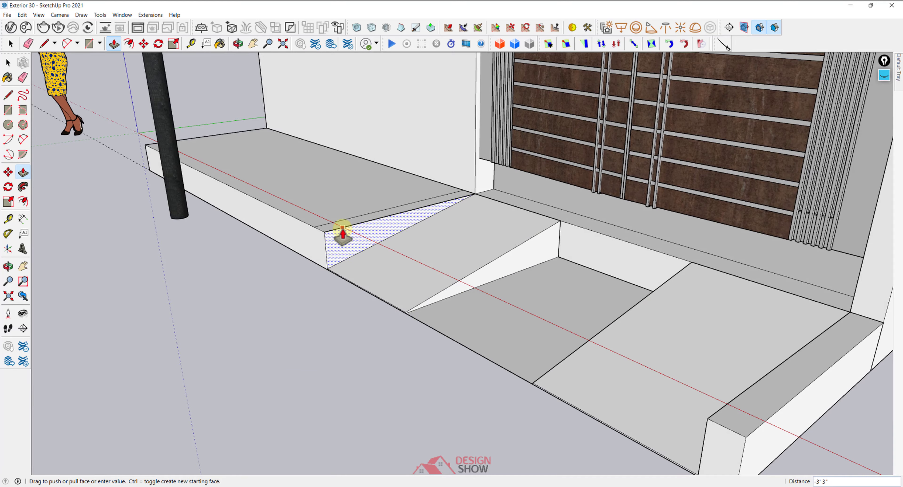
pyautogui.click(341, 233)
pyautogui.moveTo(342, 253); pyautogui.dragTo(546, 364, button='middle')
# Draw a first step profile, a short riser and a tread, on the left ramp's side wall inside the recess
pyautogui.press('space')
pyautogui.moveTo(502, 338); pyautogui.dragTo(506, 322)
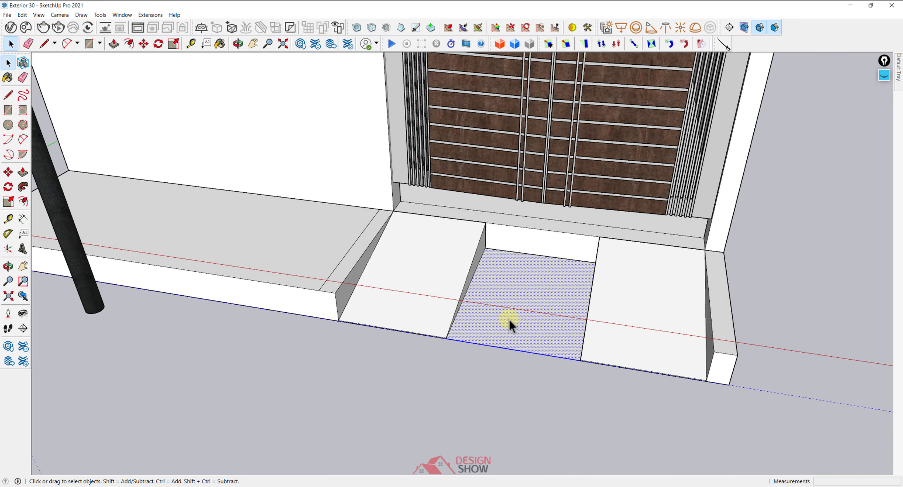
pyautogui.moveTo(506, 323); pyautogui.dragTo(434, 273, button='middle')
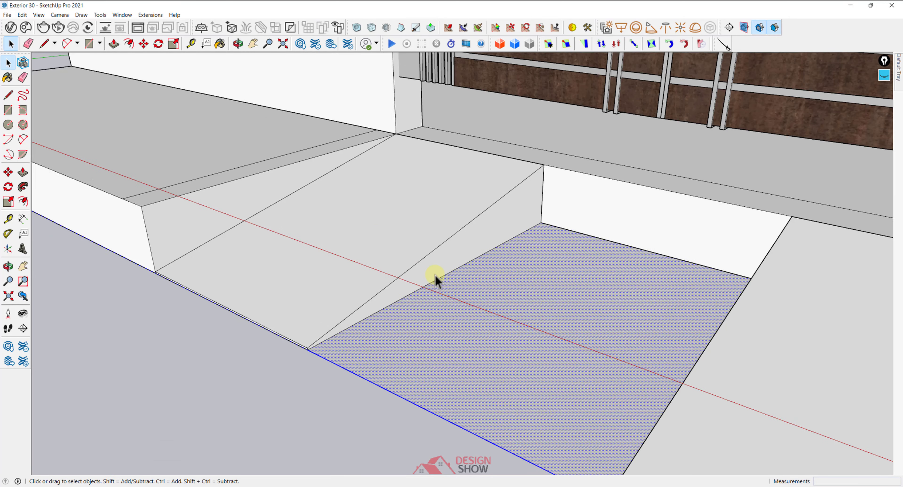
pyautogui.scroll(2, 442, 267)
pyautogui.press('l')
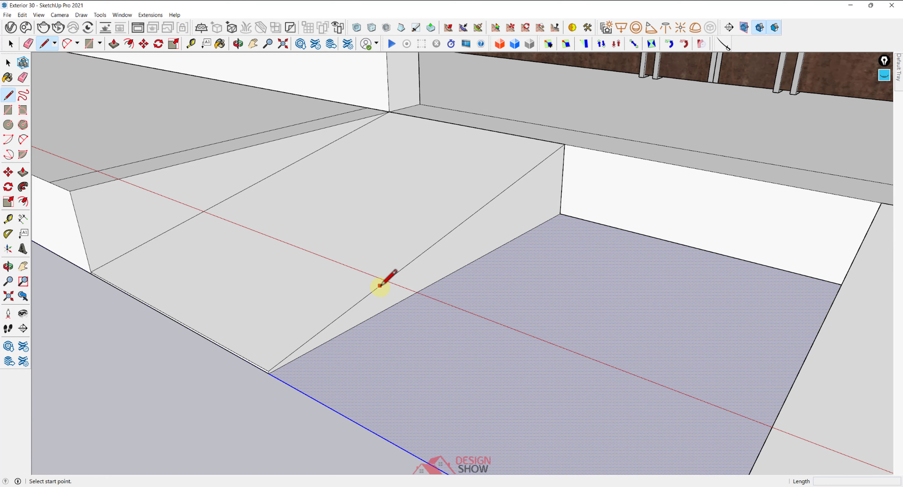
pyautogui.click(347, 330)
pyautogui.scroll(1, 345, 322)
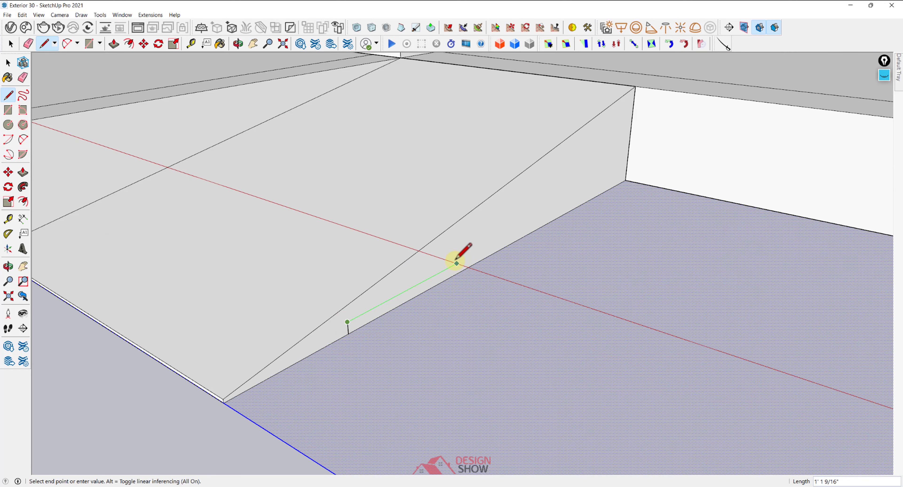
pyautogui.click(446, 257)
pyautogui.press('space')
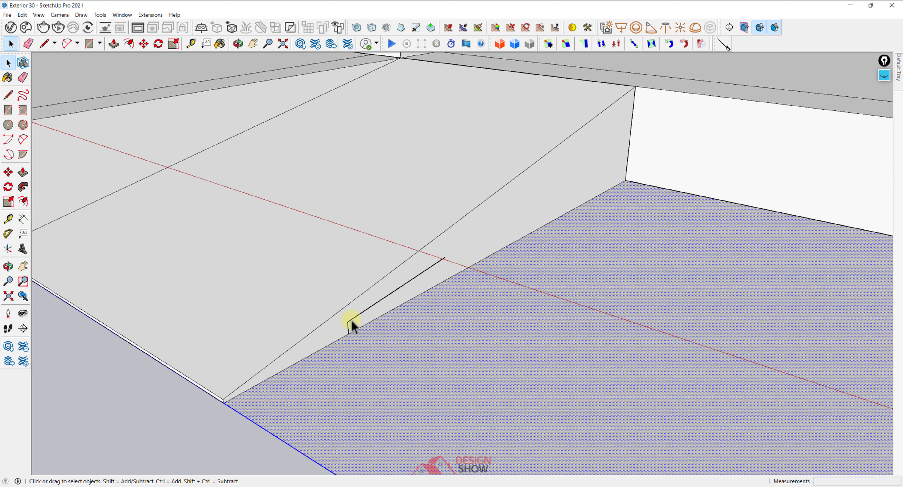
# Copy the riser and tread profile three times end to end up the ramp's side wall, about 1' 1/8" apart
pyautogui.press('Escape')
pyautogui.press('m')
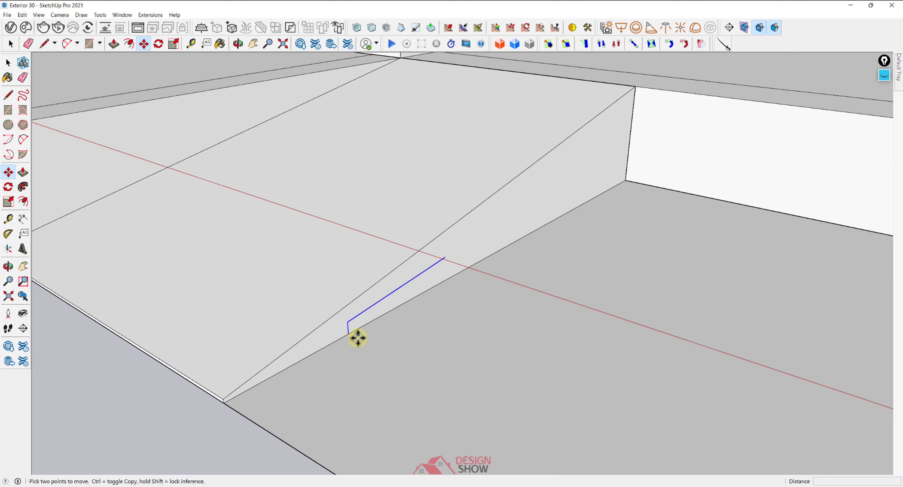
pyautogui.press('ctrl')
pyautogui.click(348, 335)
pyautogui.click(449, 258)
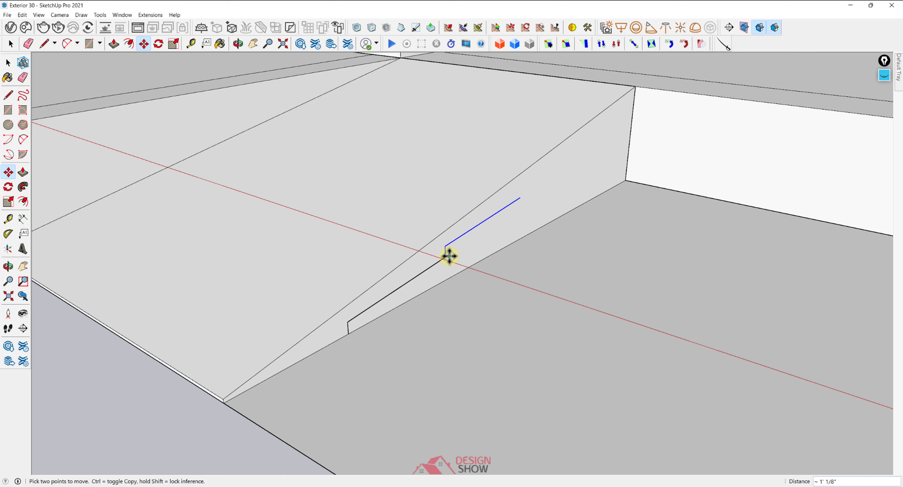
pyautogui.press('ctrl')
pyautogui.click(445, 258)
pyautogui.click(520, 198)
pyautogui.press('ctrl')
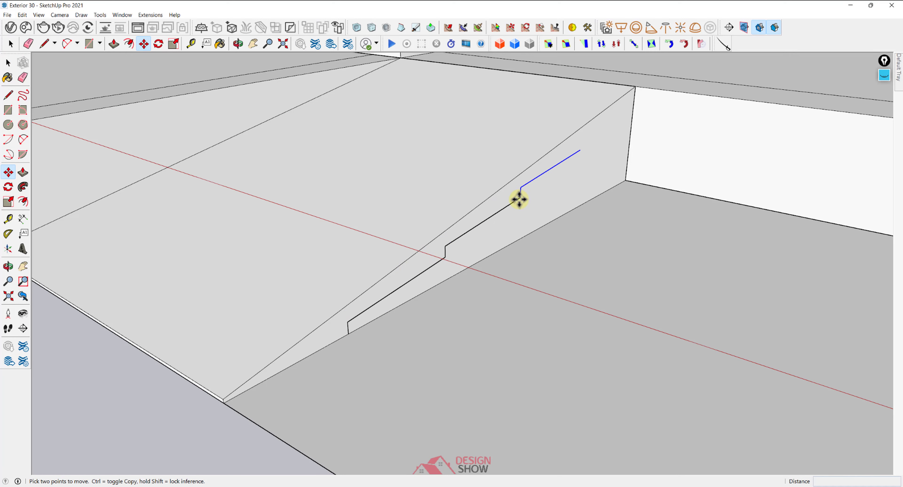
pyautogui.click(520, 198)
pyautogui.click(580, 151)
# Extend the uppermost tread with a line of about 1 1/16" to the rear edge of the side wall
pyautogui.scroll(4, 627, 111)
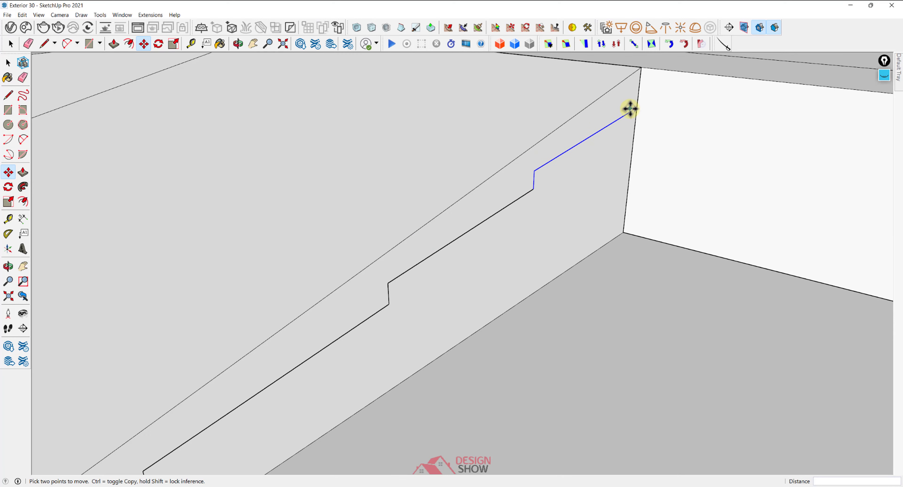
pyautogui.press('l')
pyautogui.click(636, 107)
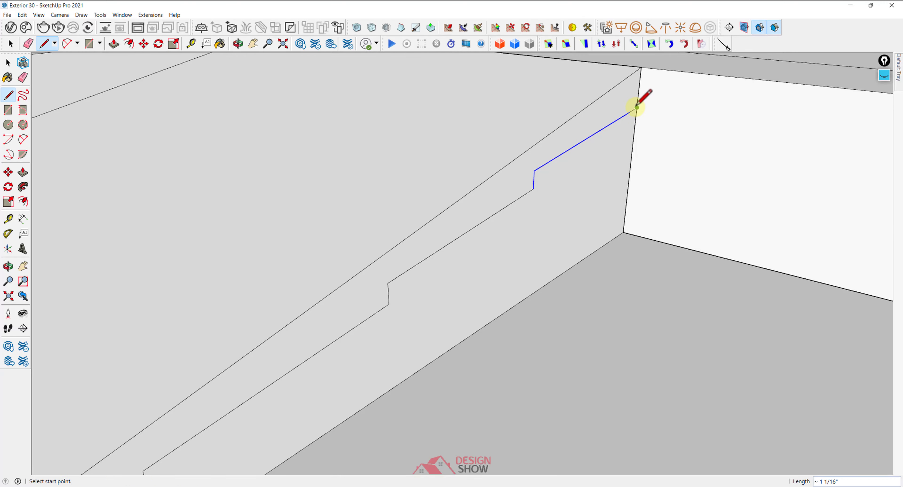
pyautogui.press('space')
# Extrude the stepped profile face across the recess to the right ramp, forming steps between the ramps
pyautogui.scroll(-6, 619, 155)
pyautogui.click(619, 178)
pyautogui.press('p')
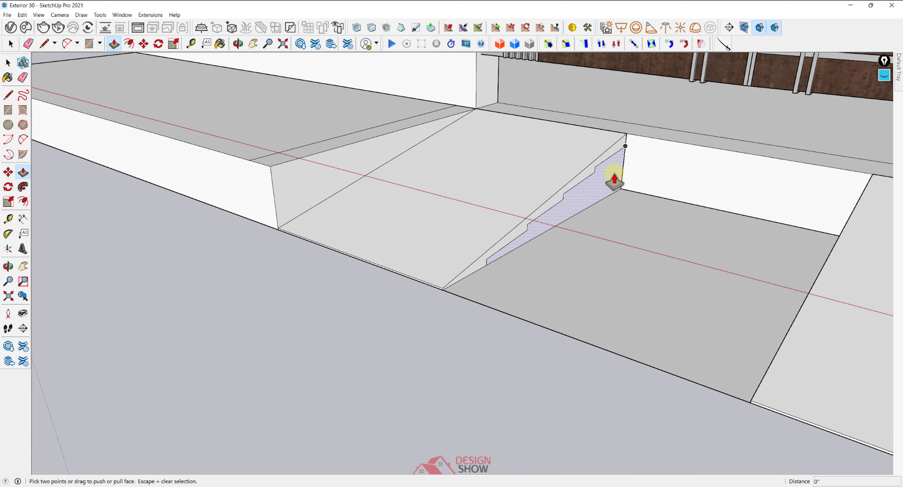
pyautogui.moveTo(611, 177); pyautogui.dragTo(695, 202)
pyautogui.moveTo(696, 202); pyautogui.dragTo(596, 145, button='middle')
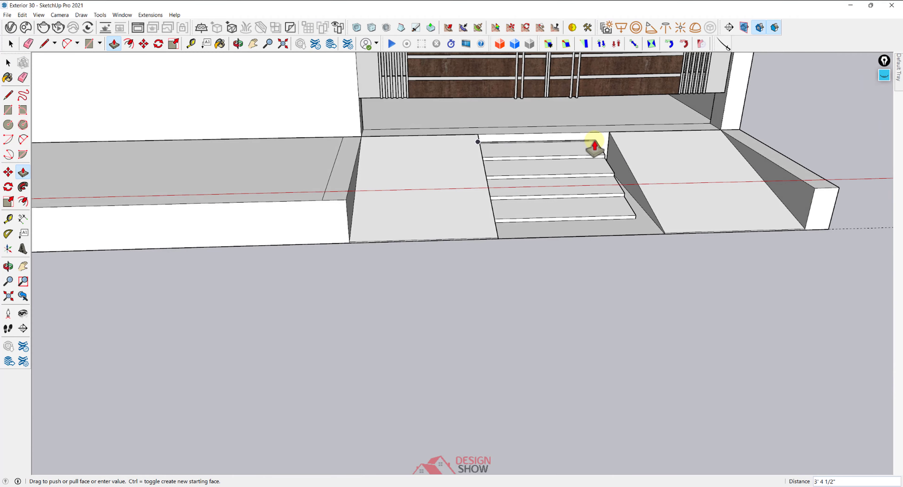
pyautogui.scroll(3, 589, 144)
pyautogui.scroll(3, 564, 158)
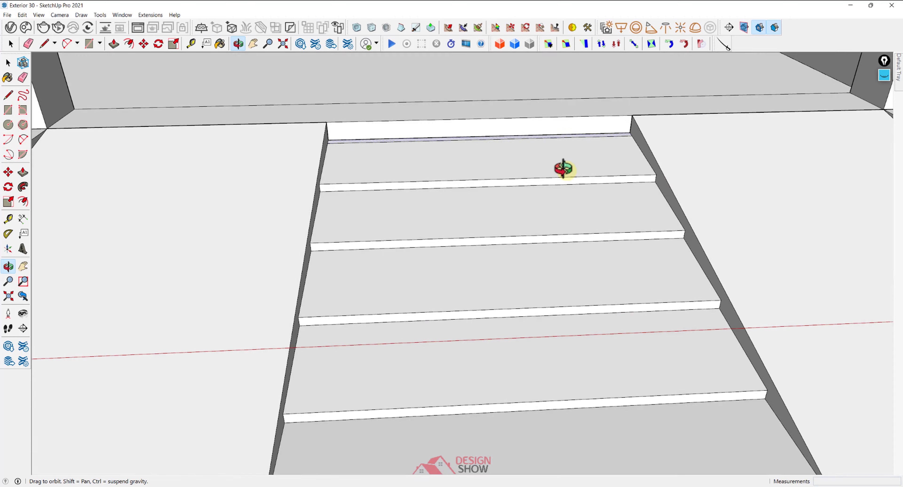
pyautogui.press('e')
pyautogui.scroll(-5, 575, 140)
# Select the entire entrance slab with its ramps and steps and make it a group
pyautogui.moveTo(574, 144); pyautogui.dragTo(491, 196, button='middle')
pyautogui.scroll(-10, 589, 245)
pyautogui.scroll(3, 649, 289)
pyautogui.scroll(3, 596, 326)
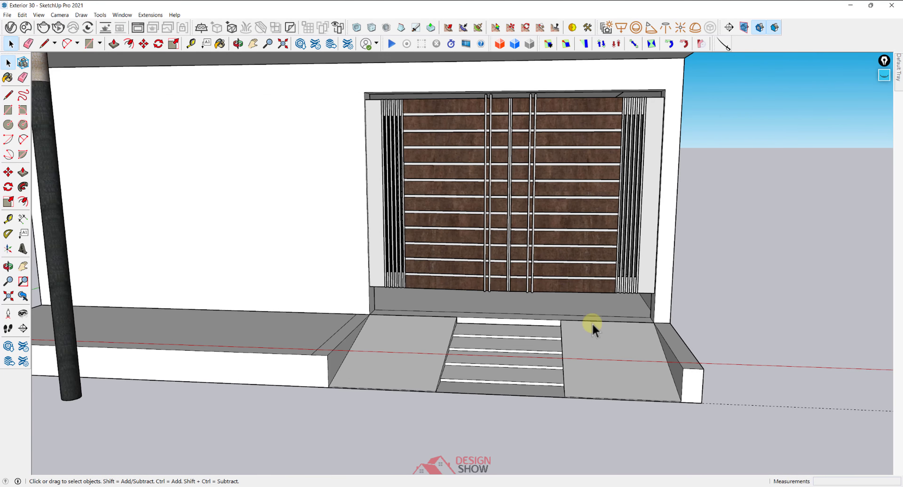
pyautogui.moveTo(602, 249); pyautogui.dragTo(464, 355, button='middle')
pyautogui.tripleClick(464, 356)
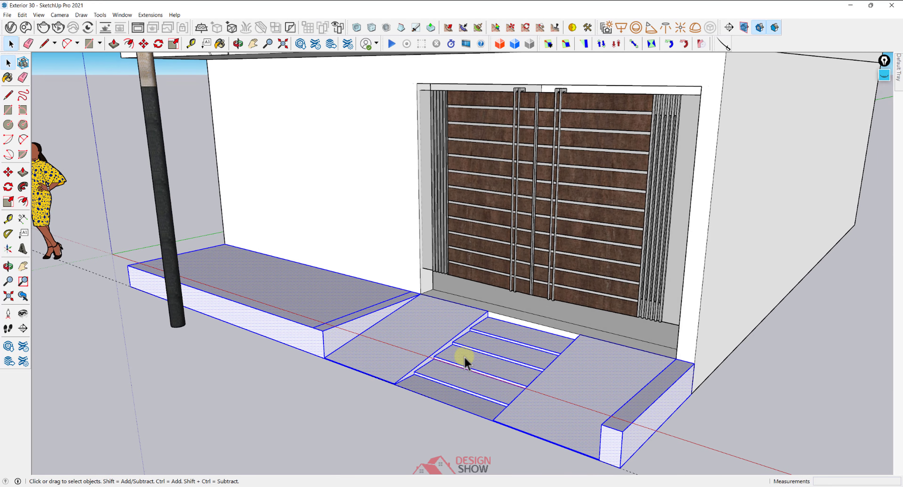
pyautogui.rightClick(463, 355)
pyautogui.click(484, 194)
pyautogui.moveTo(478, 196); pyautogui.dragTo(591, 375, button='middle')
# Move the entrance slab group straight up until its rear edge meets the bottom of the gate
pyautogui.press('m')
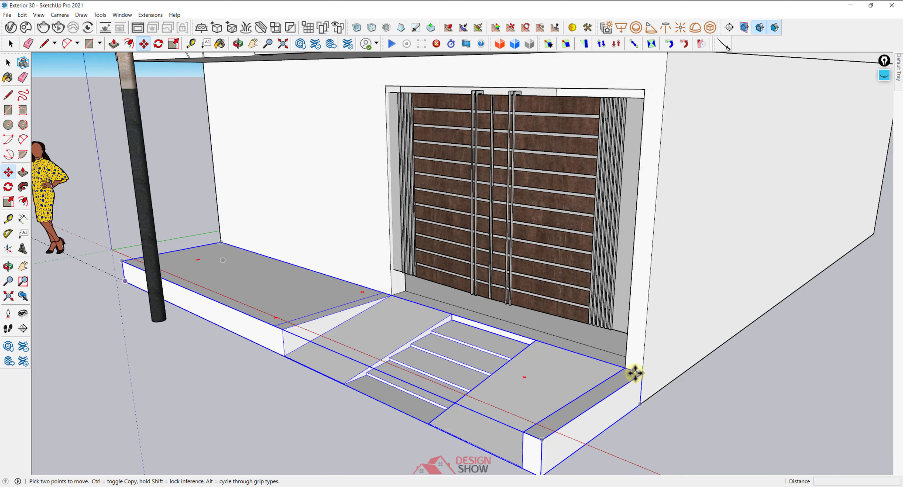
pyautogui.click(639, 375)
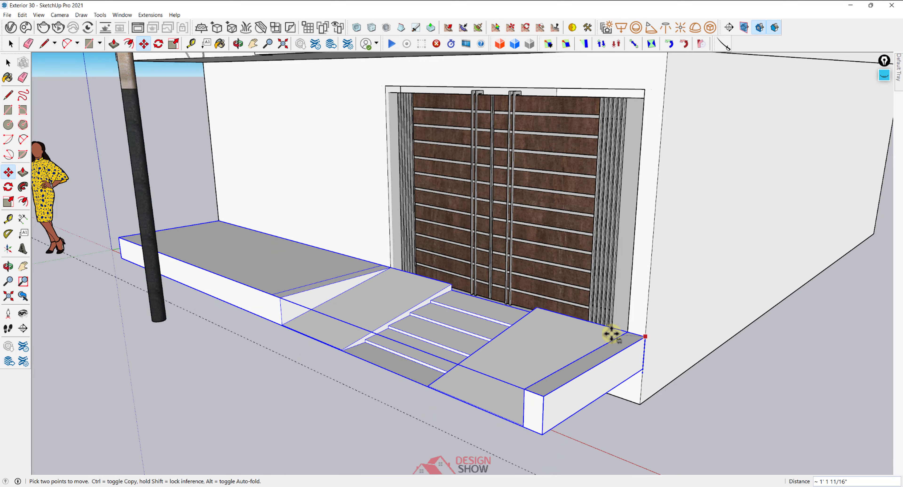
pyautogui.moveTo(617, 349); pyautogui.dragTo(591, 393, button='middle')
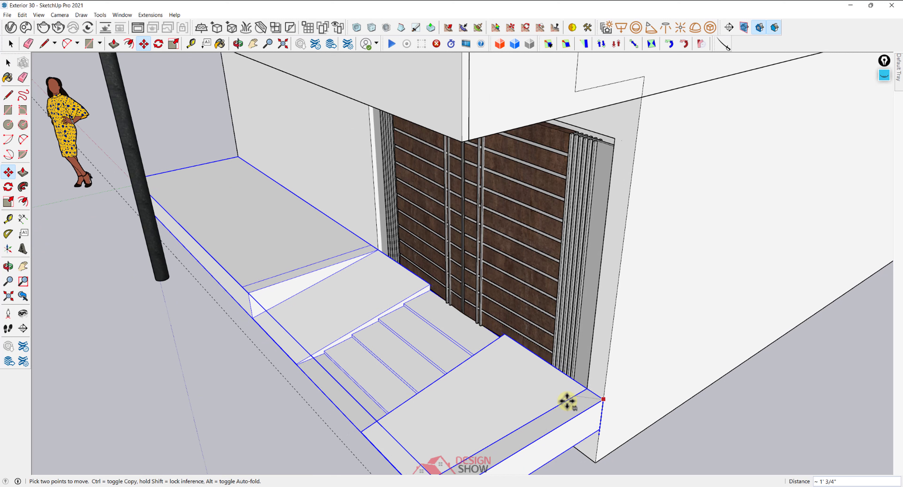
pyautogui.click(577, 417)
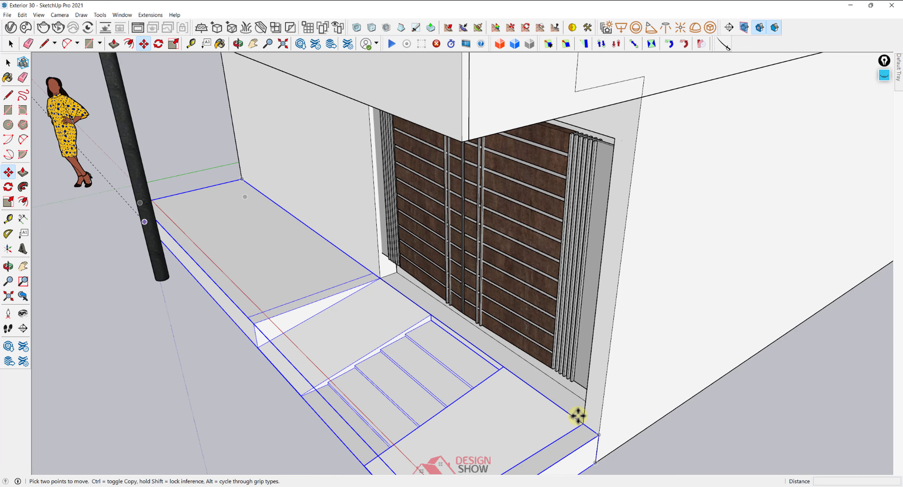
pyautogui.click(555, 402)
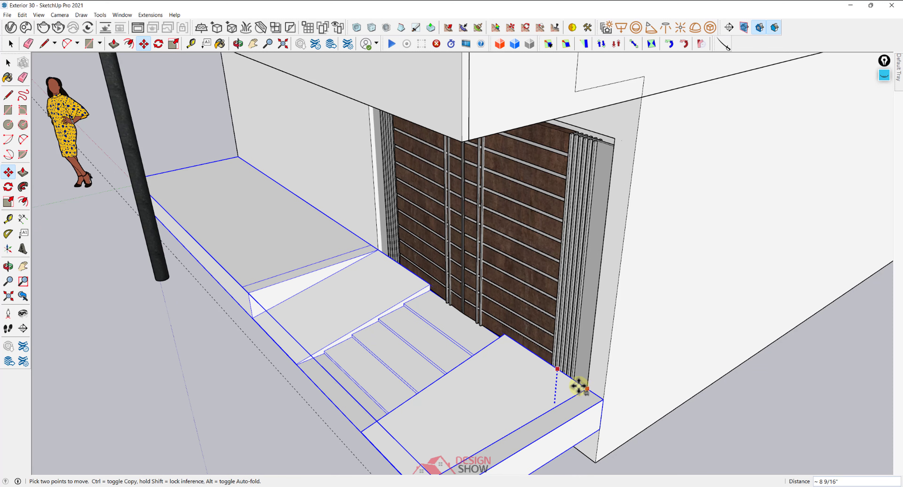
pyautogui.moveTo(561, 379); pyautogui.dragTo(594, 272, button='middle')
pyautogui.scroll(-2, 679, 296)
pyautogui.press('space')
# Raise the sill face of the gate opening in the ground-floor wall about 11 5/16" to the slab's rear edge
pyautogui.doubleClick(724, 277)
pyautogui.moveTo(656, 289); pyautogui.dragTo(655, 308, button='middle')
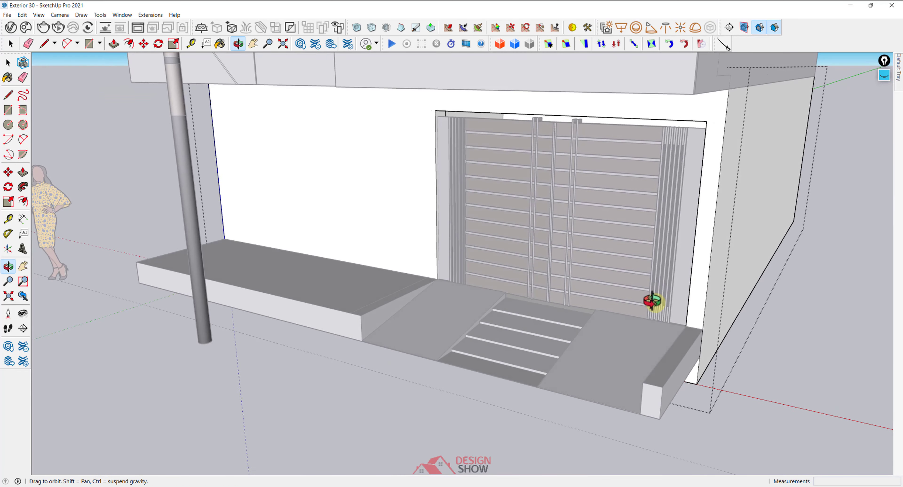
pyautogui.press('i')
pyautogui.press('p')
pyautogui.click(646, 312)
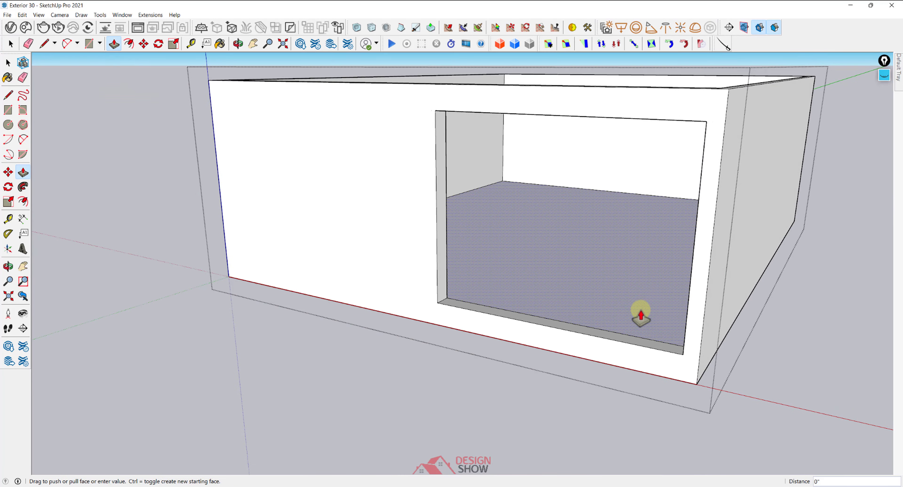
pyautogui.press('i')
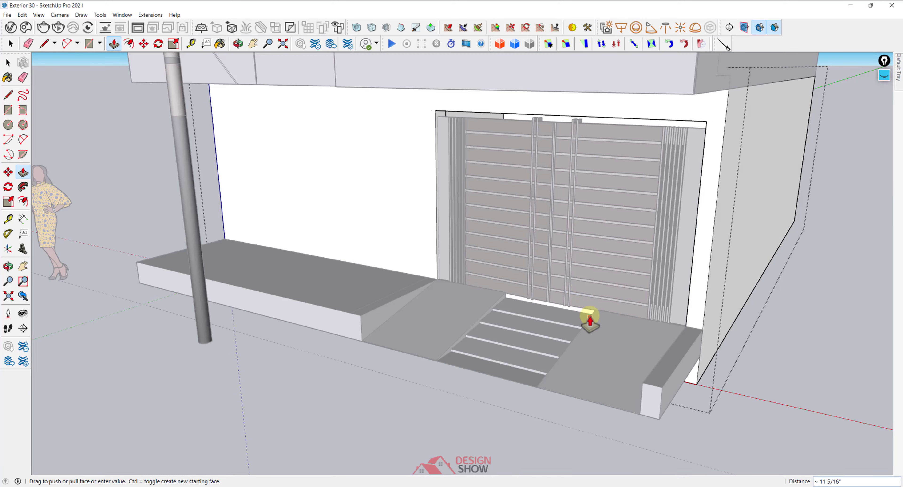
pyautogui.click(596, 310)
pyautogui.press('space')
pyautogui.click(674, 314)
# Examine the whole building from the front and the side with its entrance slab in place
pyautogui.moveTo(596, 310); pyautogui.dragTo(735, 293, button='middle')
pyautogui.scroll(-5, 674, 314)
pyautogui.scroll(-1, 735, 293)
pyautogui.keyDown('shift'); pyautogui.moveTo(633, 333); pyautogui.dragTo(608, 438, button='middle'); pyautogui.keyUp('shift')
pyautogui.moveTo(608, 438); pyautogui.dragTo(675, 352, button='middle')
pyautogui.scroll(-3, 675, 357)
pyautogui.moveTo(545, 272); pyautogui.dragTo(526, 267, button='middle')
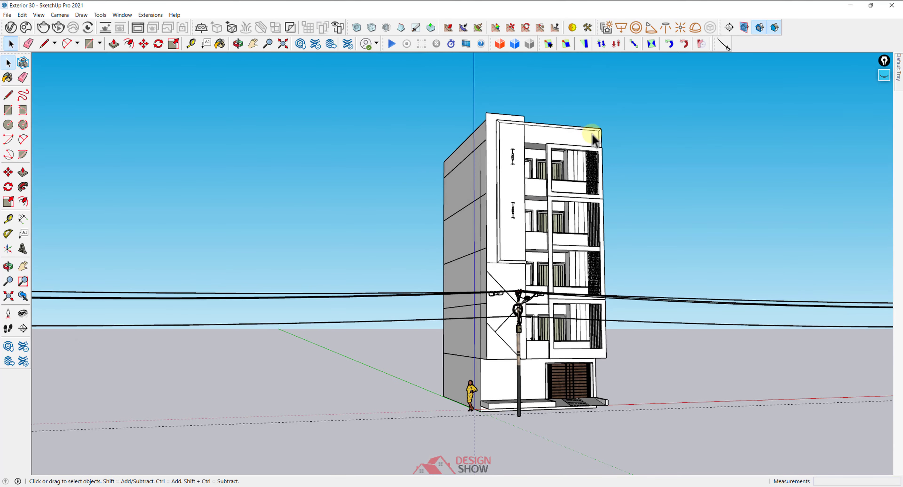
pyautogui.moveTo(585, 163); pyautogui.dragTo(604, 227, button='middle')
# Draw a rectangle about 9 3/8" by 7 3/4" on the pier's side face, starting at the narrow balcony parapet's top corner
pyautogui.scroll(6, 530, 191)
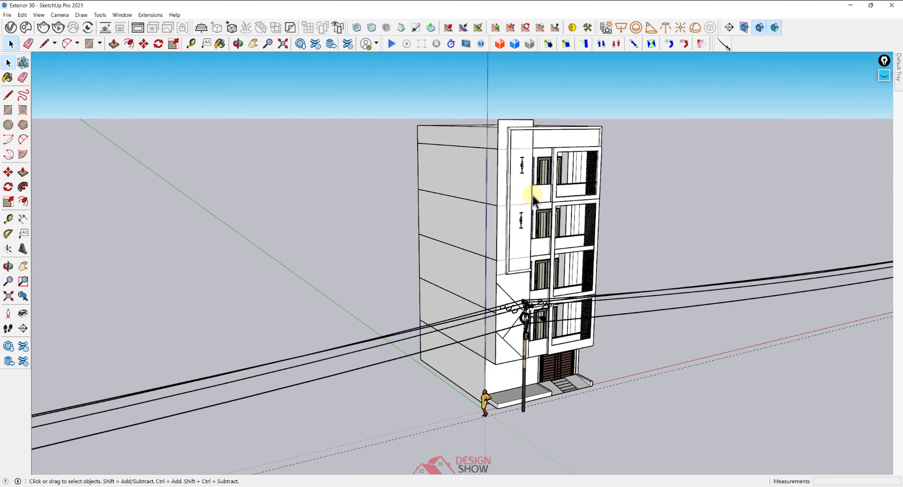
pyautogui.scroll(5, 504, 220)
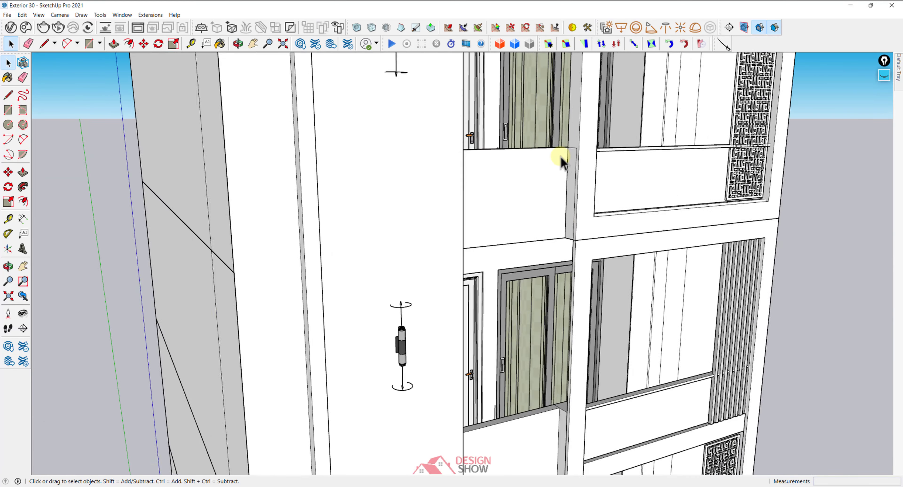
pyautogui.moveTo(567, 150); pyautogui.dragTo(611, 165, button='middle')
pyautogui.scroll(3, 564, 112)
pyautogui.press('r')
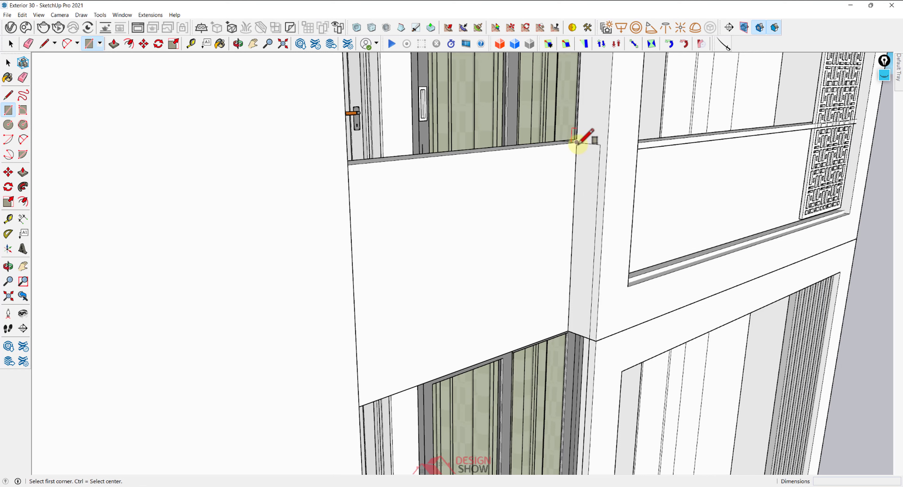
pyautogui.click(577, 142)
pyautogui.scroll(2, 605, 180)
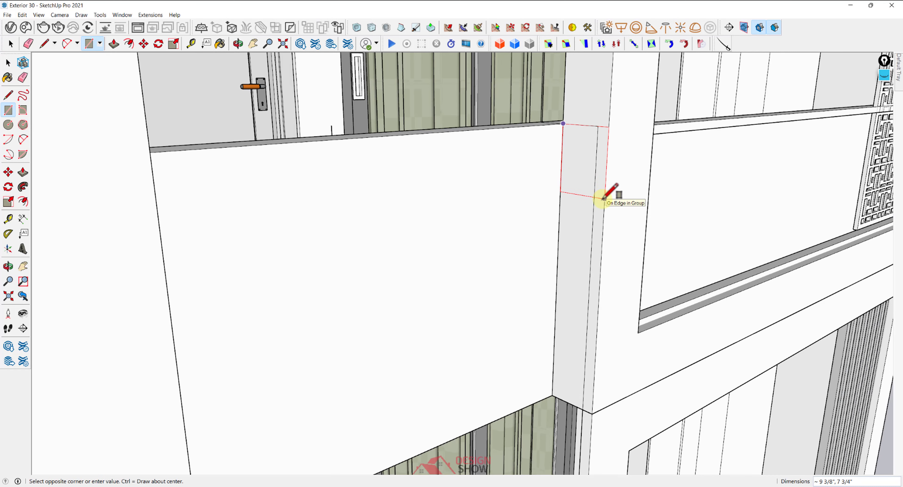
pyautogui.click(604, 198)
# Extrude the rectangle 4' 6" across the front of the balcony parapet
pyautogui.press('p')
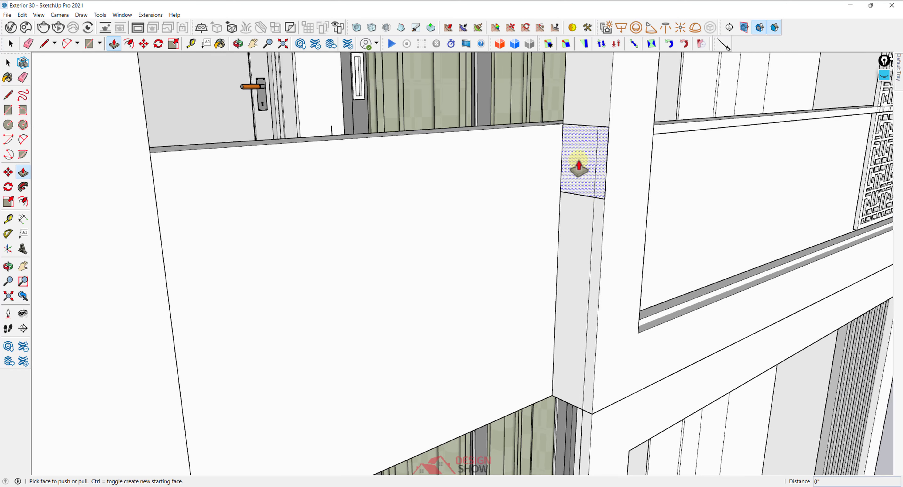
pyautogui.click(579, 168)
pyautogui.scroll(-2, 515, 189)
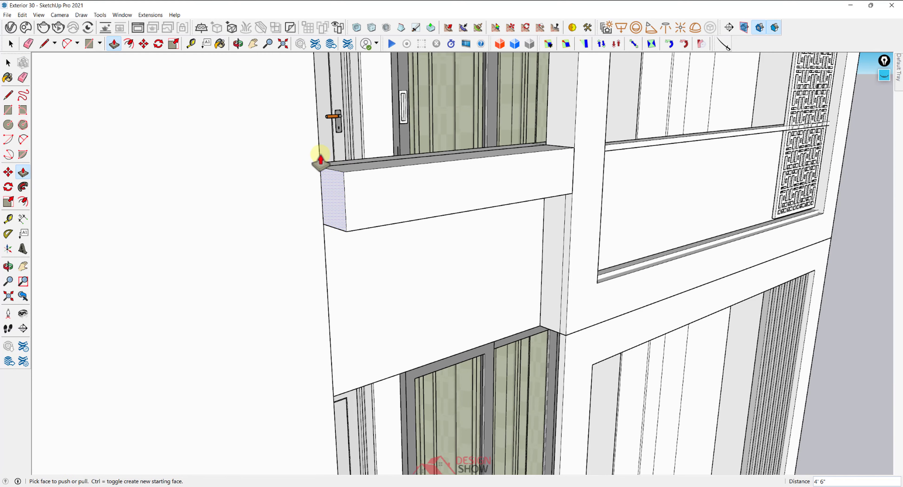
# Try to scale the parapet box vertically from its underside with a value of 8
pyautogui.moveTo(320, 160); pyautogui.dragTo(561, 192, button='middle')
pyautogui.scroll(2, 525, 204)
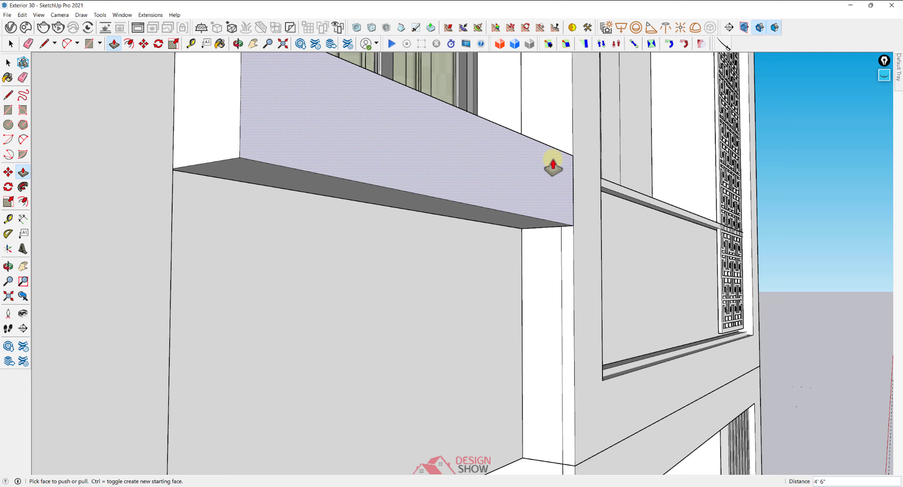
pyautogui.press('space')
pyautogui.tripleClick(531, 190)
pyautogui.moveTo(530, 191); pyautogui.dragTo(534, 209, button='middle')
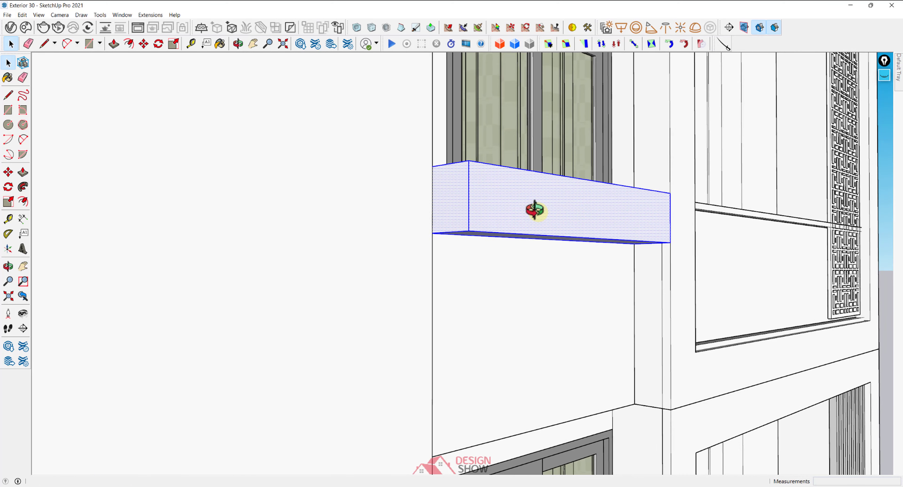
pyautogui.press('s')
pyautogui.moveTo(569, 241); pyautogui.dragTo(582, 224, button='middle')
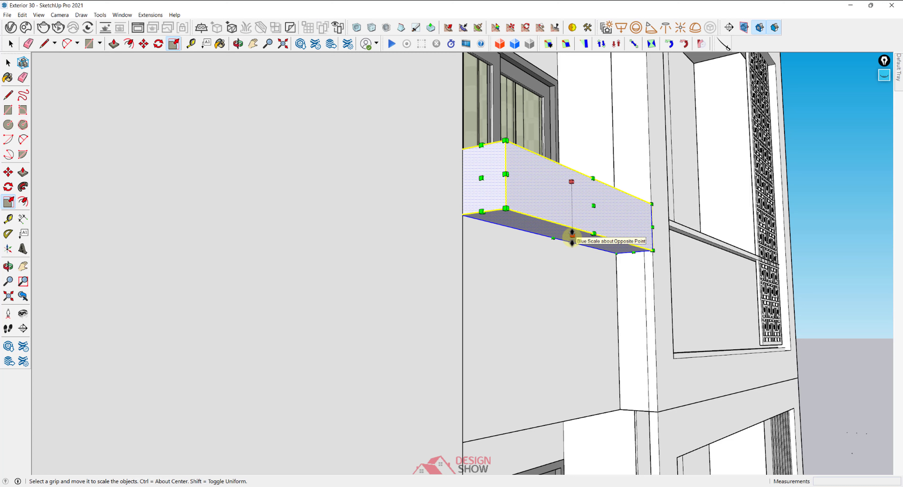
pyautogui.moveTo(572, 237)
pyautogui.mouseDown()
pyautogui.moveTo(572, 218)
pyautogui.moveTo(562, 247)
pyautogui.mouseUp()
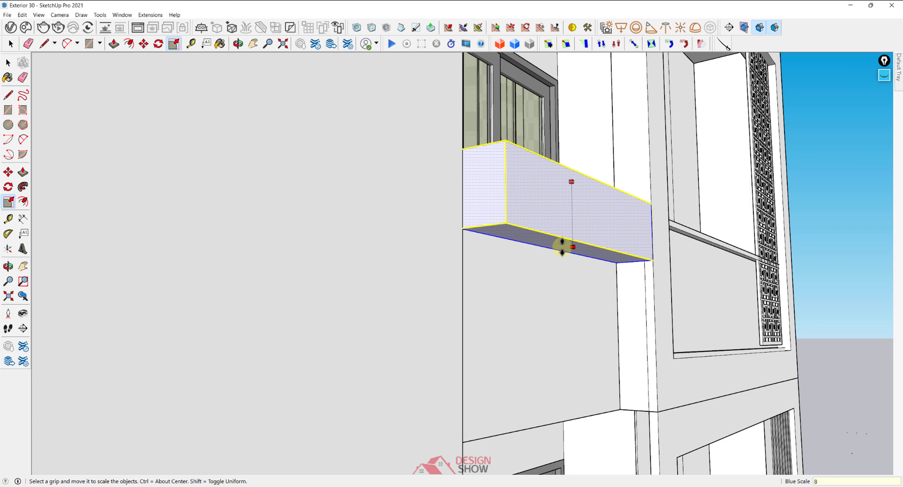
pyautogui.write('8')
pyautogui.press('Return')
pyautogui.hotkey('ctrl', 'z')
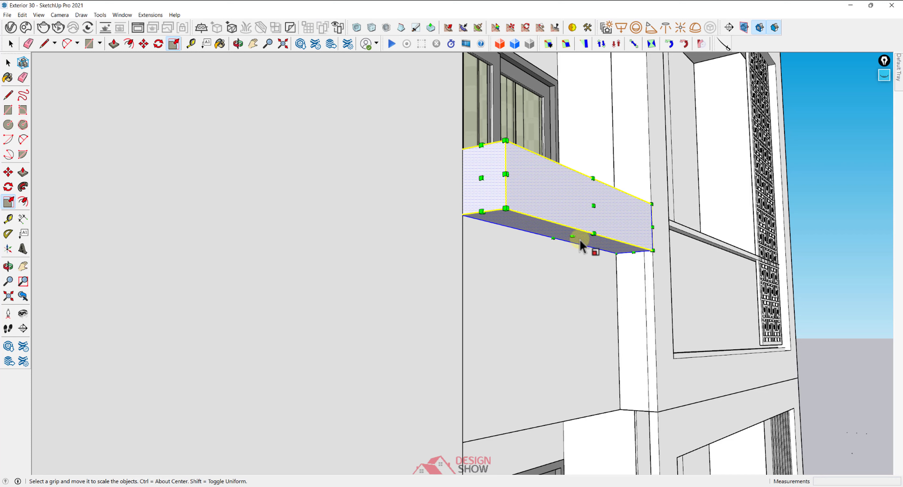
pyautogui.moveTo(573, 237); pyautogui.dragTo(572, 255)
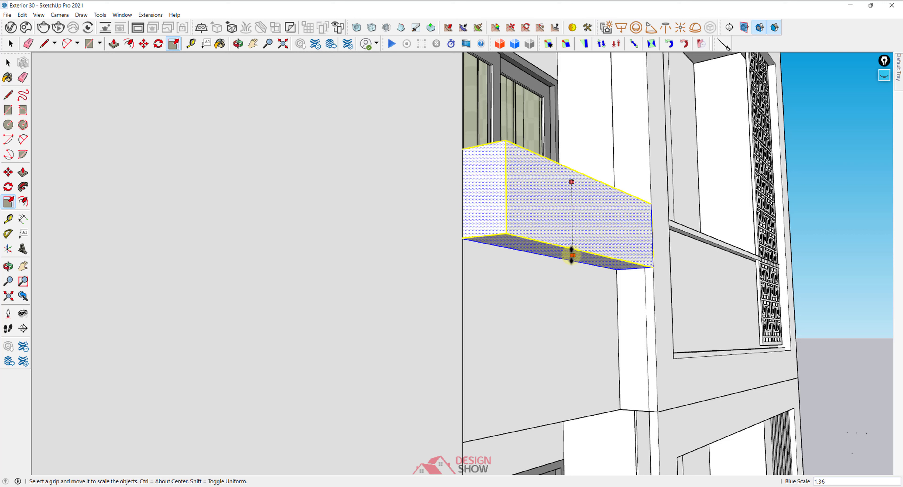
pyautogui.press('shift')
pyautogui.press('shift')
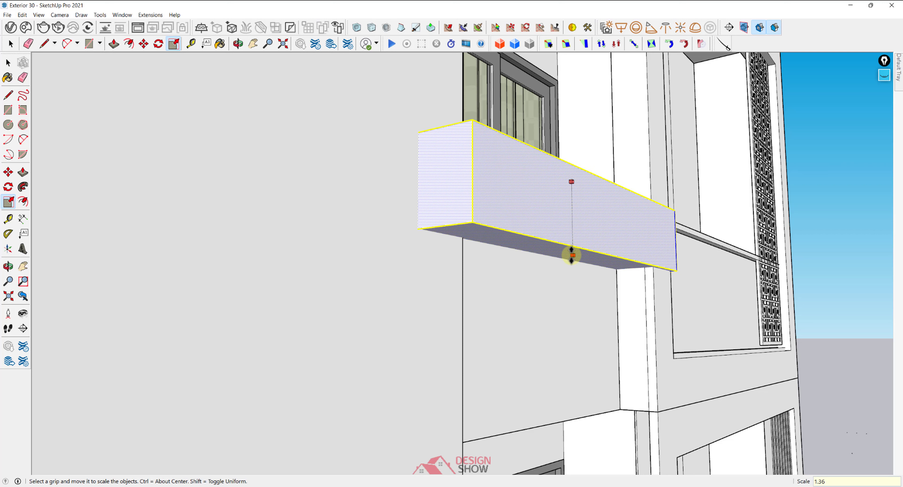
pyautogui.press('shift')
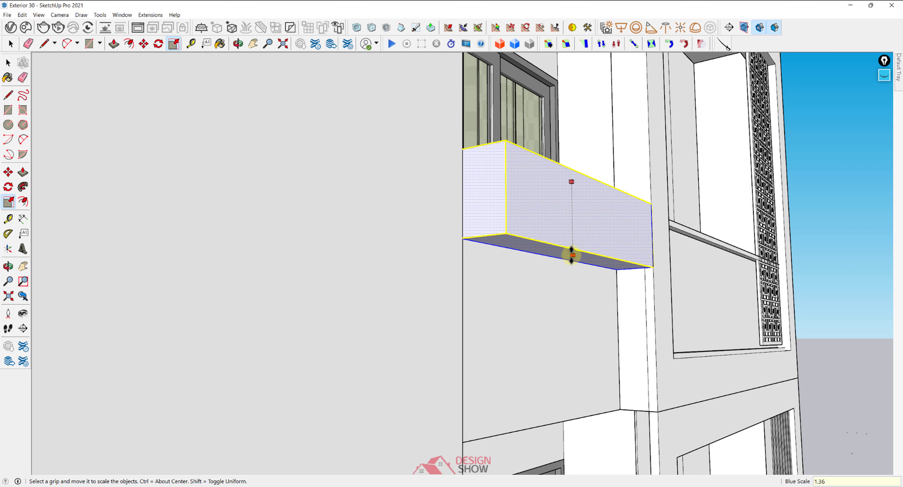
pyautogui.press('shift')
pyautogui.press('shift')
pyautogui.click(571, 255)
pyautogui.moveTo(579, 233); pyautogui.dragTo(544, 238, button='middle')
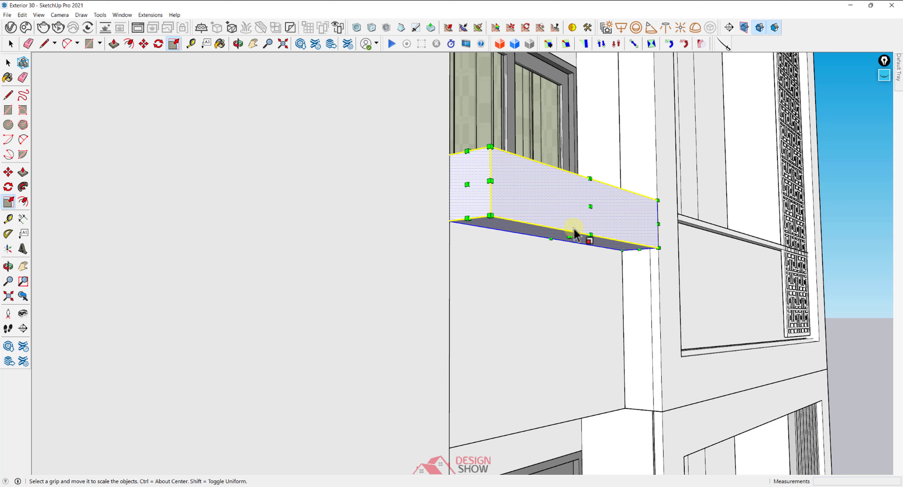
pyautogui.moveTo(576, 214); pyautogui.dragTo(548, 207, button='middle')
pyautogui.press('space')
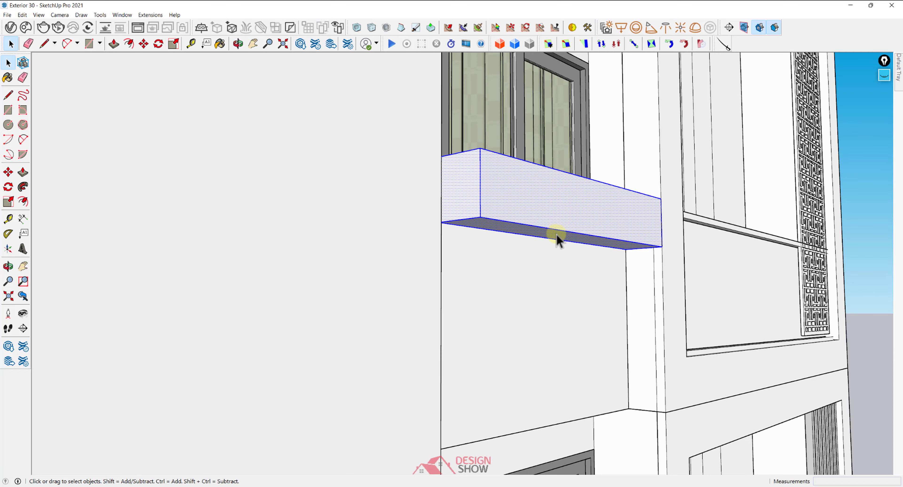
# Place a guide 8" below the parapet box's upper front edge and push the box's underside up to it
pyautogui.click(5, 223)
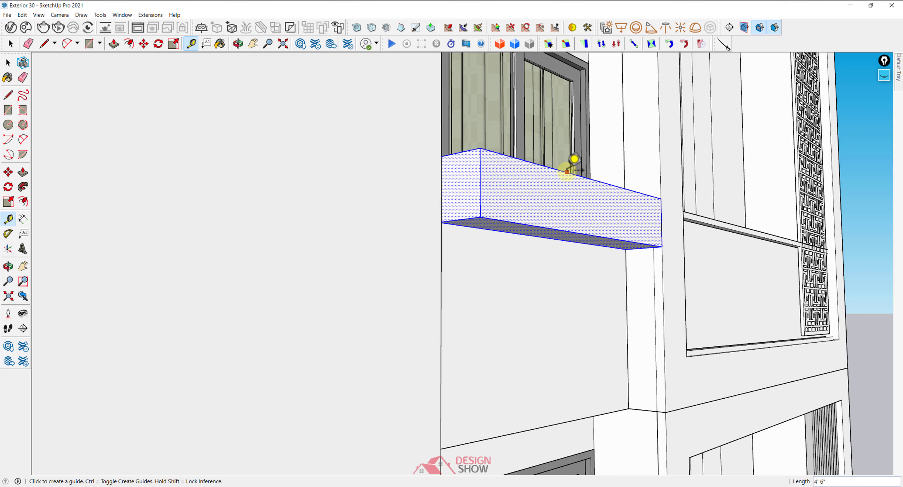
pyautogui.click(567, 172)
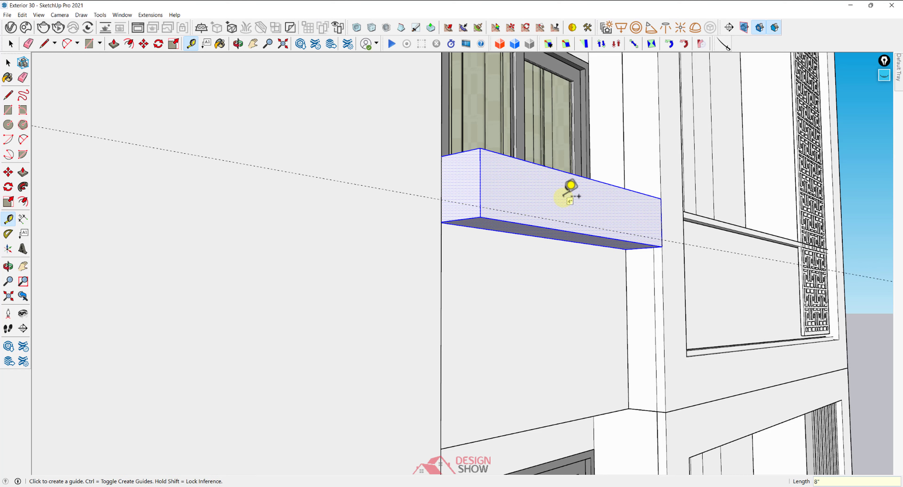
pyautogui.moveTo(533, 231); pyautogui.dragTo(532, 225, button='middle')
pyautogui.press('p')
pyautogui.click(531, 234)
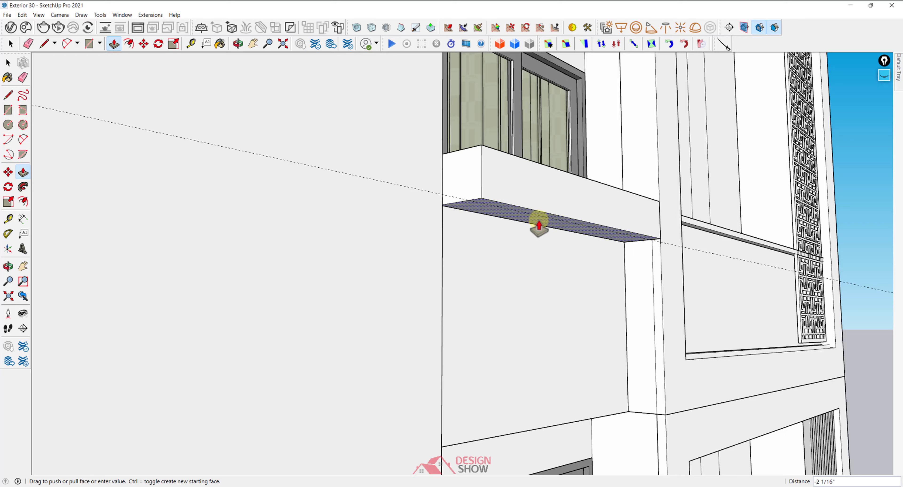
pyautogui.click(540, 216)
# Select the entire parapet box and make it a component
pyautogui.moveTo(615, 226); pyautogui.dragTo(622, 228, button='middle')
pyautogui.press('space')
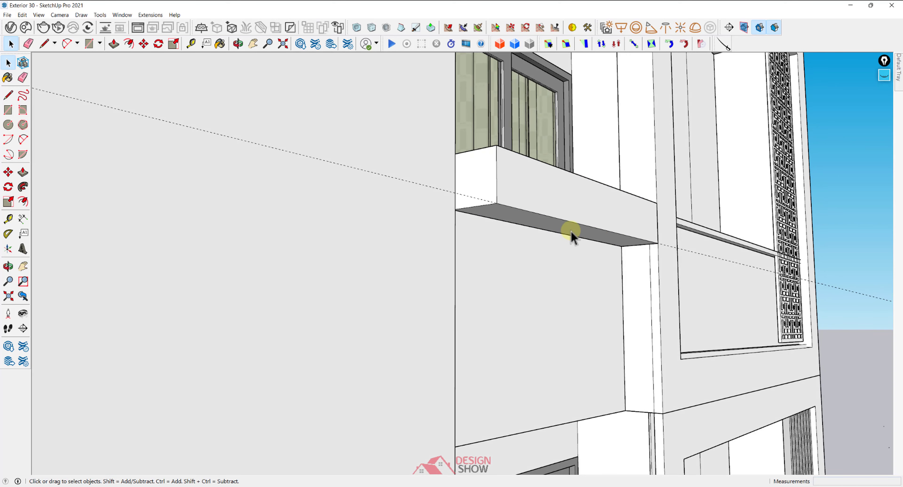
pyautogui.tripleClick(571, 234)
pyautogui.rightClick(572, 232)
pyautogui.click(609, 295)
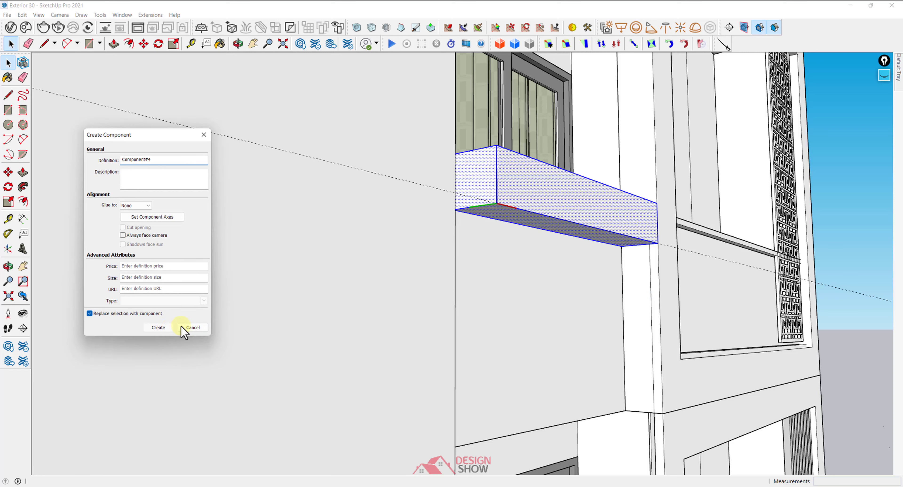
pyautogui.click(158, 327)
# Inside the component, draw a rectangle about 7 7/8" by 4 3/8" on the pier's side face directly beneath the box
pyautogui.moveTo(574, 195); pyautogui.dragTo(630, 258, button='middle')
pyautogui.scroll(3, 631, 258)
pyautogui.press('r')
pyautogui.click(612, 248)
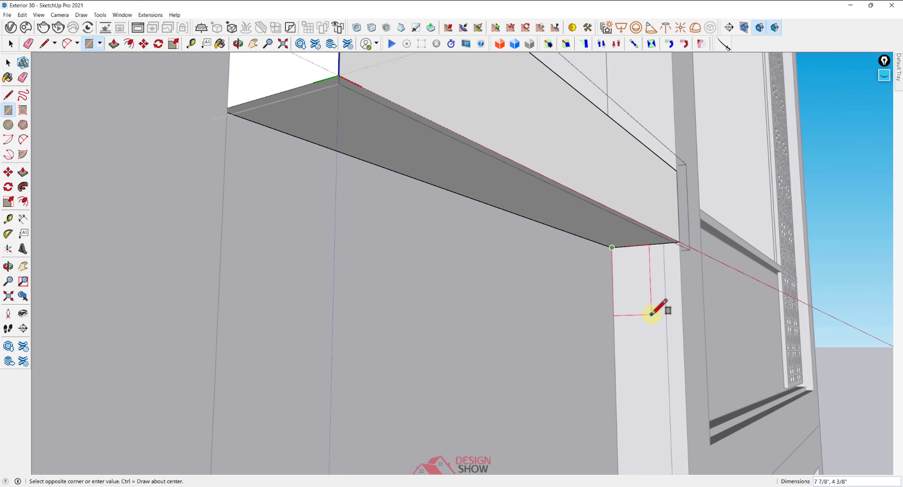
pyautogui.click(655, 311)
# Copy the small rectangle's upper edge 4" straight down to divide the face
pyautogui.press('space')
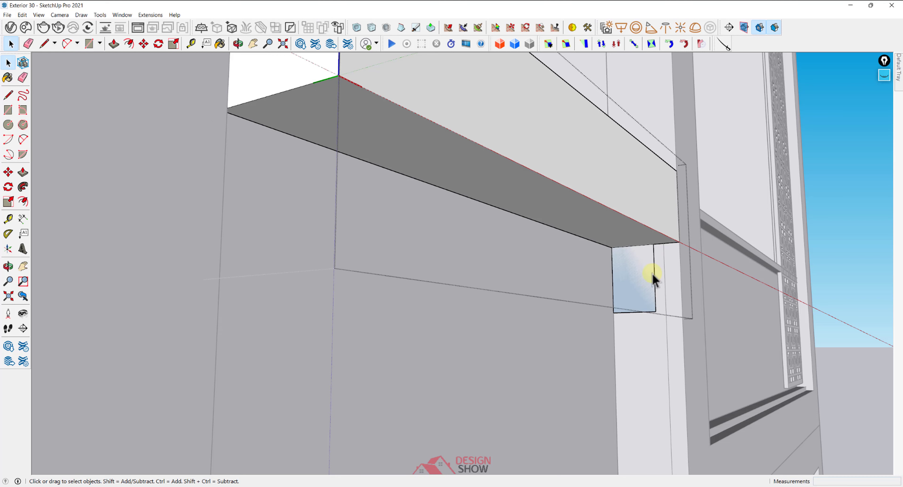
pyautogui.press('m')
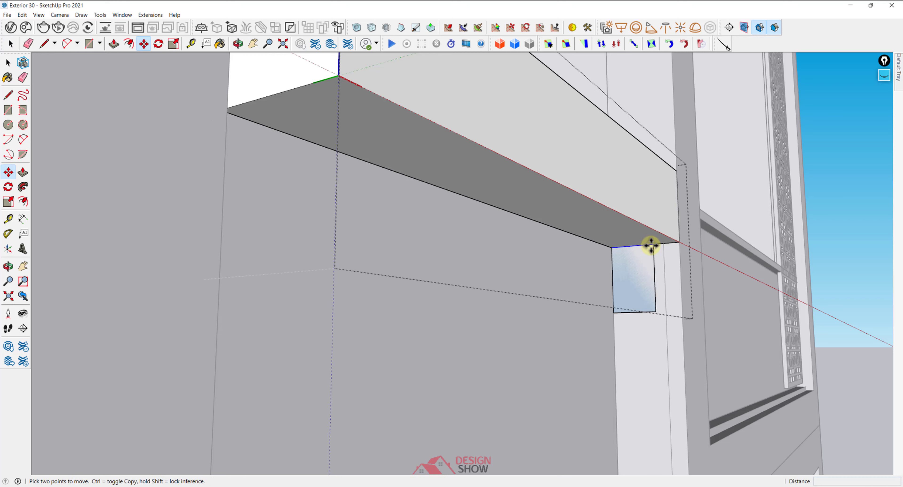
pyautogui.click(653, 244)
pyautogui.press('ctrl')
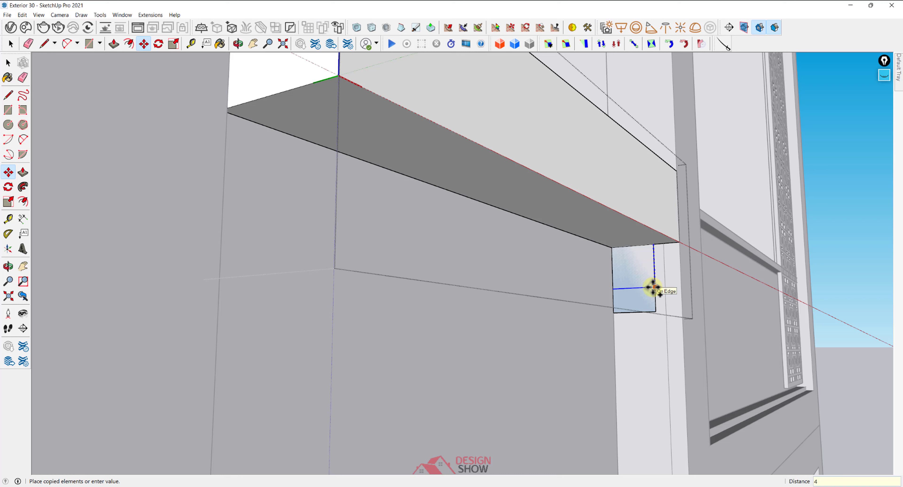
pyautogui.click(652, 284)
pyautogui.press('space')
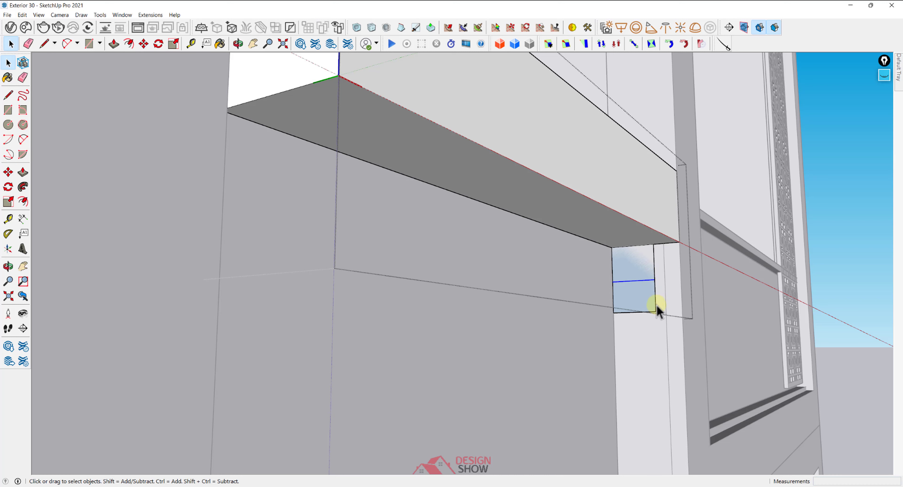
# Erase the lower part of the divided rectangle and extrude the remaining upper face along the parapet box's full length
pyautogui.press('e')
pyautogui.moveTo(652, 304); pyautogui.dragTo(639, 323)
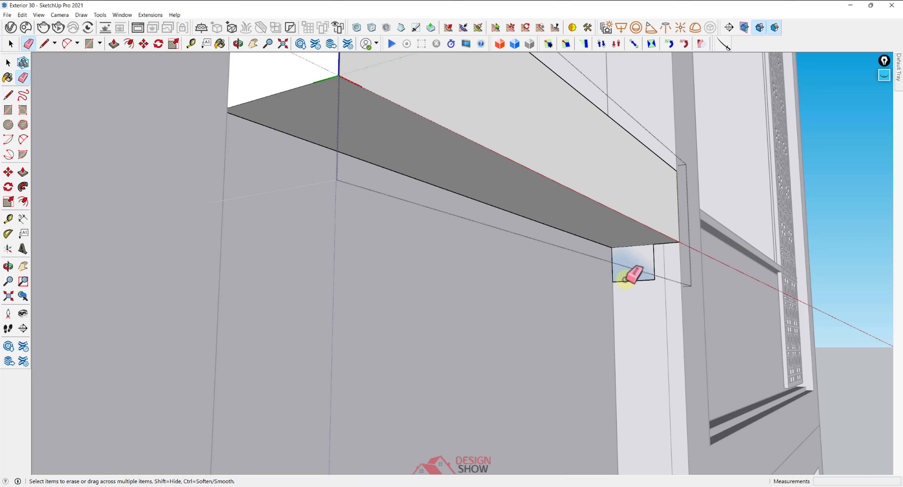
pyautogui.press('p')
pyautogui.moveTo(627, 272); pyautogui.dragTo(557, 252)
pyautogui.moveTo(557, 252); pyautogui.dragTo(584, 255, button='middle')
pyautogui.moveTo(582, 254); pyautogui.dragTo(465, 169)
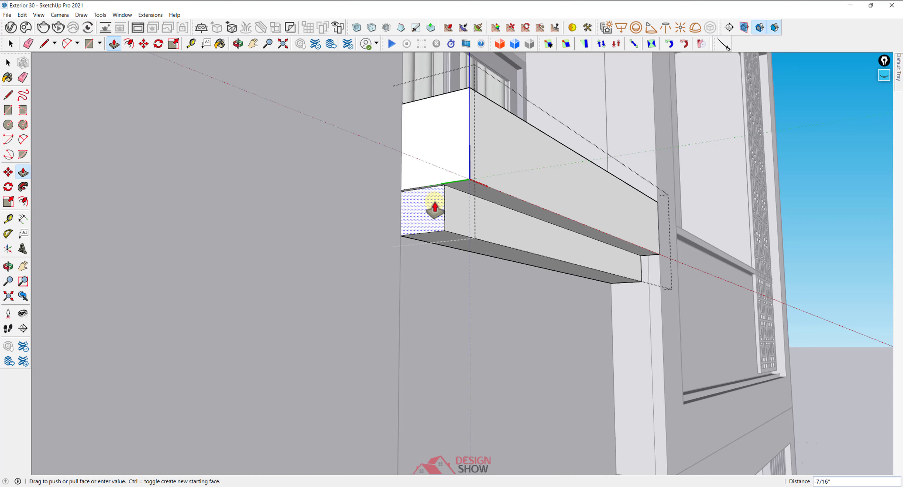
pyautogui.moveTo(434, 209); pyautogui.dragTo(417, 294, button='middle')
pyautogui.scroll(-1, 461, 209)
pyautogui.press('space')
pyautogui.press('Escape')
# Select the finished stepped parapet box component and cut it from the model
pyautogui.scroll(-3, 477, 209)
pyautogui.click(476, 209)
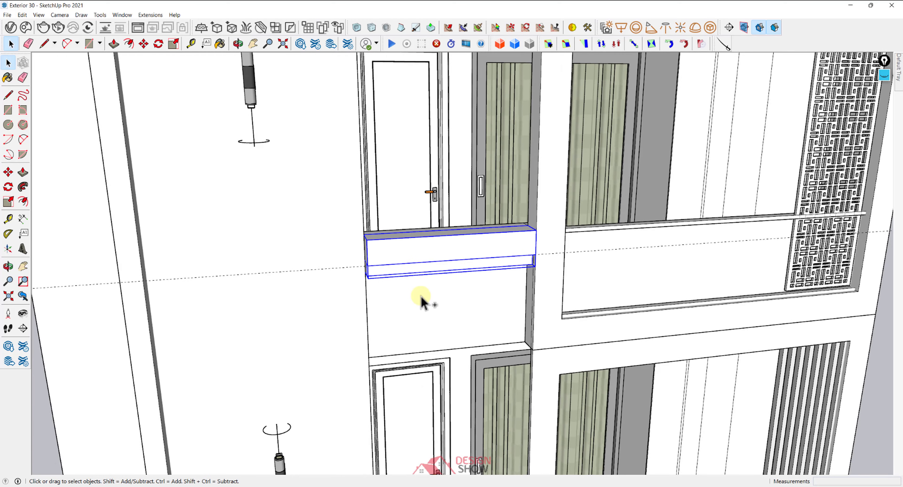
pyautogui.hotkey('ctrl', 'x')
# Try to paste the cut parapet box in place inside the component of the floor below its original location
pyautogui.scroll(-2, 422, 292)
pyautogui.scroll(-4, 422, 293)
pyautogui.keyDown('shift'); pyautogui.moveTo(414, 412); pyautogui.dragTo(439, 354, button='middle'); pyautogui.keyUp('shift')
pyautogui.tripleClick(450, 381)
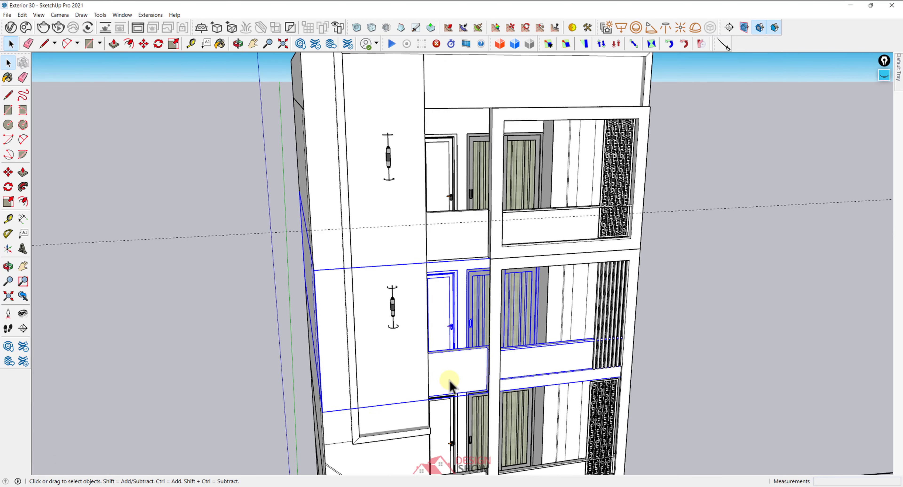
pyautogui.click(21, 16)
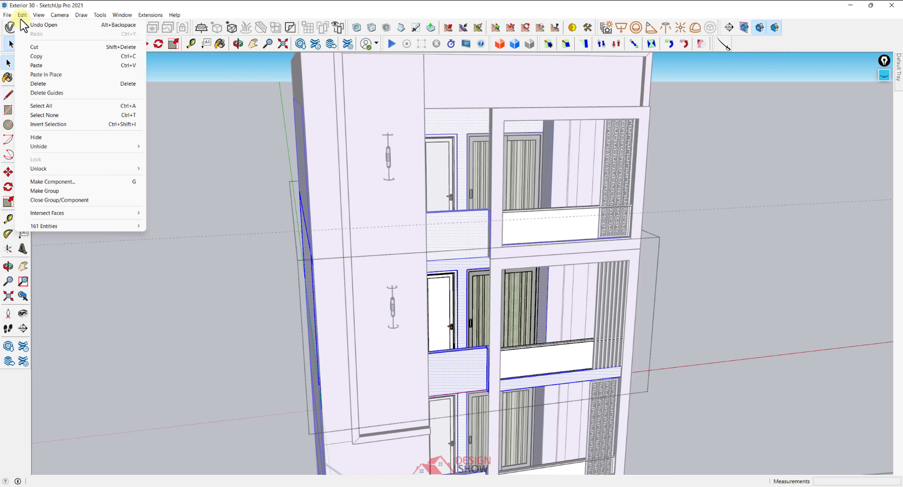
pyautogui.click(250, 149)
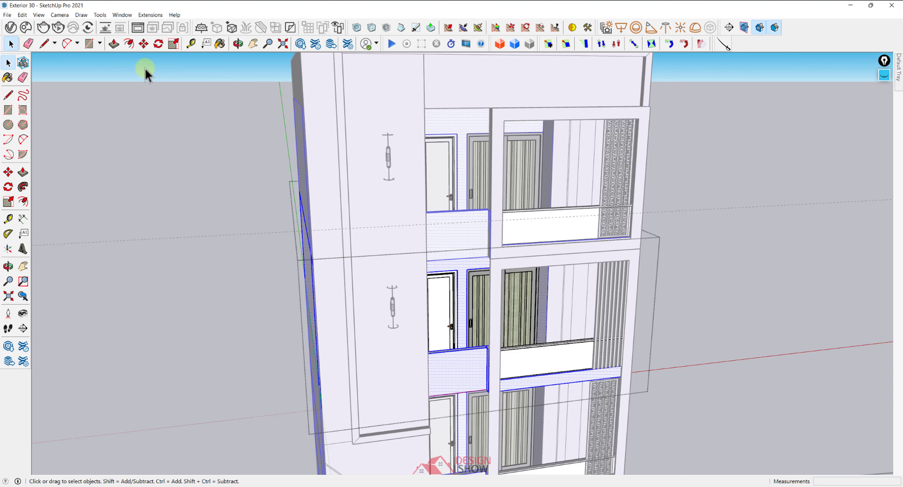
pyautogui.click(22, 15)
pyautogui.click(53, 80)
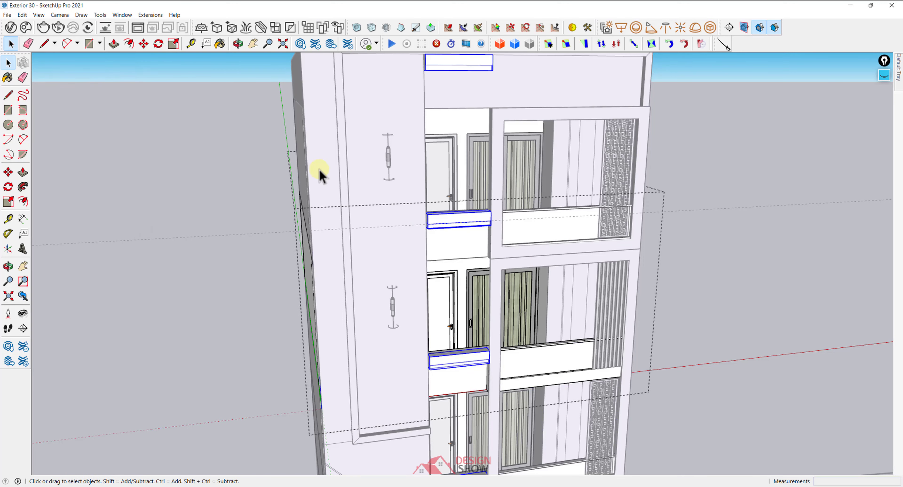
# Leave the pasted parapet box and undo its paste into the lower floor's component
pyautogui.moveTo(455, 217); pyautogui.dragTo(470, 217, button='middle')
pyautogui.doubleClick(469, 217)
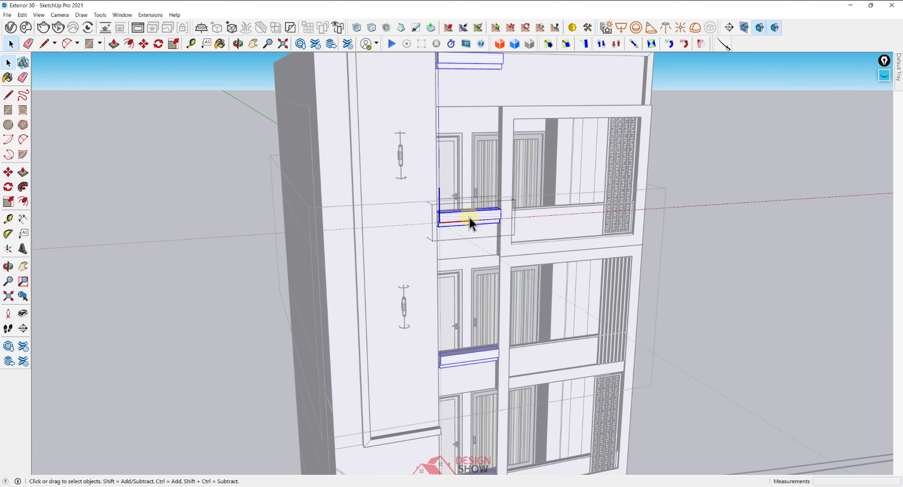
pyautogui.press('Escape')
pyautogui.hotkey('ctrl', 'z')
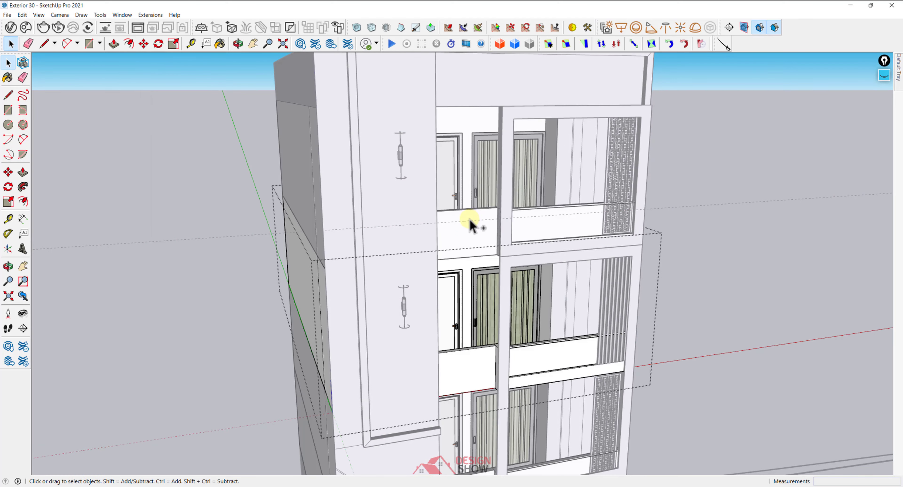
pyautogui.hotkey('ctrl', 'z')
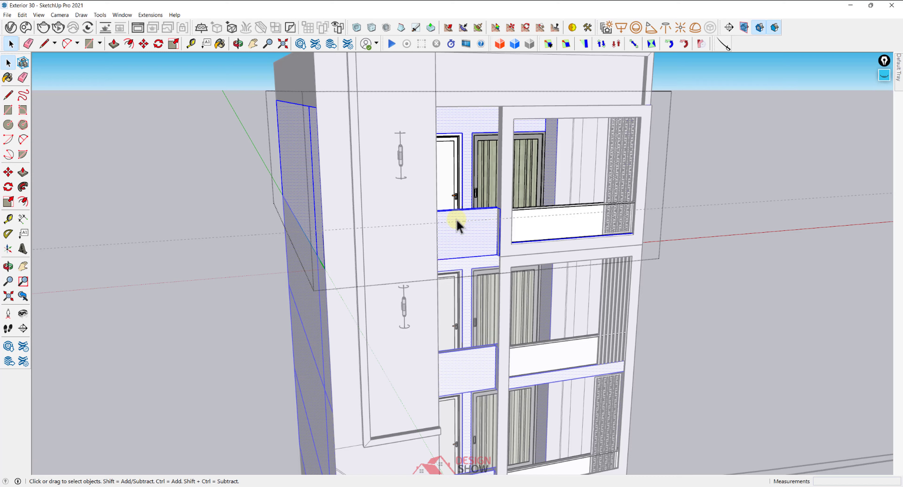
# Paste the cut parapet box in place inside the top balcony floor's component so its copies on other floors receive it
pyautogui.click(23, 14)
pyautogui.click(44, 81)
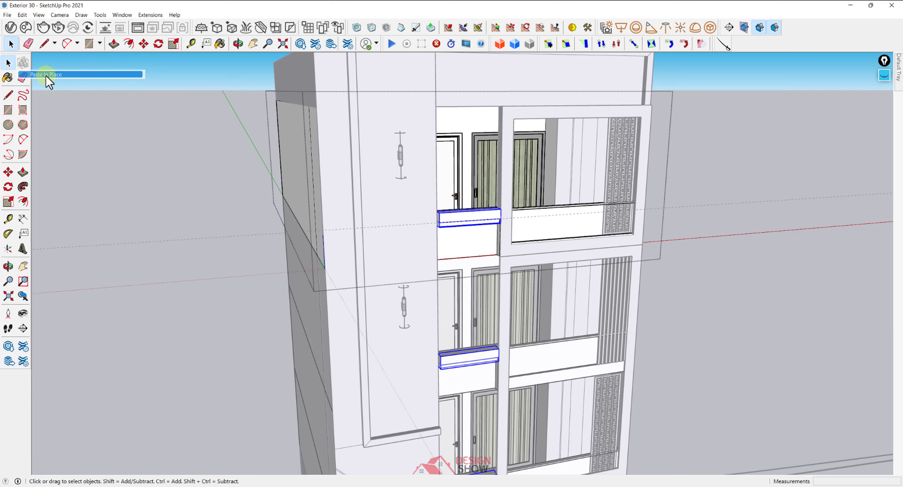
pyautogui.scroll(-2, 414, 198)
pyautogui.moveTo(413, 198); pyautogui.dragTo(484, 185, button='middle')
# Examine the parapet boxes on every floor and the overall facade of the building
pyautogui.scroll(-2, 397, 209)
pyautogui.scroll(-2, 484, 274)
pyautogui.moveTo(484, 274); pyautogui.dragTo(504, 238, button='middle')
pyautogui.scroll(4, 491, 254)
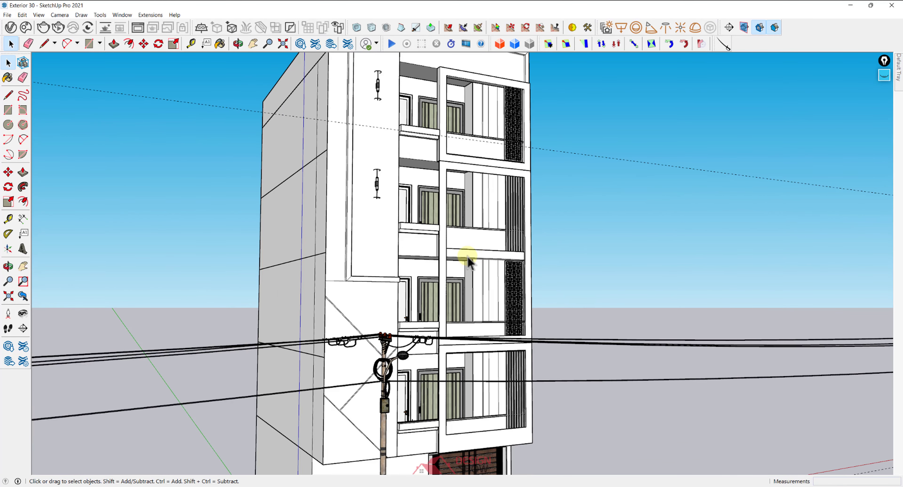
pyautogui.scroll(-2, 452, 233)
pyautogui.moveTo(452, 233); pyautogui.dragTo(434, 224, button='middle')
pyautogui.scroll(-3, 441, 255)
pyautogui.moveTo(433, 256)
pyautogui.mouseDown(button='middle')
pyautogui.moveTo(441, 255)
pyautogui.moveTo(439, 224)
pyautogui.moveTo(494, 233)
pyautogui.moveTo(458, 252)
pyautogui.moveTo(449, 275)
pyautogui.mouseUp(button='middle')
pyautogui.scroll(1, 458, 252)
# Select the long horizontal guide line crossing the building's top balcony floor
pyautogui.press('space')
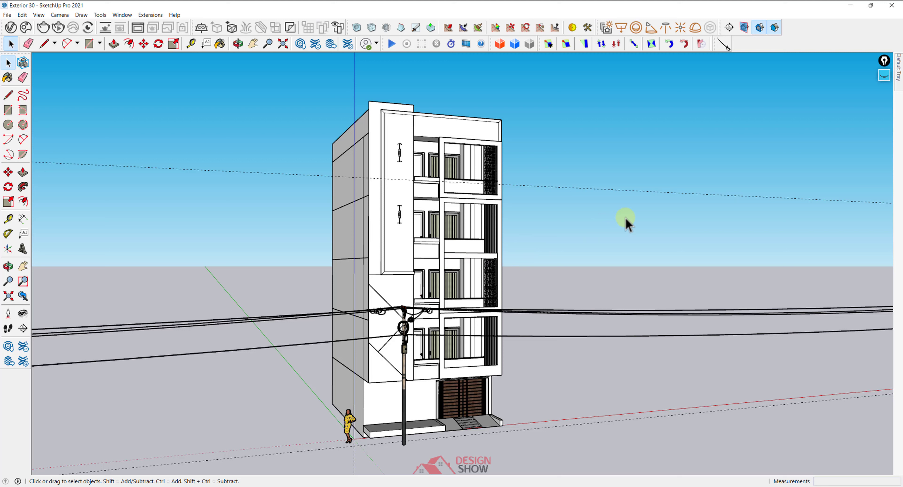
pyautogui.moveTo(625, 219); pyautogui.dragTo(521, 181)
pyautogui.click(515, 184)
pyautogui.moveTo(557, 191); pyautogui.dragTo(511, 179)
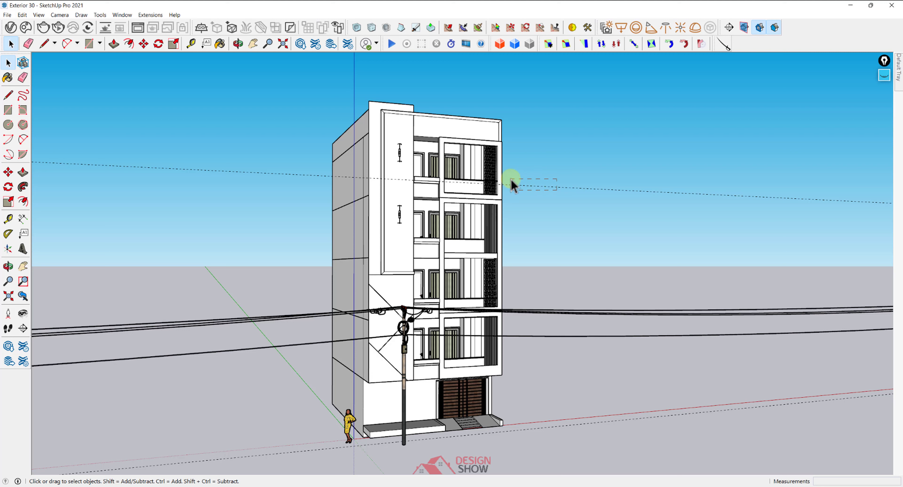